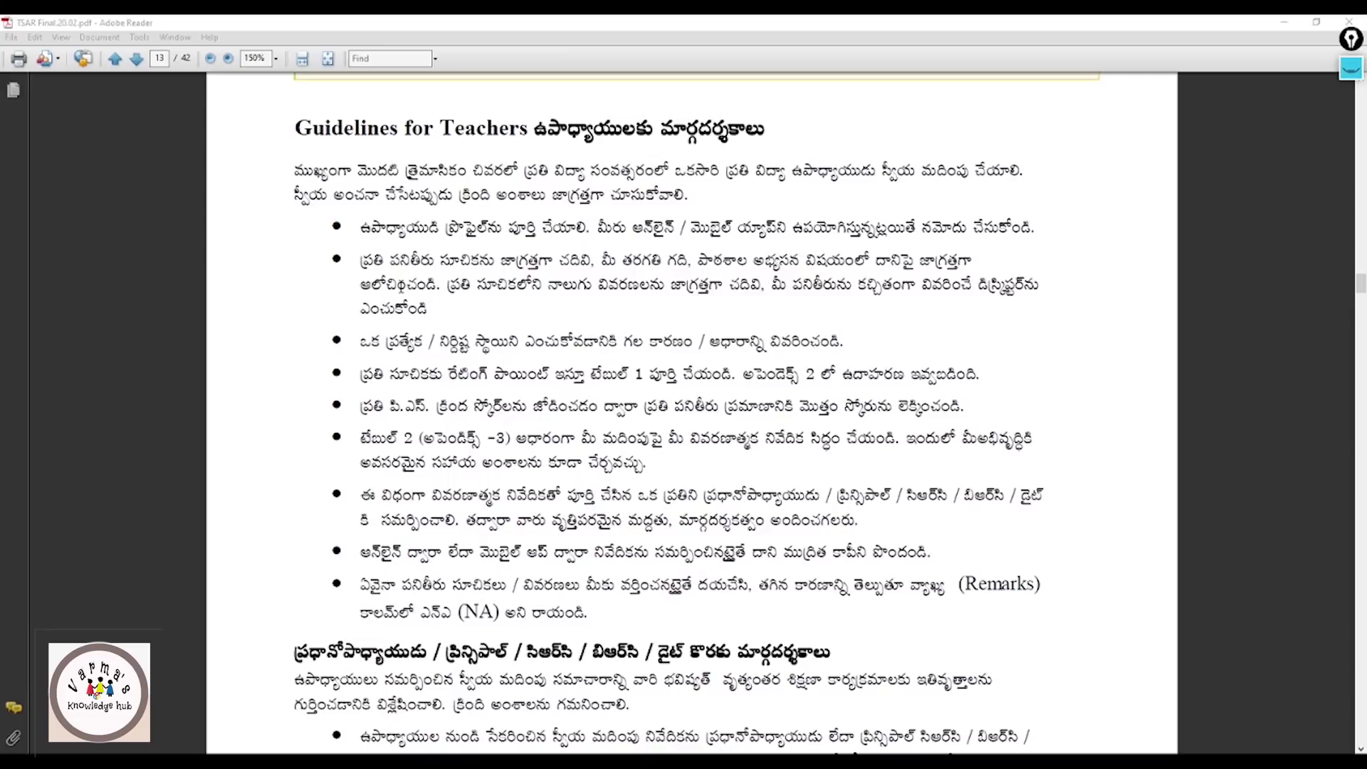
Read the guidelines for teachers, headmasters and district or state administrators on pages 13 and 14, selecting the first teacher instruction about completing the profile.
{"action": "left_click_drag", "start_coordinate": [361, 229], "coordinate": [588, 232]}
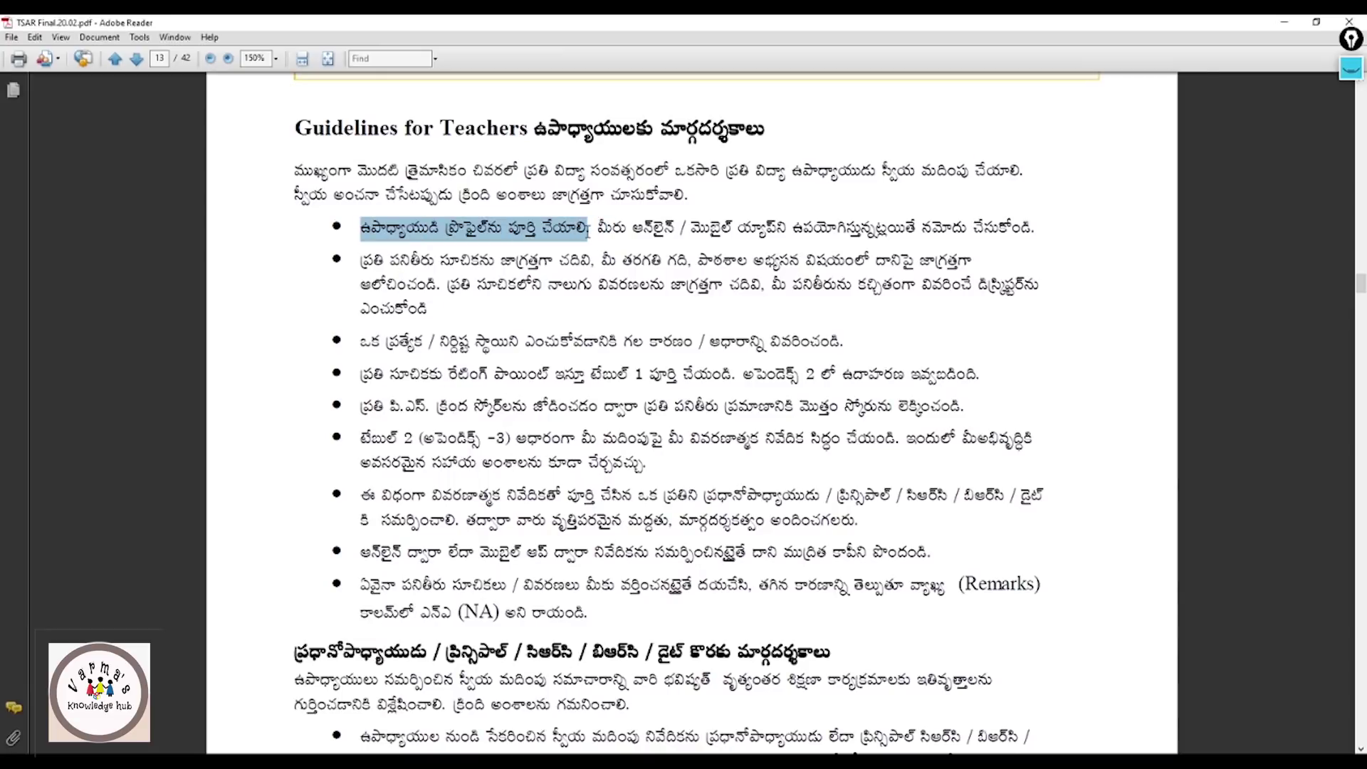
{"action": "left_click", "coordinate": [603, 262]}
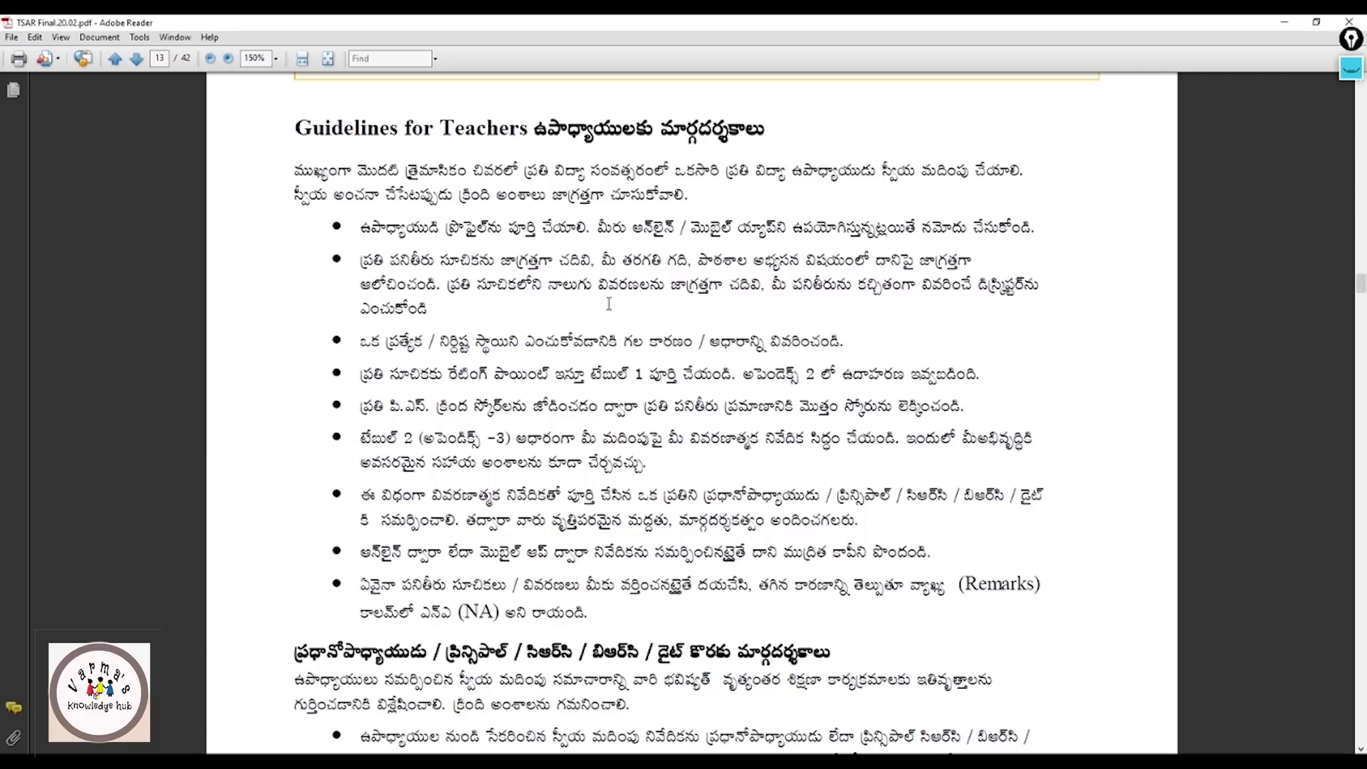
{"action": "scroll", "coordinate": [609, 304], "scroll_direction": "down", "scroll_amount": 6}
{"action": "scroll", "coordinate": [470, 265], "scroll_direction": "down", "scroll_amount": 1}
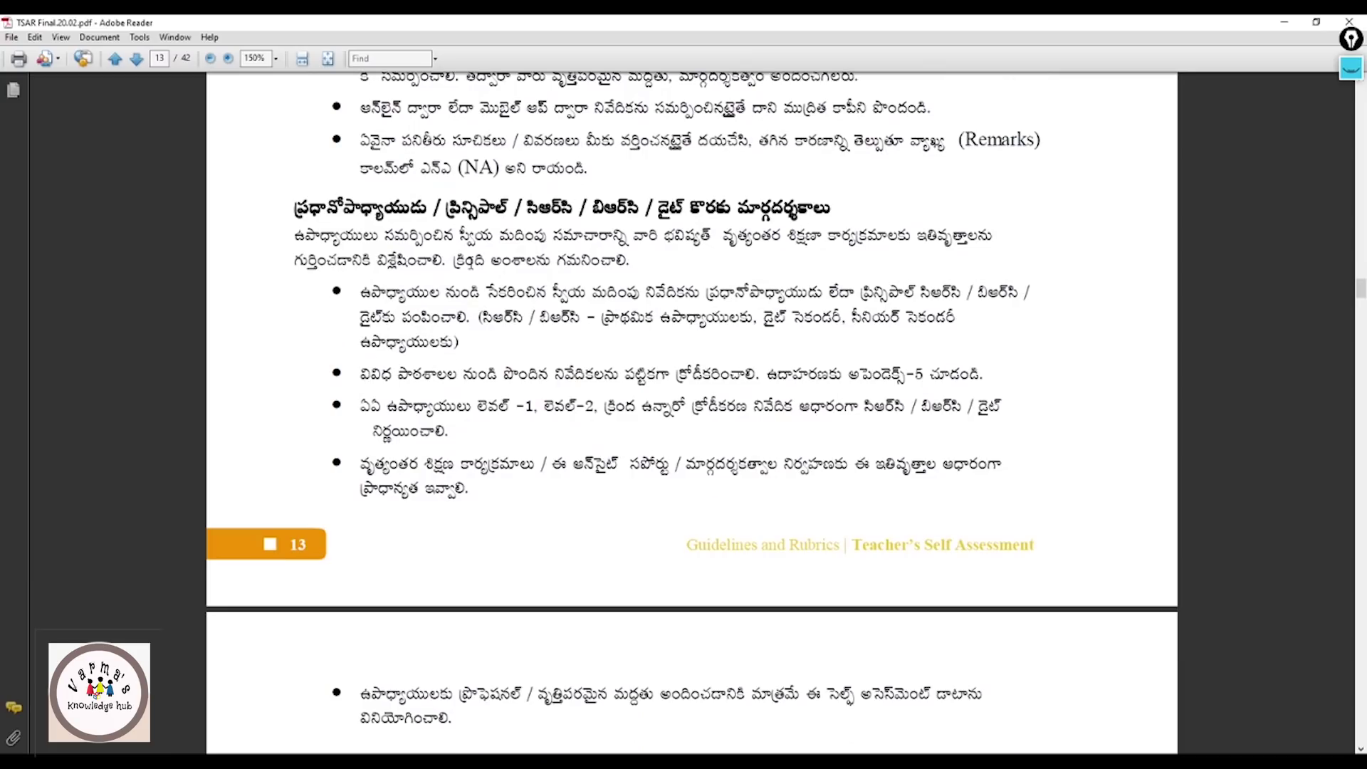
{"action": "scroll", "coordinate": [675, 231], "scroll_direction": "down", "scroll_amount": 10}
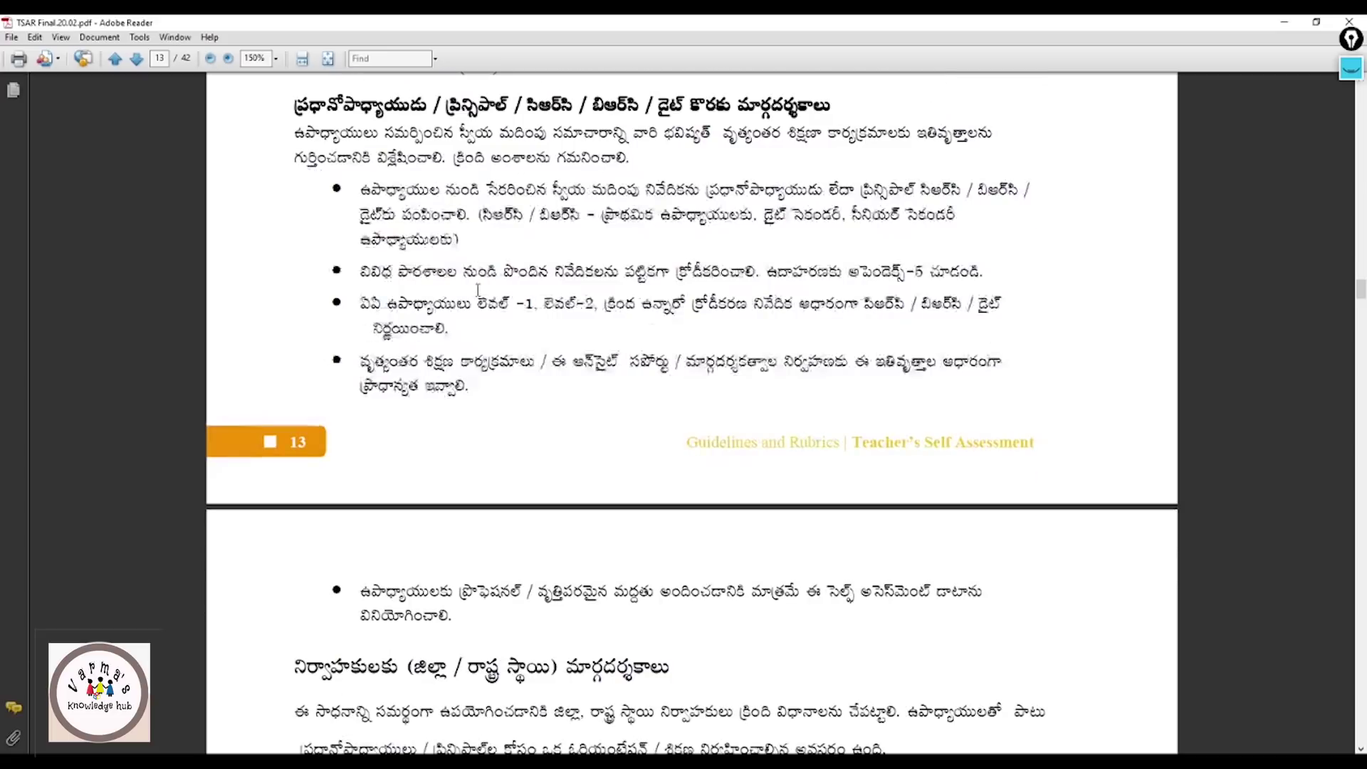
{"action": "scroll", "coordinate": [480, 297], "scroll_direction": "down", "scroll_amount": 18}
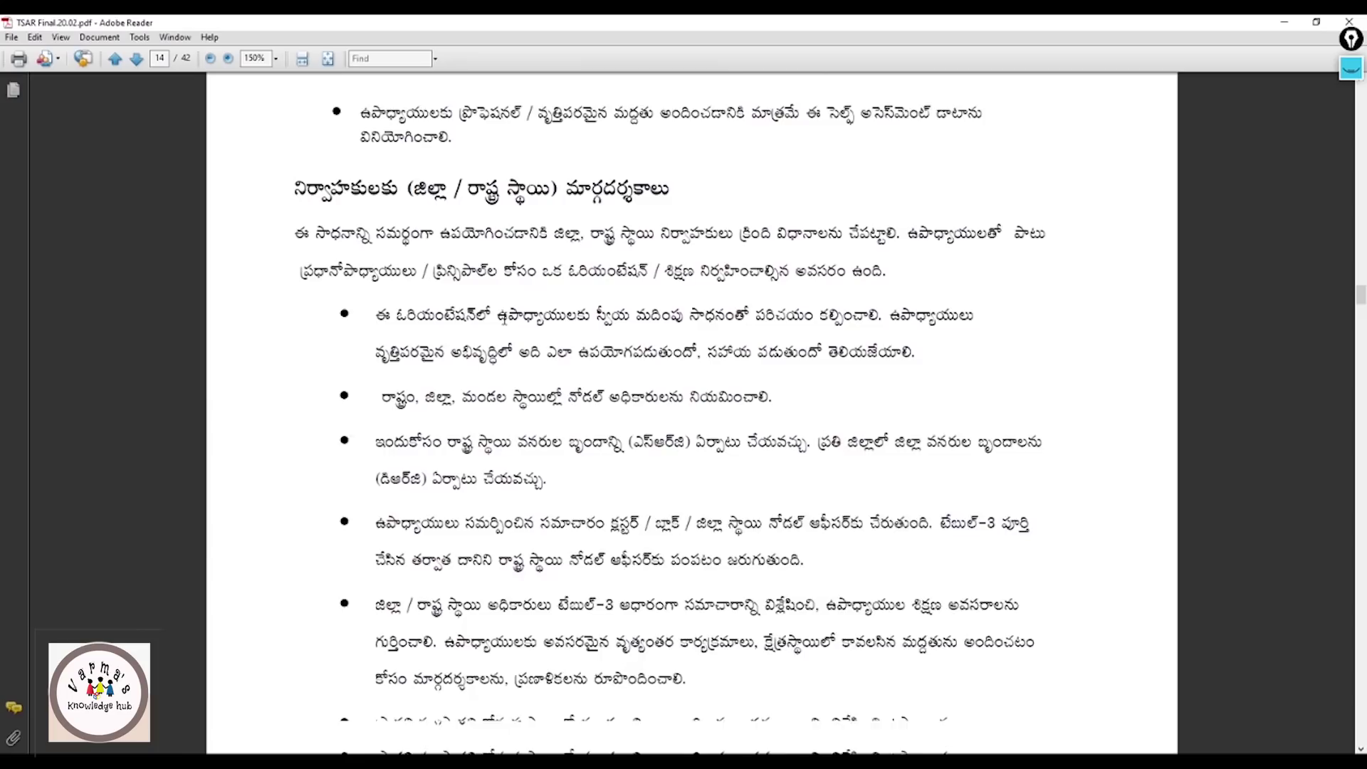
Fit the page to the window width and examine the teacher details form on page 15, including the educational and professional qualifications table.
{"action": "key", "text": "ctrl+2"}
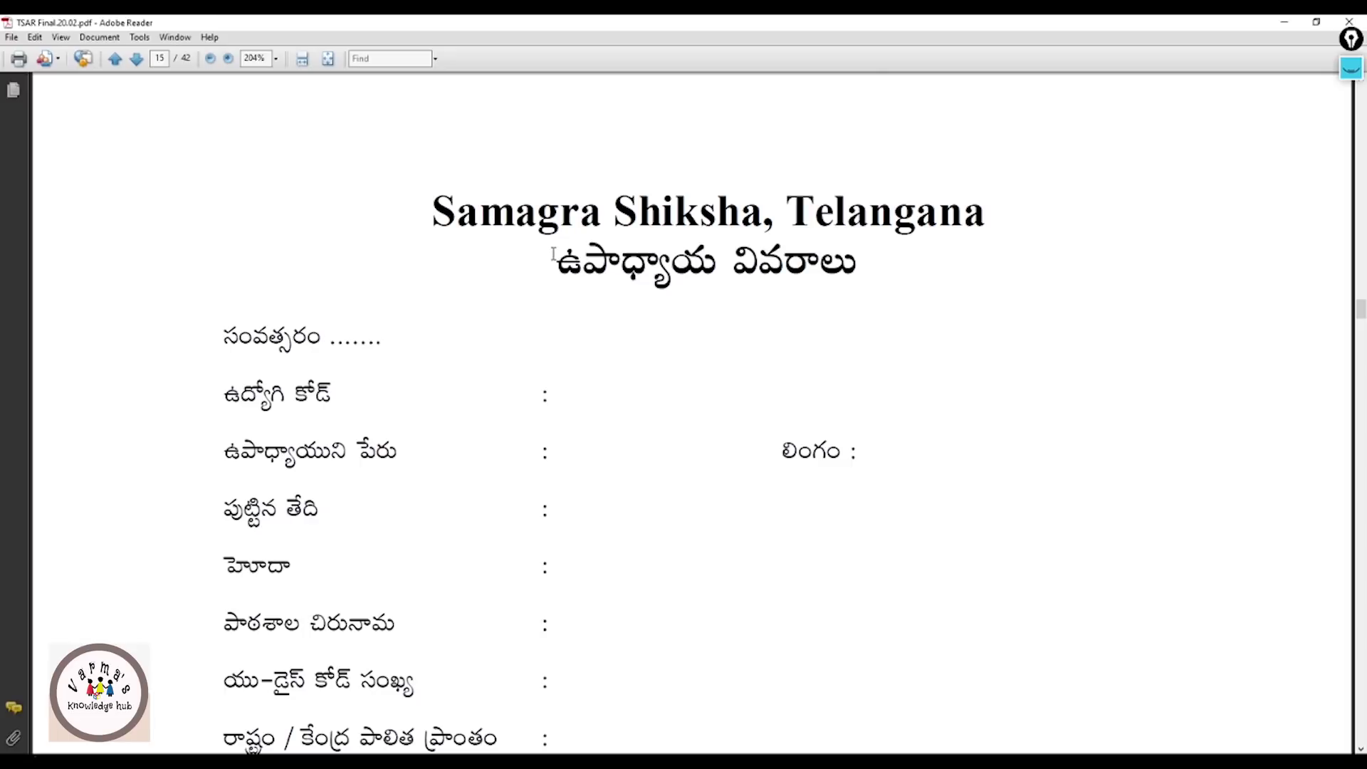
{"action": "scroll", "coordinate": [645, 299], "scroll_direction": "down", "scroll_amount": 4}
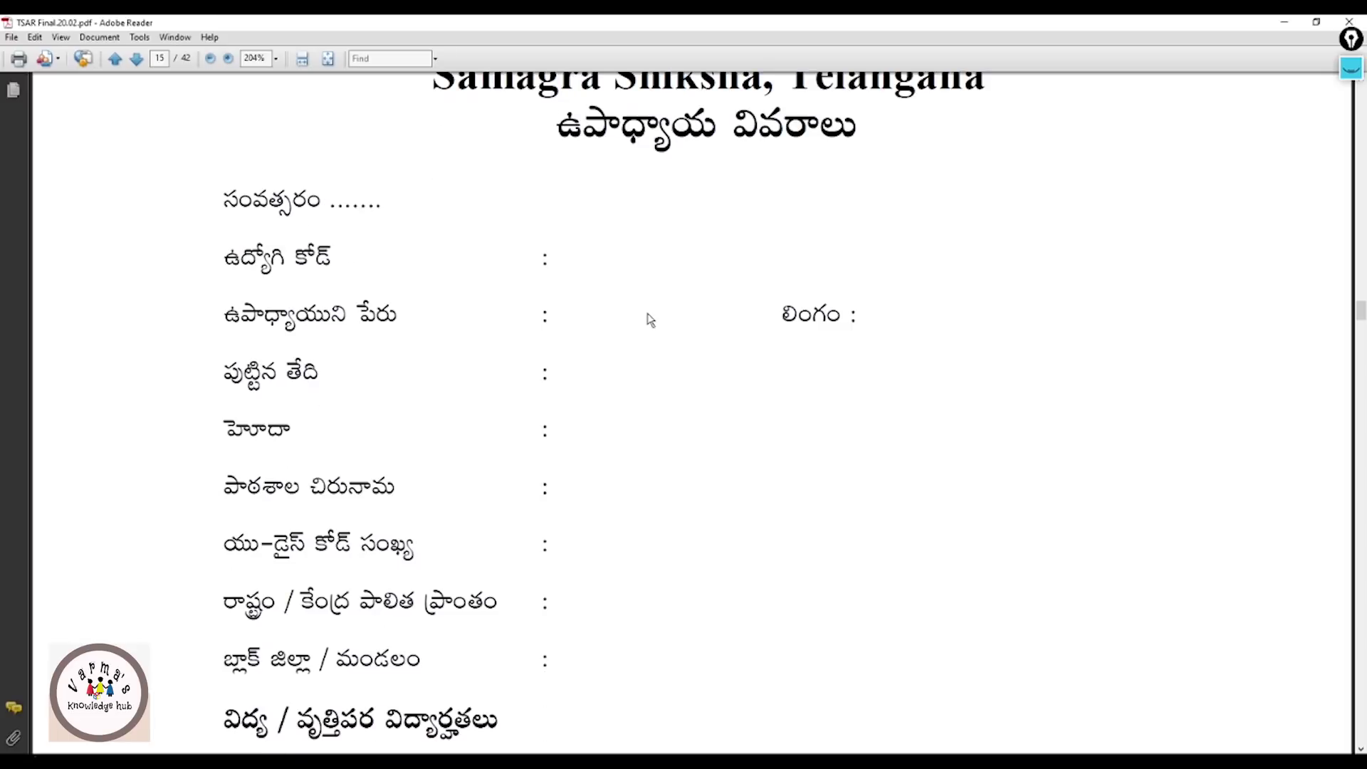
{"action": "scroll", "coordinate": [396, 340], "scroll_direction": "down", "scroll_amount": 2}
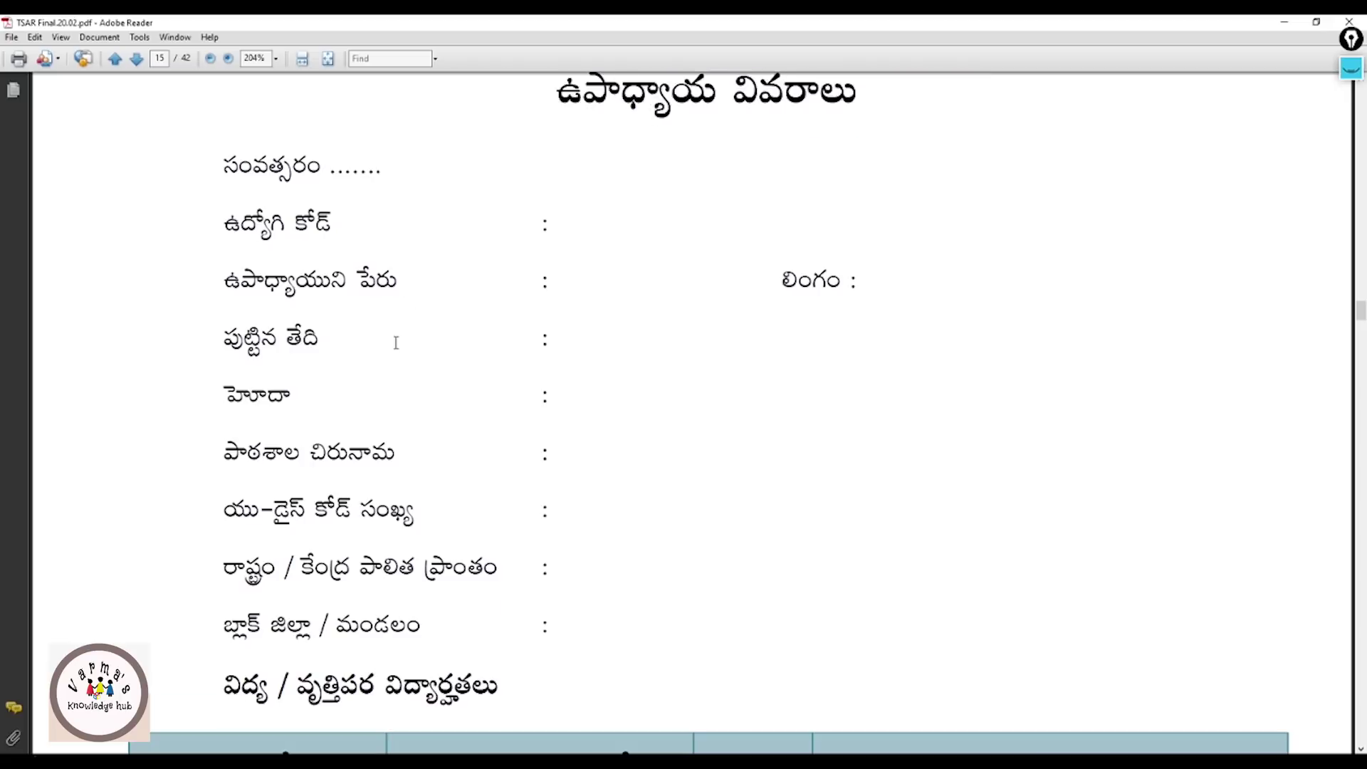
{"action": "scroll", "coordinate": [380, 320], "scroll_direction": "down", "scroll_amount": 3}
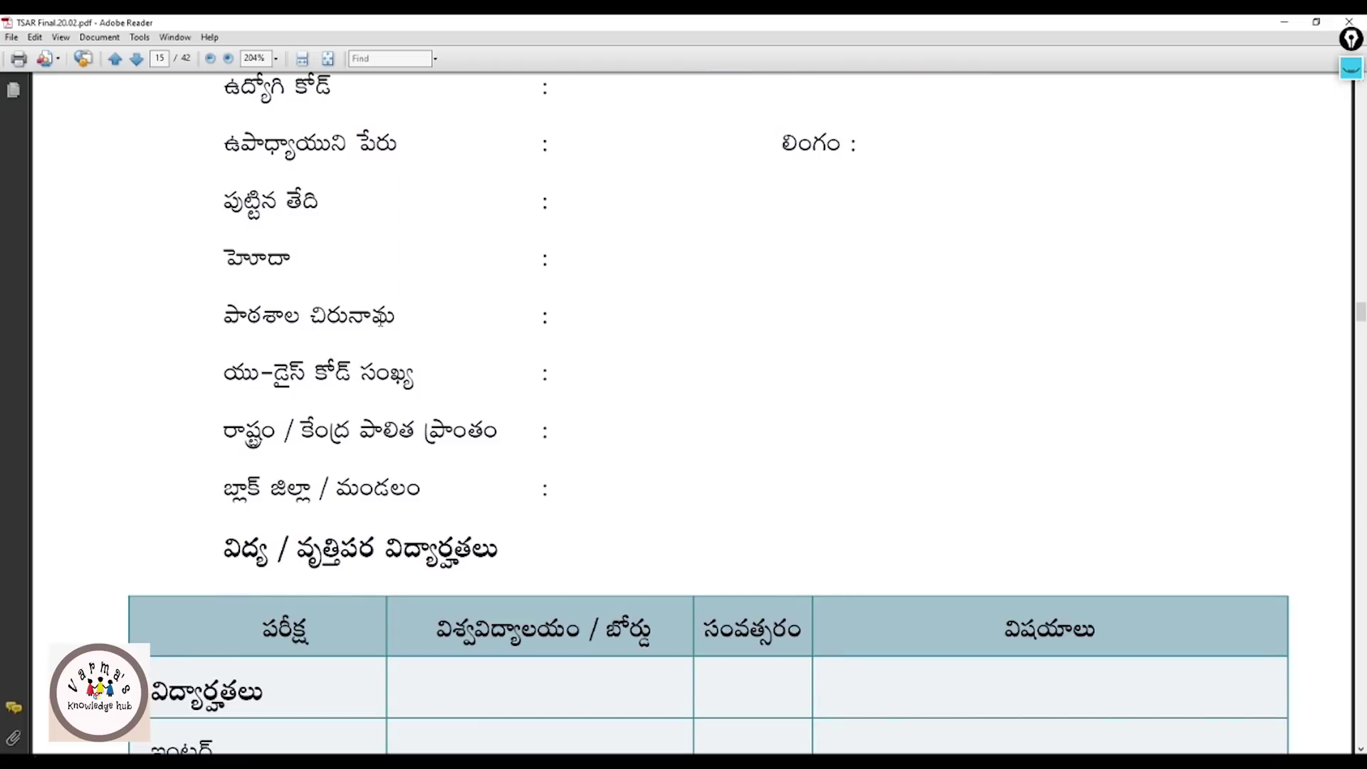
{"action": "scroll", "coordinate": [398, 365], "scroll_direction": "down", "scroll_amount": 1}
{"action": "scroll", "coordinate": [398, 365], "scroll_direction": "down", "scroll_amount": 14}
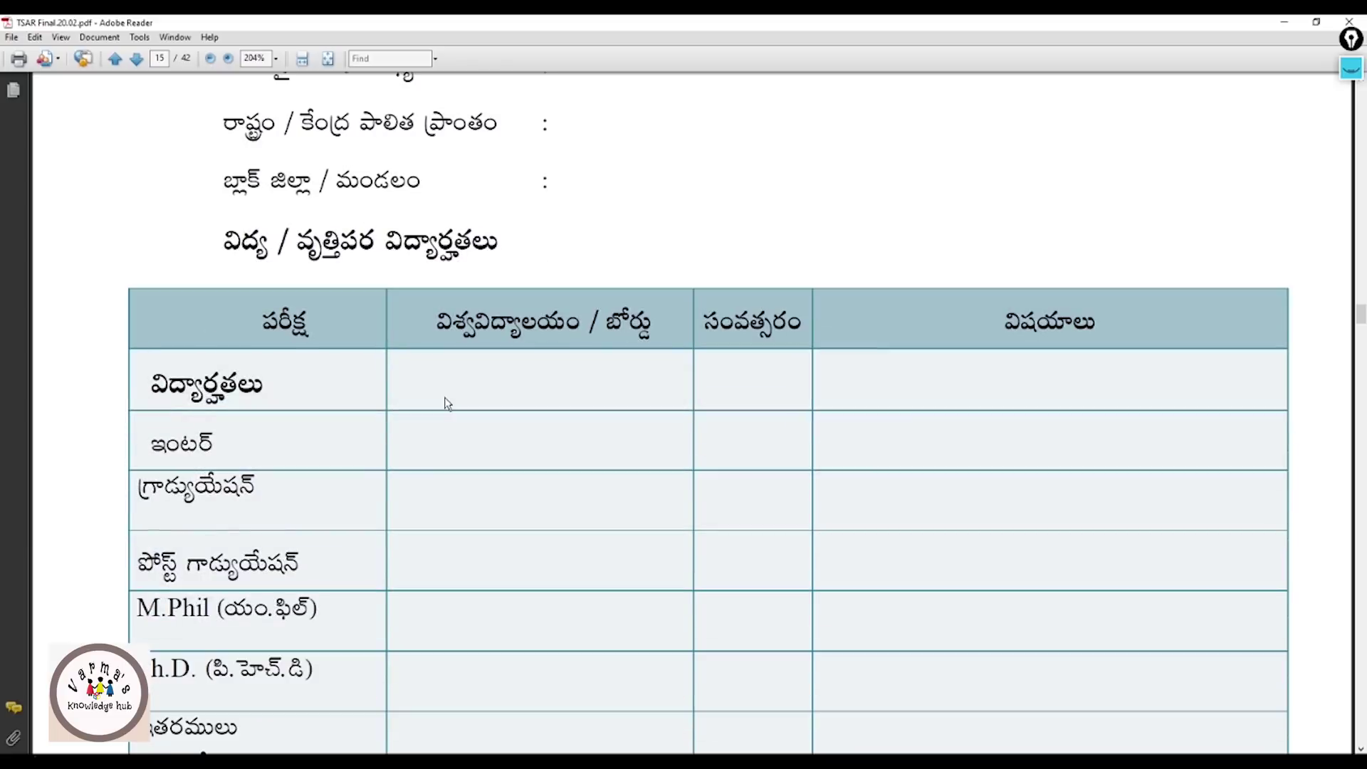
{"action": "scroll", "coordinate": [446, 403], "scroll_direction": "up", "scroll_amount": 3}
{"action": "scroll", "coordinate": [574, 335], "scroll_direction": "down", "scroll_amount": 13}
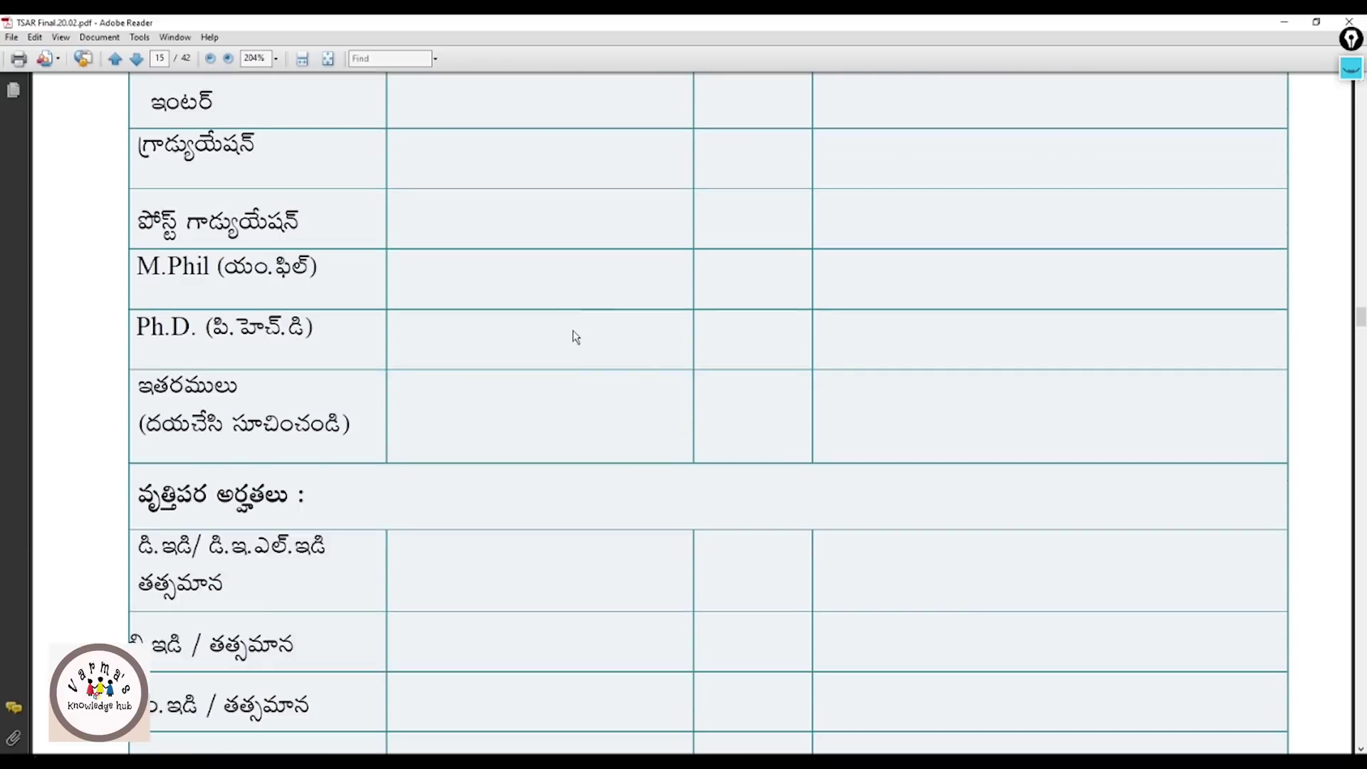
Examine the experience table, classes and subjects taught, in-service training table and awards section on page 16.
{"action": "scroll", "coordinate": [575, 337], "scroll_direction": "down", "scroll_amount": 20}
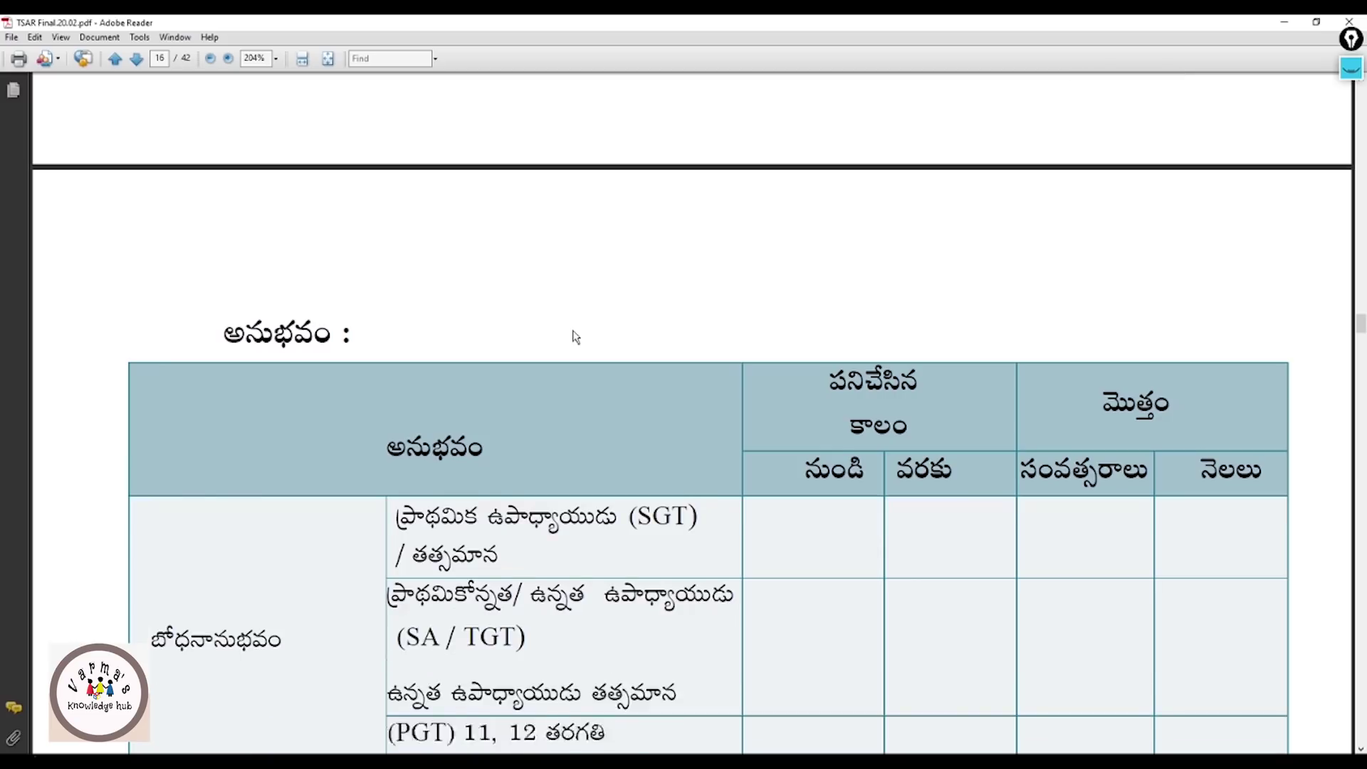
{"action": "scroll", "coordinate": [574, 332], "scroll_direction": "down", "scroll_amount": 14}
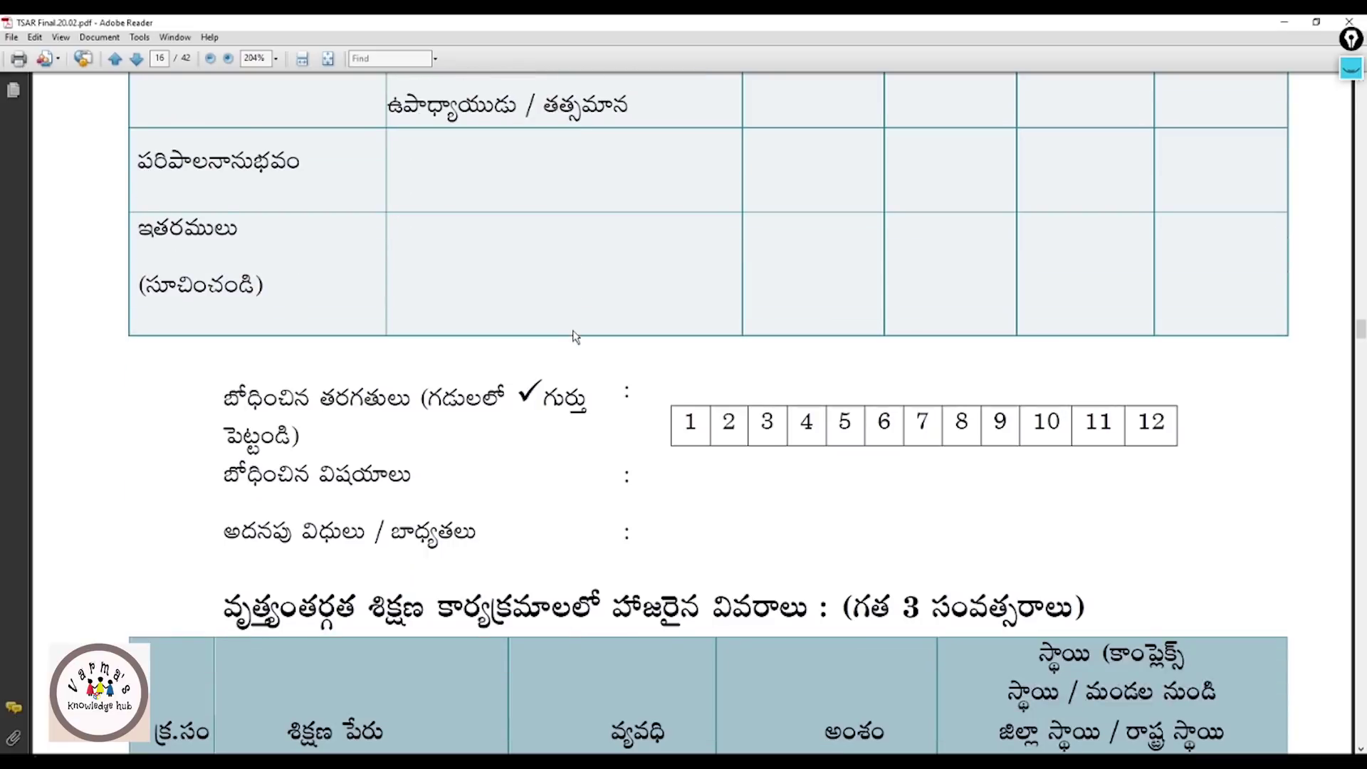
{"action": "scroll", "coordinate": [575, 336], "scroll_direction": "up", "scroll_amount": 3}
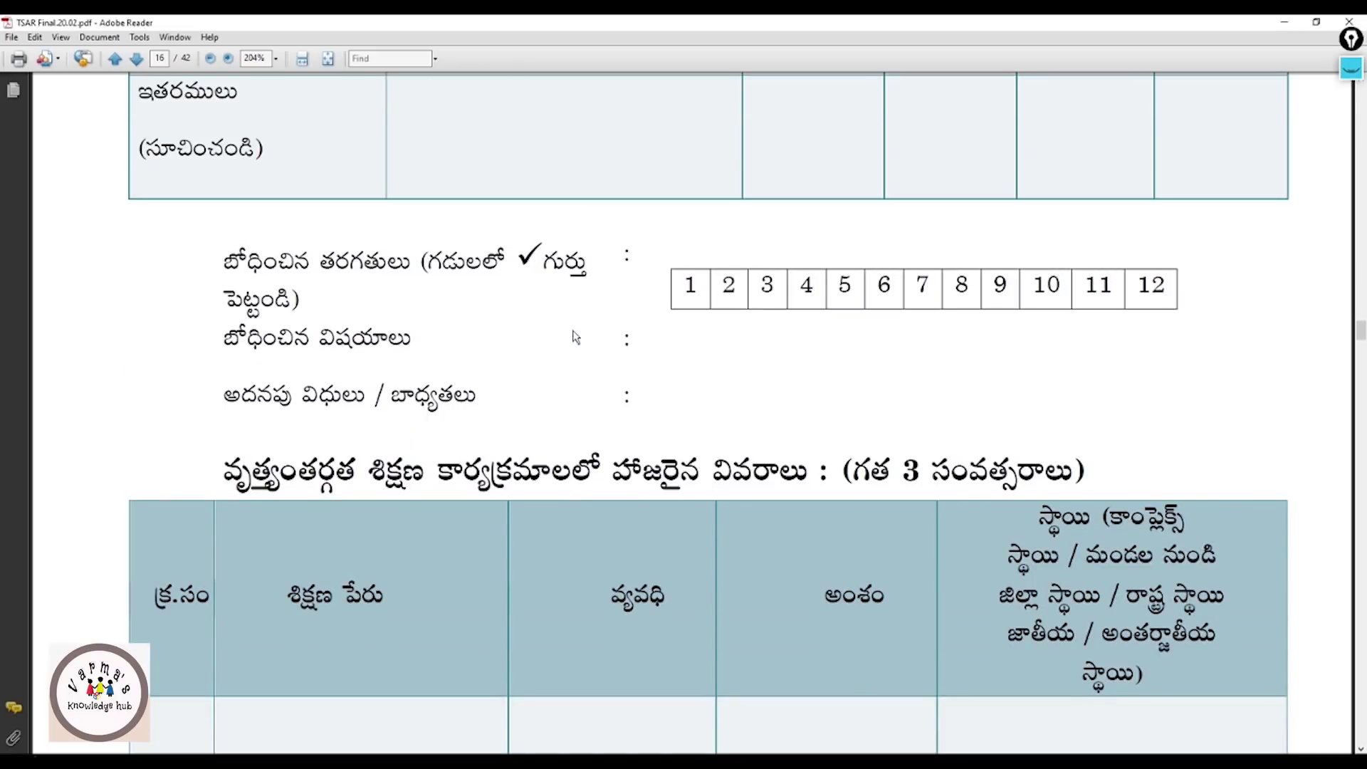
{"action": "scroll", "coordinate": [465, 406], "scroll_direction": "down", "scroll_amount": 4}
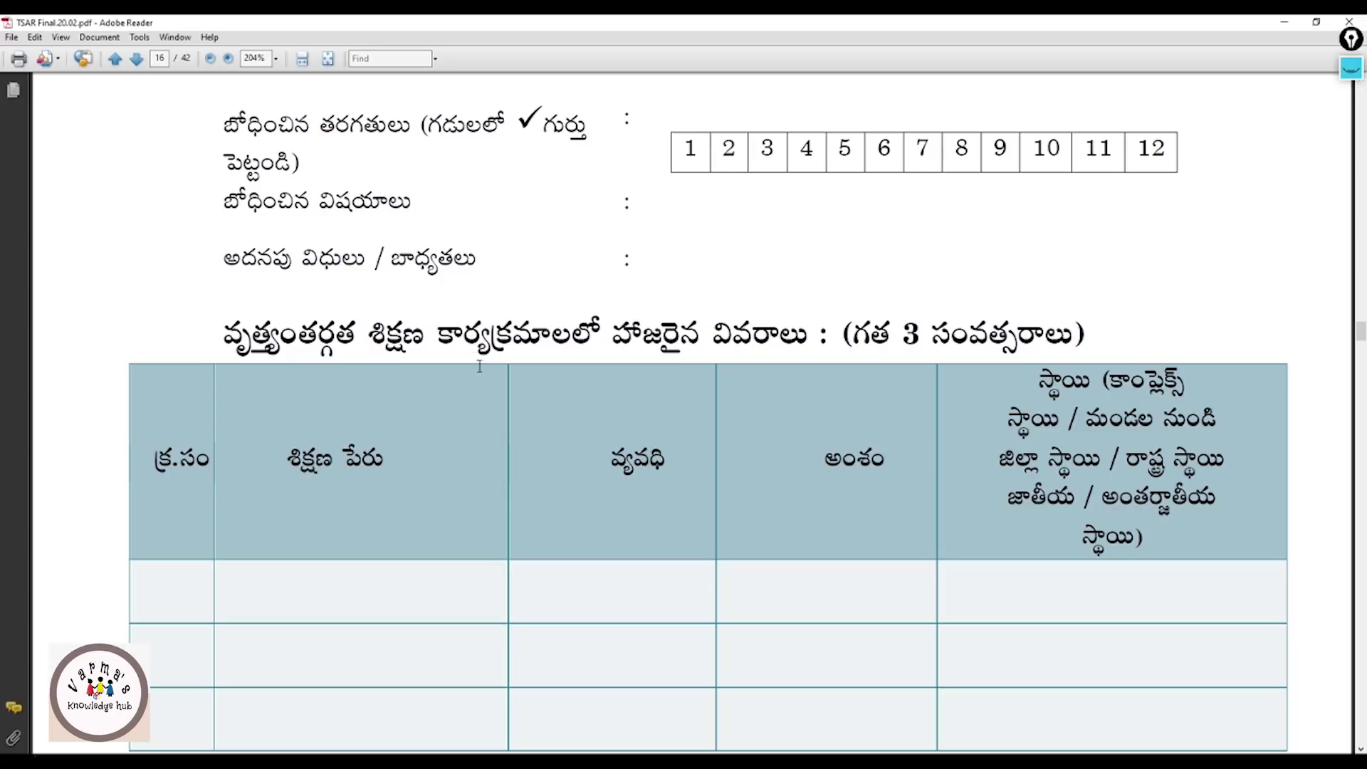
{"action": "scroll", "coordinate": [519, 347], "scroll_direction": "down", "scroll_amount": 4}
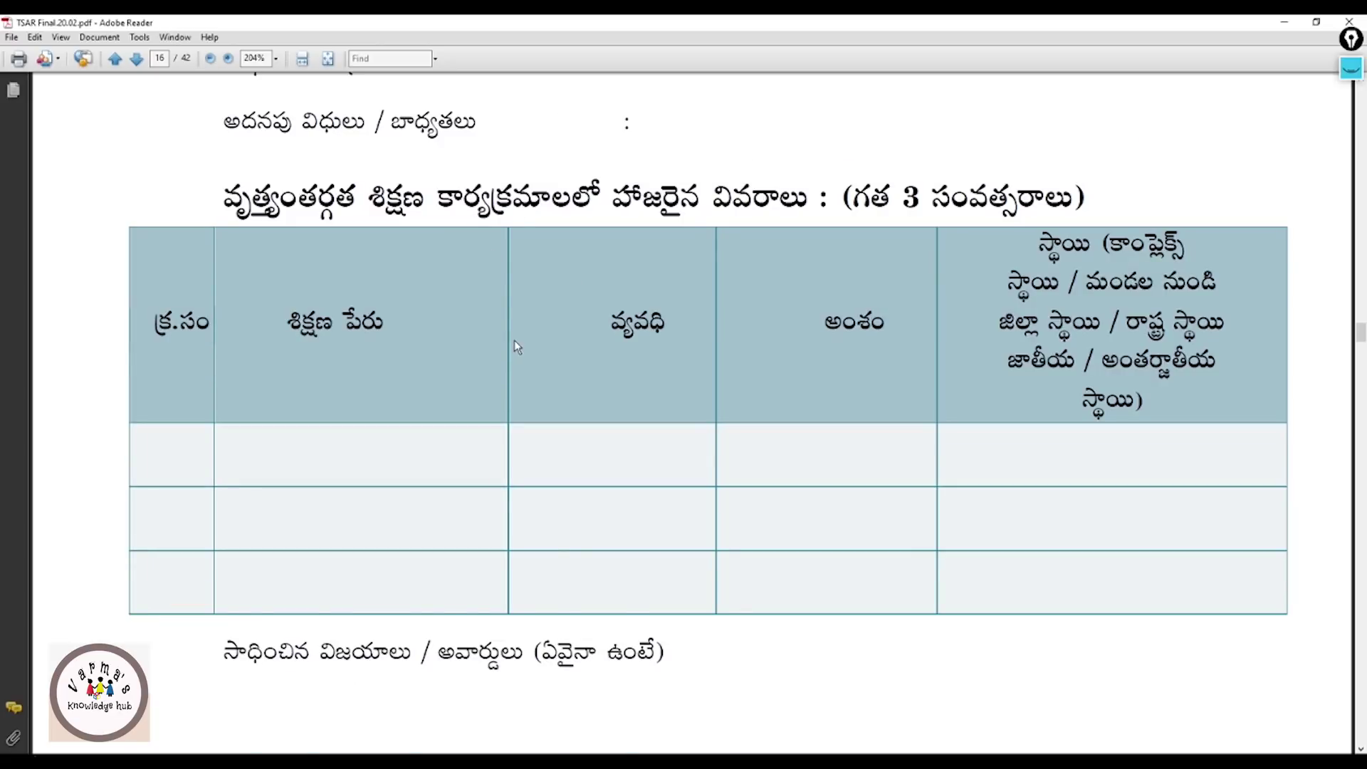
{"action": "scroll", "coordinate": [516, 344], "scroll_direction": "down", "scroll_amount": 5}
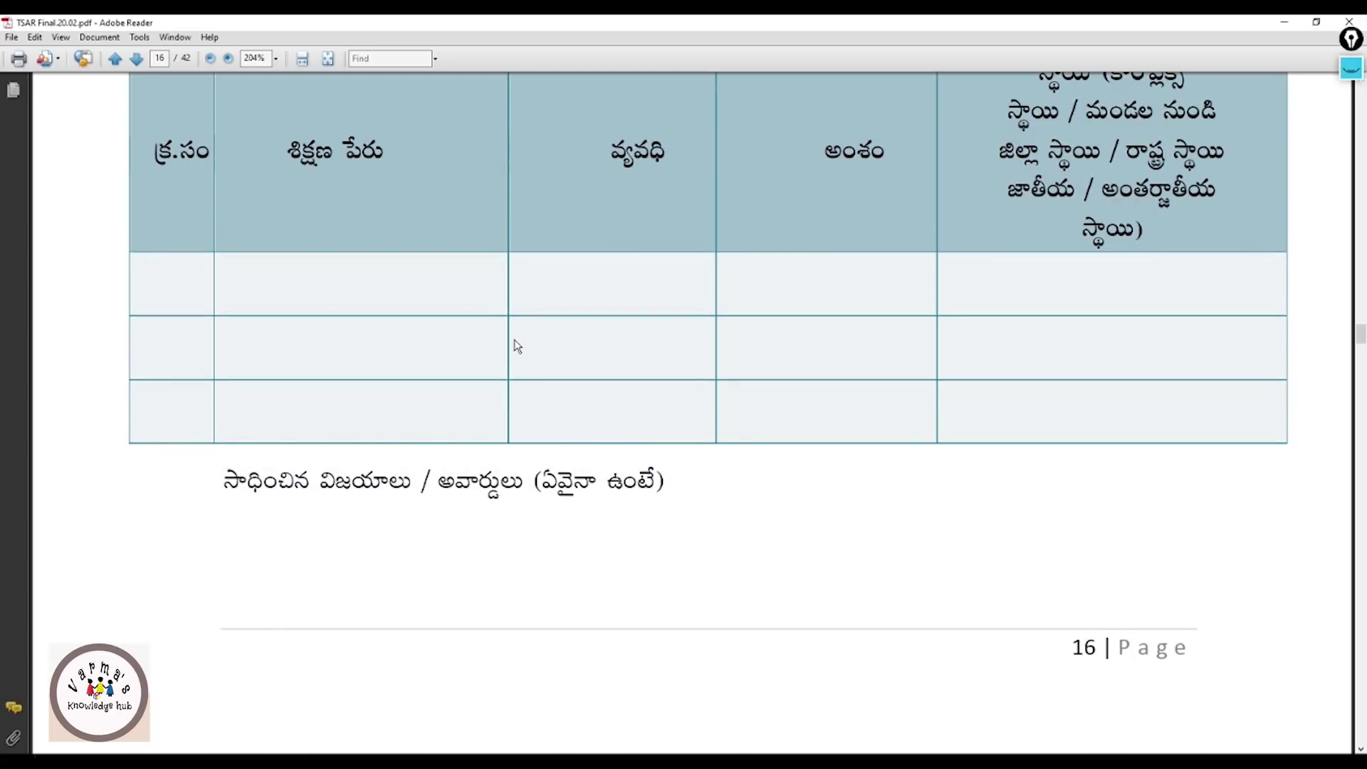
{"action": "scroll", "coordinate": [524, 472], "scroll_direction": "down", "scroll_amount": 15}
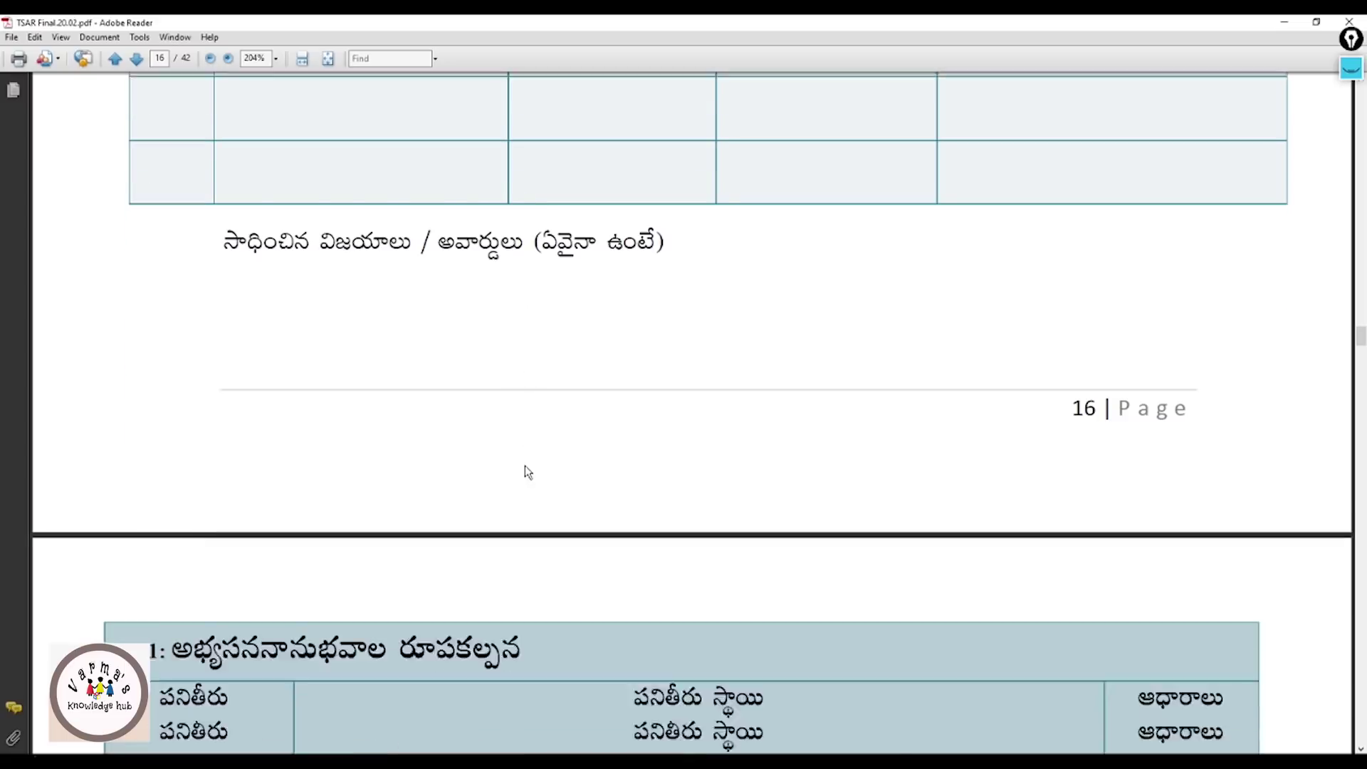
Examine the PS 1 rubric table on page 17, covering the performance indicators, levels L1 to L4 and the evidence/remarks column.
{"action": "scroll", "coordinate": [527, 463], "scroll_direction": "down", "scroll_amount": 4}
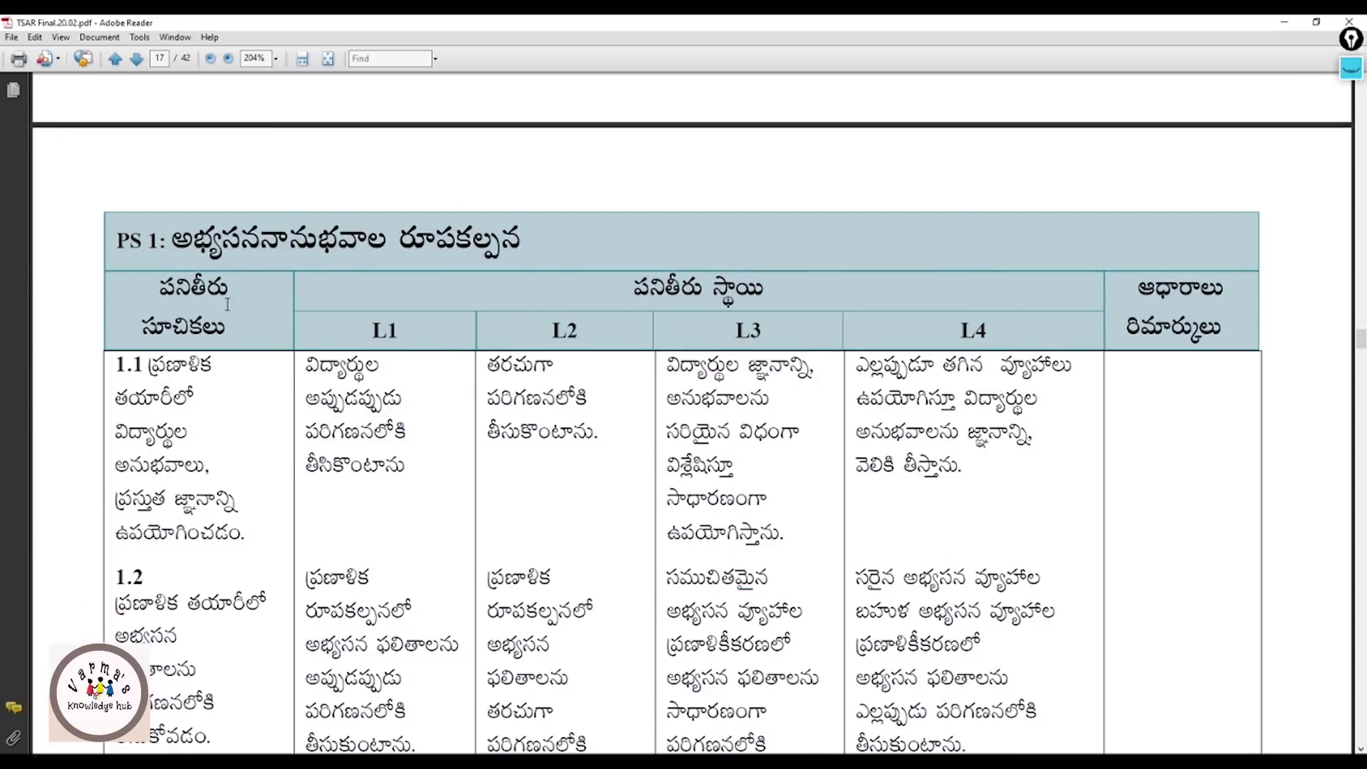
{"action": "scroll", "coordinate": [227, 304], "scroll_direction": "down", "scroll_amount": 2}
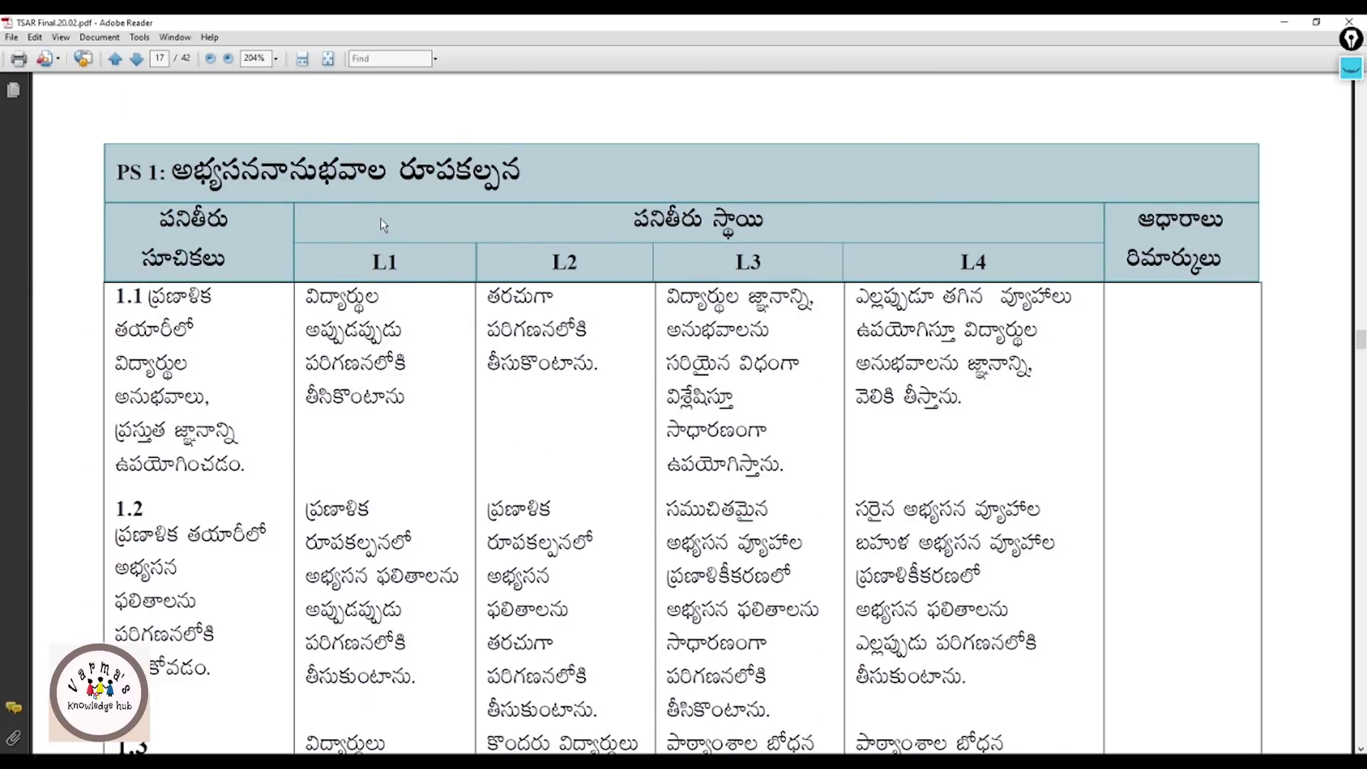
{"action": "scroll", "coordinate": [380, 218], "scroll_direction": "down", "scroll_amount": 1}
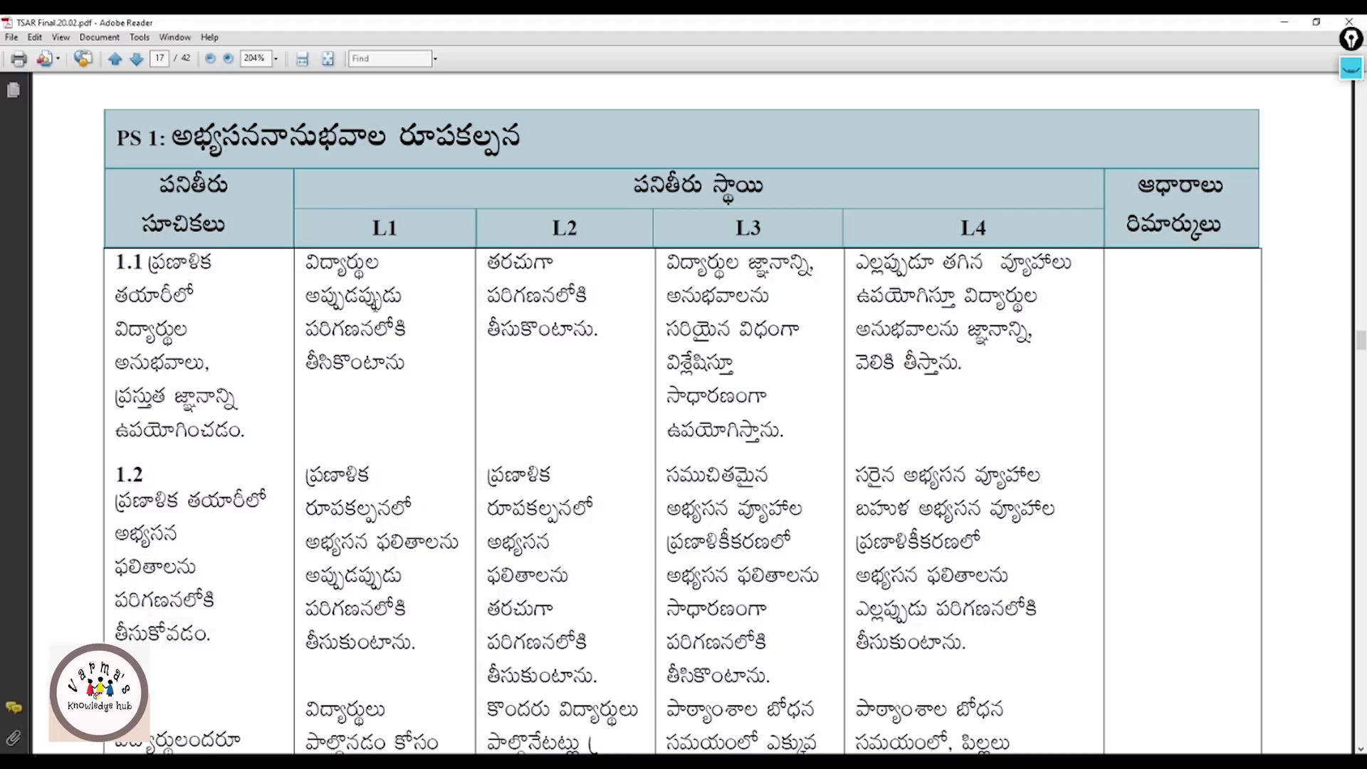
{"action": "scroll", "coordinate": [375, 306], "scroll_direction": "down", "scroll_amount": 1}
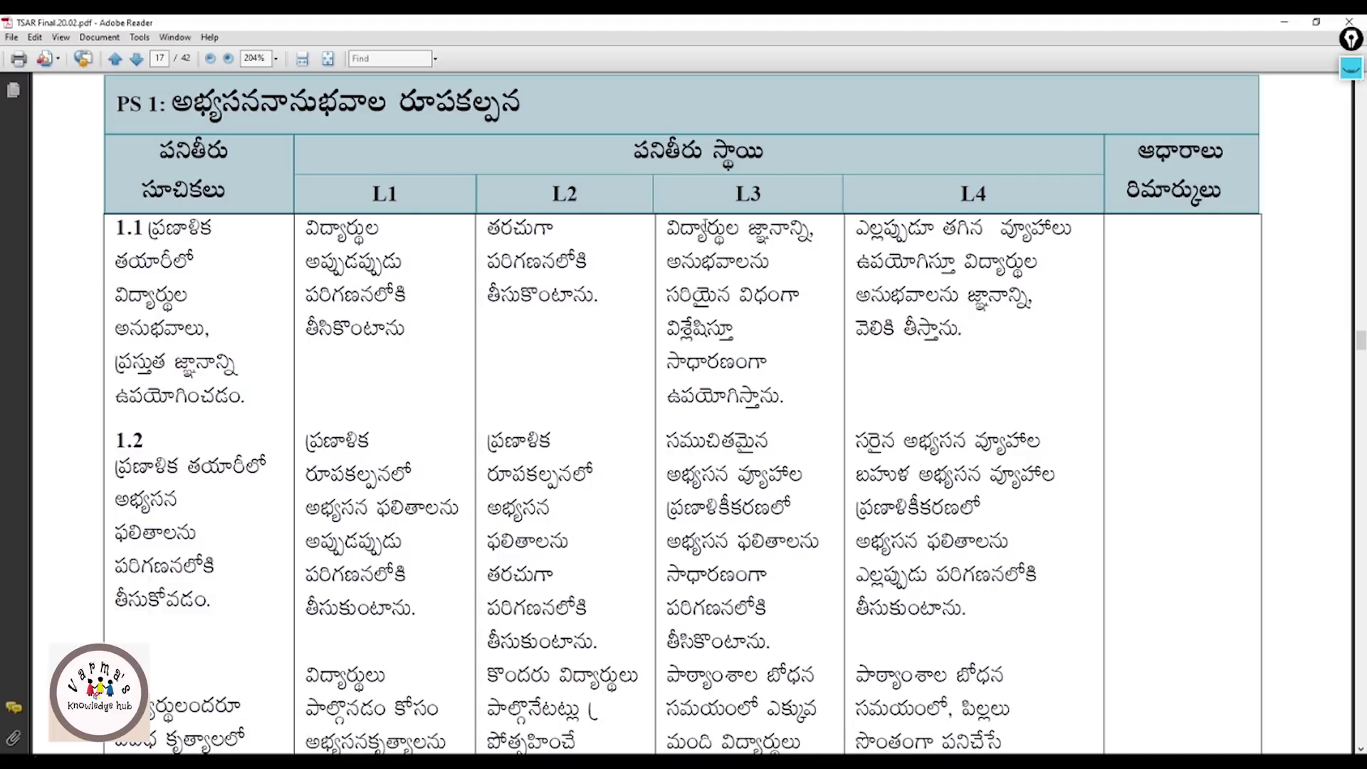
{"action": "scroll", "coordinate": [190, 275], "scroll_direction": "down", "scroll_amount": 1}
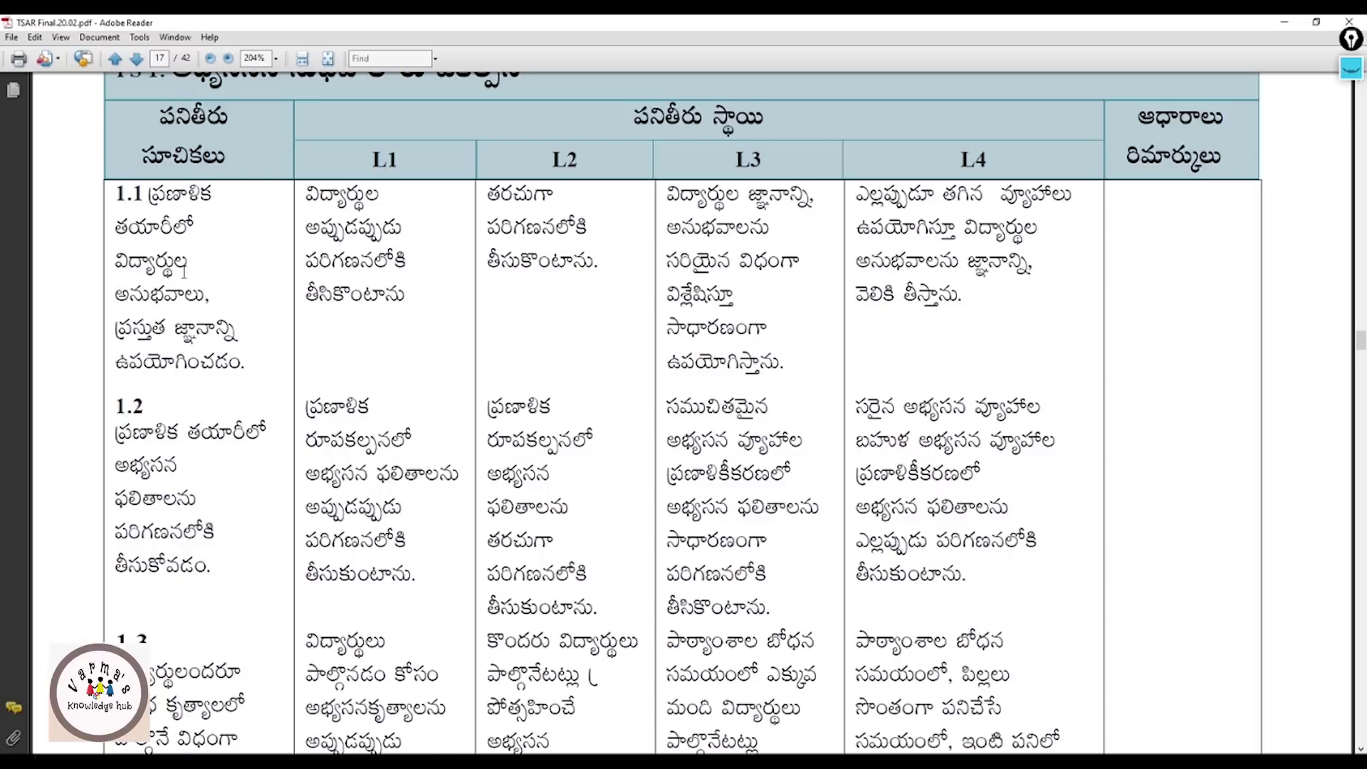
{"action": "scroll", "coordinate": [120, 193], "scroll_direction": "up", "scroll_amount": 1}
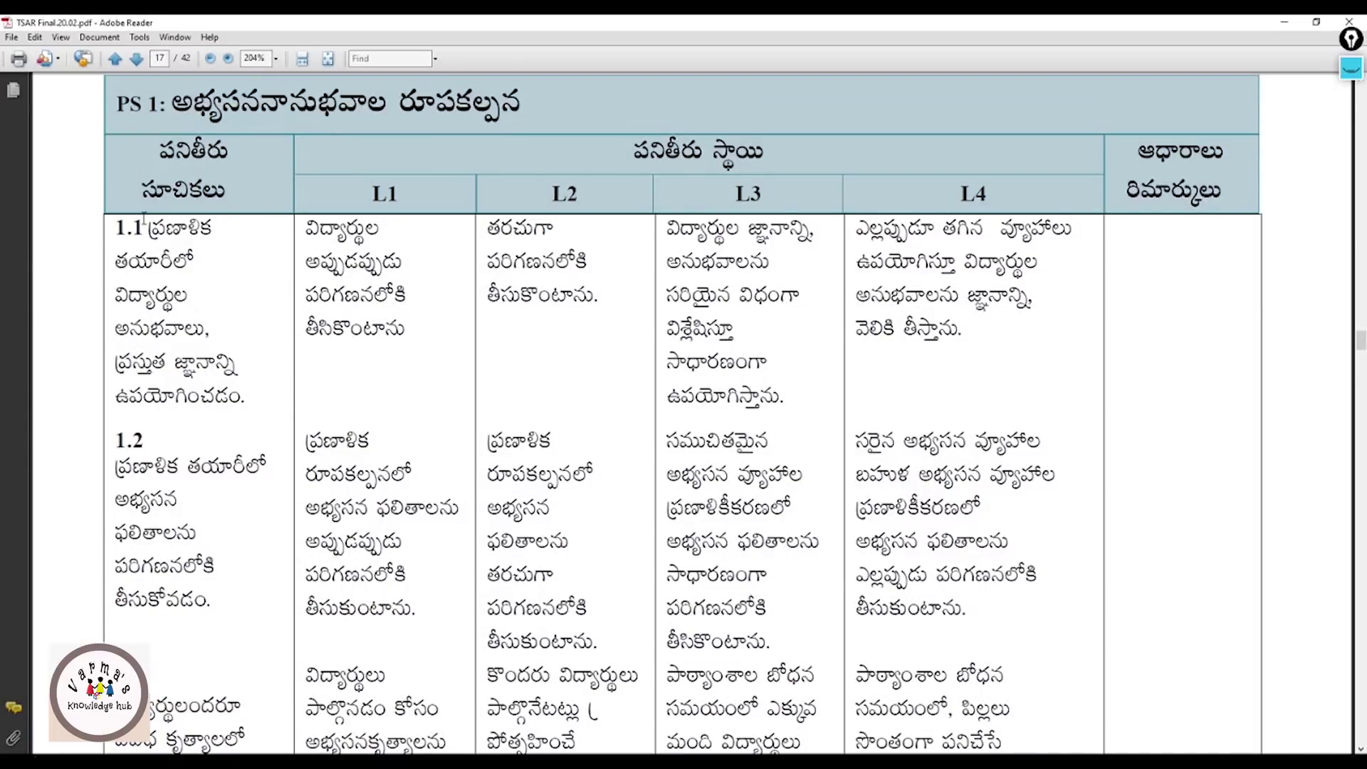
{"action": "scroll", "coordinate": [175, 158], "scroll_direction": "up", "scroll_amount": 1}
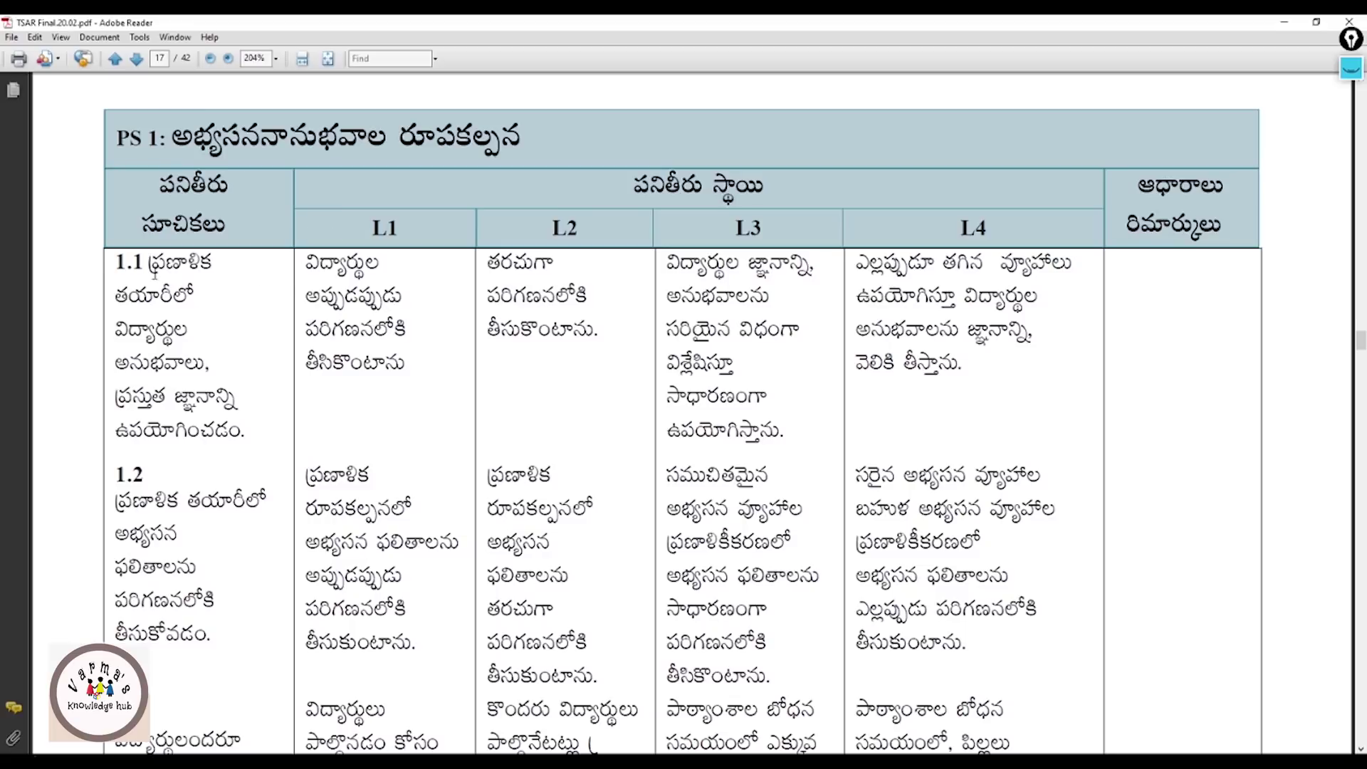
Select the text of indicator 1.1 and the PS 1 heading in turn to point them out, and clear the selection.
{"action": "left_click_drag", "start_coordinate": [143, 262], "coordinate": [255, 451]}
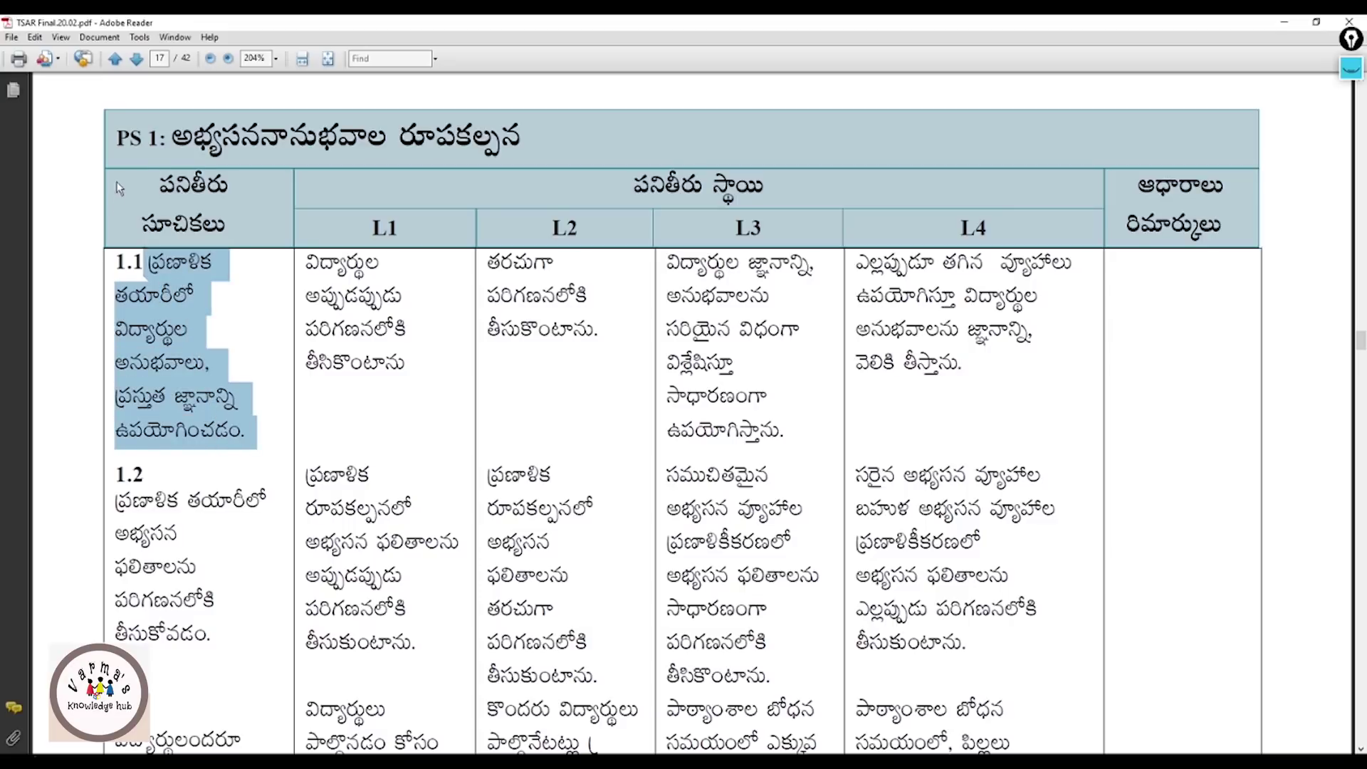
{"action": "left_click_drag", "start_coordinate": [116, 135], "coordinate": [545, 138]}
{"action": "left_click", "coordinate": [225, 229]}
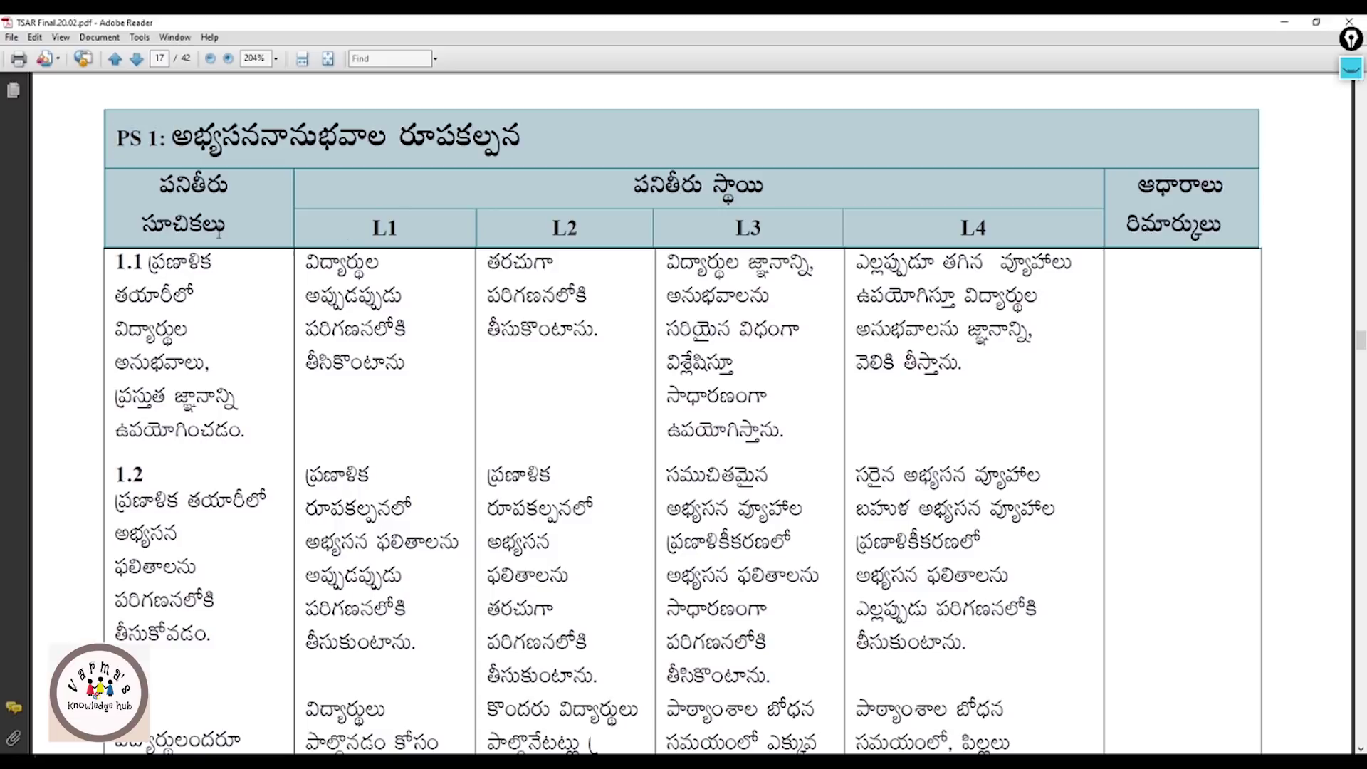
Look through the remaining PS 1 indicators from 1.2 onward and return to the start of the PS 1 table.
{"action": "scroll", "coordinate": [170, 417], "scroll_direction": "down", "scroll_amount": 3}
{"action": "scroll", "coordinate": [178, 438], "scroll_direction": "down", "scroll_amount": 20}
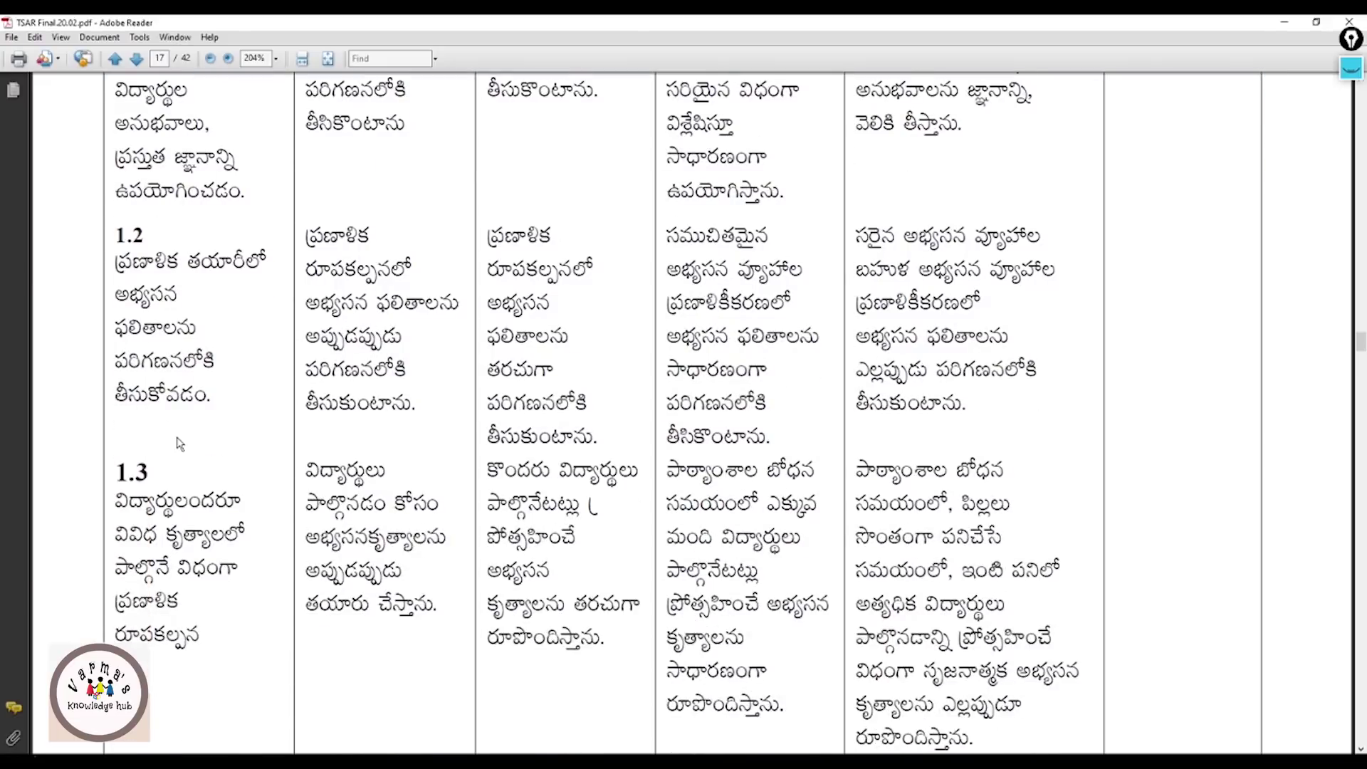
{"action": "scroll", "coordinate": [178, 430], "scroll_direction": "down", "scroll_amount": 20}
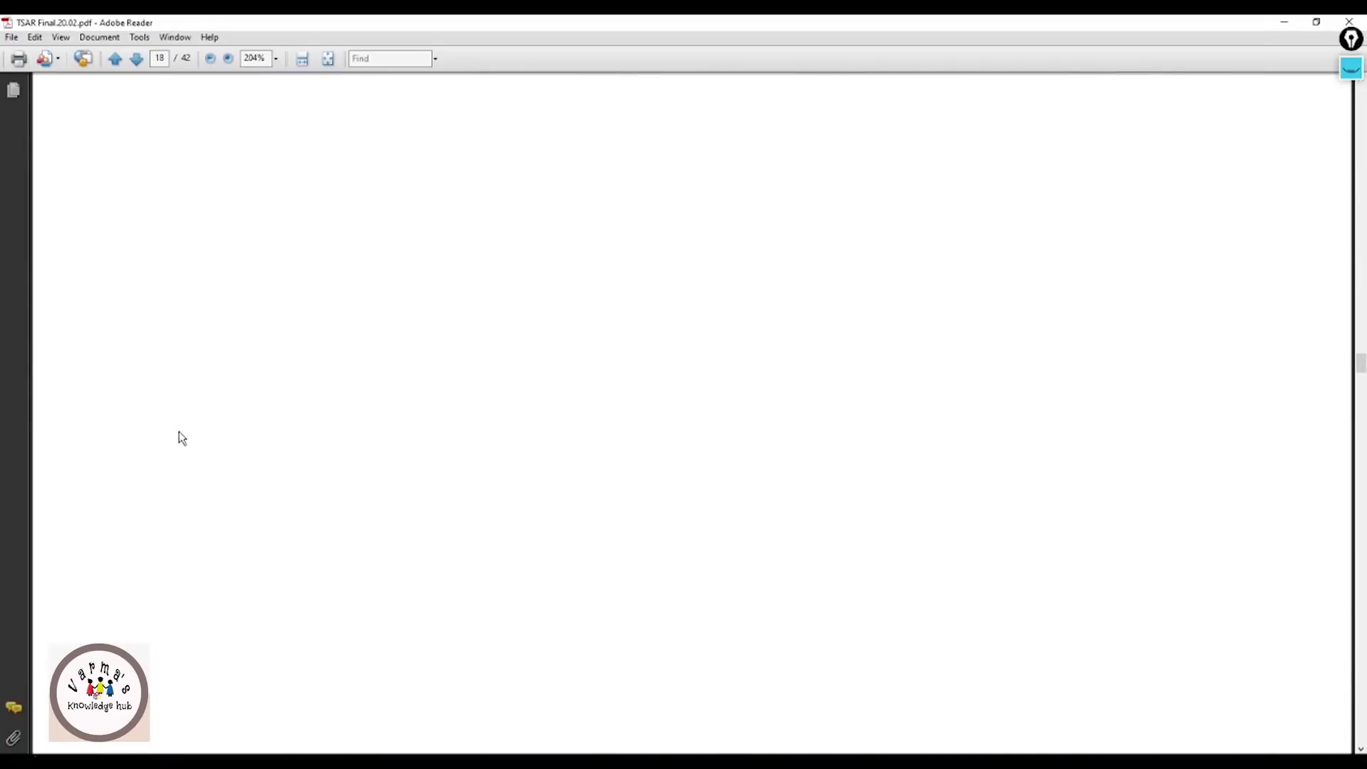
{"action": "scroll", "coordinate": [173, 406], "scroll_direction": "up", "scroll_amount": 10}
{"action": "scroll", "coordinate": [169, 396], "scroll_direction": "up", "scroll_amount": 15}
{"action": "scroll", "coordinate": [171, 388], "scroll_direction": "up", "scroll_amount": 15}
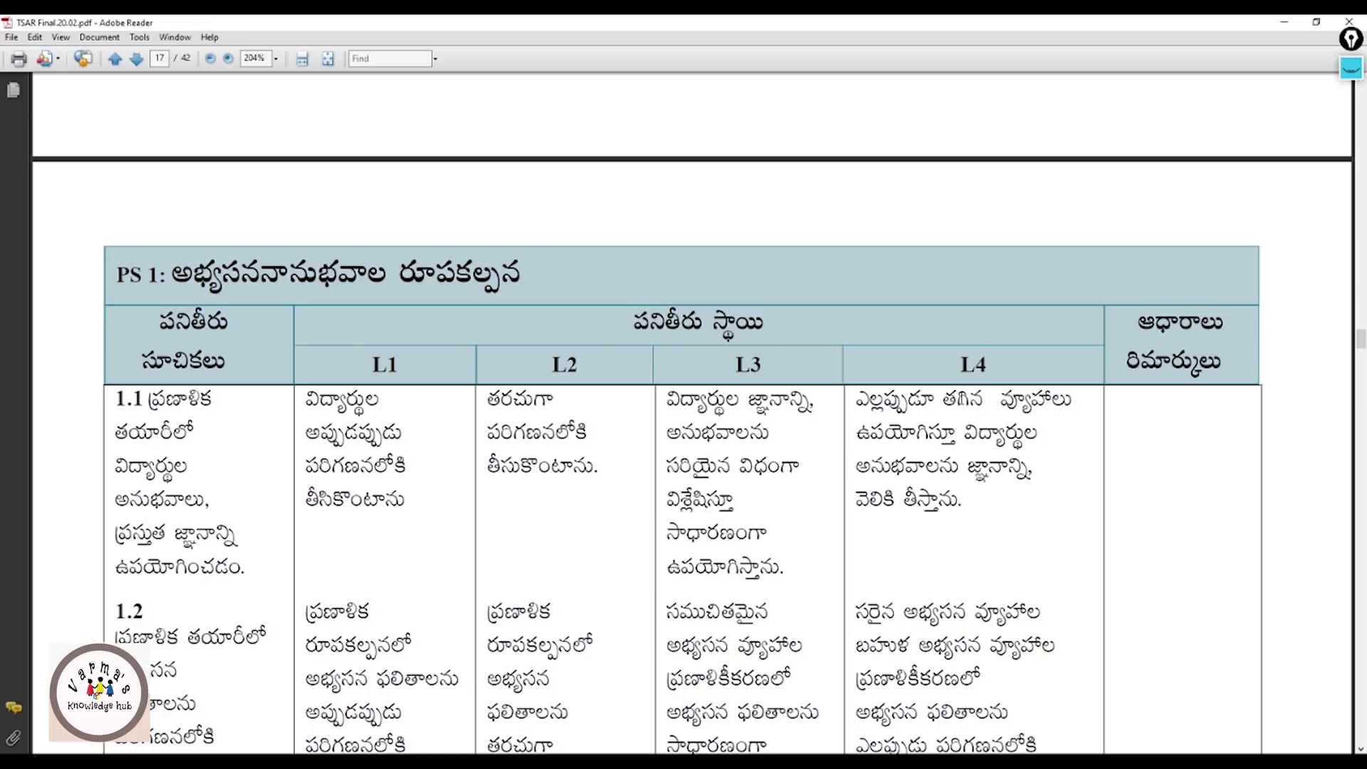
Compare the level descriptors of indicator 1.1, selecting the first line of L4 and the full L1 descriptor.
{"action": "triple_click", "coordinate": [907, 401]}
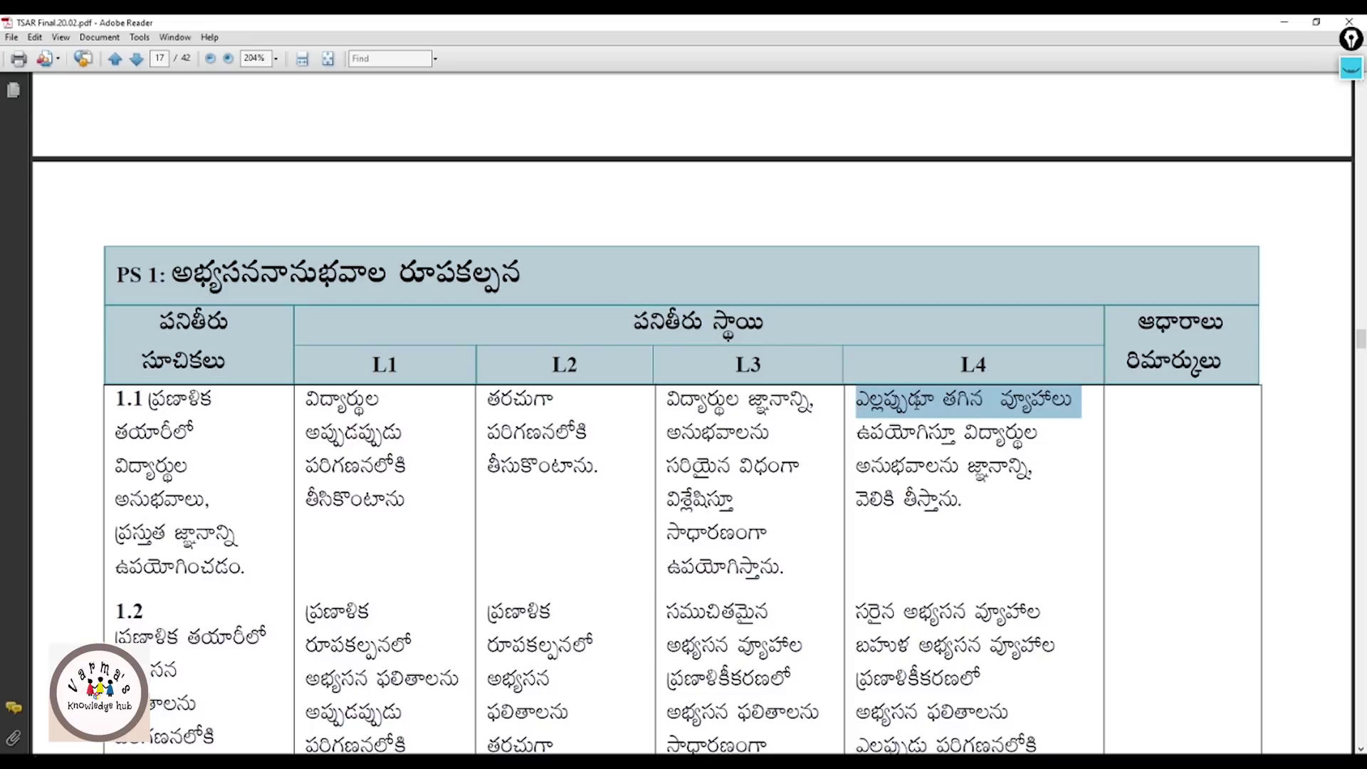
{"action": "left_click", "coordinate": [920, 451]}
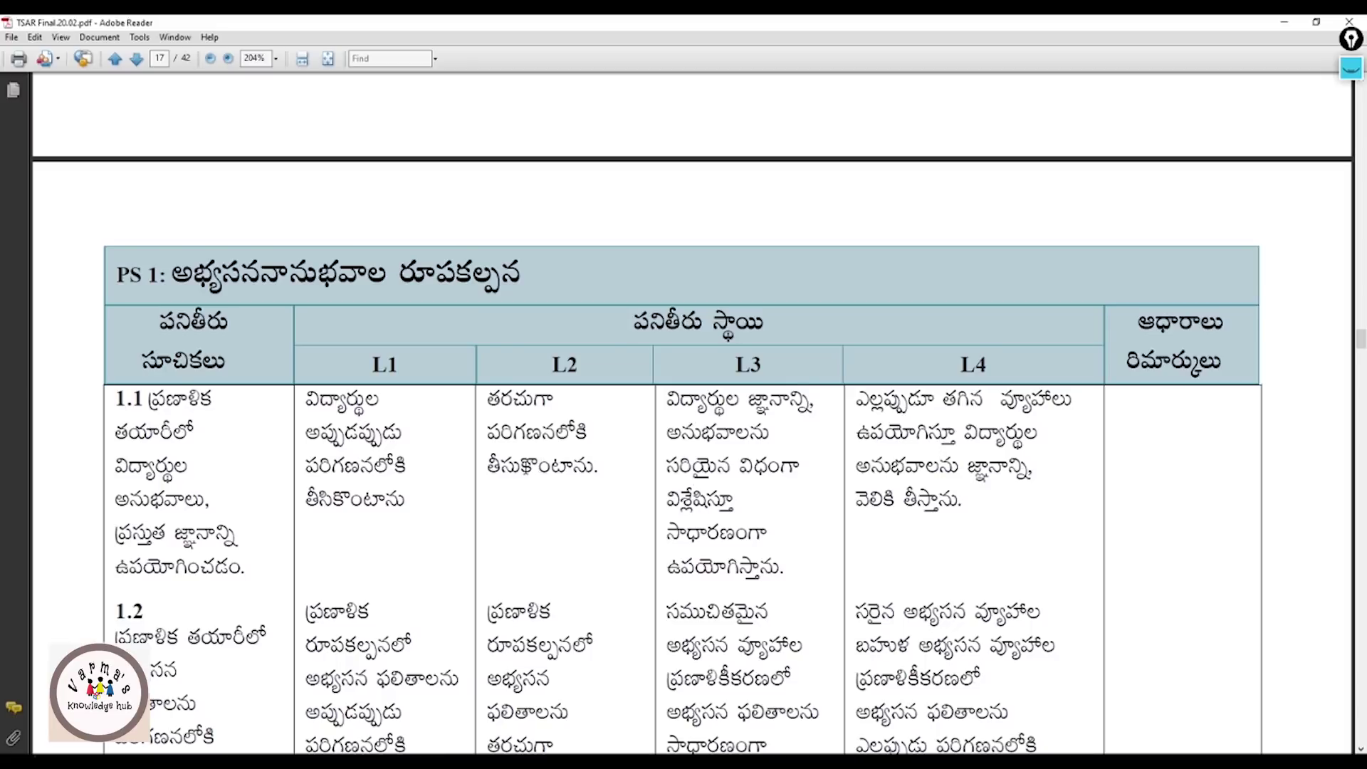
{"action": "double_click", "coordinate": [346, 470]}
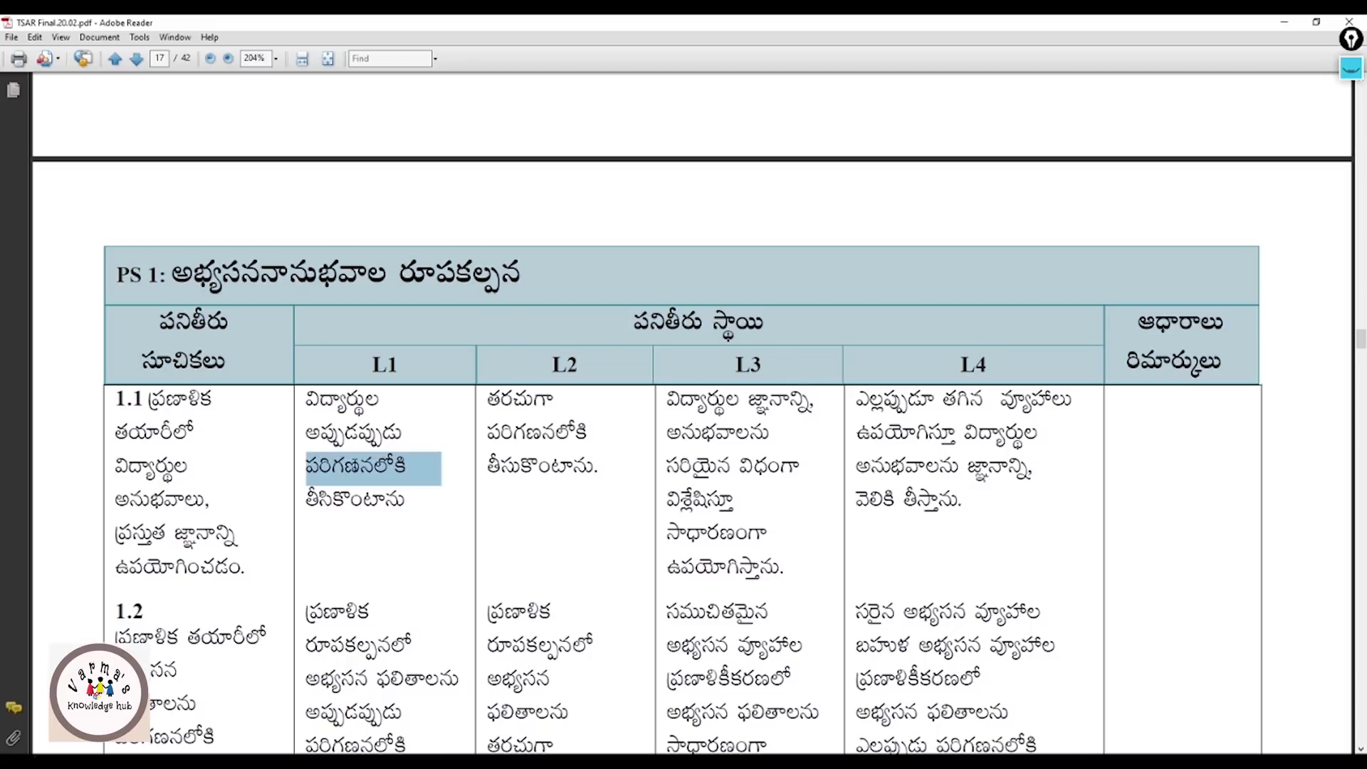
{"action": "left_click_drag", "start_coordinate": [304, 394], "coordinate": [433, 508]}
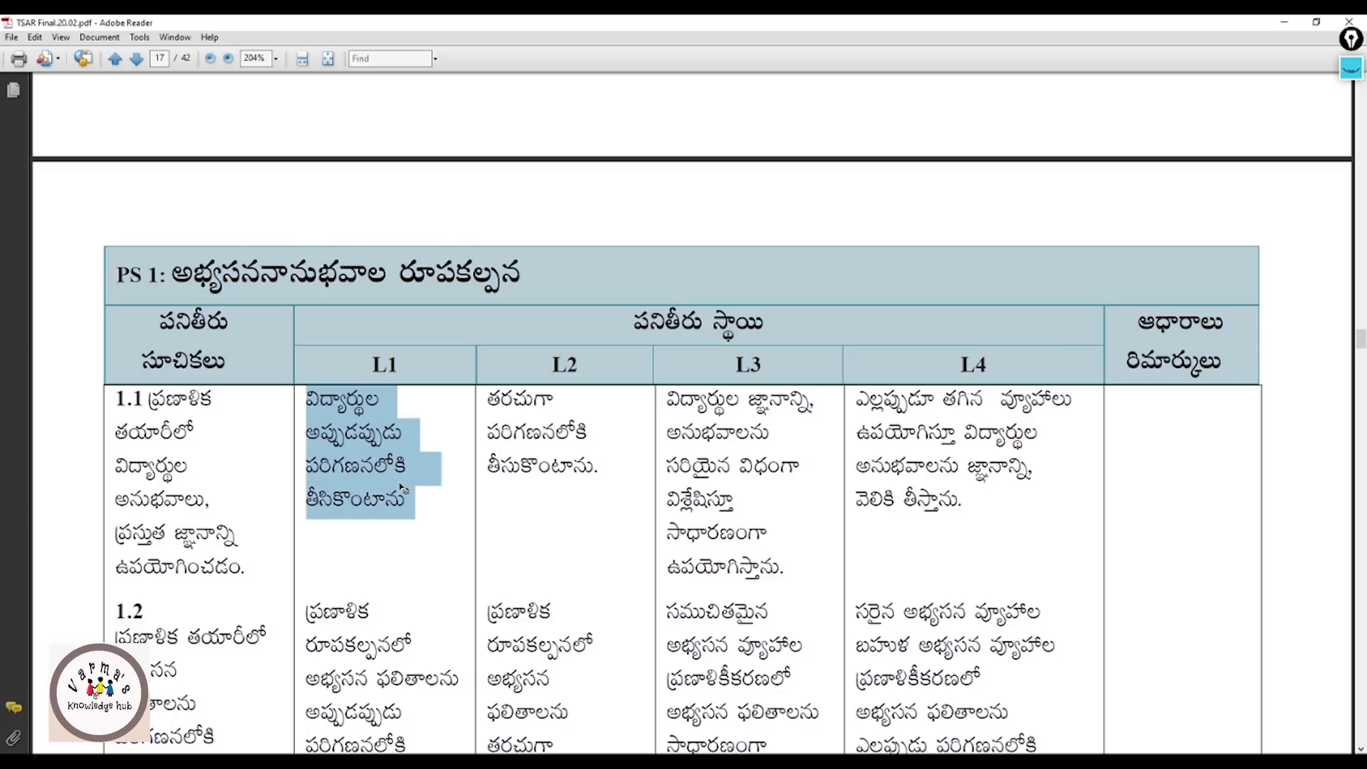
{"action": "scroll", "coordinate": [370, 498], "scroll_direction": "down", "scroll_amount": 3}
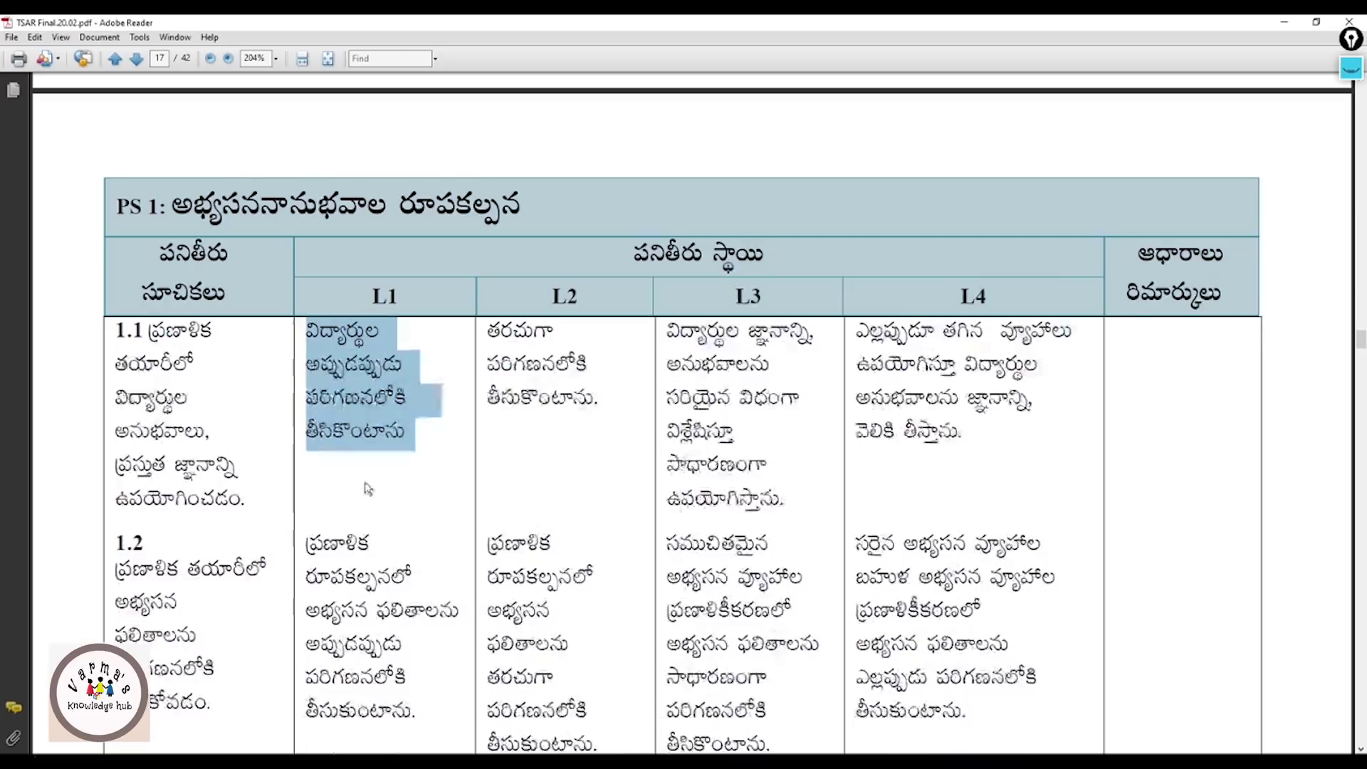
Look through indicators 1.2 to 1.4 of the PS 1 table, selecting the 1.4 label to point it out and clearing the selection.
{"action": "scroll", "coordinate": [662, 573], "scroll_direction": "down", "scroll_amount": 4}
{"action": "scroll", "coordinate": [662, 573], "scroll_direction": "down", "scroll_amount": 10}
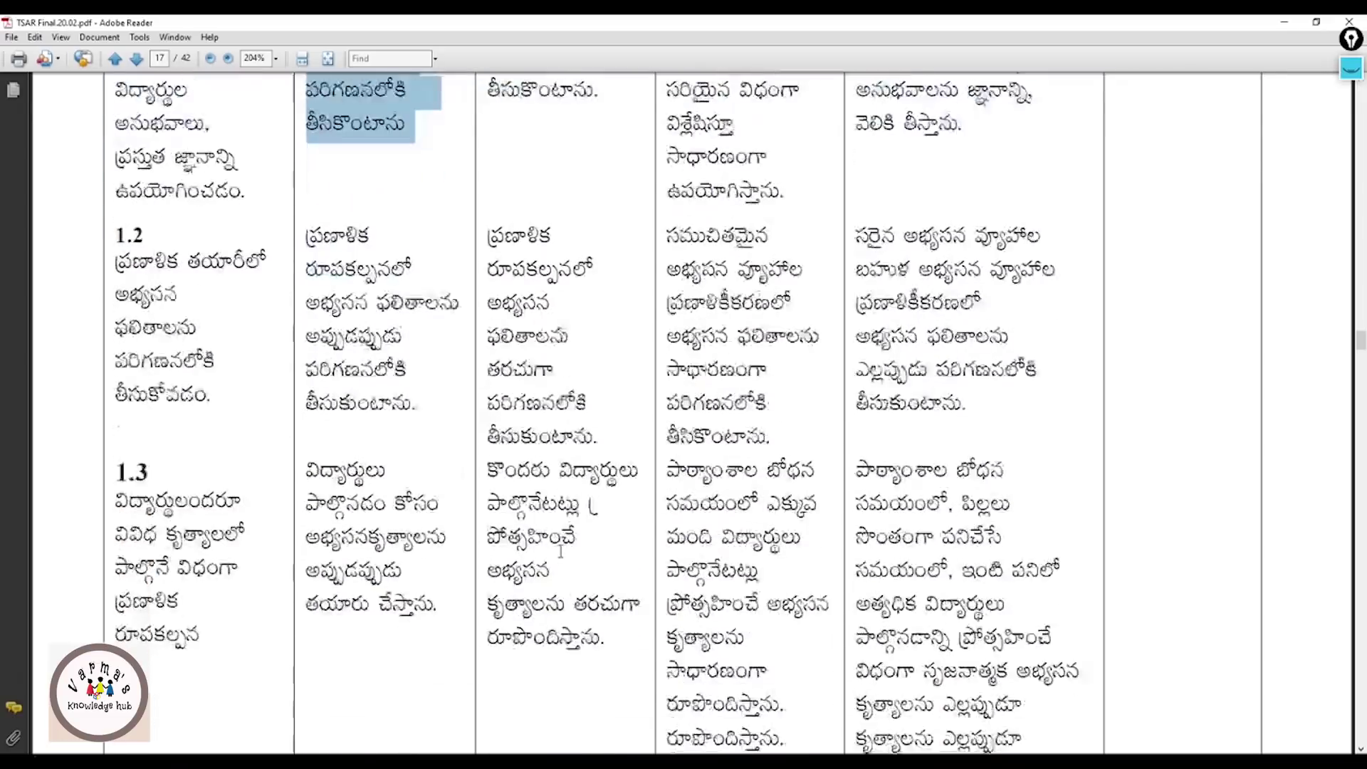
{"action": "scroll", "coordinate": [560, 549], "scroll_direction": "down", "scroll_amount": 9}
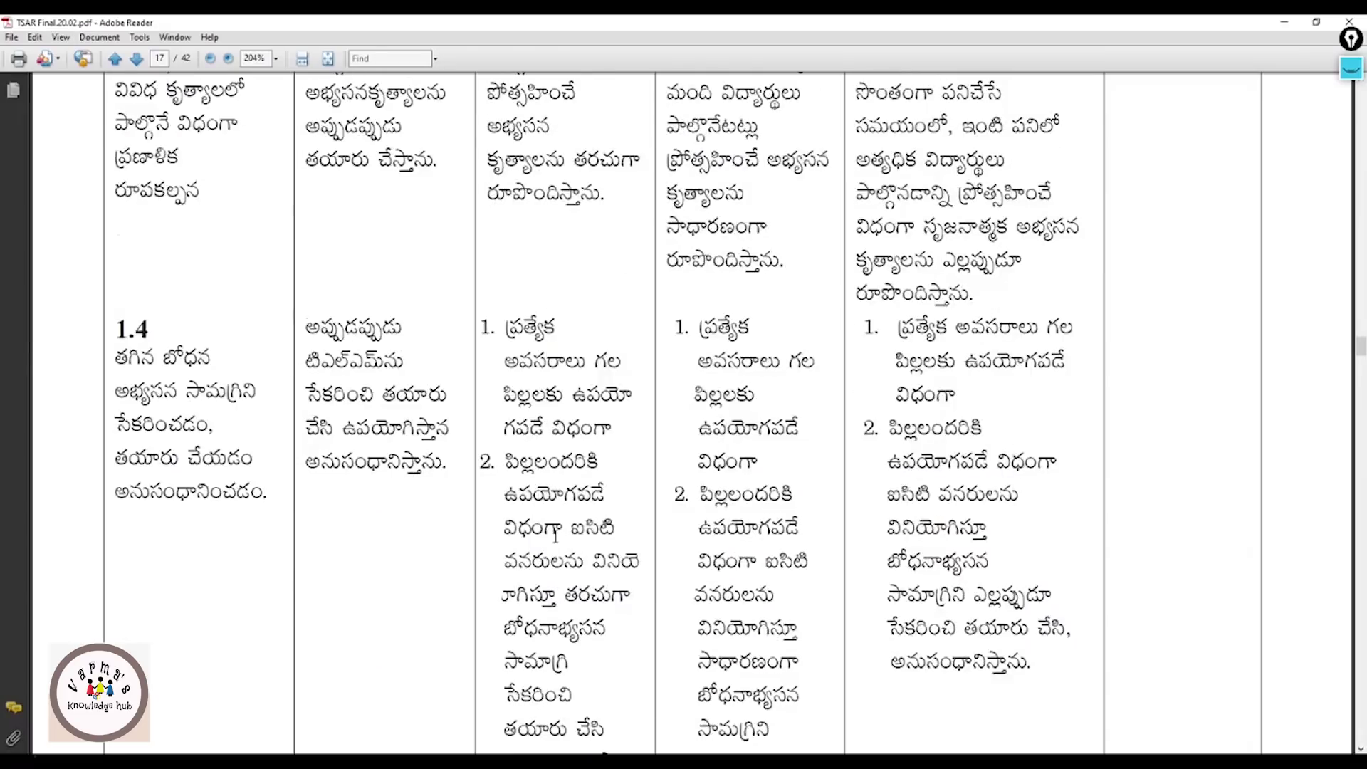
{"action": "left_click_drag", "start_coordinate": [117, 261], "coordinate": [164, 264]}
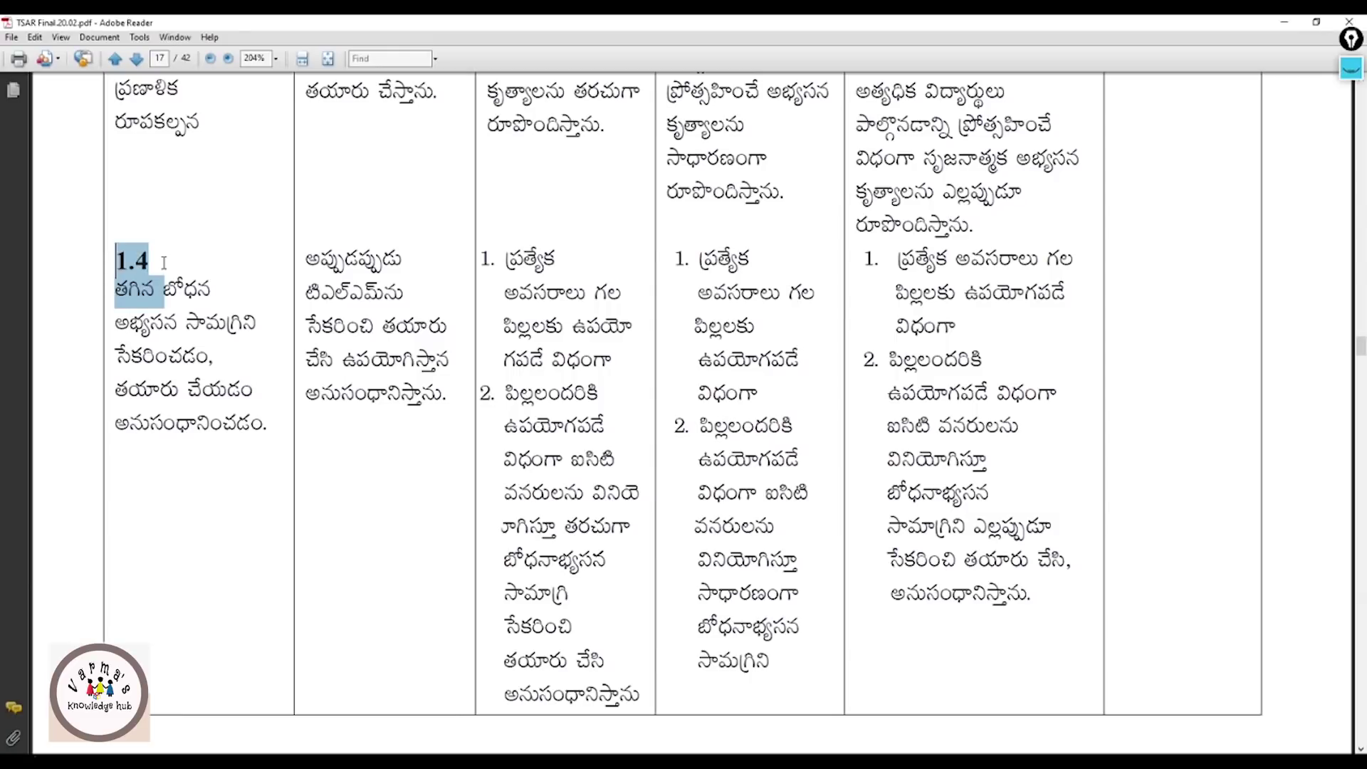
{"action": "scroll", "coordinate": [164, 264], "scroll_direction": "up", "scroll_amount": 20}
{"action": "scroll", "coordinate": [181, 345], "scroll_direction": "down", "scroll_amount": 20}
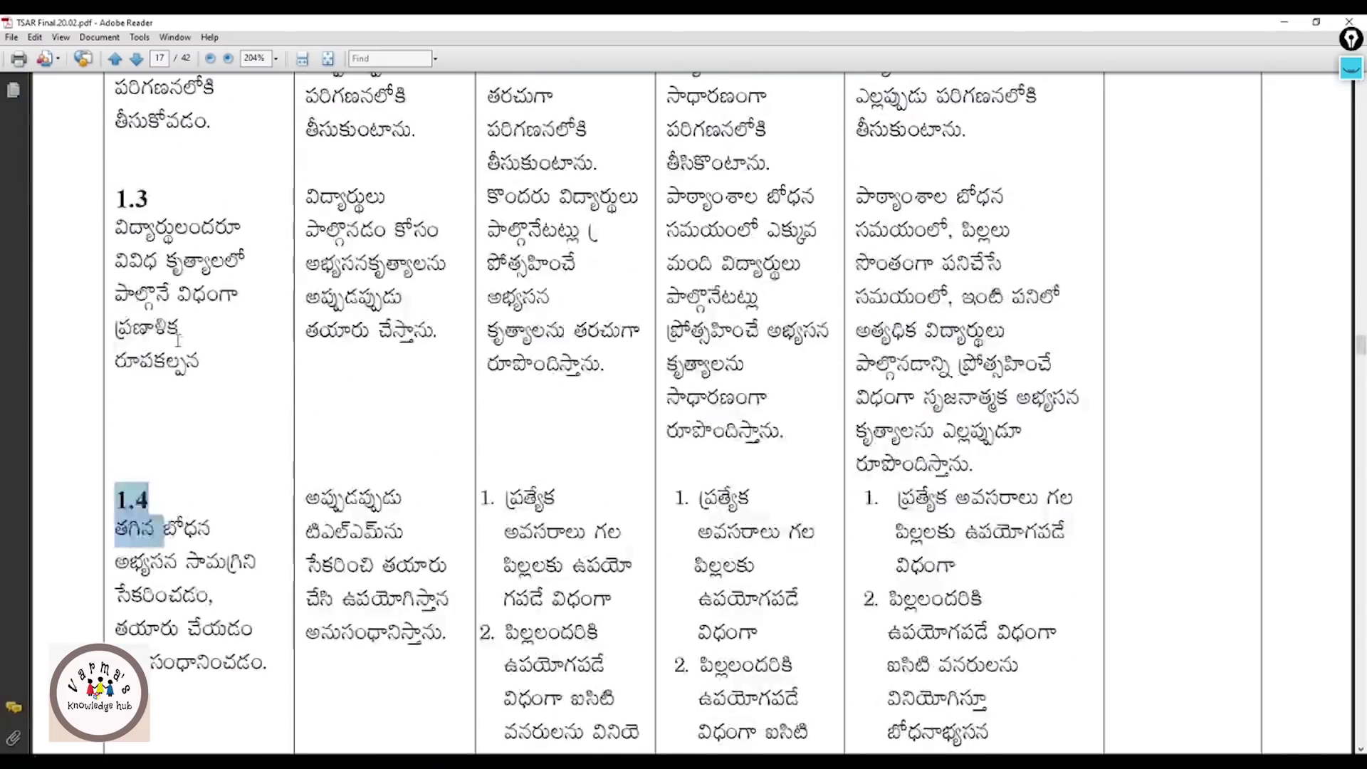
{"action": "left_click", "coordinate": [128, 328]}
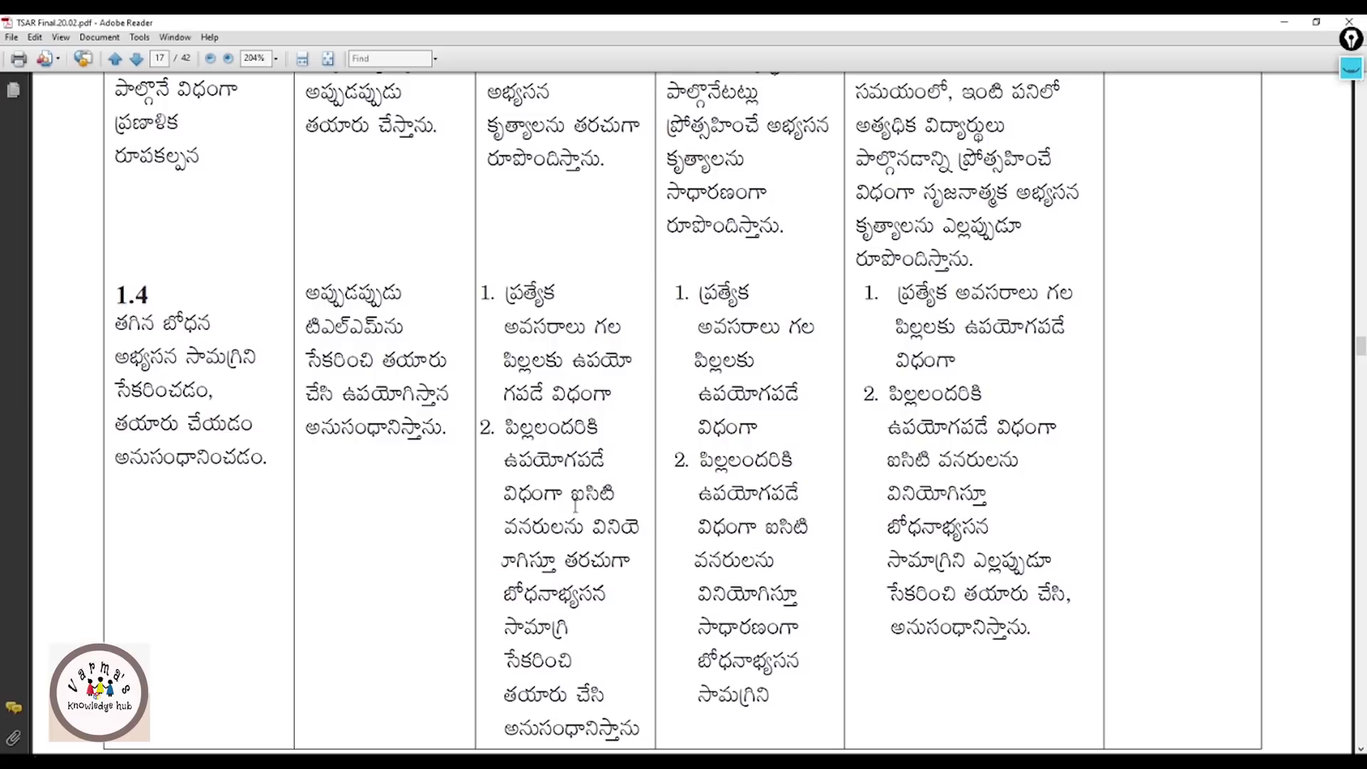
Compare the level descriptors of indicator 1.4 and select the word ఎల్లప్పుడూ in its L4 descriptor.
{"action": "scroll", "coordinate": [543, 549], "scroll_direction": "down", "scroll_amount": 2}
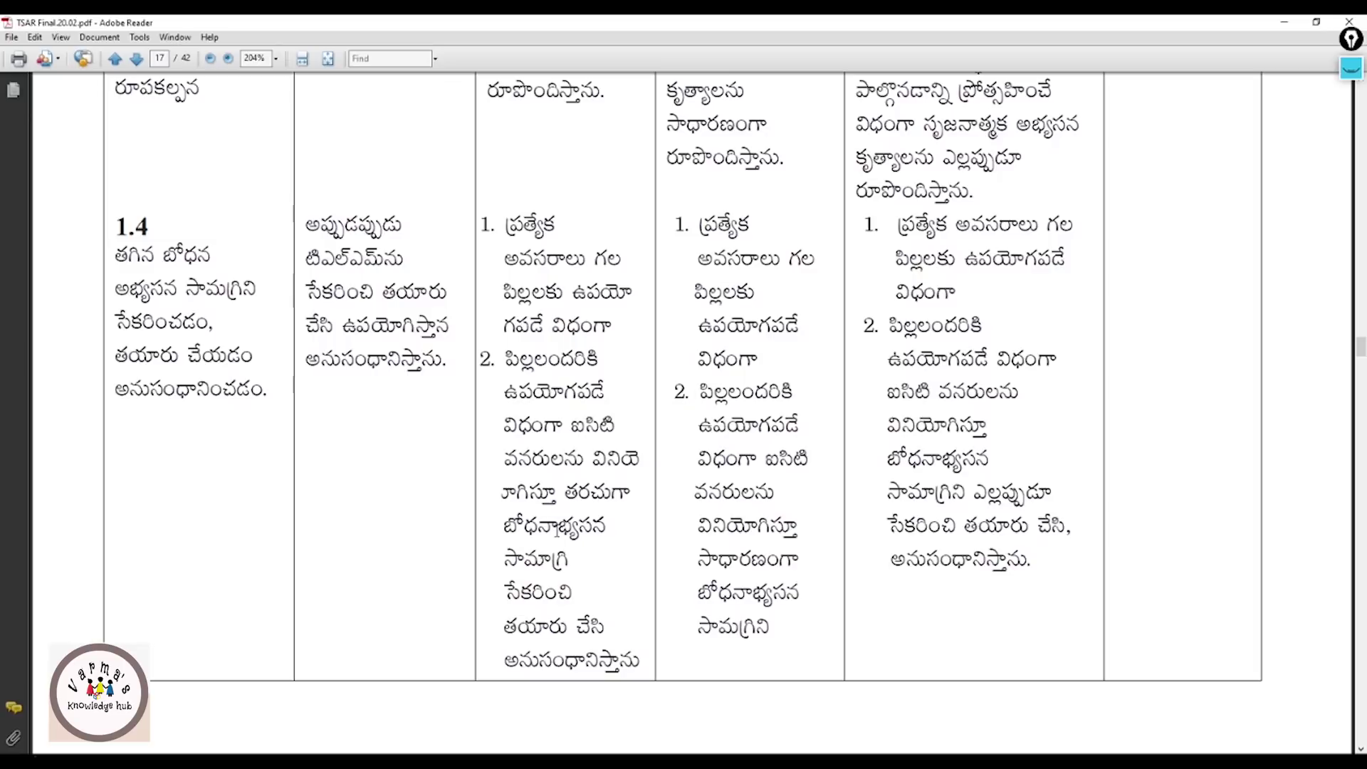
{"action": "scroll", "coordinate": [568, 577], "scroll_direction": "up", "scroll_amount": 2}
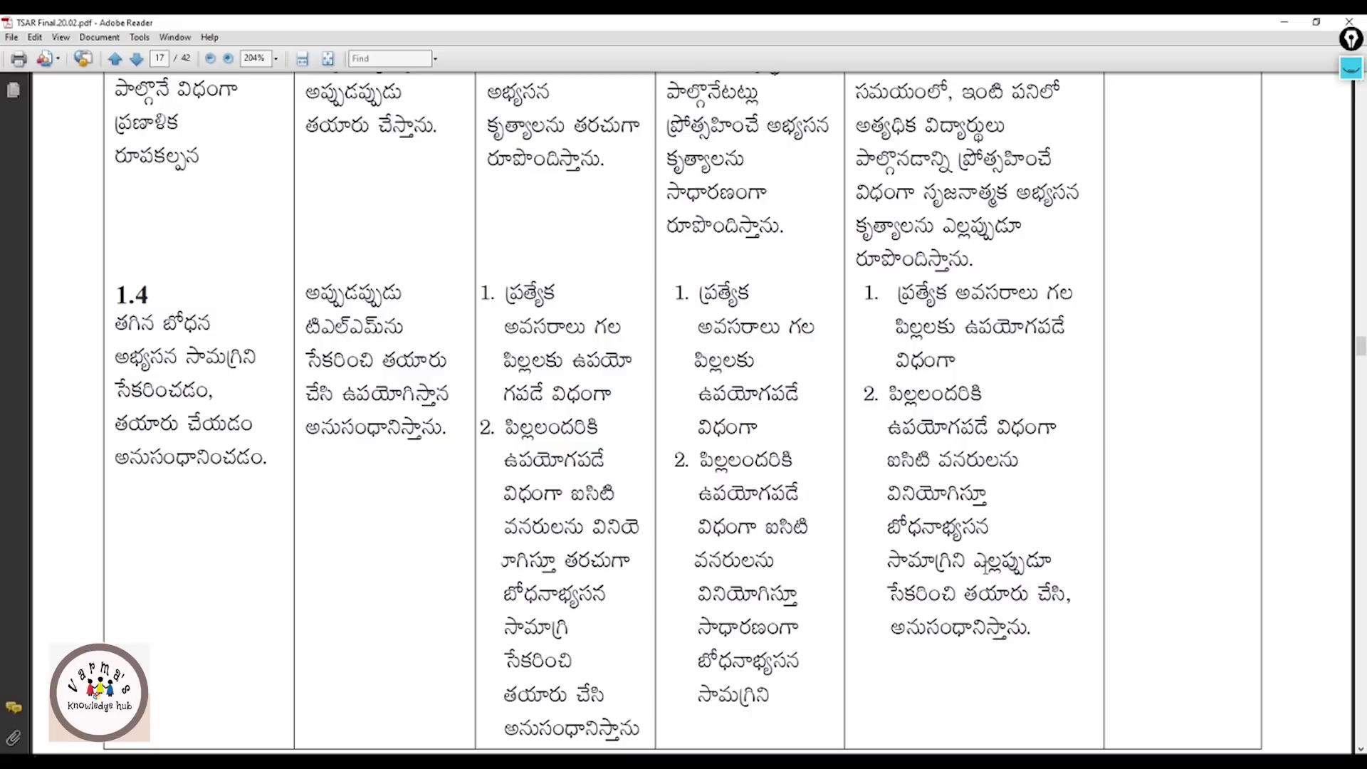
{"action": "left_click_drag", "start_coordinate": [967, 564], "coordinate": [1054, 565]}
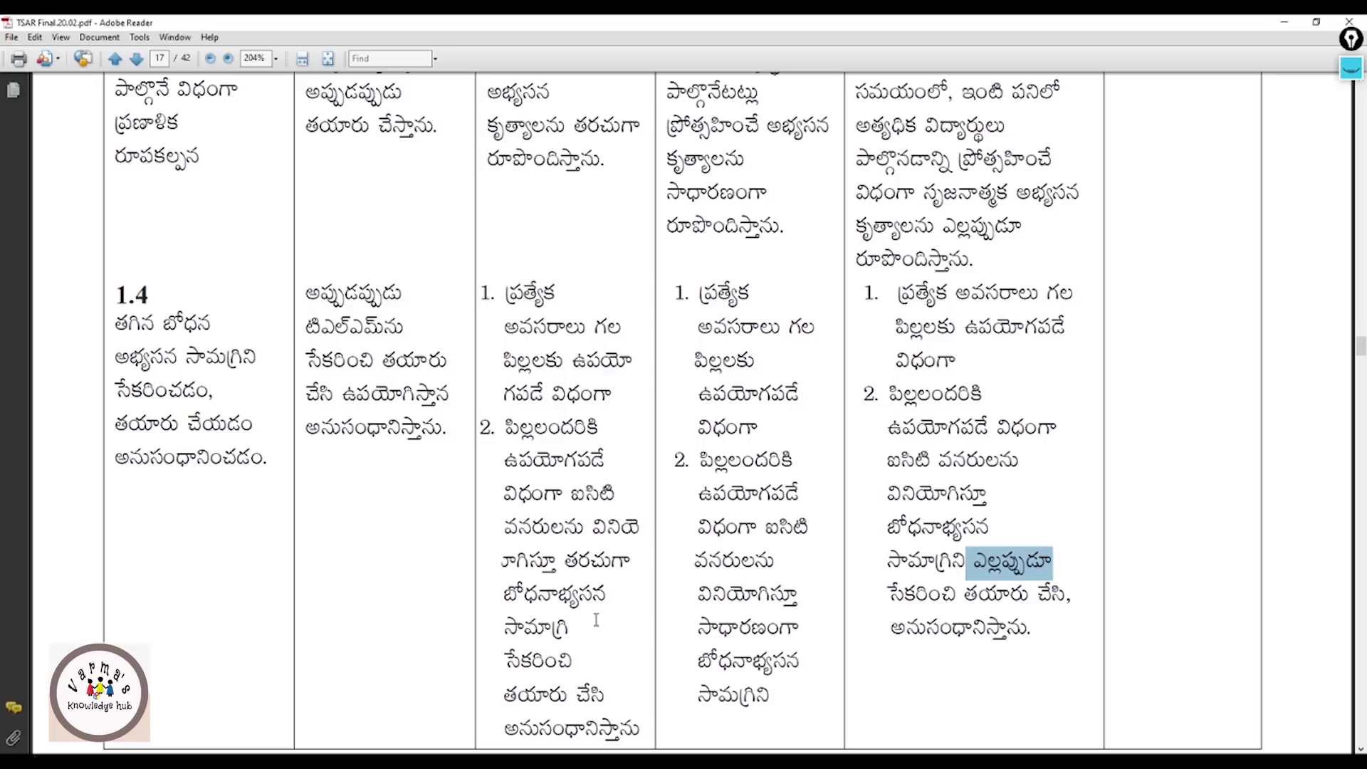
{"action": "scroll", "coordinate": [726, 458], "scroll_direction": "up", "scroll_amount": 1}
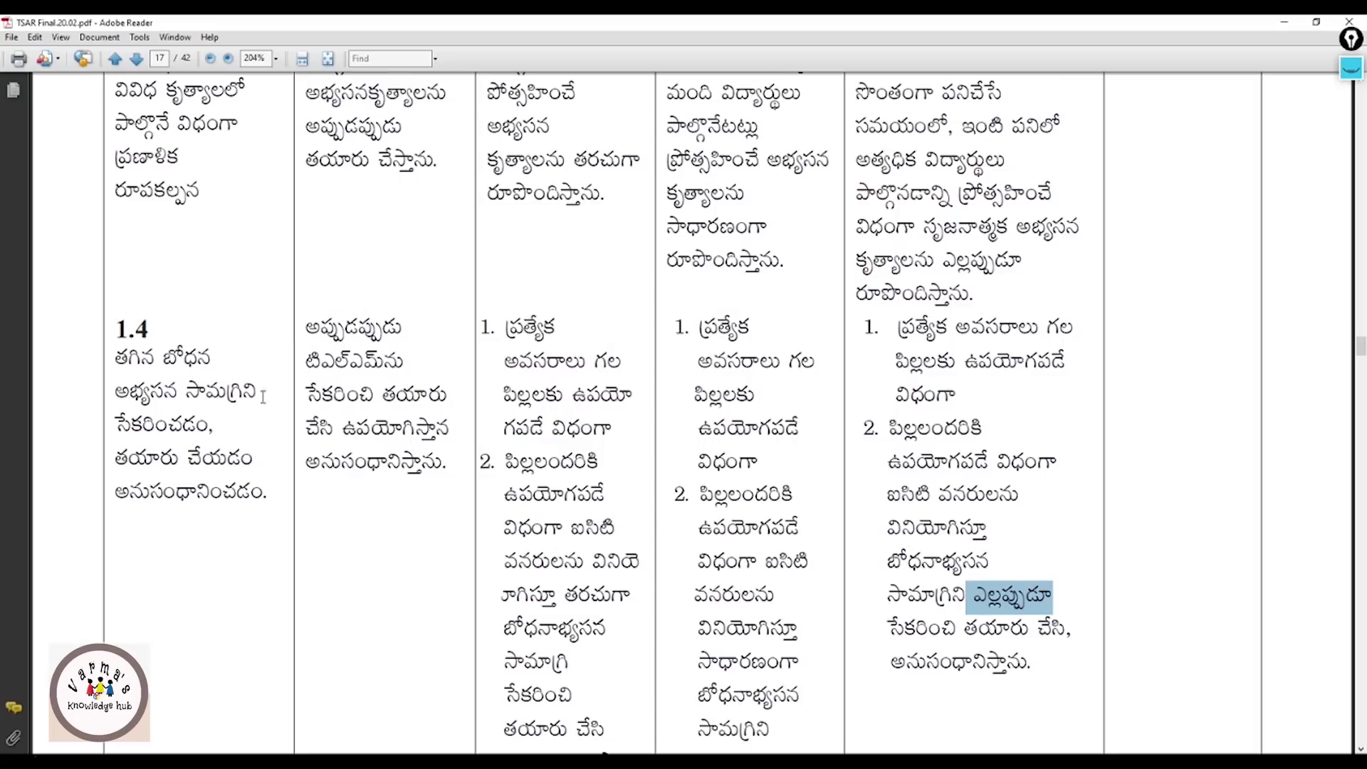
Look through the remaining rubric tables as far as indicator 6.2 on page 30, and switch from the PDF to the TSAR website in the browser.
{"action": "scroll", "coordinate": [840, 459], "scroll_direction": "down", "scroll_amount": 10}
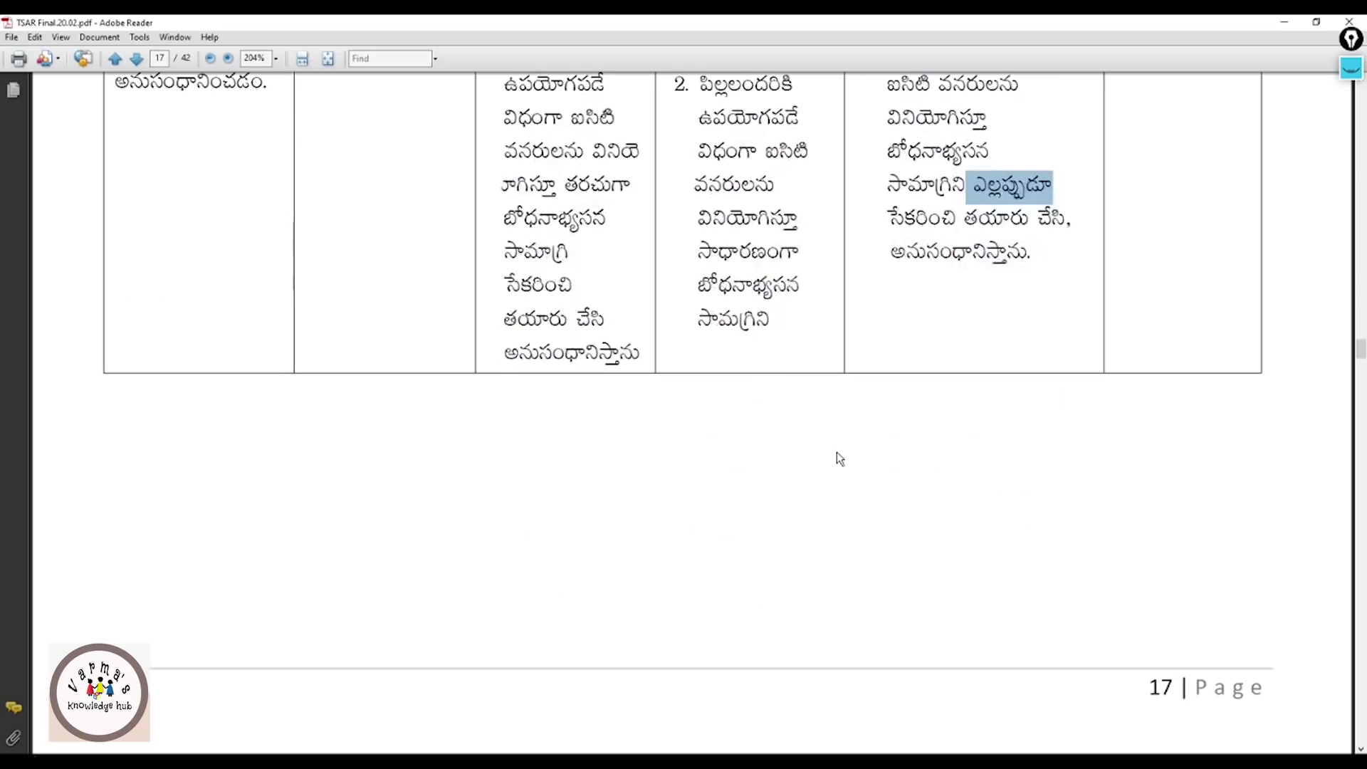
{"action": "scroll", "coordinate": [840, 459], "scroll_direction": "down", "scroll_amount": 15}
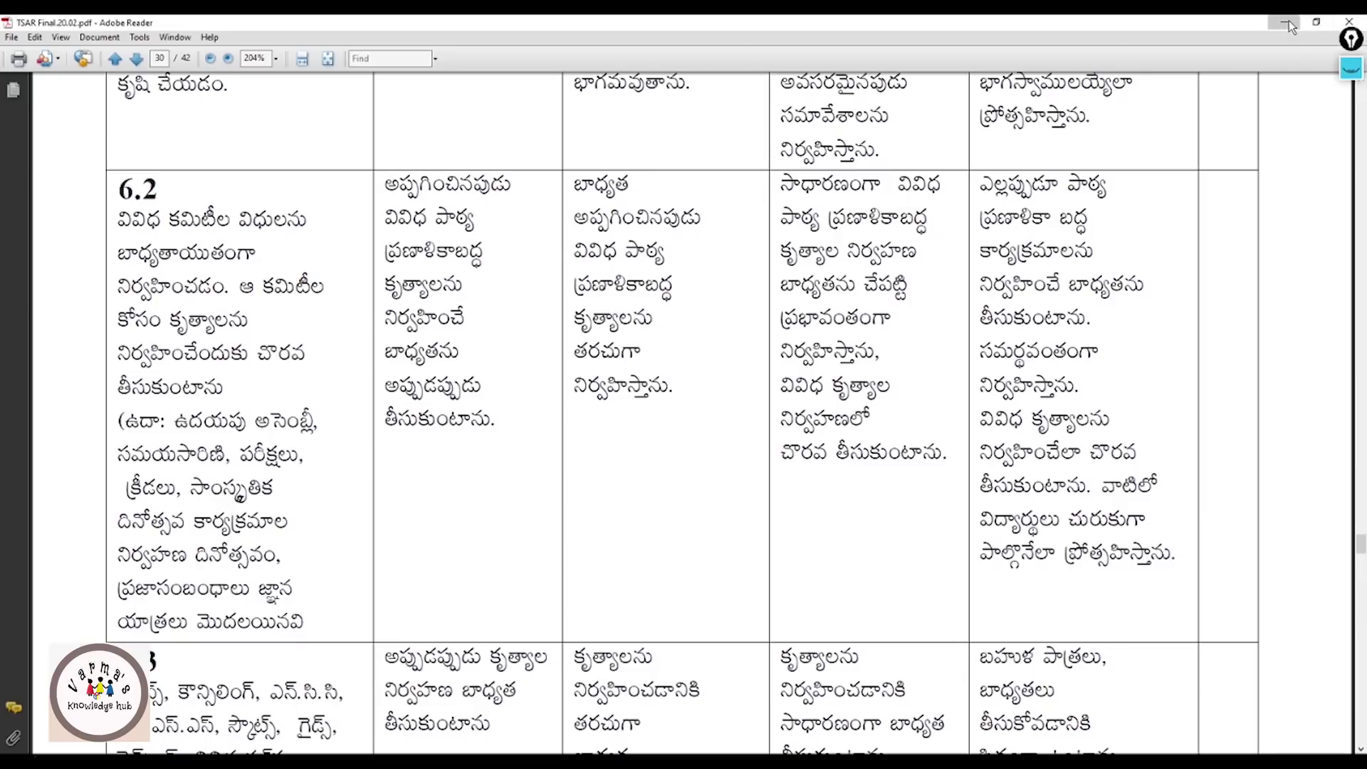
{"action": "left_click", "coordinate": [1289, 22]}
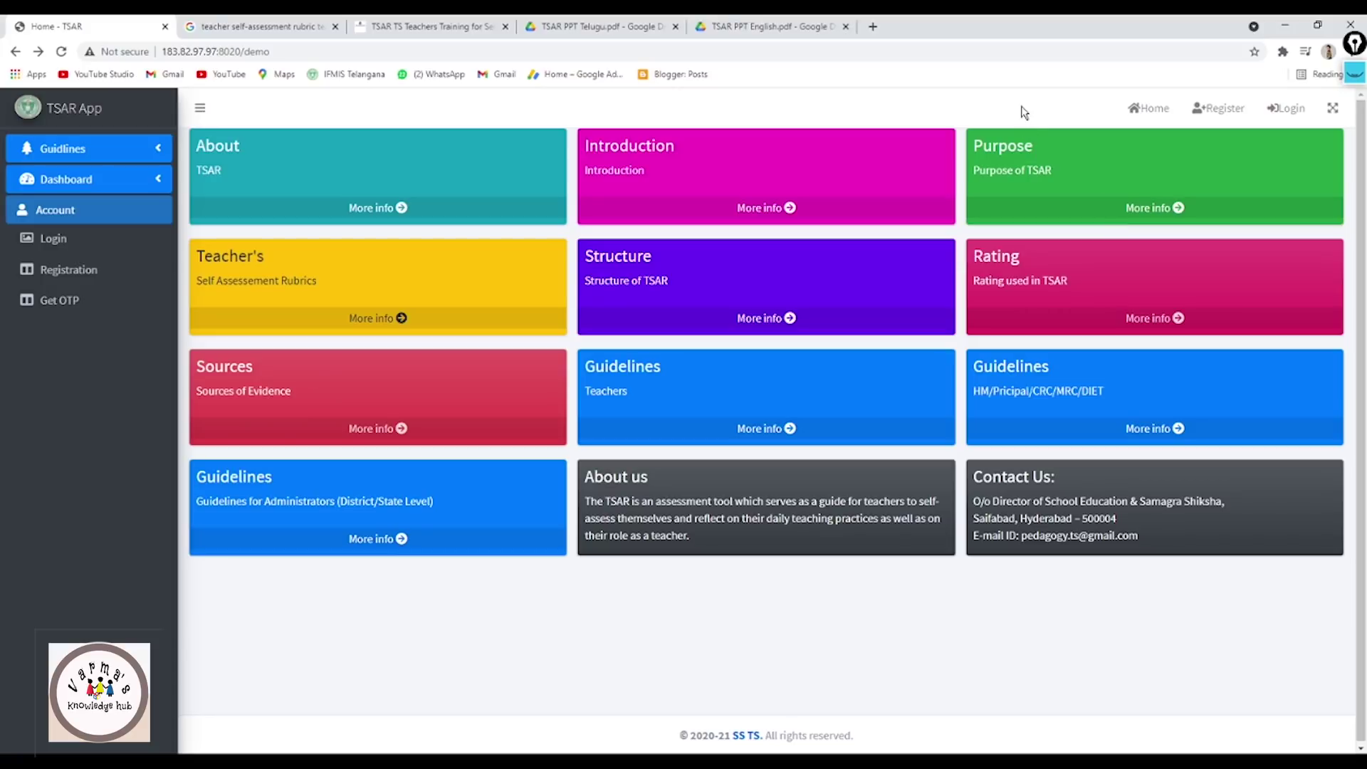
Open the User Registration form and its One Time Password (OTP) request dialog.
{"action": "left_click", "coordinate": [1215, 114]}
{"action": "left_click", "coordinate": [620, 278]}
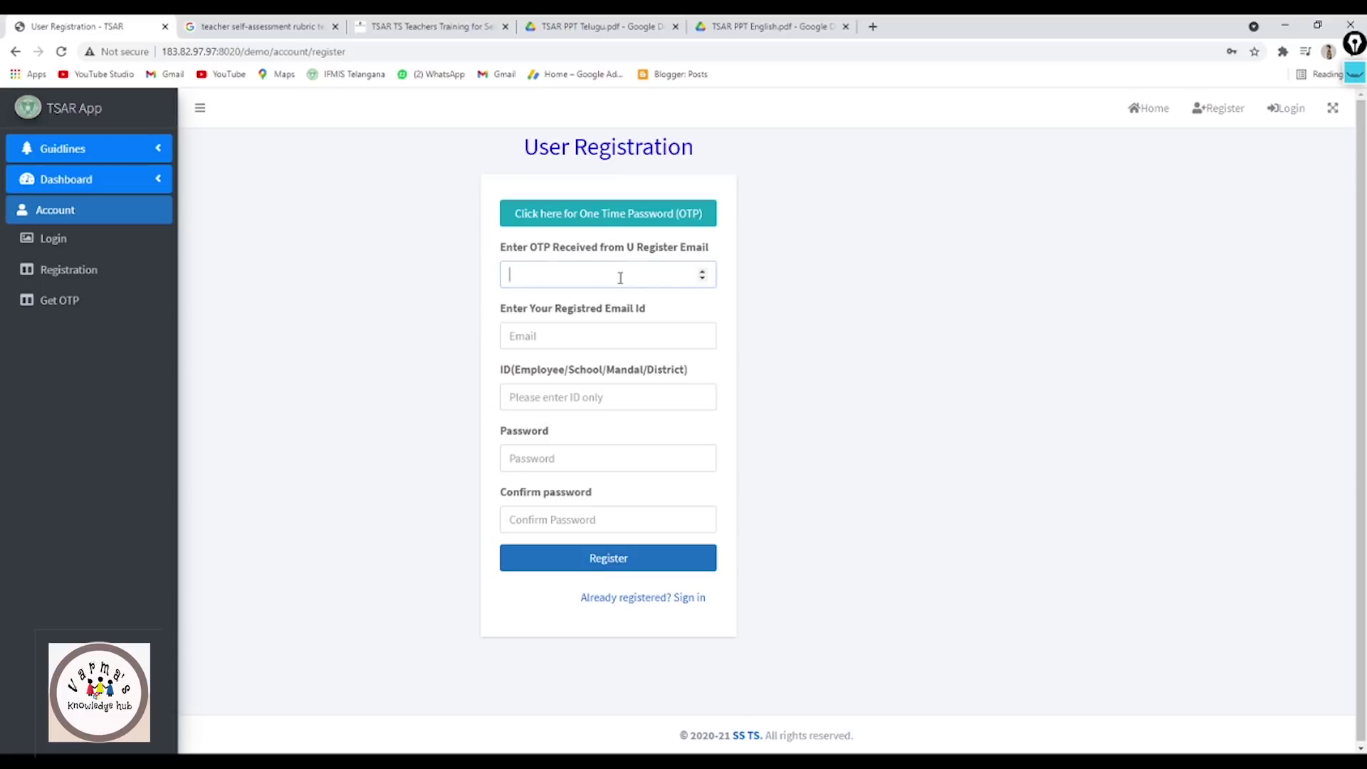
{"action": "left_click", "coordinate": [623, 225]}
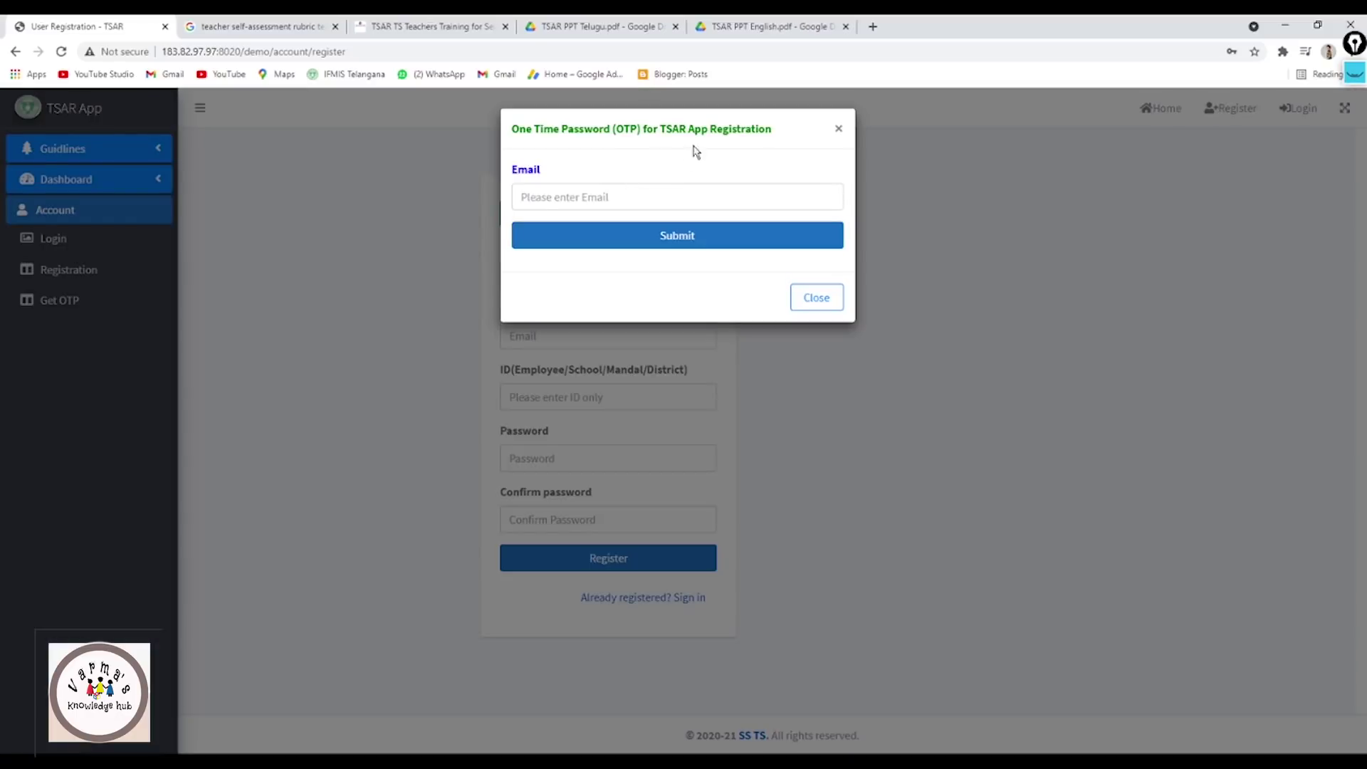
Draw an arrow to the Email field in the OTP request dialog, submit the request without an email, and close the dialog.
{"action": "left_click", "coordinate": [1355, 74]}
{"action": "left_click_drag", "start_coordinate": [548, 171], "coordinate": [620, 192]}
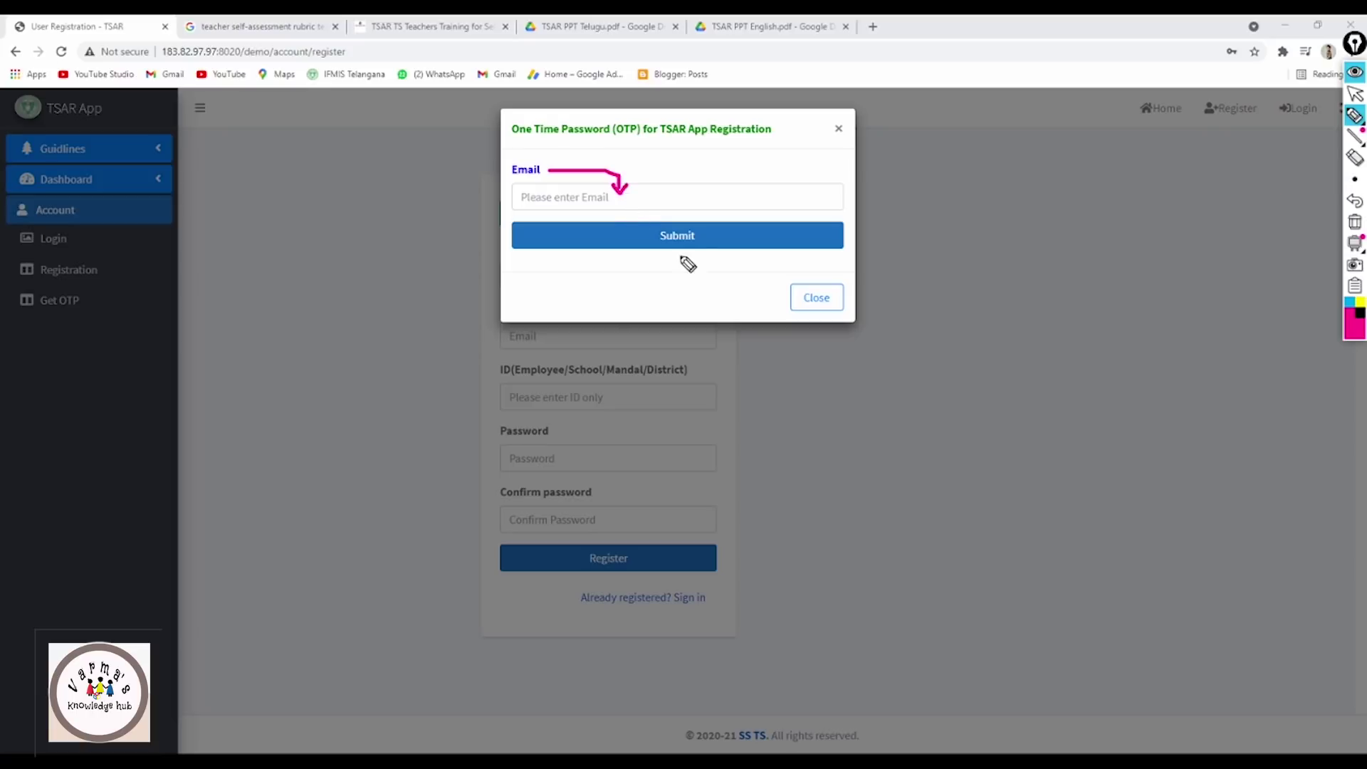
{"action": "left_click", "coordinate": [737, 235]}
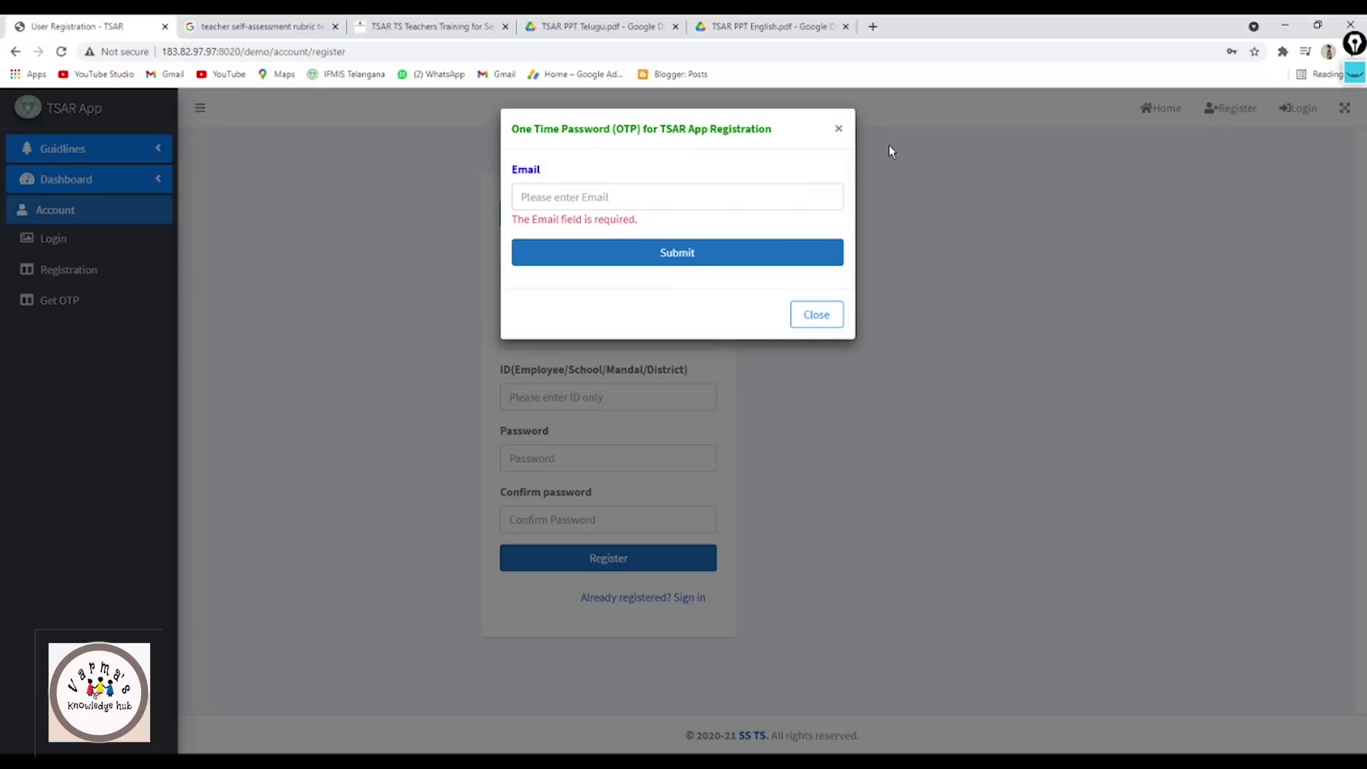
{"action": "left_click", "coordinate": [837, 131]}
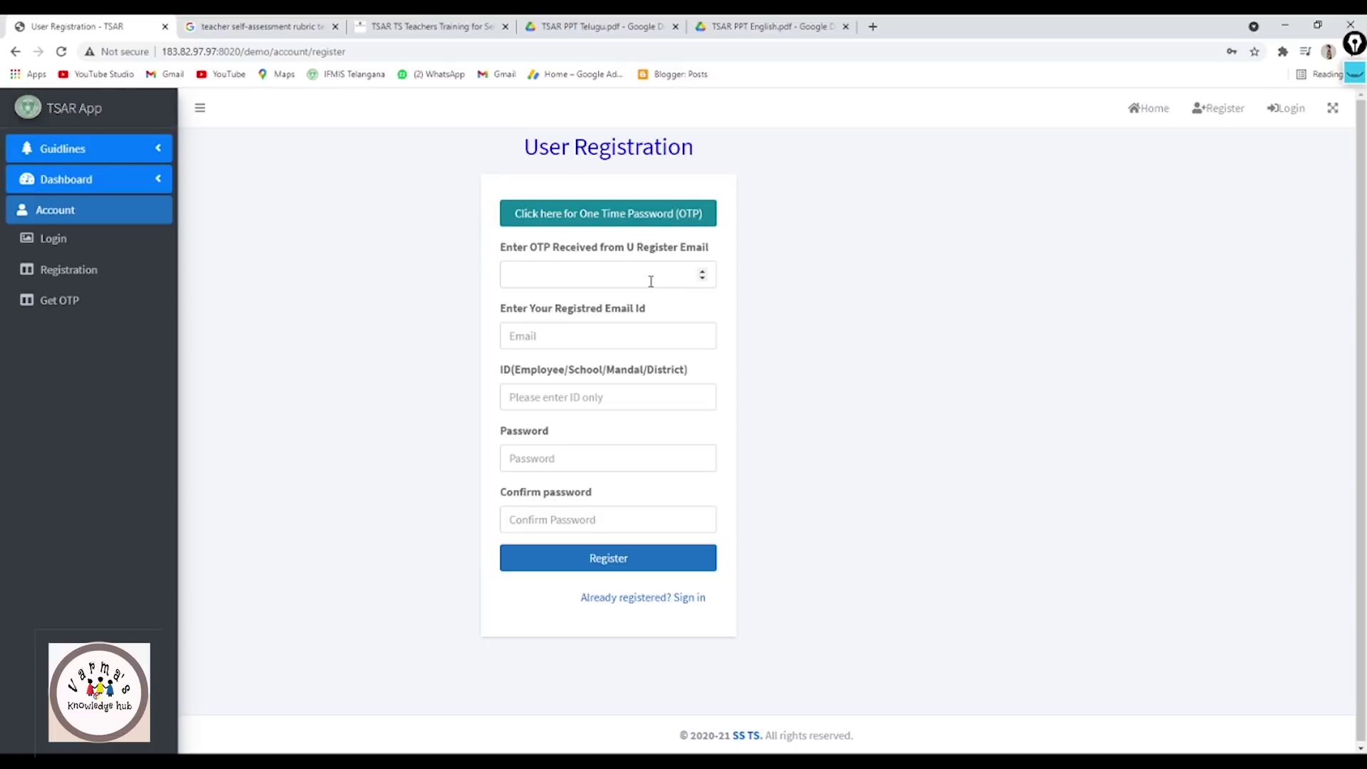
Draw check marks beside the OTP and registered email fields, and an arrow to the registered email field.
{"action": "left_click", "coordinate": [630, 270]}
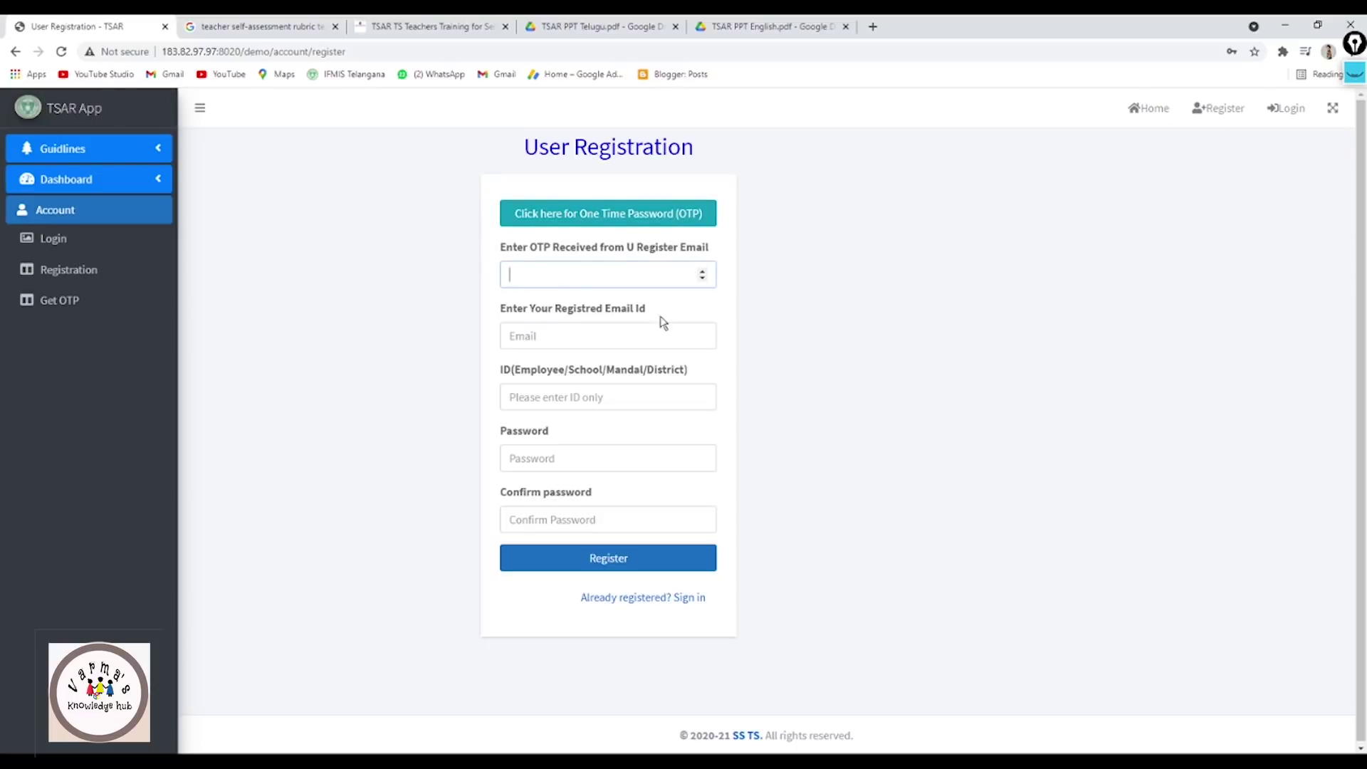
{"action": "left_click", "coordinate": [1355, 73]}
{"action": "left_click", "coordinate": [1355, 116]}
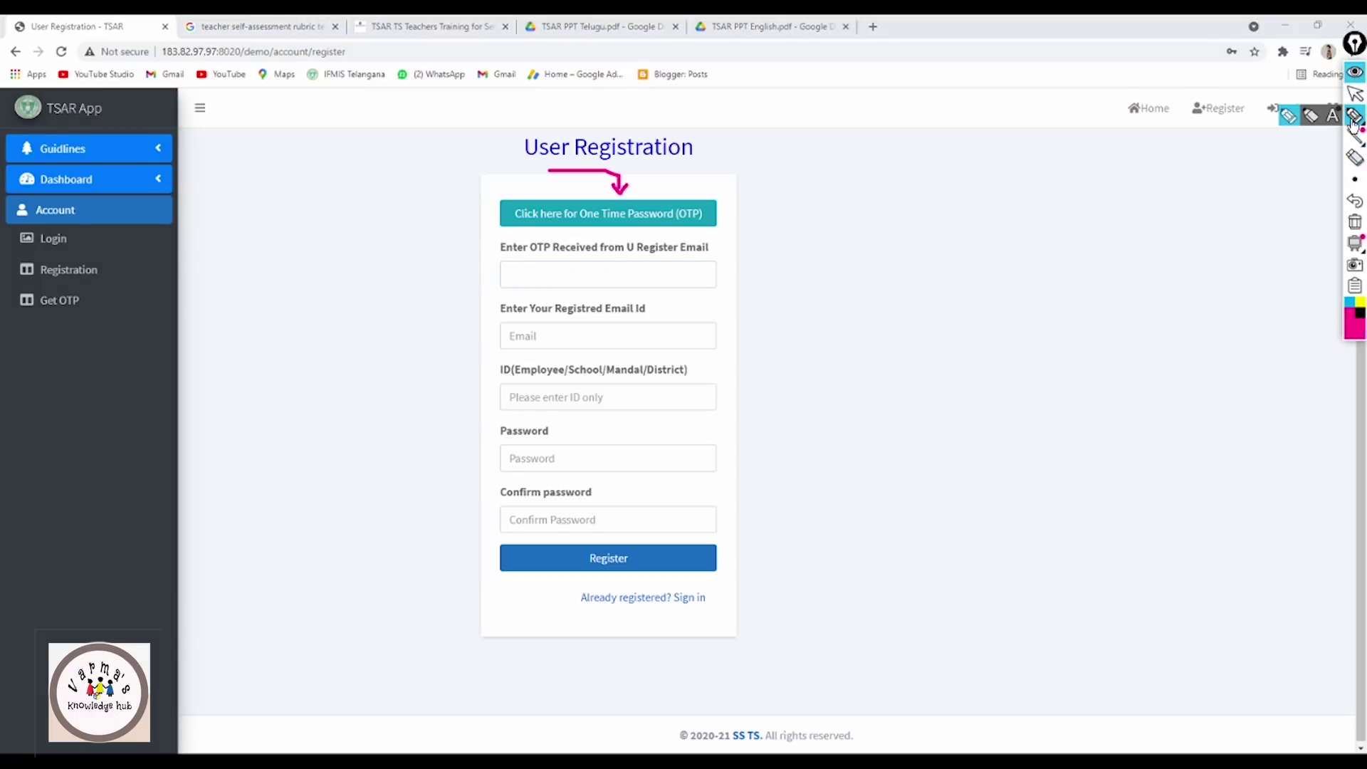
{"action": "left_click", "coordinate": [1355, 178]}
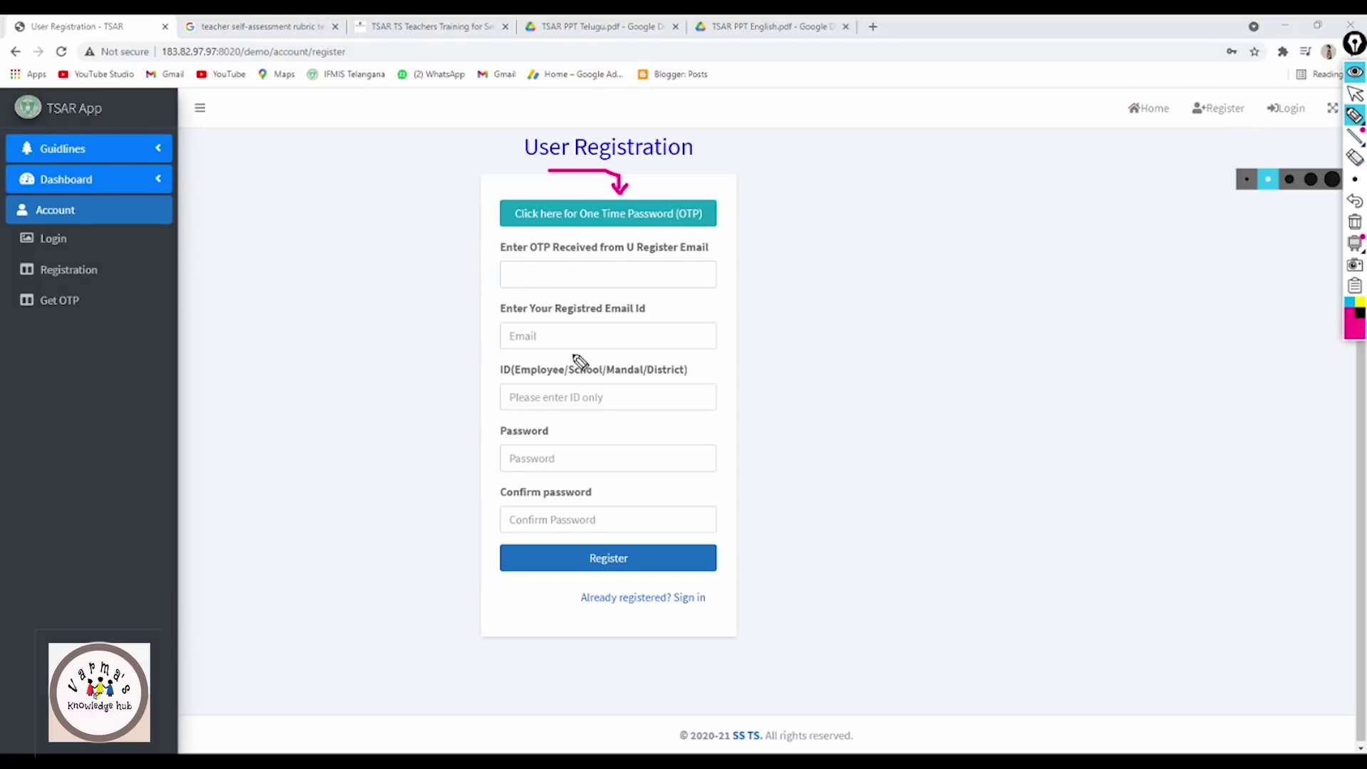
{"action": "mouse_move", "coordinate": [723, 267]}
{"action": "left_mouse_down"}
{"action": "mouse_move", "coordinate": [732, 275]}
{"action": "mouse_move", "coordinate": [798, 236]}
{"action": "left_mouse_up"}
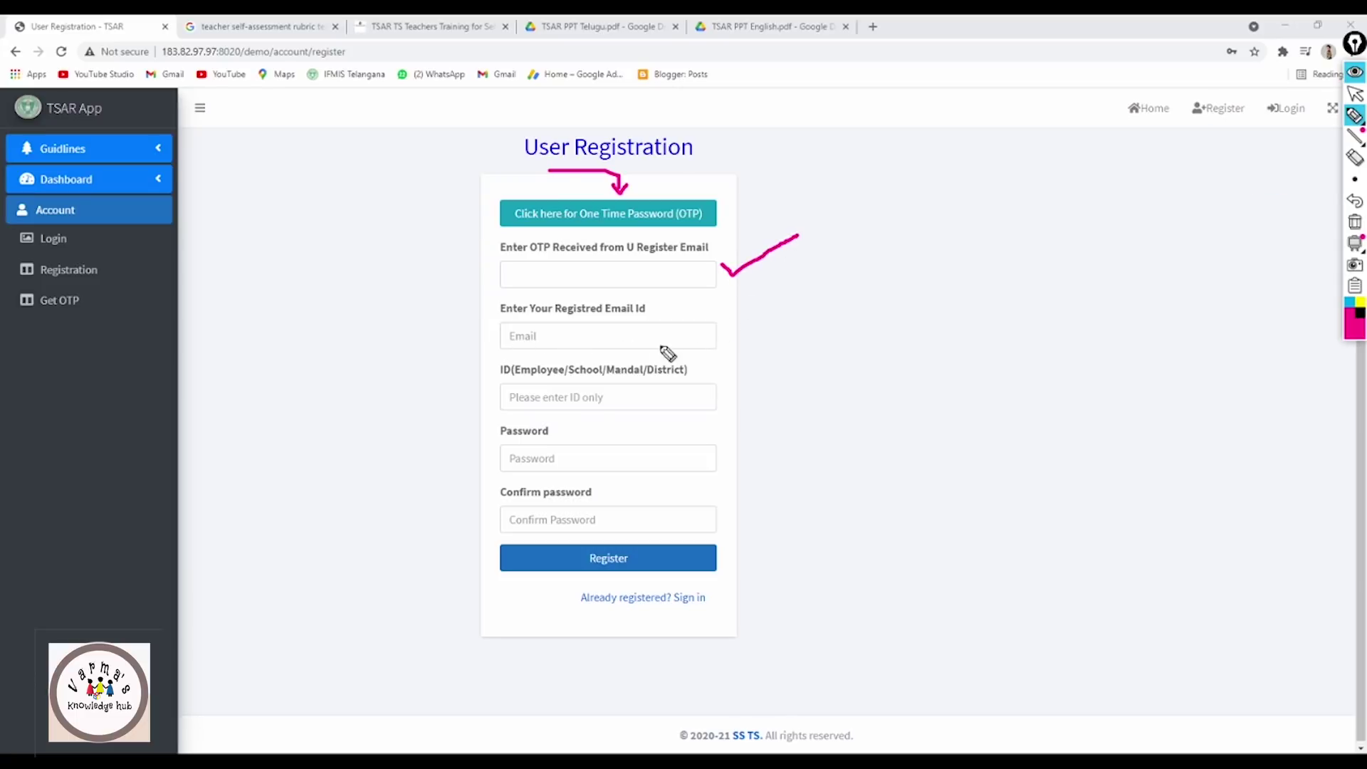
{"action": "left_click_drag", "start_coordinate": [725, 336], "coordinate": [823, 309]}
{"action": "mouse_move", "coordinate": [434, 340]}
{"action": "left_mouse_down"}
{"action": "mouse_move", "coordinate": [489, 332]}
{"action": "mouse_move", "coordinate": [487, 344]}
{"action": "left_mouse_up"}
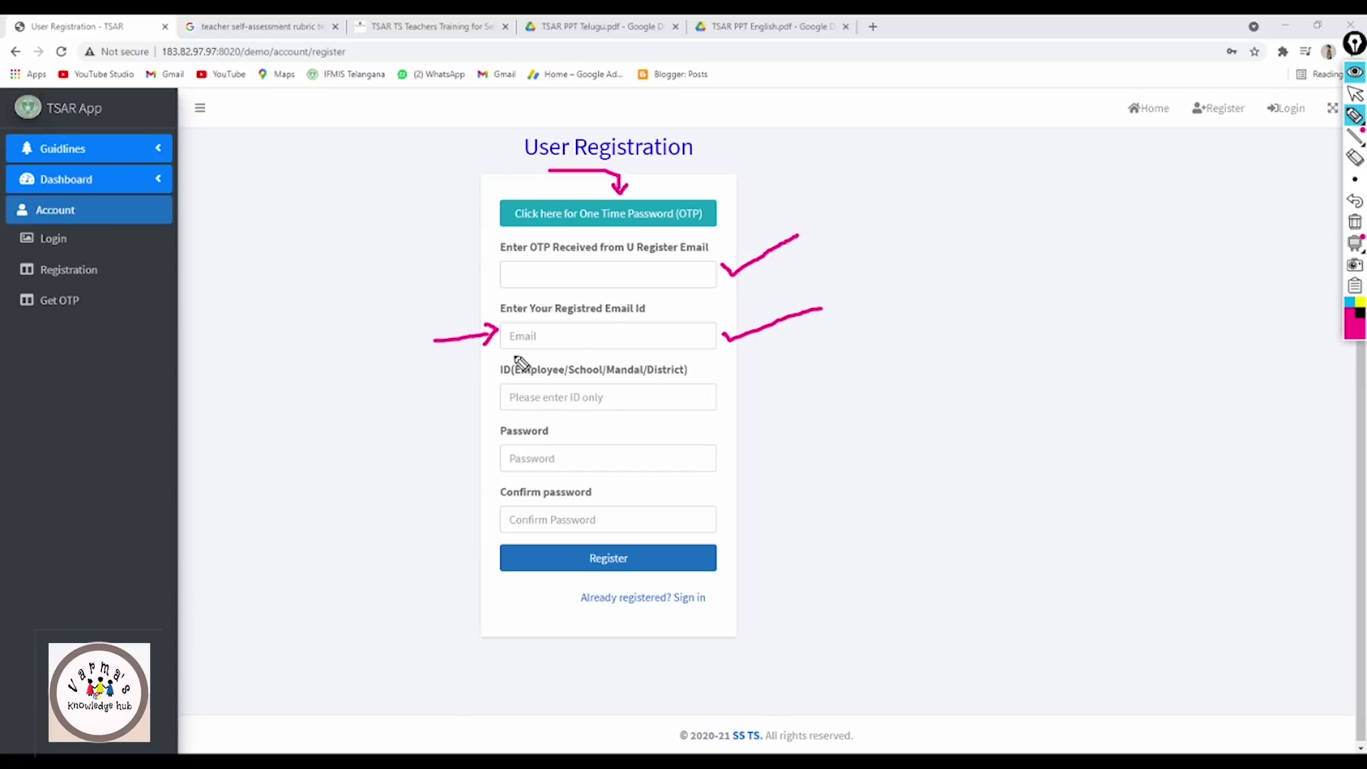
Annotate the ID and password fields with arrows, dot the ID types in the label, and draw a line beside the confirm password field.
{"action": "mouse_move", "coordinate": [724, 399]}
{"action": "left_mouse_down"}
{"action": "mouse_move", "coordinate": [828, 399]}
{"action": "mouse_move", "coordinate": [719, 396]}
{"action": "mouse_move", "coordinate": [731, 409]}
{"action": "left_mouse_up"}
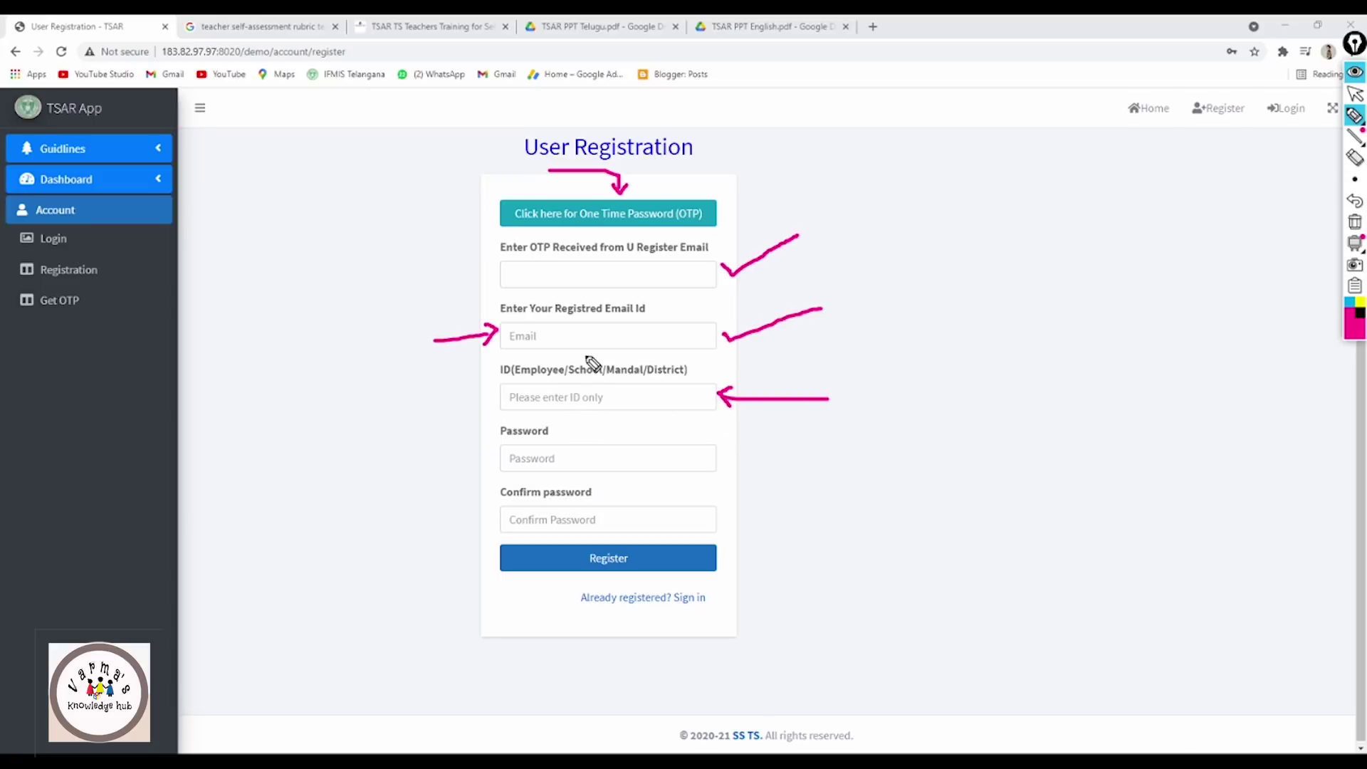
{"action": "left_click", "coordinate": [617, 376]}
{"action": "left_click", "coordinate": [659, 376]}
{"action": "mouse_move", "coordinate": [822, 455]}
{"action": "left_mouse_down"}
{"action": "mouse_move", "coordinate": [737, 457]}
{"action": "mouse_move", "coordinate": [744, 468]}
{"action": "left_mouse_up"}
{"action": "left_click_drag", "start_coordinate": [719, 515], "coordinate": [793, 514]}
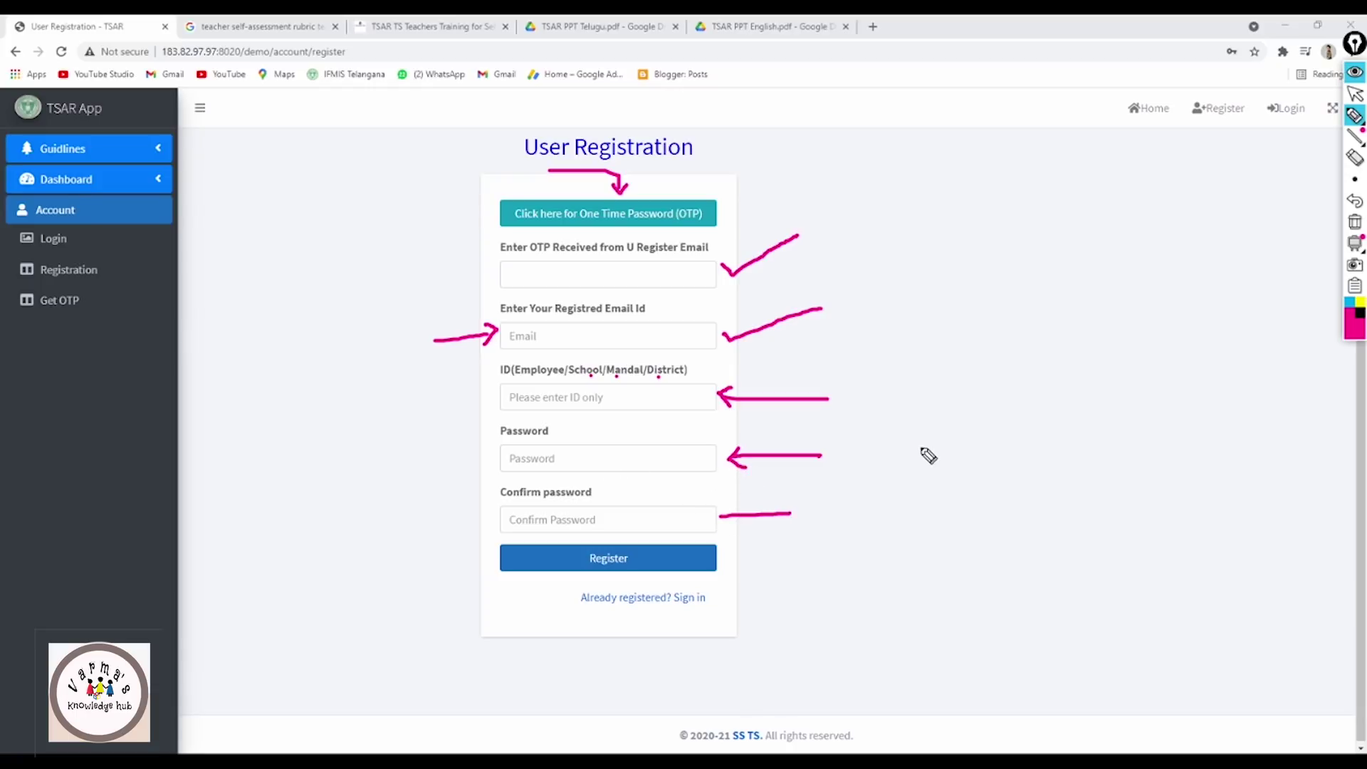
Handwrite a sample password beside the Password field, underline its parts and circle it.
{"action": "mouse_move", "coordinate": [892, 379]}
{"action": "left_mouse_down"}
{"action": "mouse_move", "coordinate": [892, 405]}
{"action": "mouse_move", "coordinate": [917, 403]}
{"action": "mouse_move", "coordinate": [895, 388]}
{"action": "mouse_move", "coordinate": [922, 377]}
{"action": "mouse_move", "coordinate": [946, 387]}
{"action": "mouse_move", "coordinate": [925, 396]}
{"action": "left_mouse_up"}
{"action": "mouse_move", "coordinate": [985, 357]}
{"action": "left_mouse_down"}
{"action": "mouse_move", "coordinate": [970, 363]}
{"action": "mouse_move", "coordinate": [1051, 391]}
{"action": "left_mouse_up"}
{"action": "mouse_move", "coordinate": [1051, 325]}
{"action": "left_mouse_down"}
{"action": "mouse_move", "coordinate": [1064, 365]}
{"action": "mouse_move", "coordinate": [1137, 326]}
{"action": "mouse_move", "coordinate": [1114, 347]}
{"action": "left_mouse_up"}
{"action": "mouse_move", "coordinate": [895, 421]}
{"action": "left_mouse_down"}
{"action": "mouse_move", "coordinate": [1036, 396]}
{"action": "mouse_move", "coordinate": [1162, 343]}
{"action": "left_mouse_up"}
{"action": "mouse_move", "coordinate": [1155, 294]}
{"action": "left_mouse_down"}
{"action": "mouse_move", "coordinate": [1069, 267]}
{"action": "mouse_move", "coordinate": [864, 430]}
{"action": "mouse_move", "coordinate": [1152, 383]}
{"action": "mouse_move", "coordinate": [1152, 288]}
{"action": "left_mouse_up"}
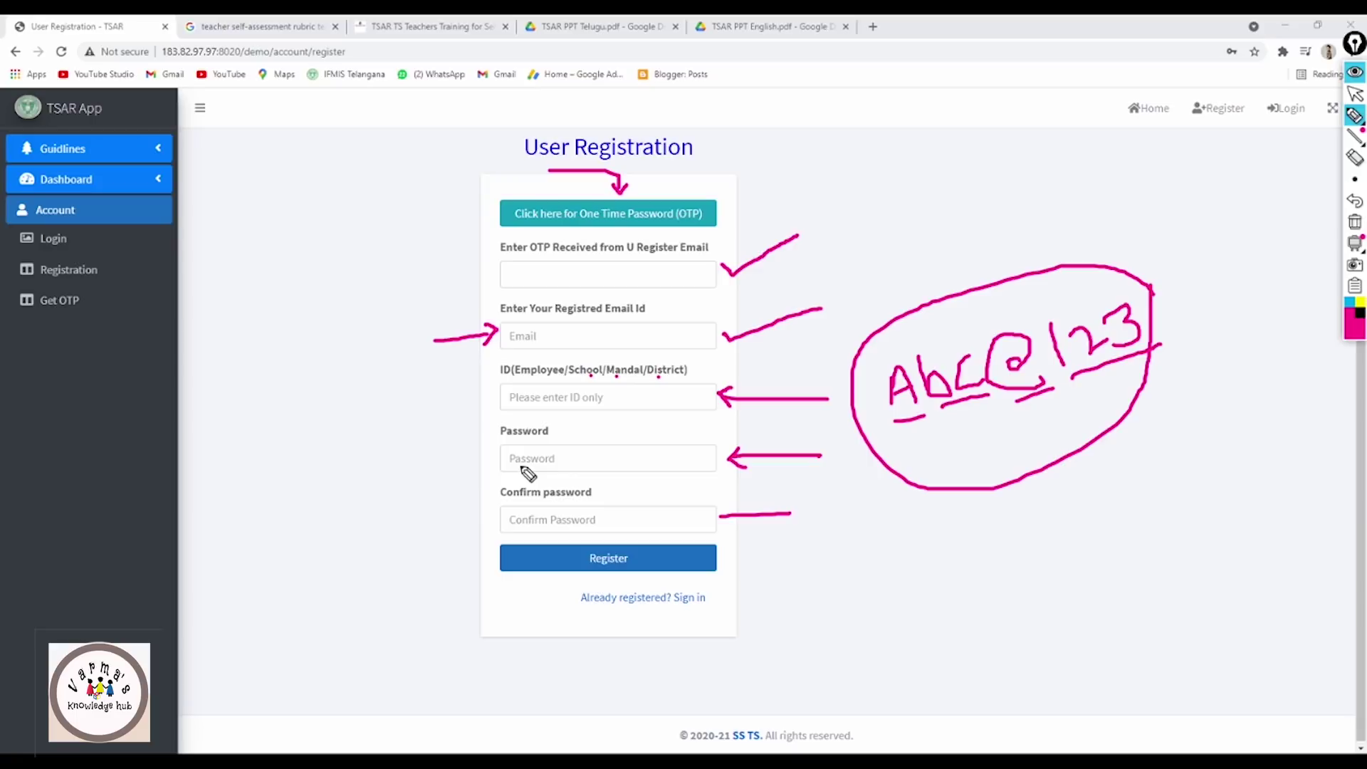
Mark the Password and Confirm password fields from their other side, erase all annotations and hide the drawing tools.
{"action": "left_click_drag", "start_coordinate": [460, 461], "coordinate": [483, 461]}
{"action": "mouse_move", "coordinate": [449, 518]}
{"action": "left_mouse_down"}
{"action": "mouse_move", "coordinate": [497, 521]}
{"action": "mouse_move", "coordinate": [488, 533]}
{"action": "left_mouse_up"}
{"action": "left_click", "coordinate": [1357, 222]}
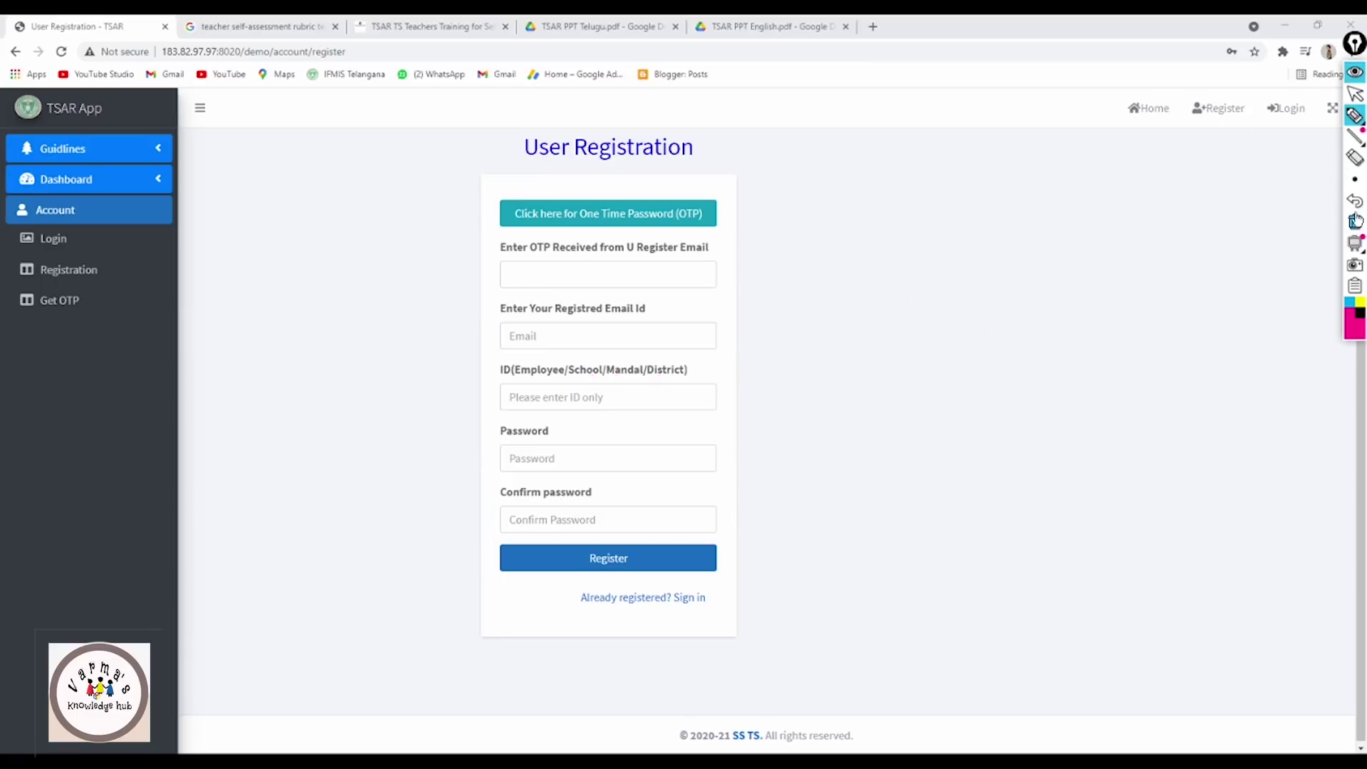
{"action": "left_click", "coordinate": [1353, 71]}
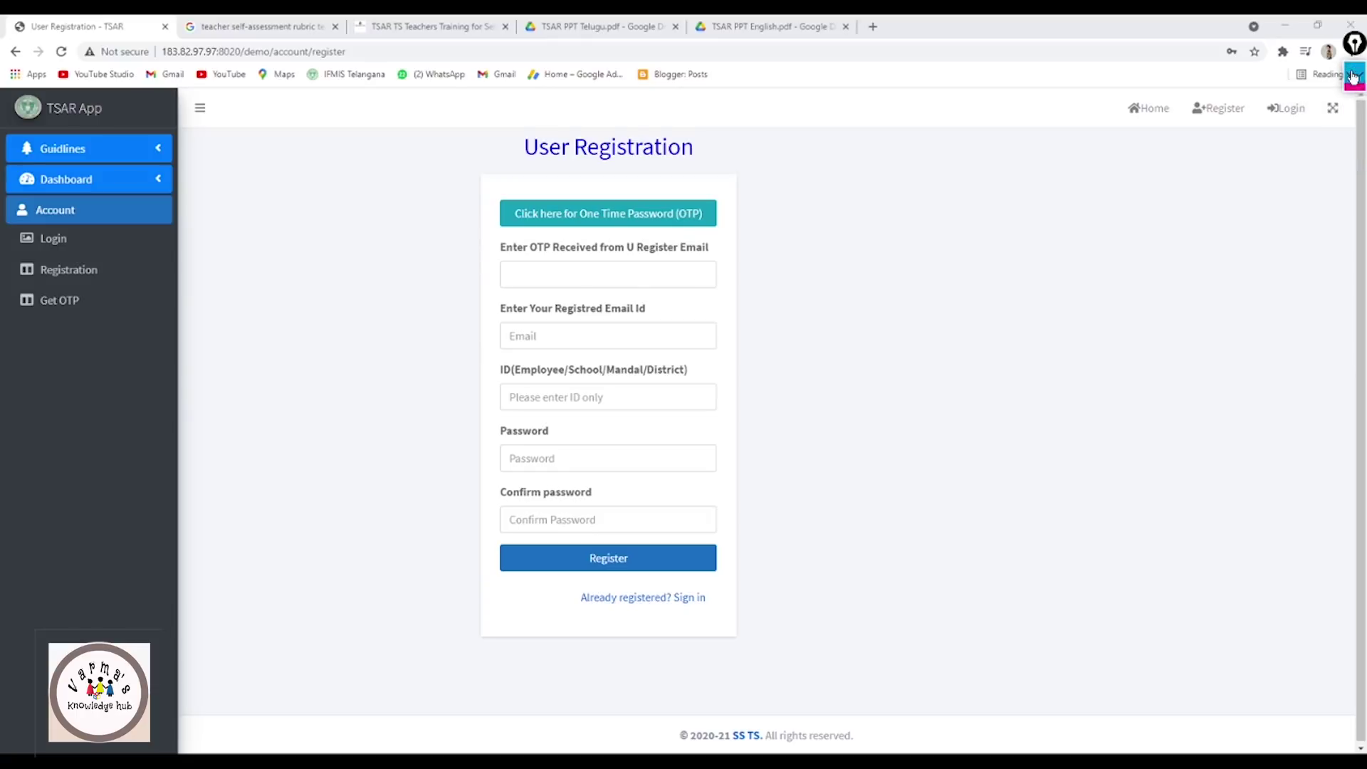
Open the login page and sign in to the employee account with the registered email and account password.
{"action": "left_click", "coordinate": [1297, 116]}
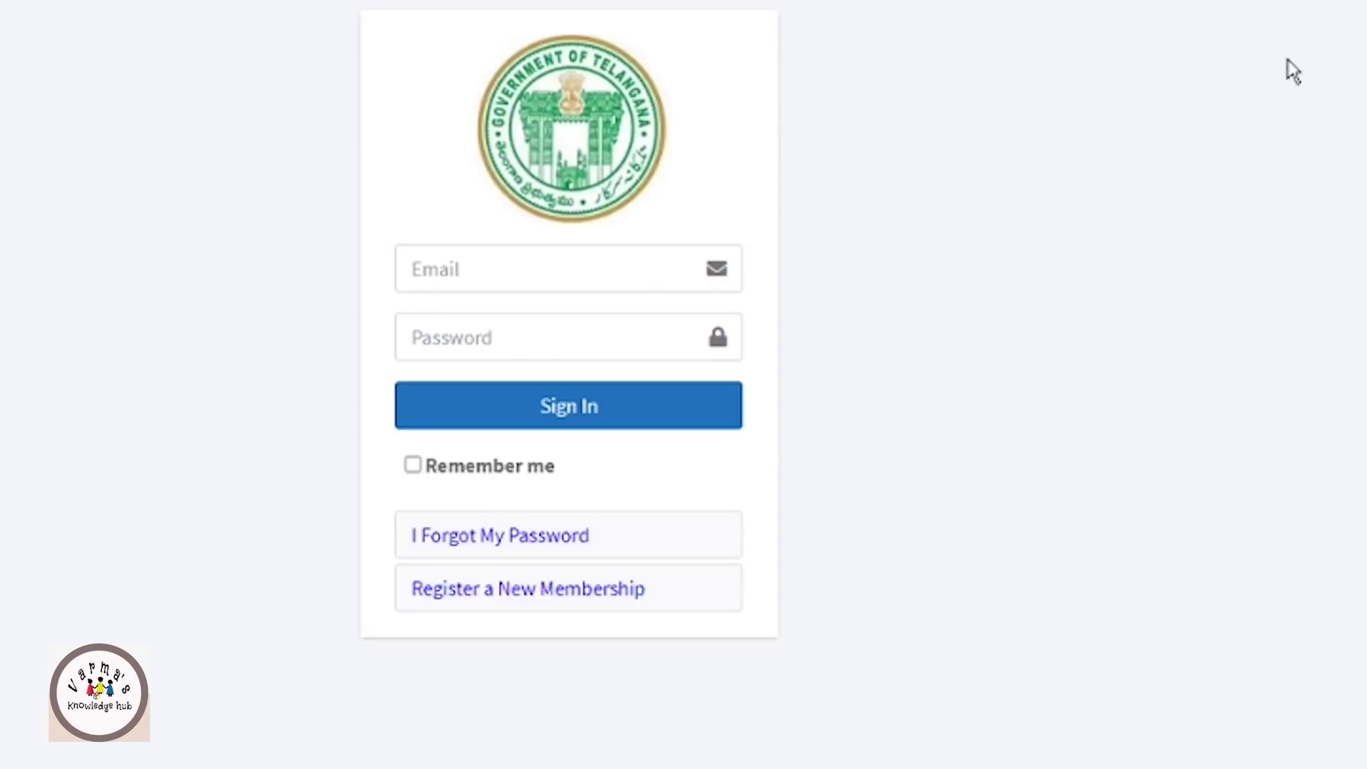
{"action": "left_click", "coordinate": [623, 328]}
{"action": "left_click", "coordinate": [562, 349]}
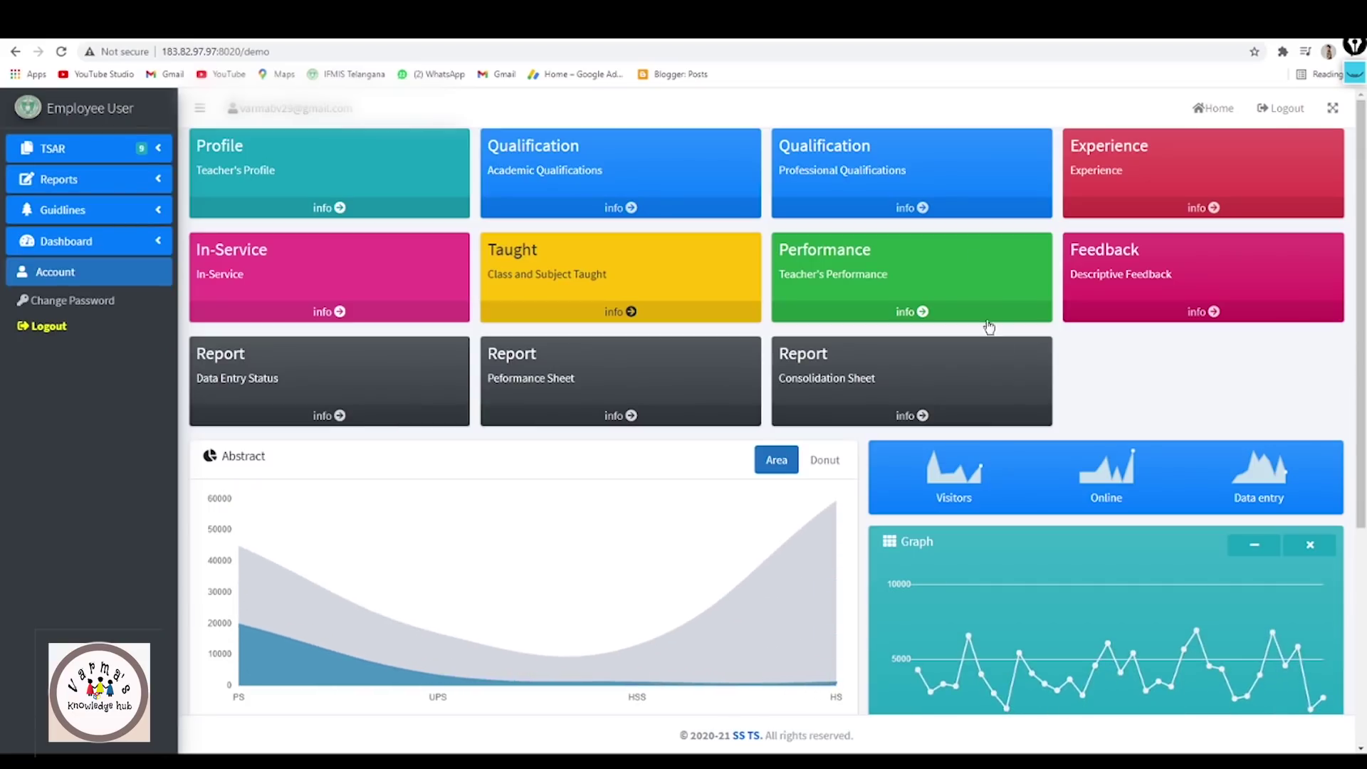
Draw a check mark and an outline around the eight data-entry tiles from Profile to Feedback, and erase the annotations.
{"action": "key", "text": "alt+shift+d"}
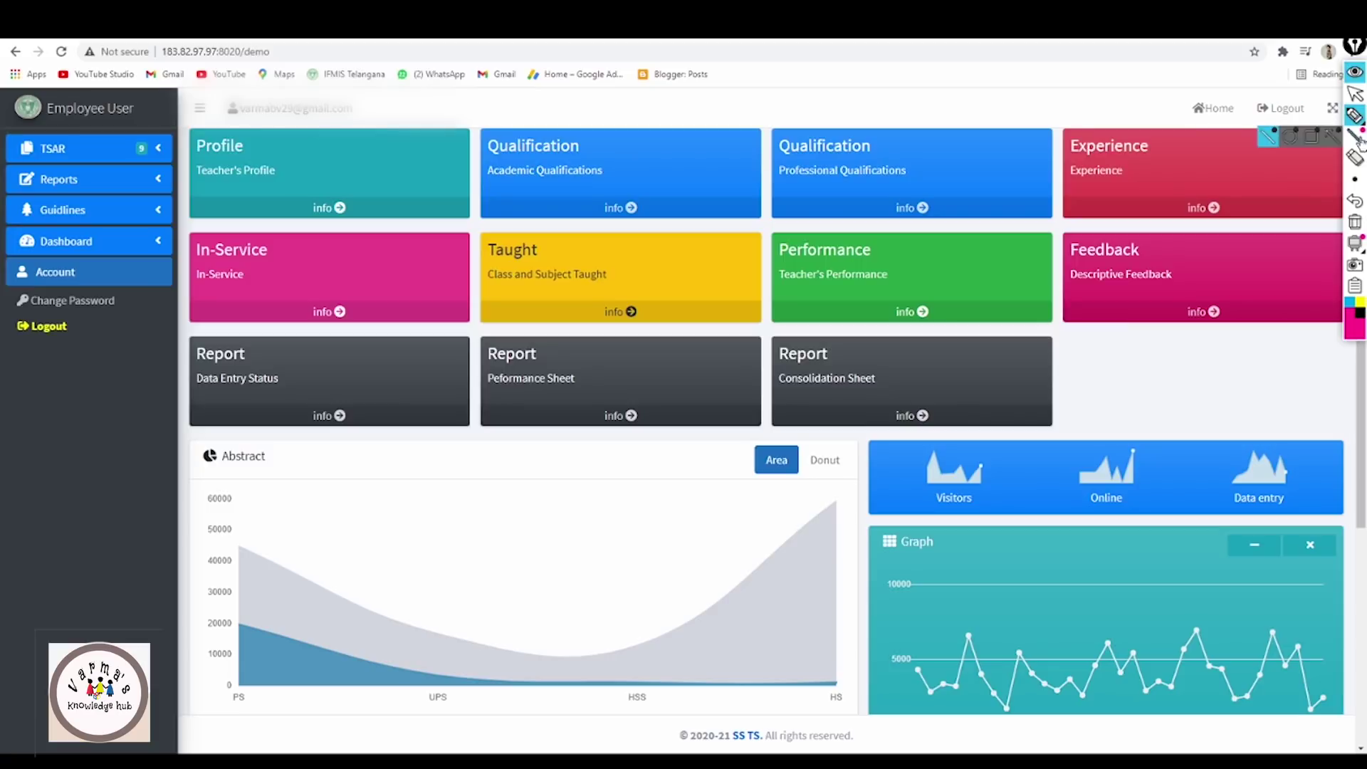
{"action": "left_click", "coordinate": [1355, 115]}
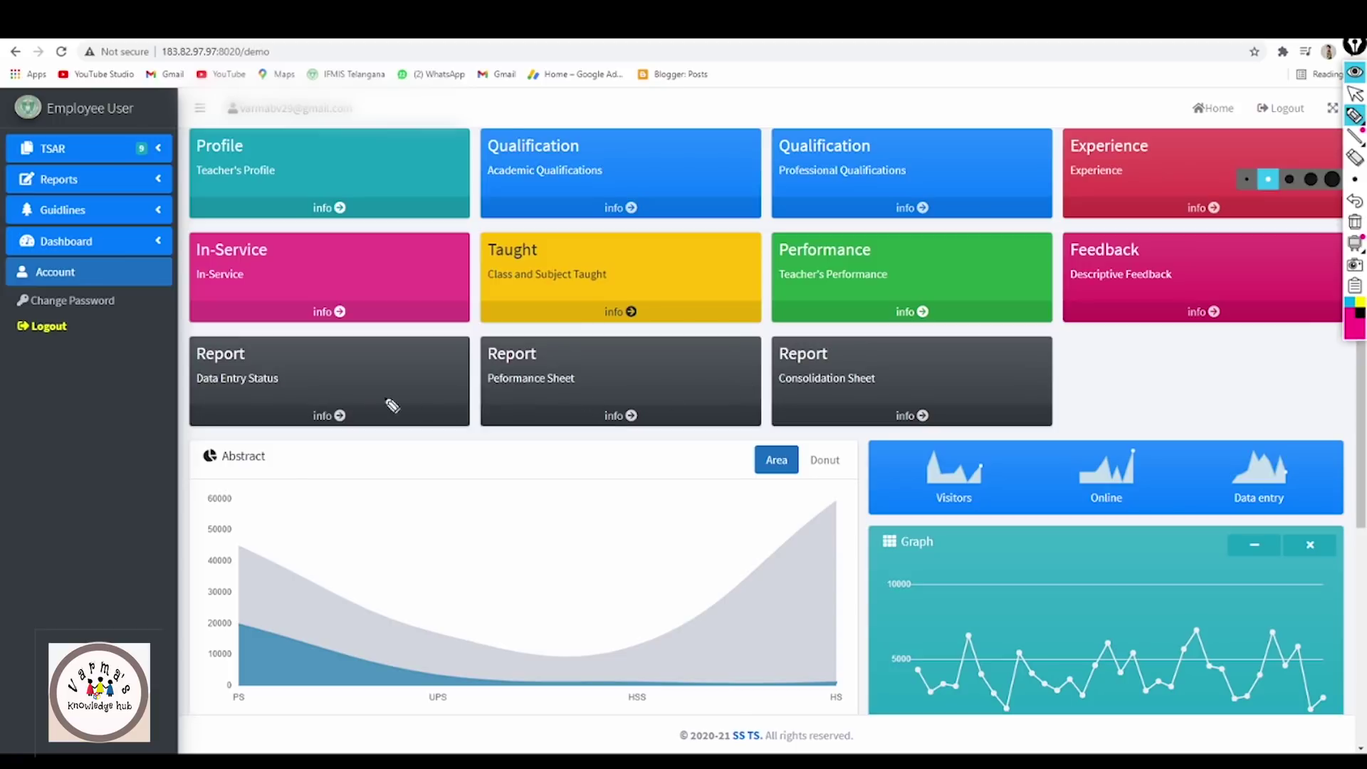
{"action": "mouse_move", "coordinate": [1084, 368]}
{"action": "left_mouse_down"}
{"action": "mouse_move", "coordinate": [1093, 379]}
{"action": "mouse_move", "coordinate": [1142, 360]}
{"action": "left_mouse_up"}
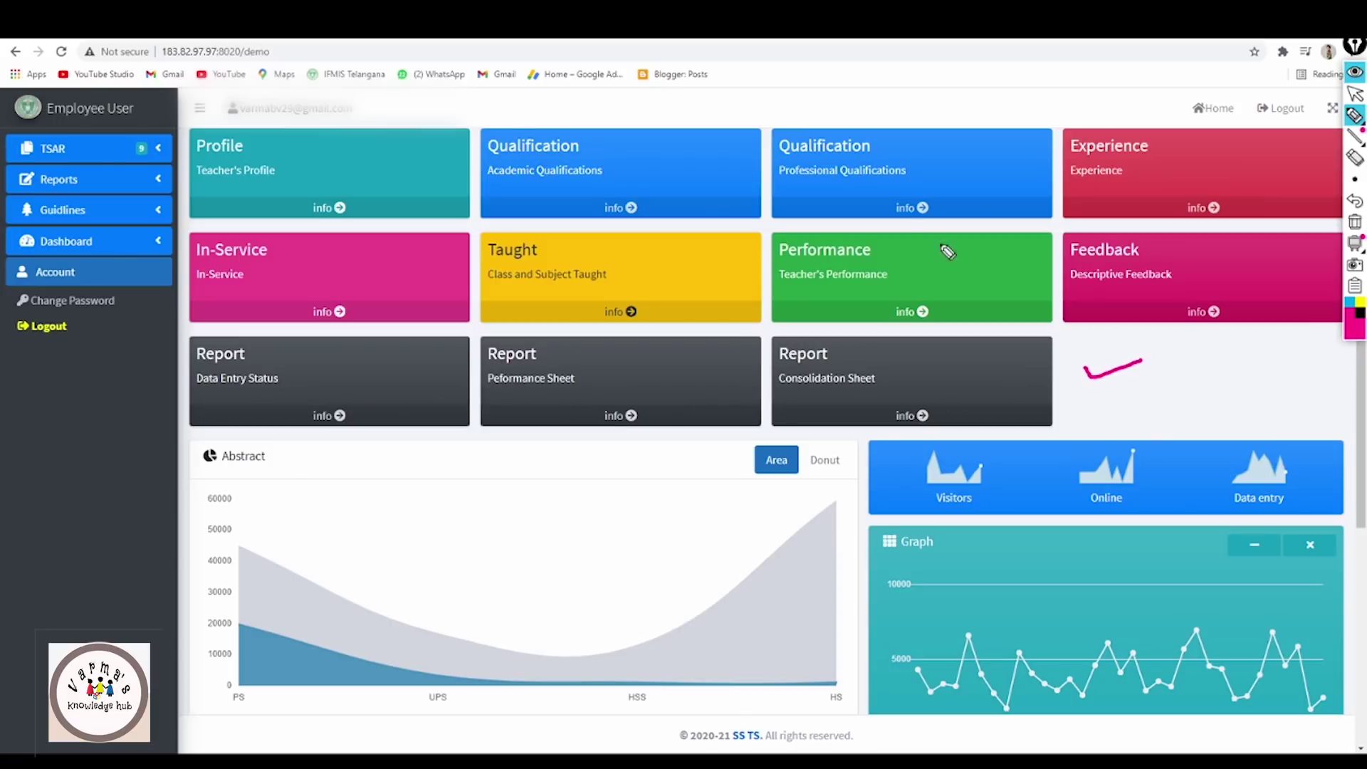
{"action": "mouse_move", "coordinate": [630, 107]}
{"action": "left_mouse_down"}
{"action": "mouse_move", "coordinate": [418, 107]}
{"action": "mouse_move", "coordinate": [203, 143]}
{"action": "mouse_move", "coordinate": [1335, 303]}
{"action": "mouse_move", "coordinate": [1310, 139]}
{"action": "mouse_move", "coordinate": [619, 106]}
{"action": "left_mouse_up"}
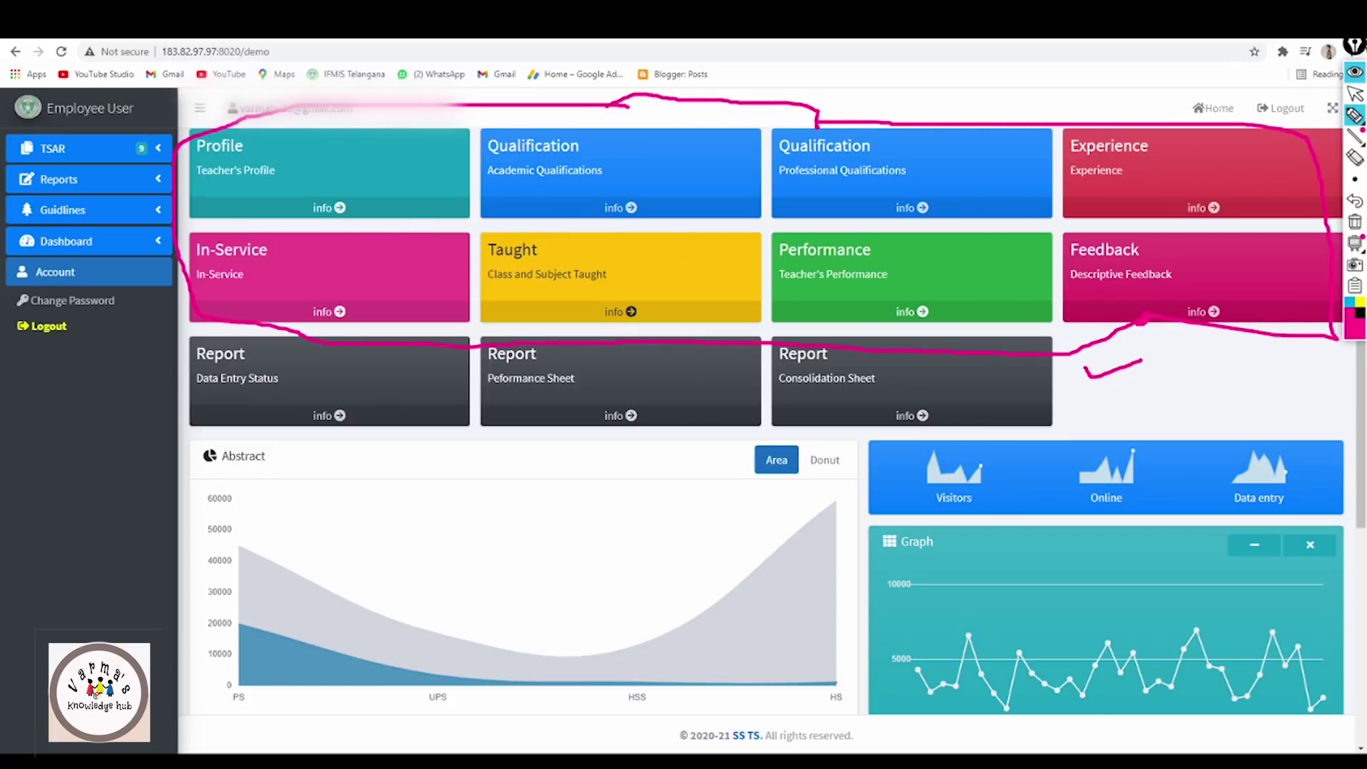
{"action": "left_click", "coordinate": [1355, 222]}
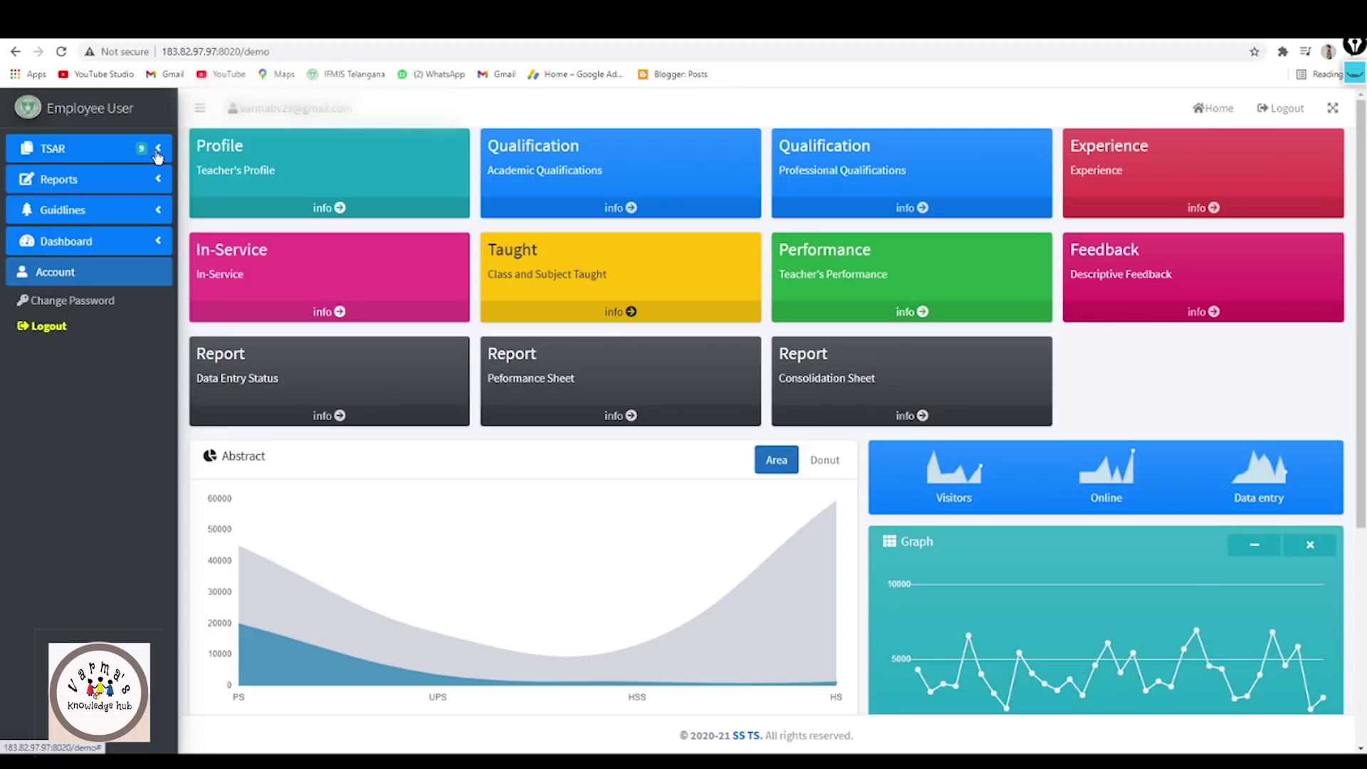
Expand the TSAR group to list its entries from Teacher's Profile to Confirm TSAR Data.
{"action": "left_click", "coordinate": [155, 151]}
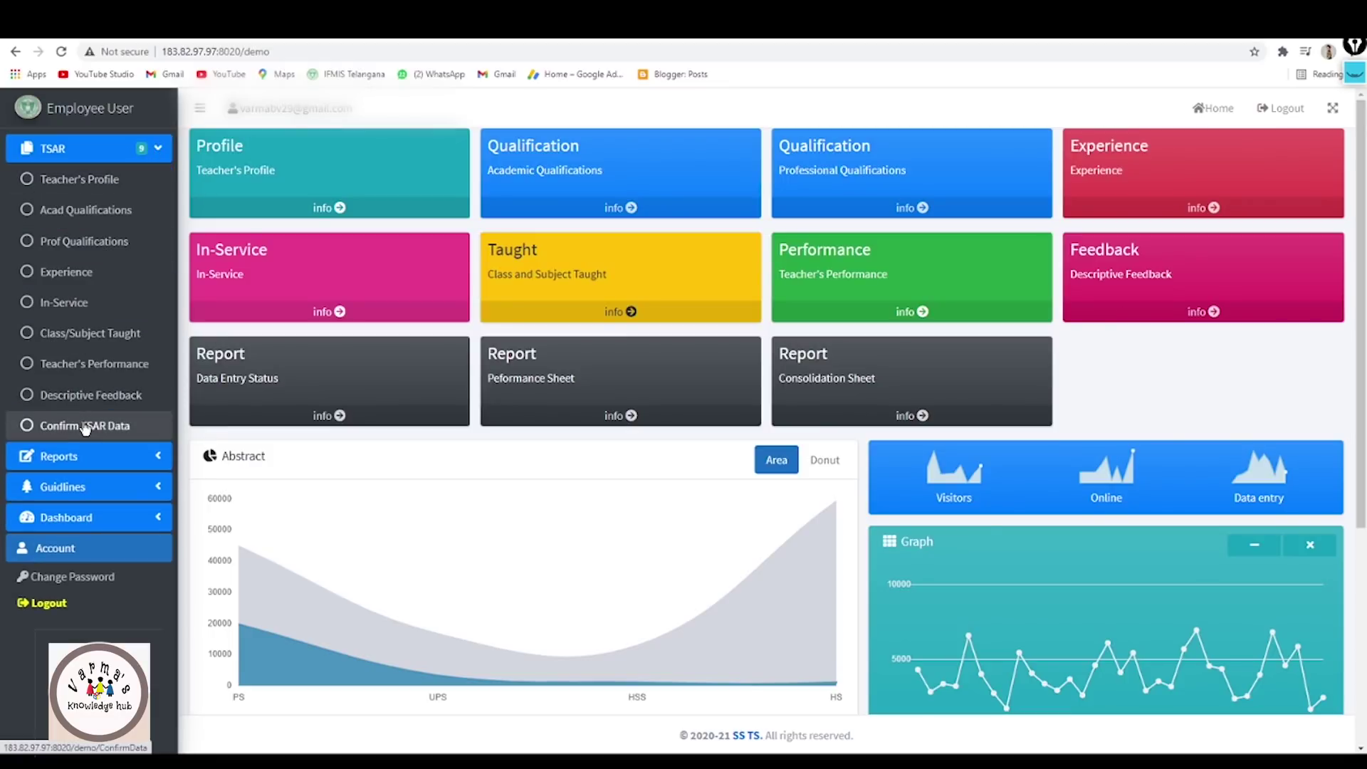
Open the Teacher's Profile, view its edit form with the employee and school details, and return to the profile without updating.
{"action": "left_click", "coordinate": [72, 181]}
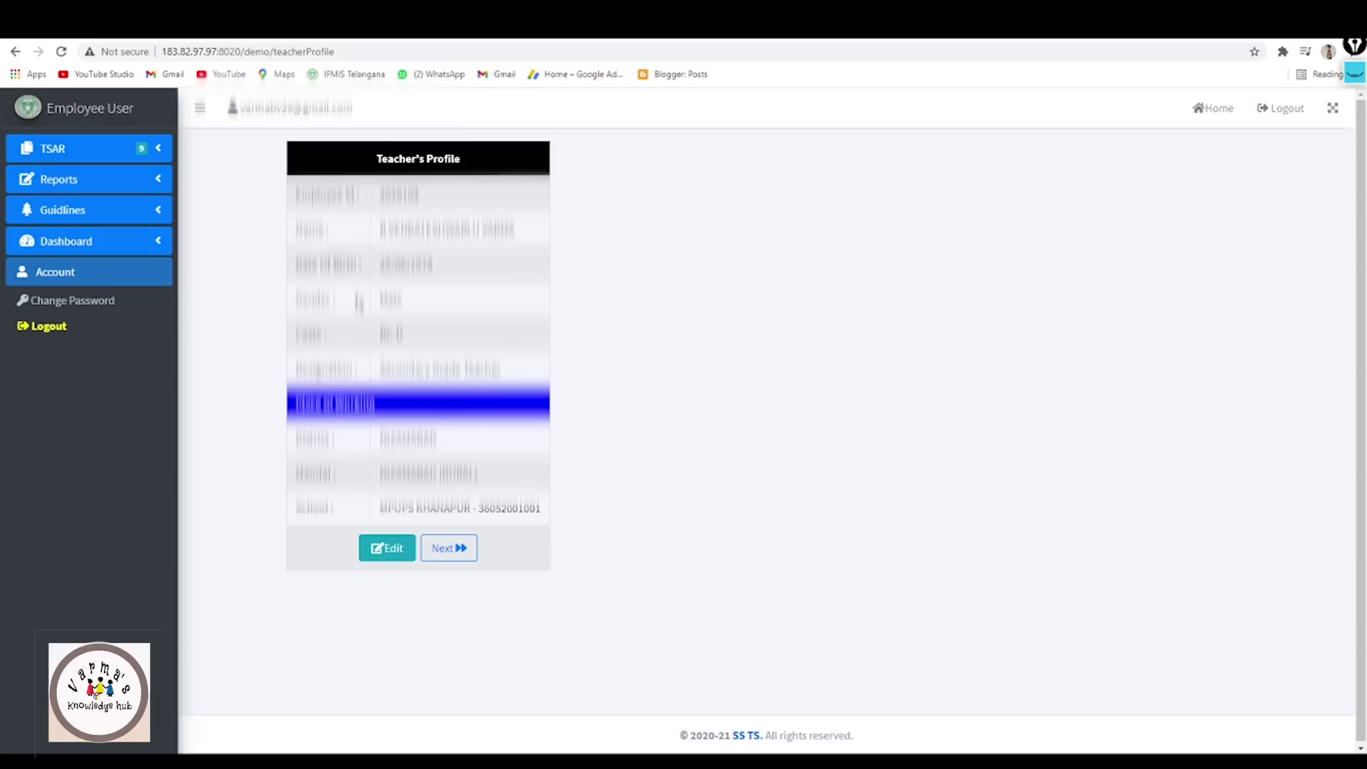
{"action": "left_click", "coordinate": [391, 549]}
{"action": "left_click", "coordinate": [748, 131]}
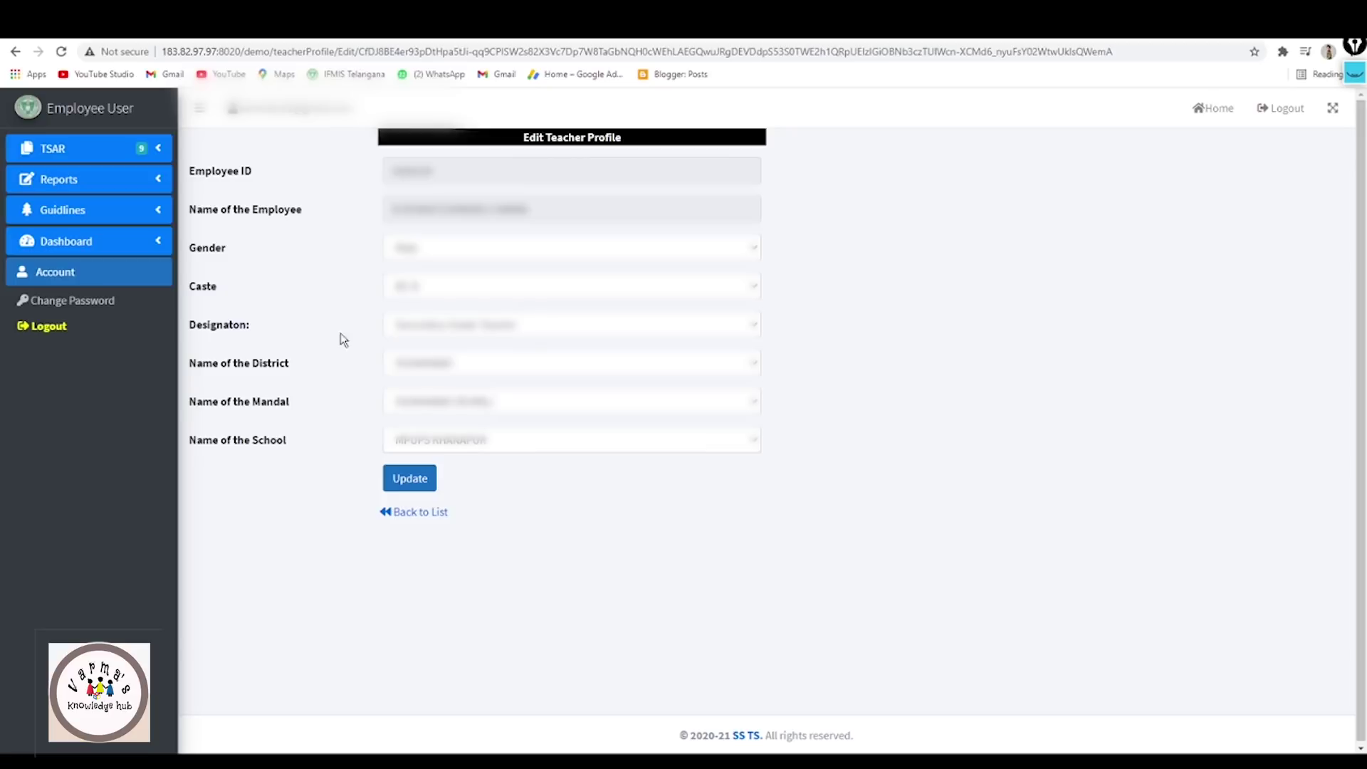
{"action": "left_click", "coordinate": [418, 512]}
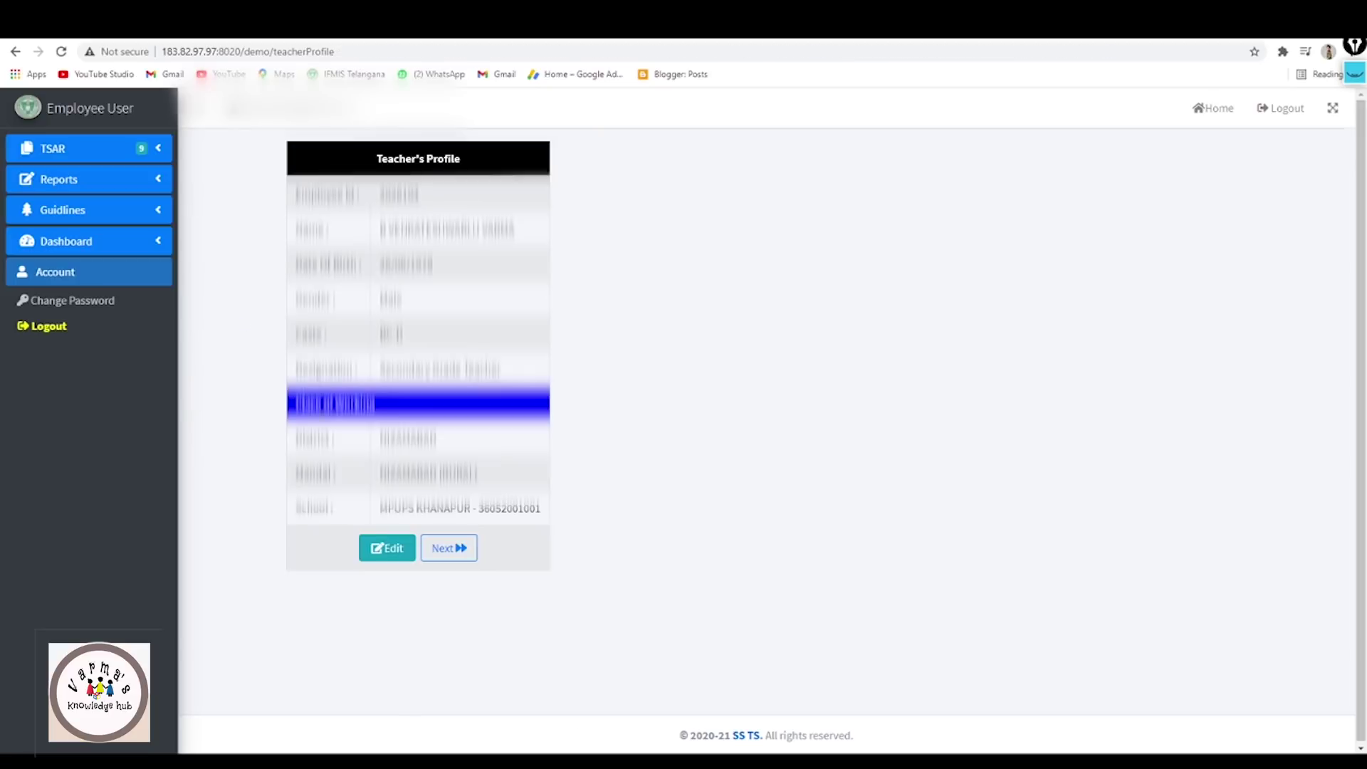
Proceed from the profile to Academic Qualifications and enter a Post Graduate qualification from OSMANIA UNIVERSITY with year 2002.
{"action": "left_click", "coordinate": [446, 548]}
{"action": "left_click", "coordinate": [752, 133]}
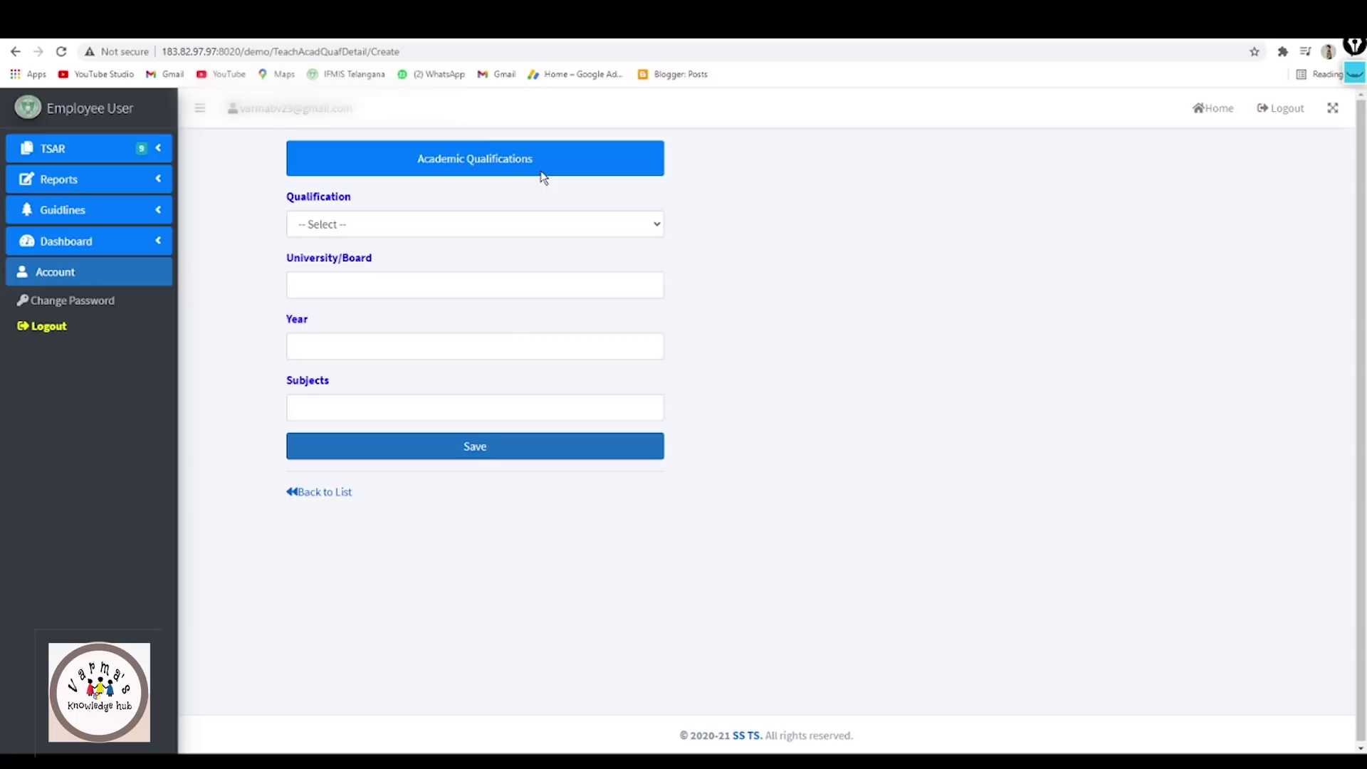
{"action": "left_click", "coordinate": [547, 217]}
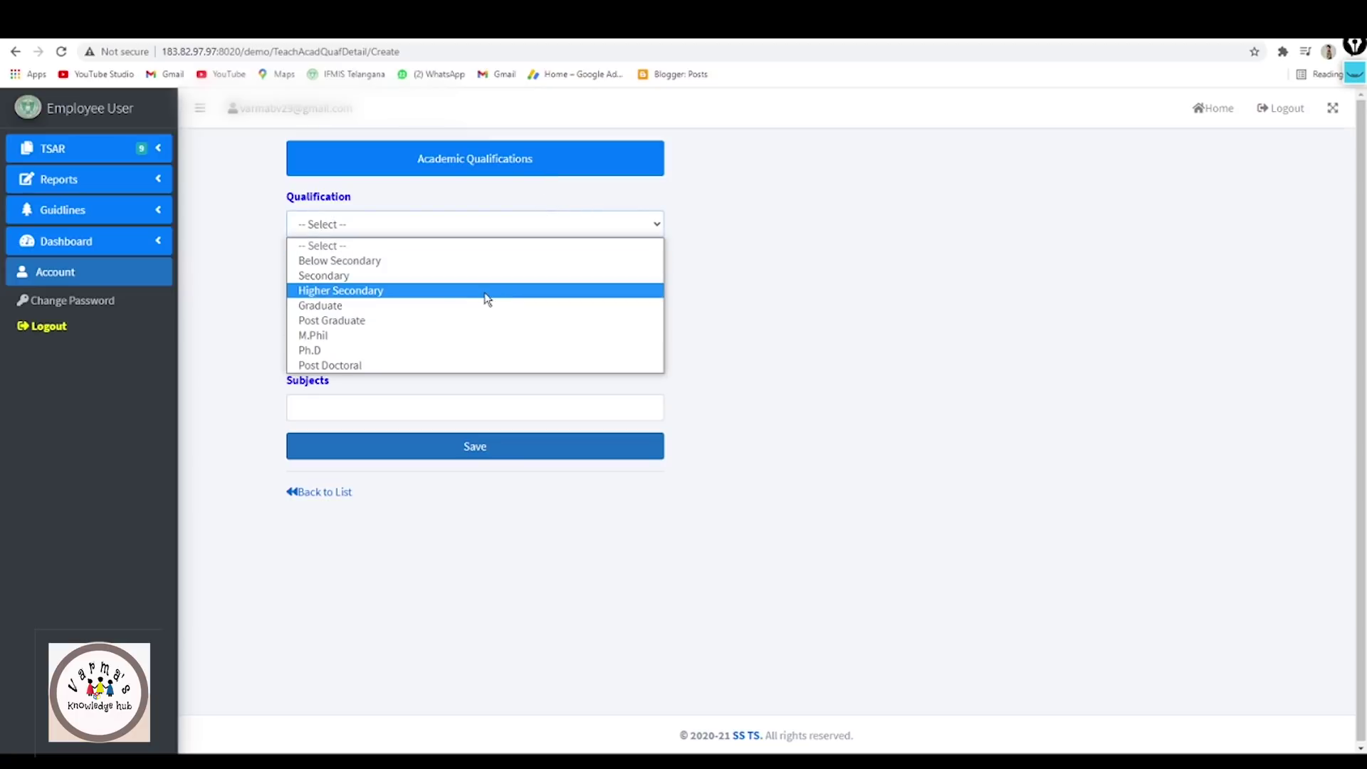
{"action": "left_click", "coordinate": [401, 321]}
{"action": "left_click", "coordinate": [524, 285]}
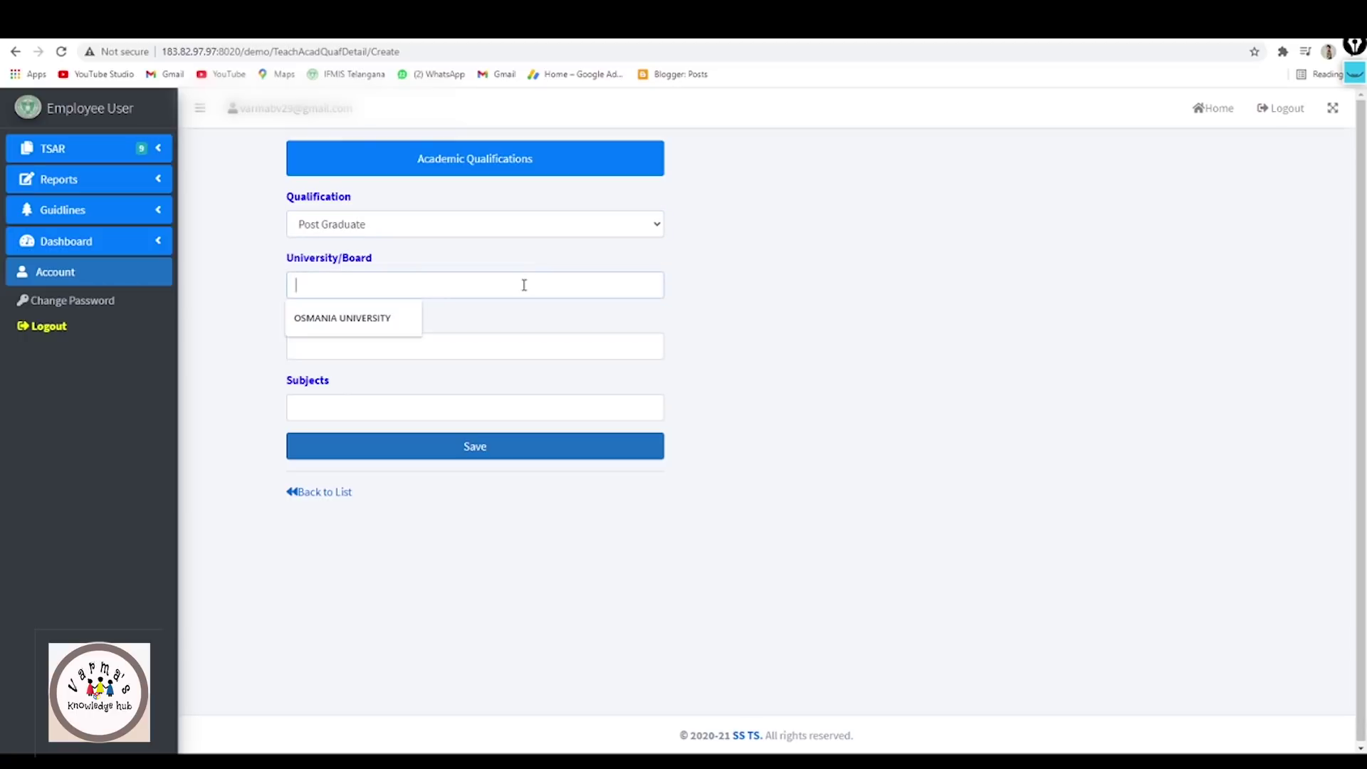
{"action": "left_click", "coordinate": [394, 329]}
{"action": "key", "text": "Tab"}
{"action": "type", "text": "2"}
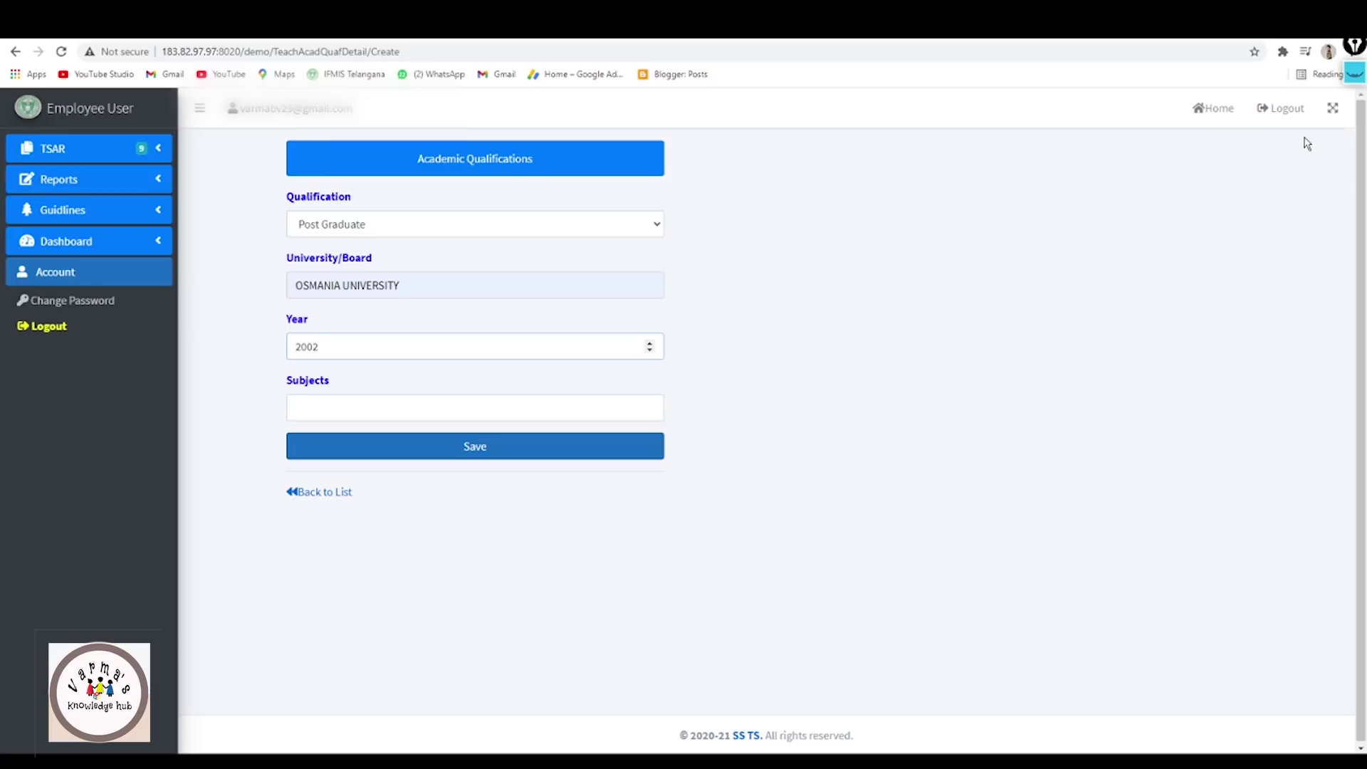
Set the subjects of the Post Graduate record to ENGLISH in capitals and save the record.
{"action": "left_click", "coordinate": [556, 399]}
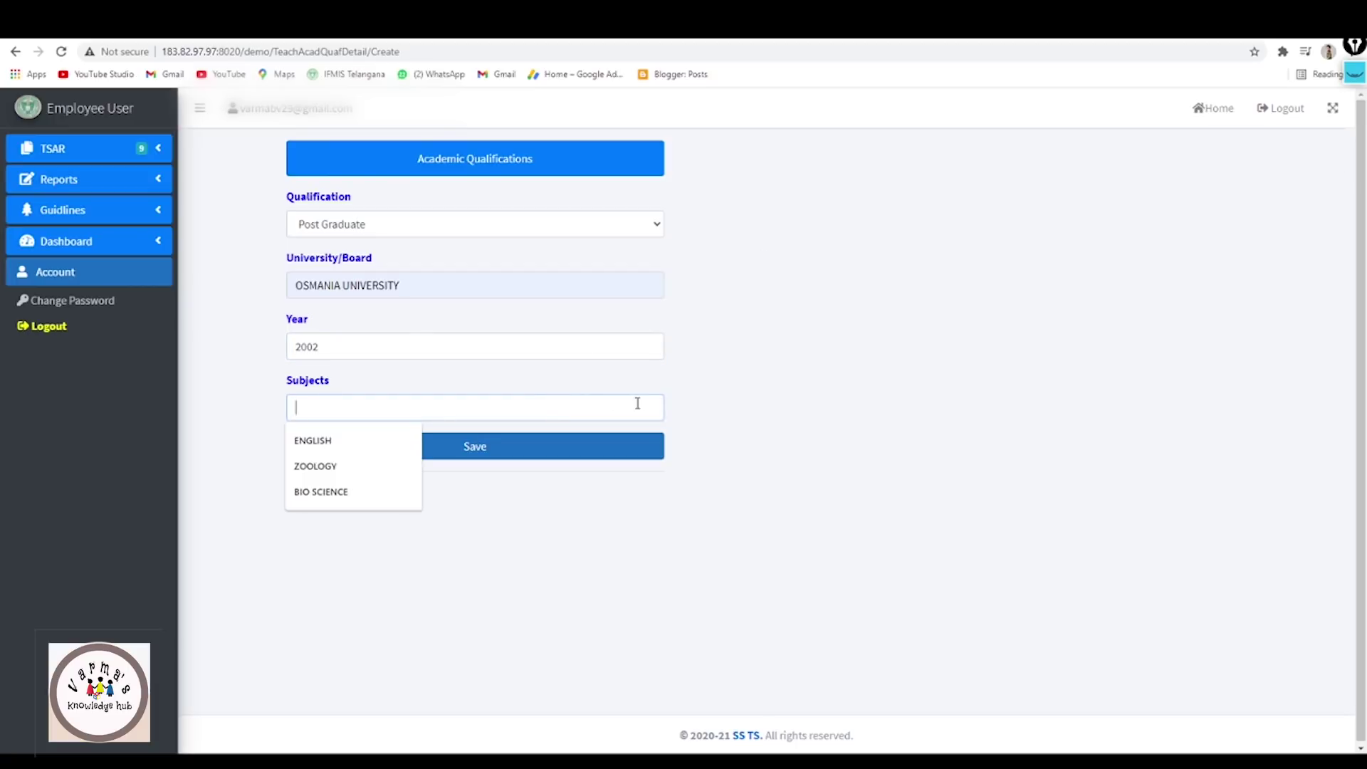
{"action": "left_click", "coordinate": [760, 388]}
{"action": "left_click", "coordinate": [596, 401]}
{"action": "type", "text": "englis"}
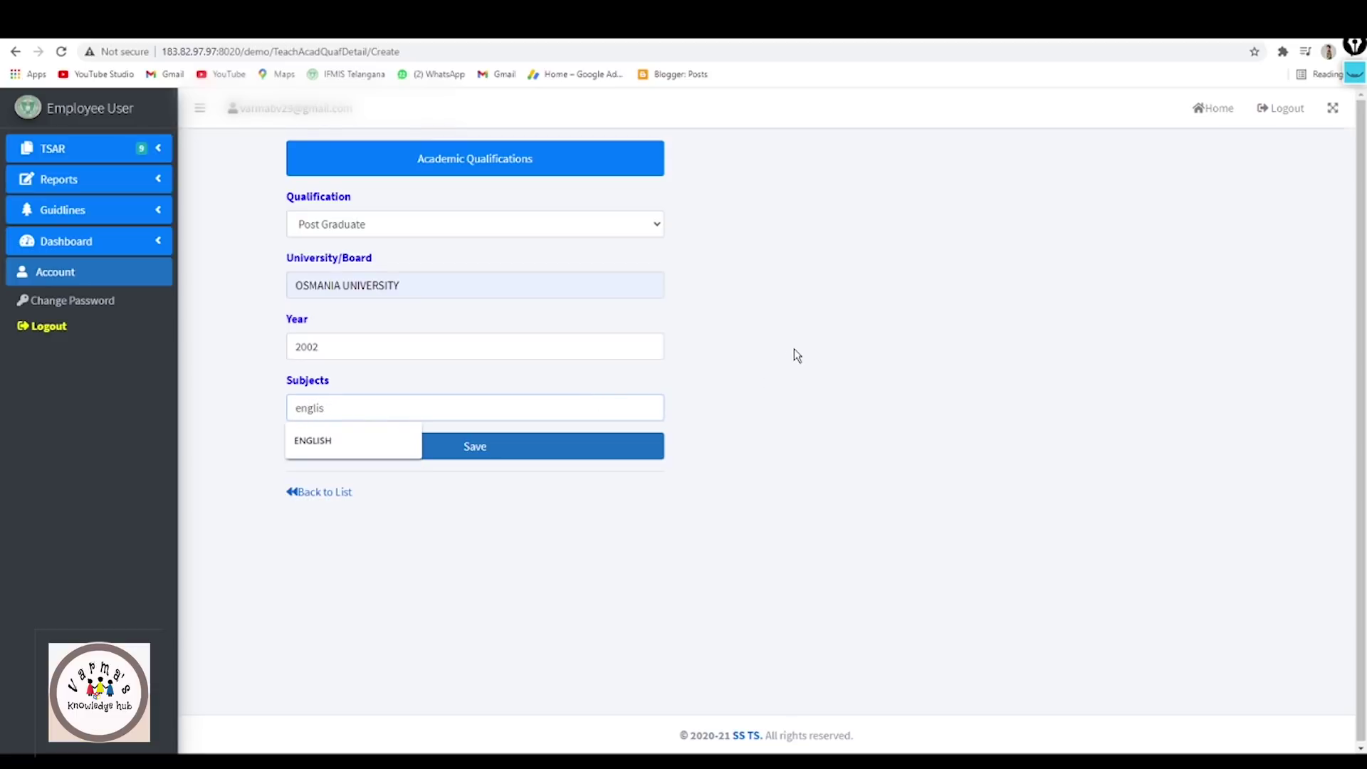
{"action": "key", "text": "ctrl+a"}
{"action": "key", "text": "BackSpace"}
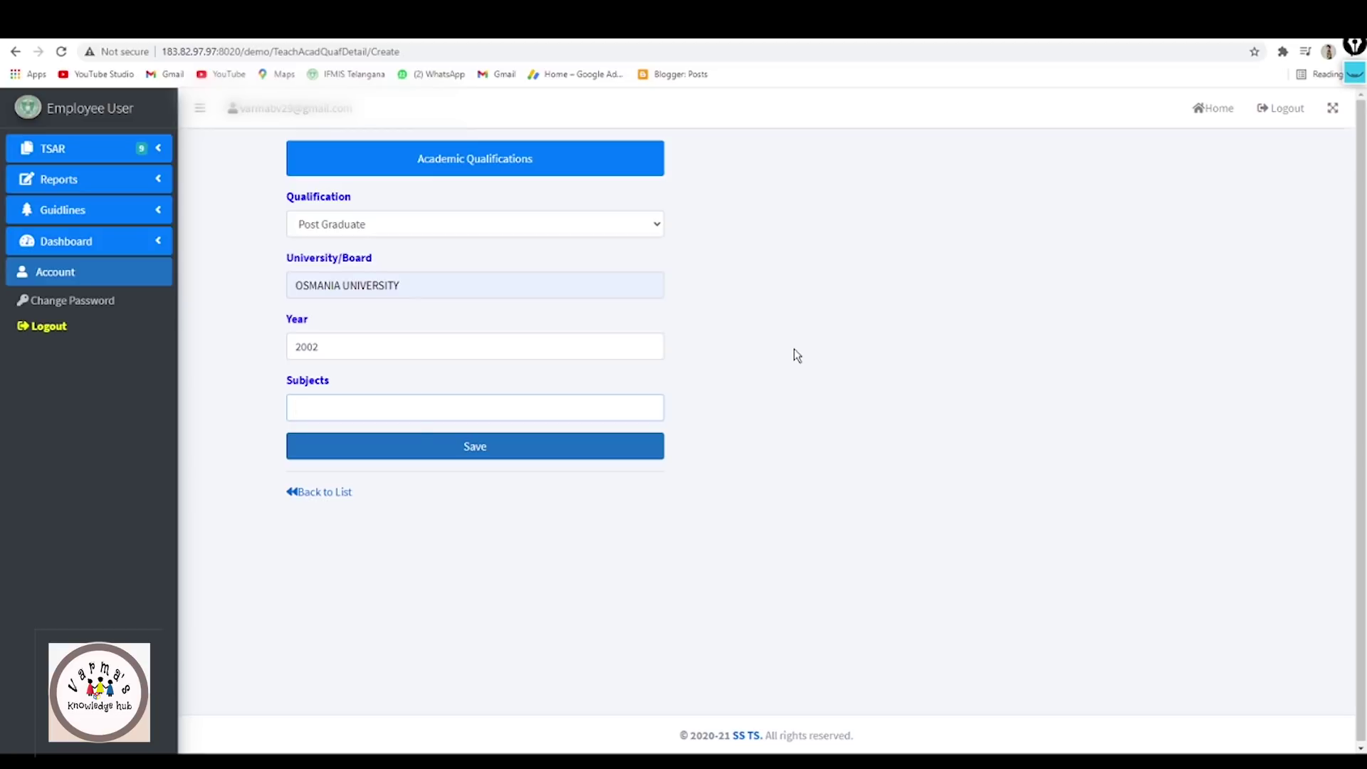
{"action": "type", "text": "ENGLISH"}
{"action": "left_click", "coordinate": [519, 447]}
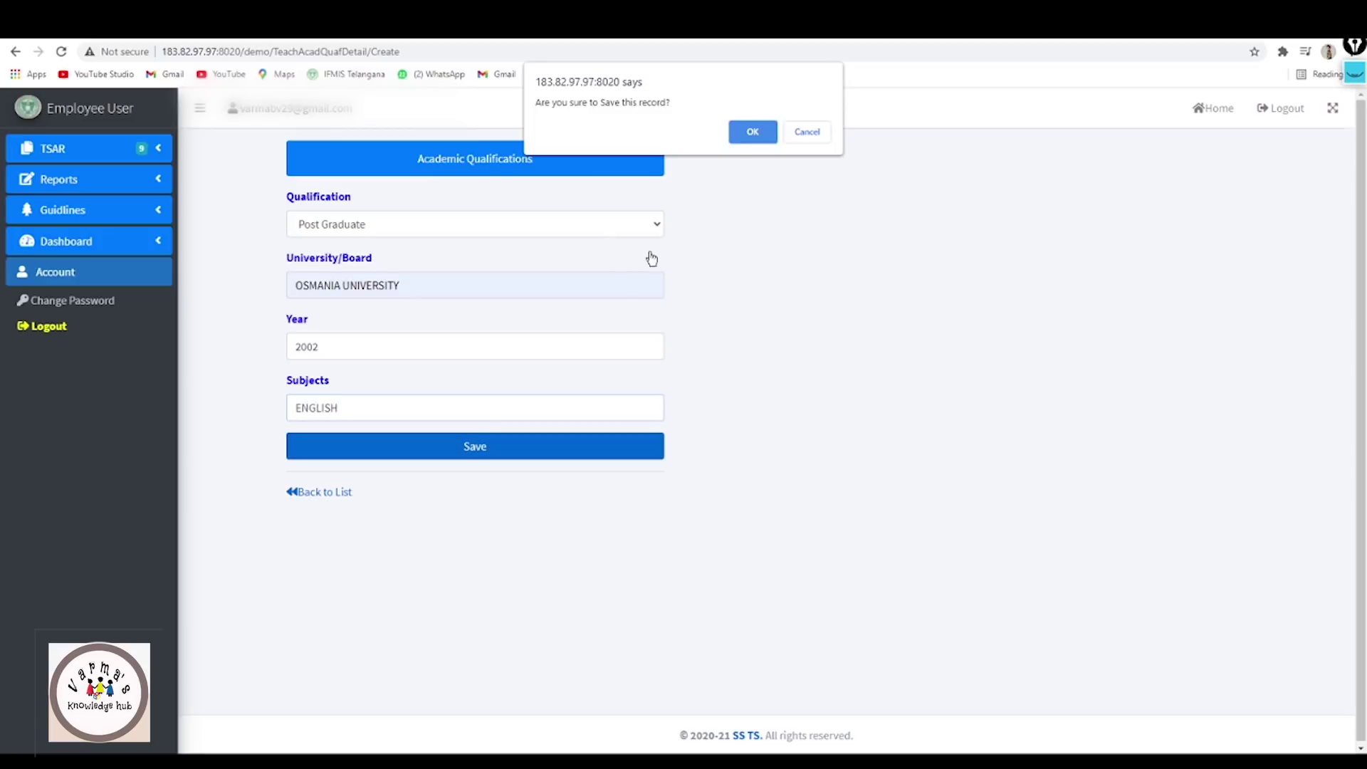
{"action": "left_click", "coordinate": [745, 136]}
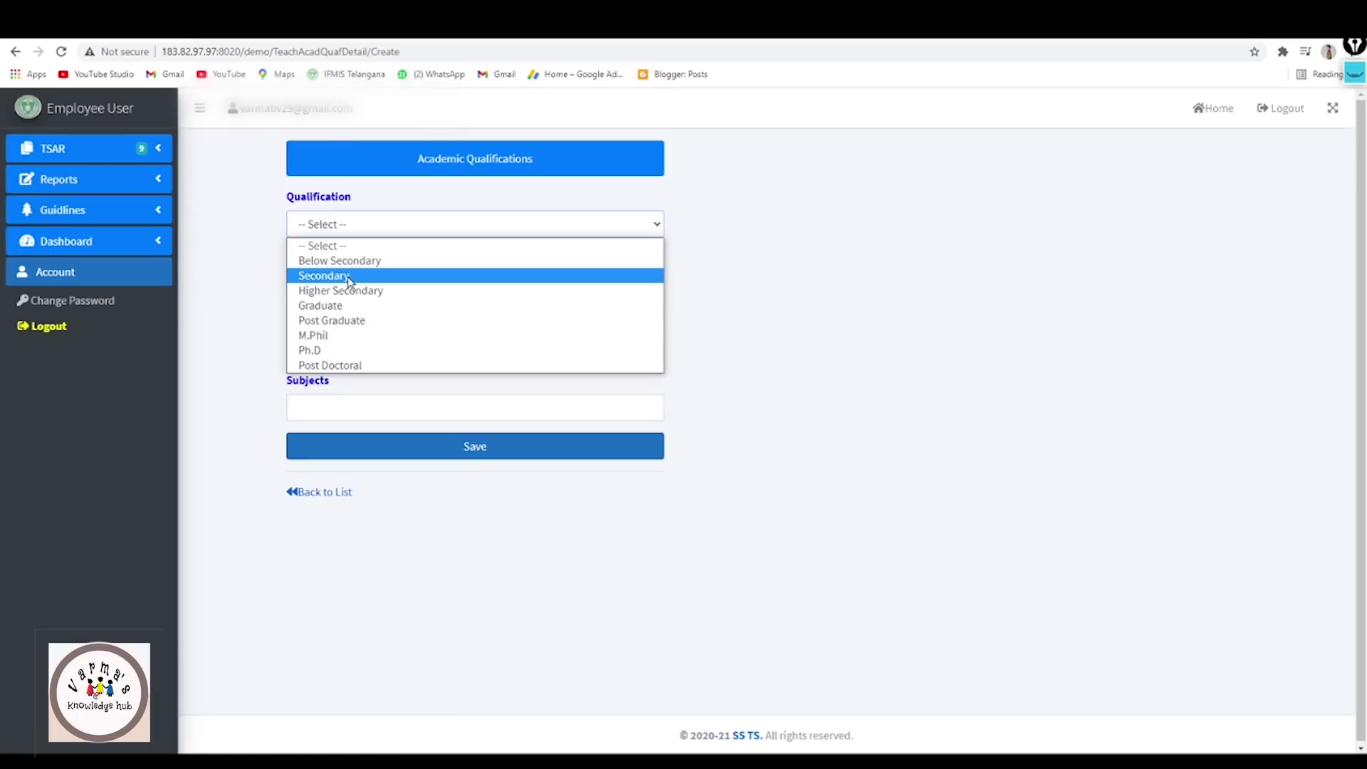
In a new academic qualification record, choose Secondary and enter BOARD OF SSC as the university/board.
{"action": "left_click", "coordinate": [349, 277]}
{"action": "left_click", "coordinate": [385, 276]}
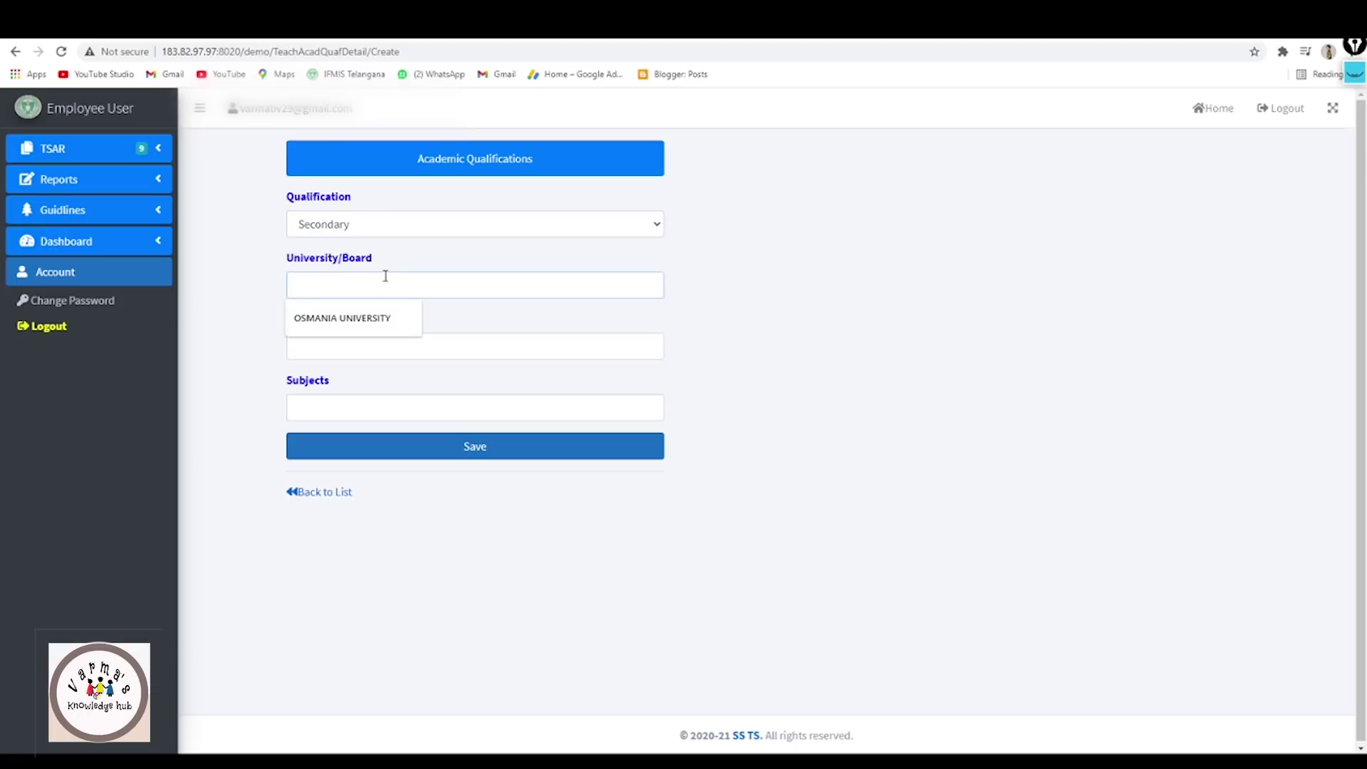
{"action": "type", "text": "BOA"}
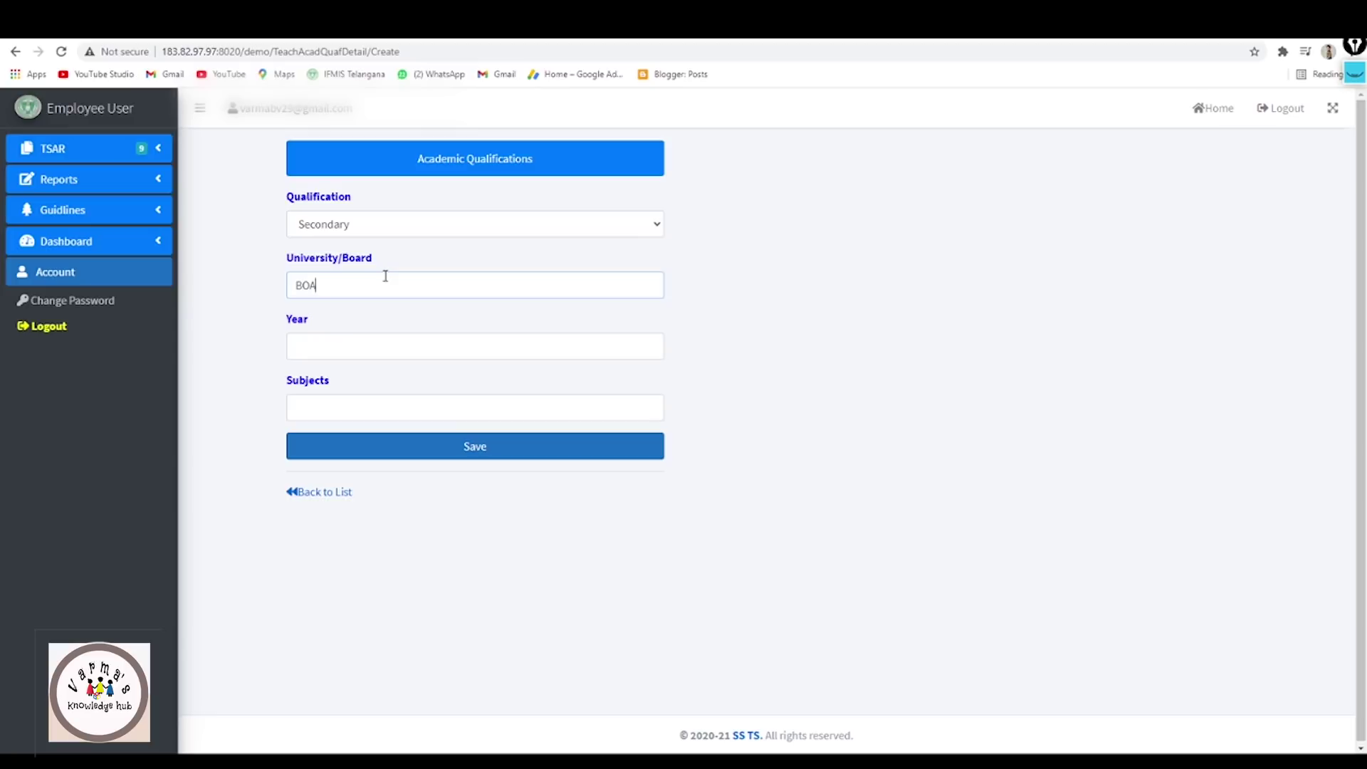
{"action": "type", "text": "RD OF SSC"}
Enter the subjects "TELUGU, ENGLISH," and year 1998 for the Secondary qualification, and save the record.
{"action": "left_click", "coordinate": [336, 406]}
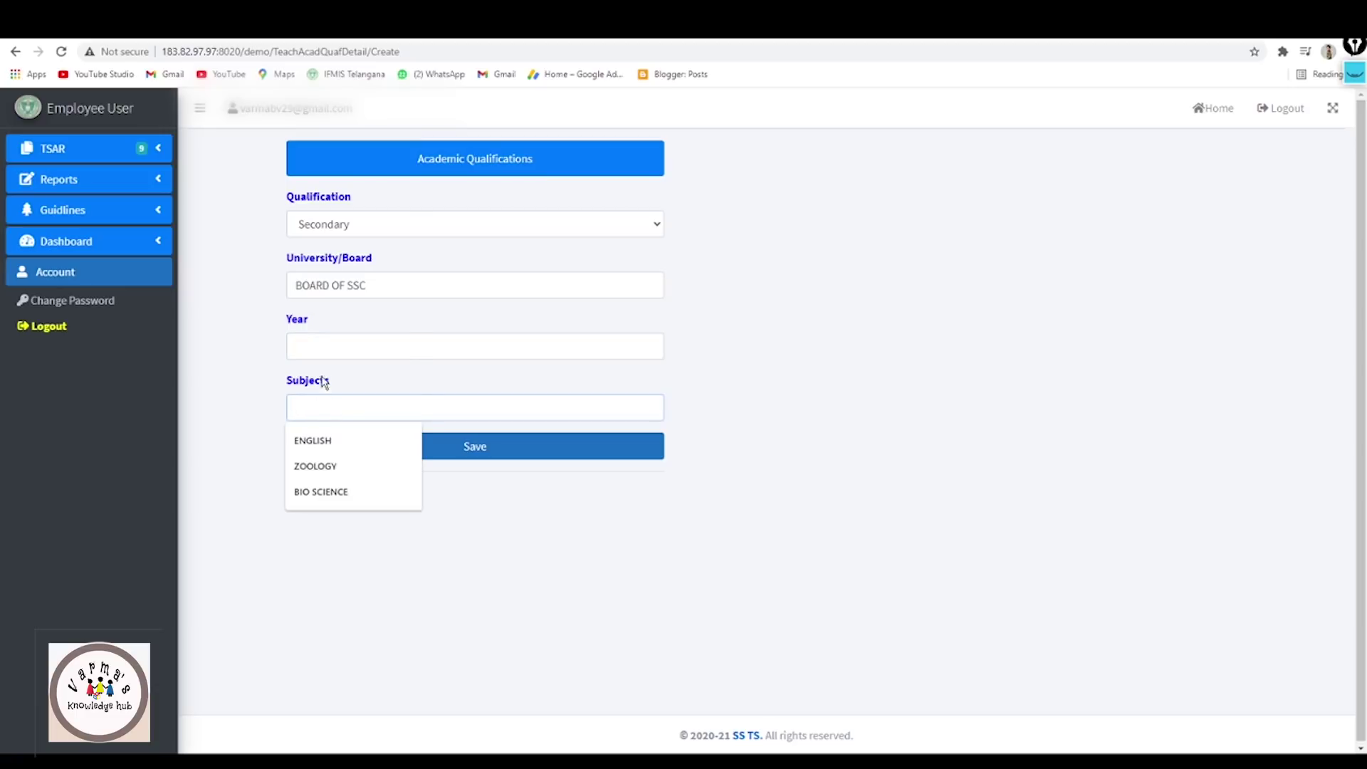
{"action": "type", "text": "TELUY"}
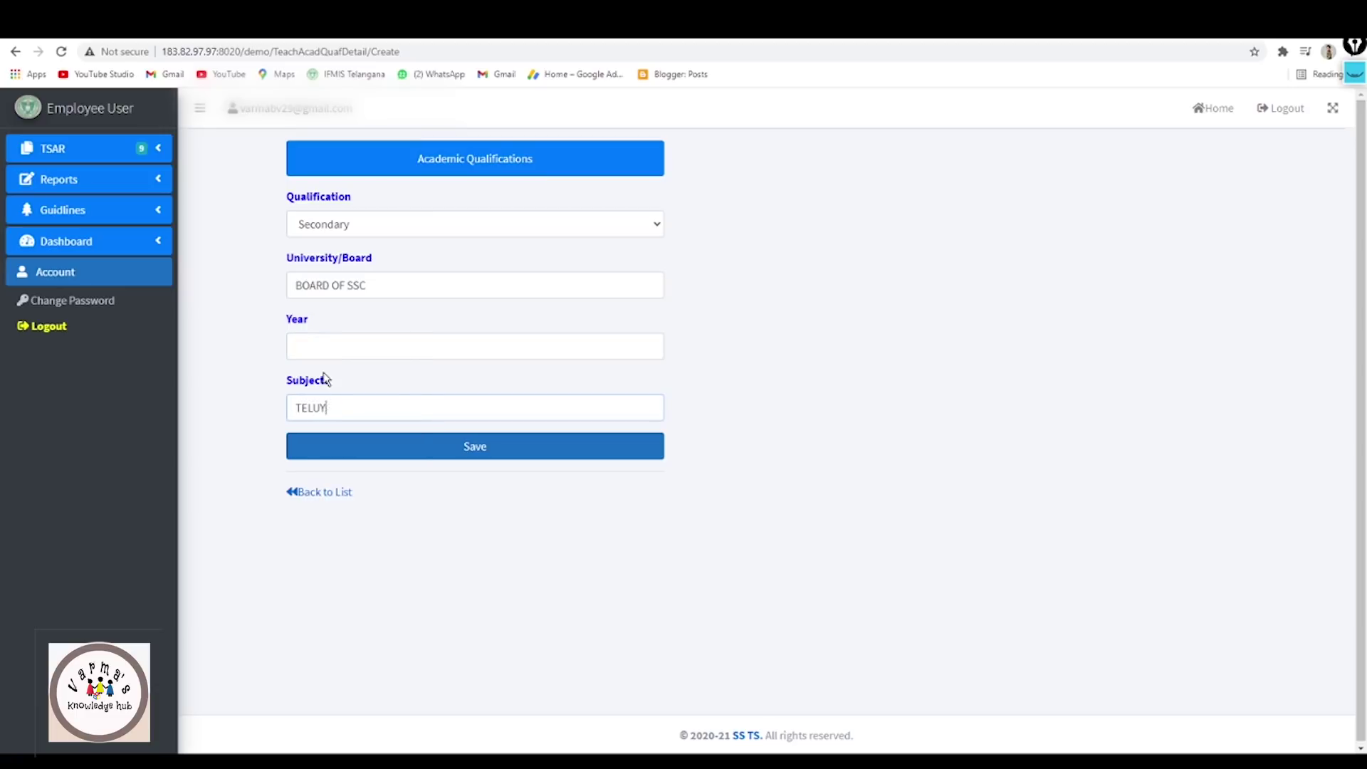
{"action": "key", "text": "BackSpace"}
{"action": "type", "text": "GU, ENGLISH,"}
{"action": "left_click", "coordinate": [356, 343]}
{"action": "type", "text": "1998"}
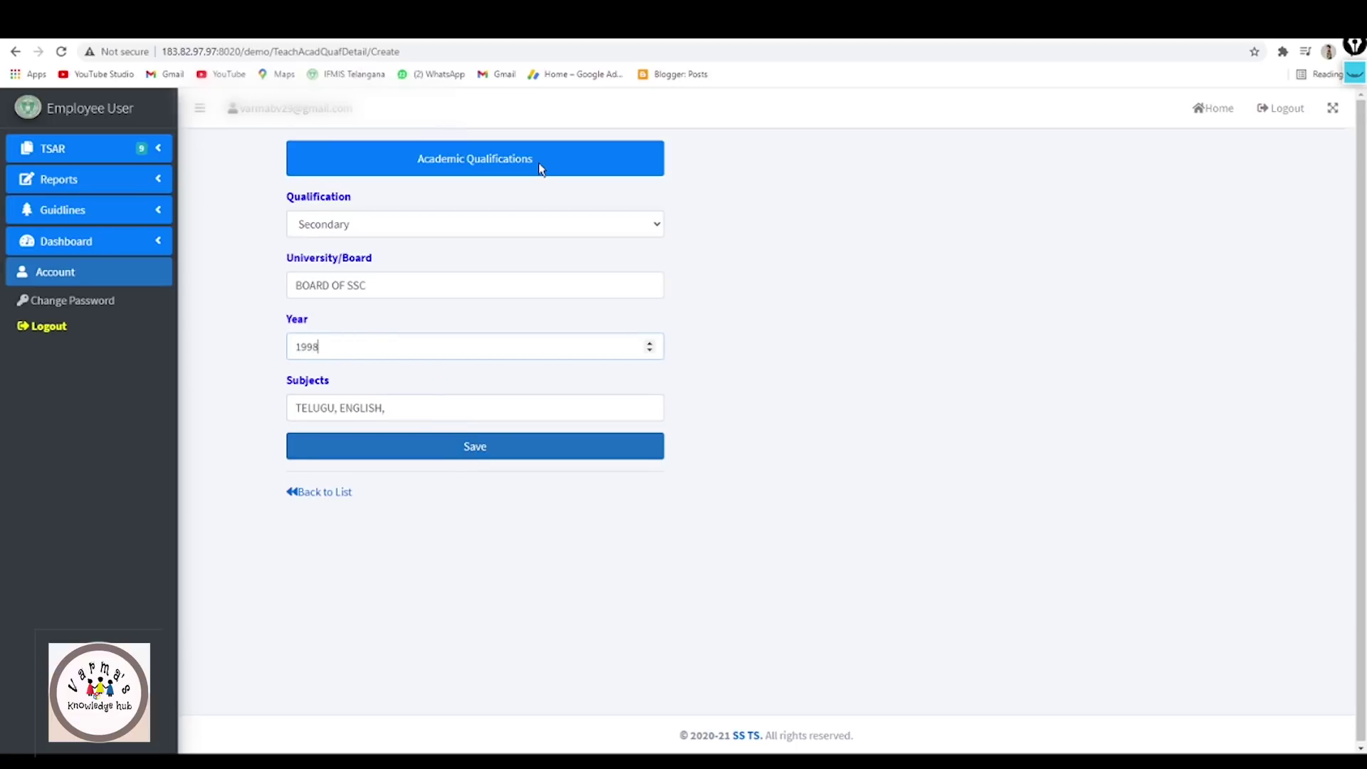
{"action": "left_click", "coordinate": [504, 461]}
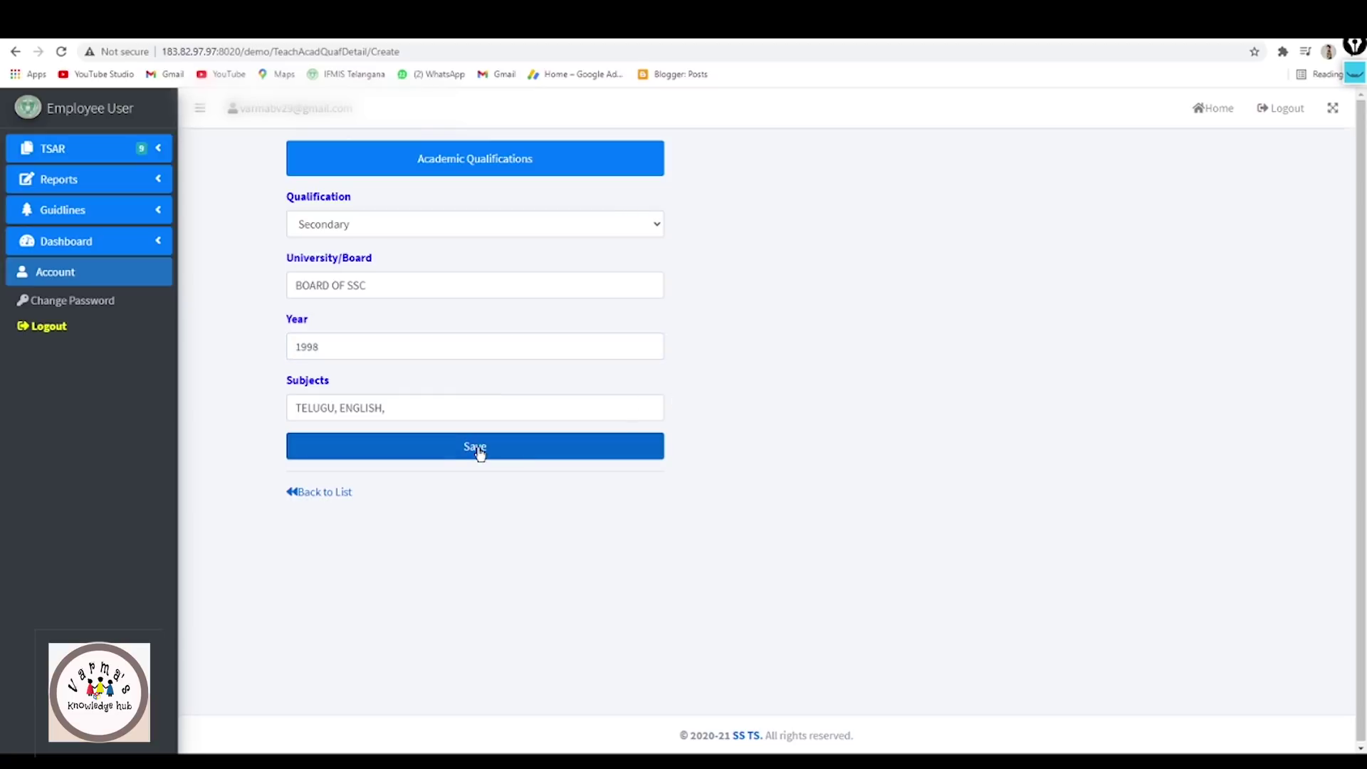
{"action": "left_click", "coordinate": [479, 454]}
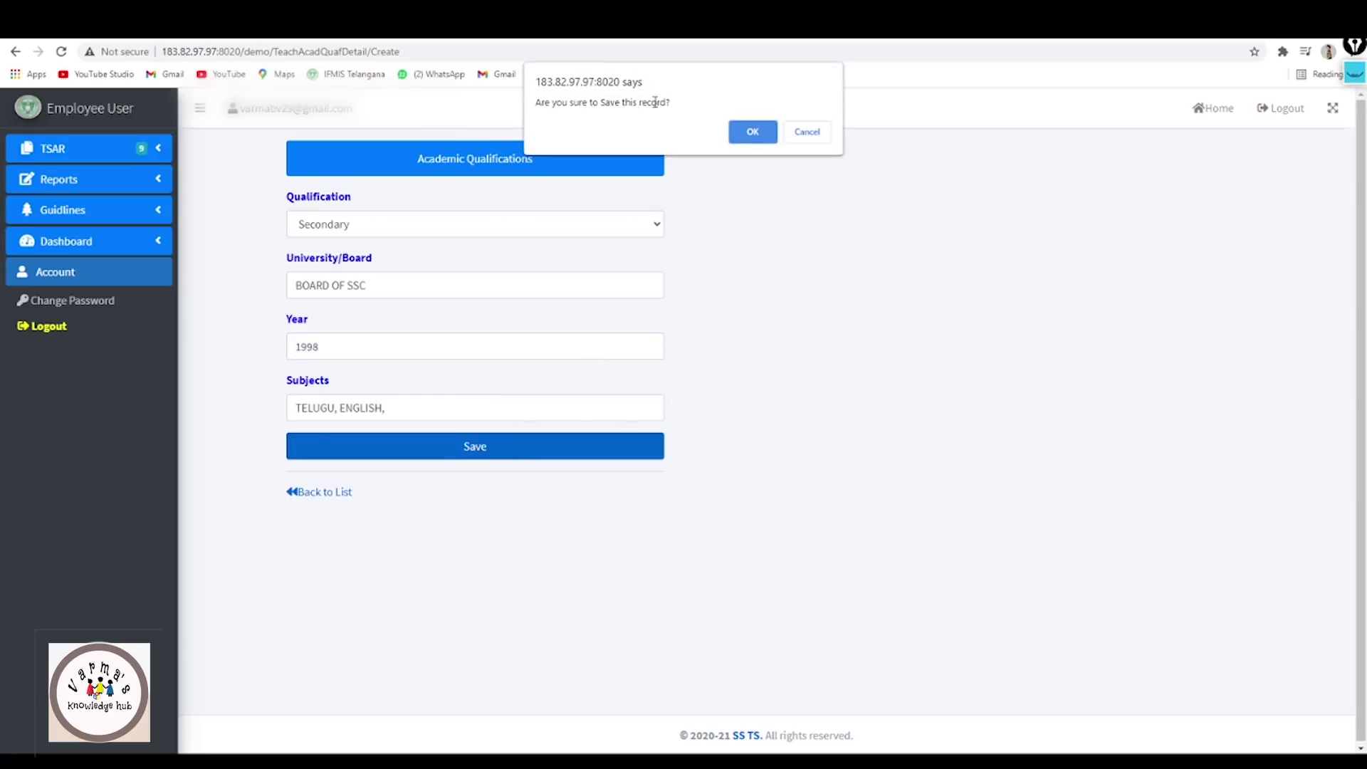
{"action": "left_click", "coordinate": [753, 132]}
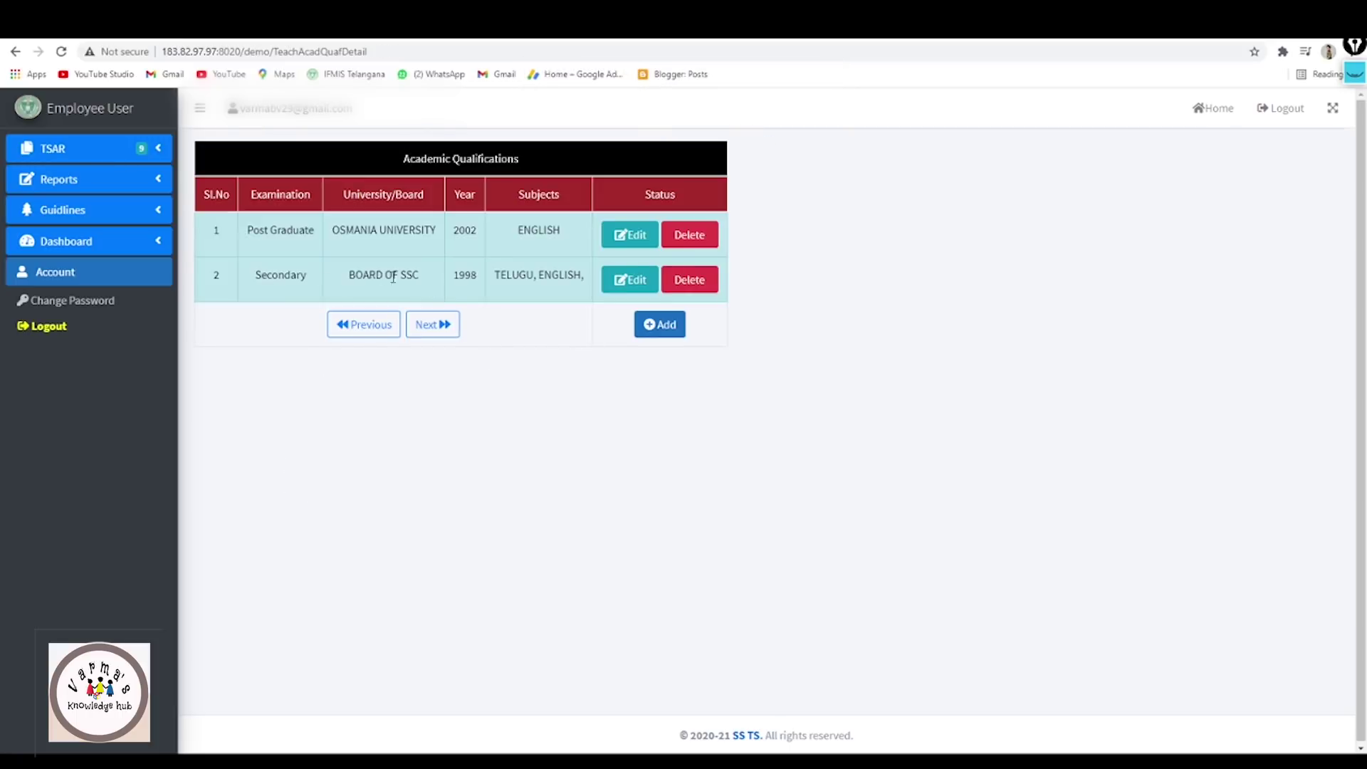
{"action": "left_click", "coordinate": [672, 333]}
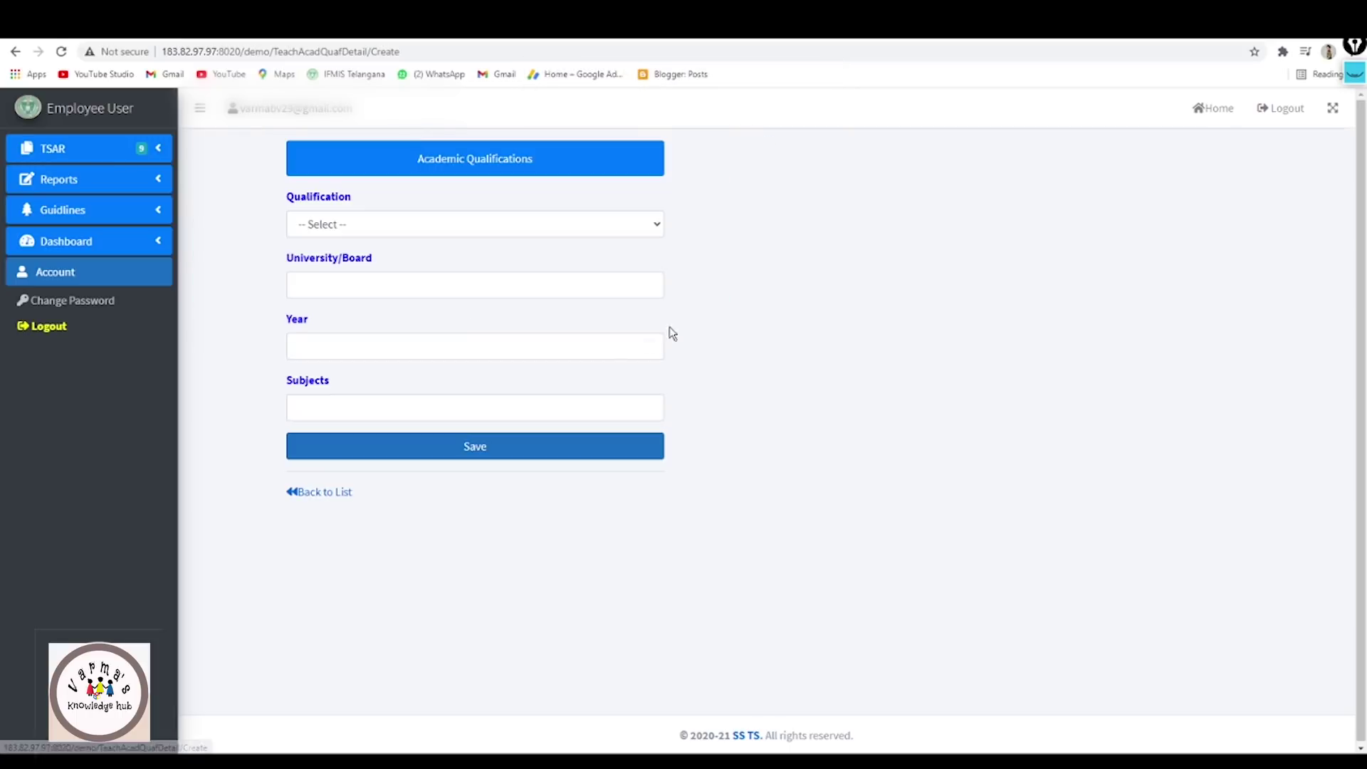
{"action": "left_click", "coordinate": [370, 224]}
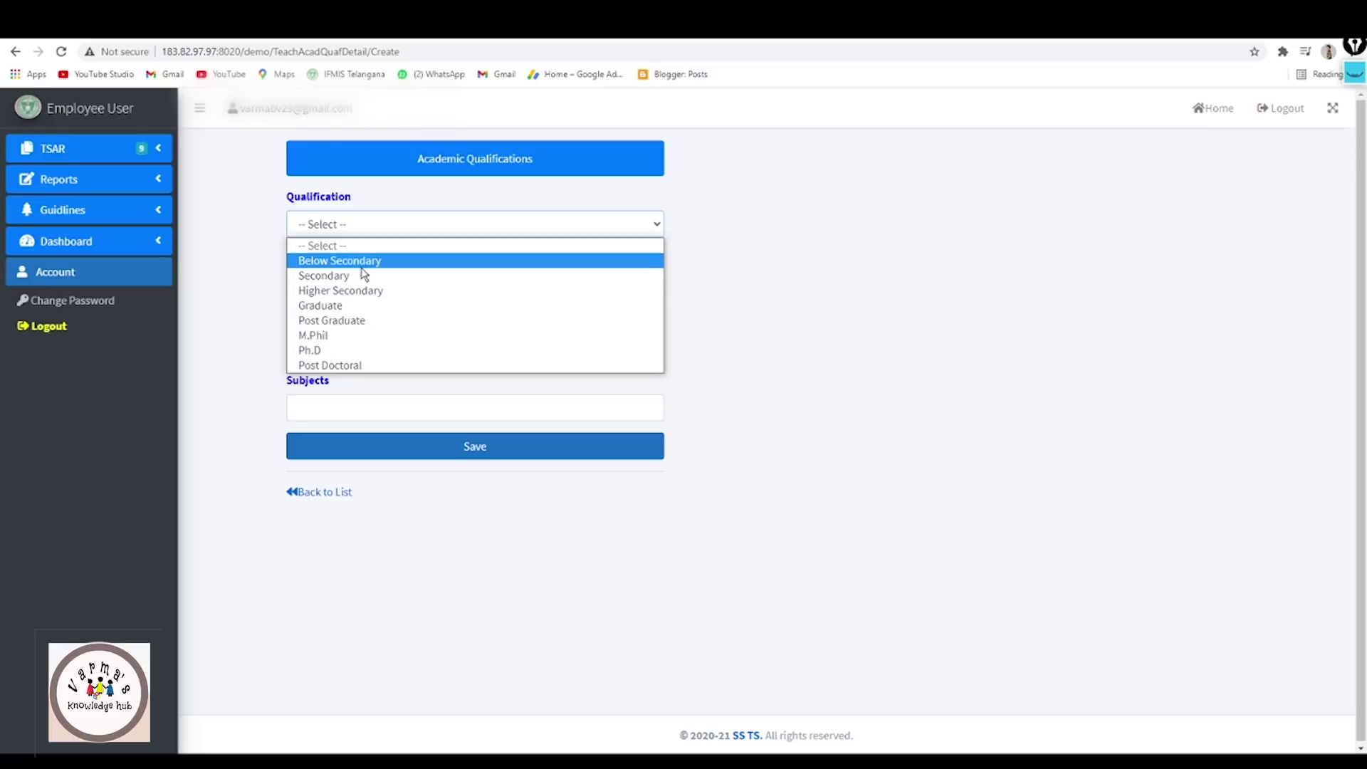
{"action": "left_click", "coordinate": [363, 292]}
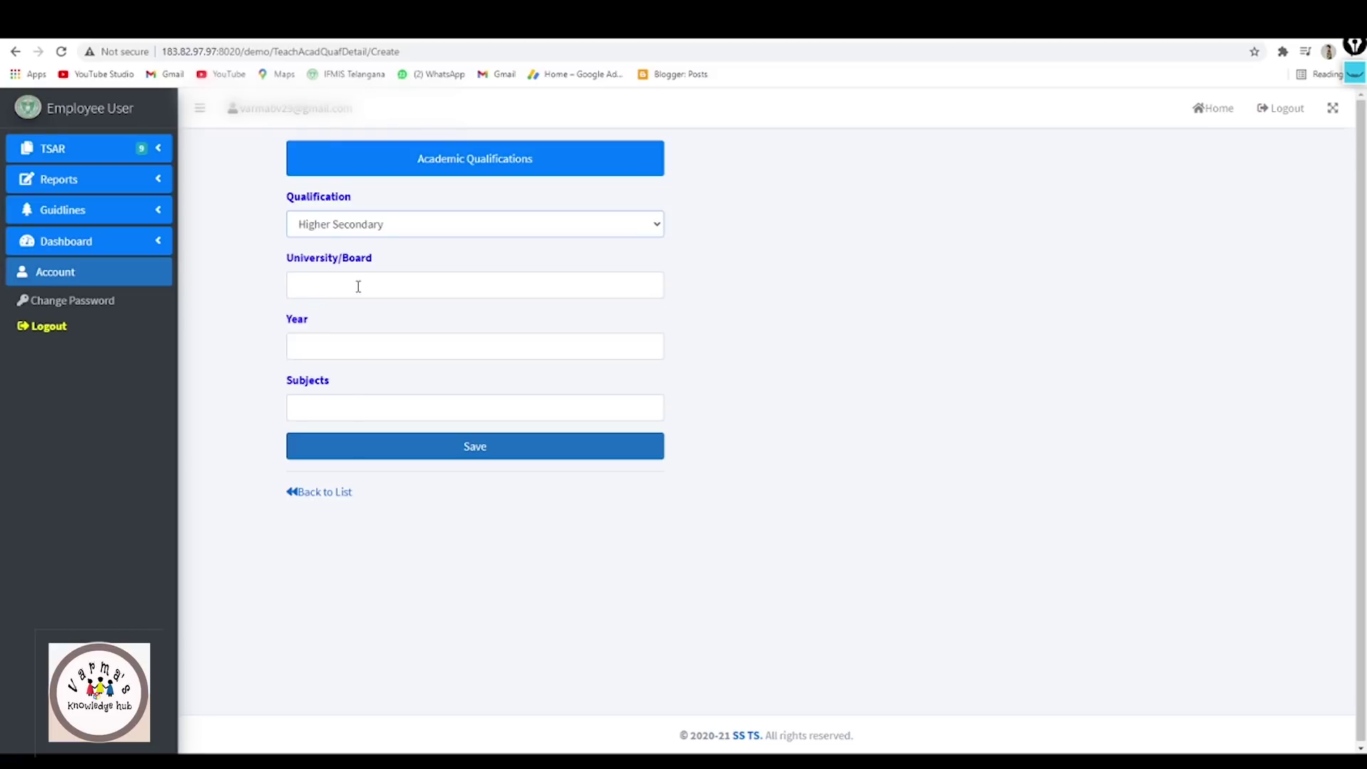
{"action": "left_click", "coordinate": [358, 287]}
{"action": "left_click", "coordinate": [464, 228]}
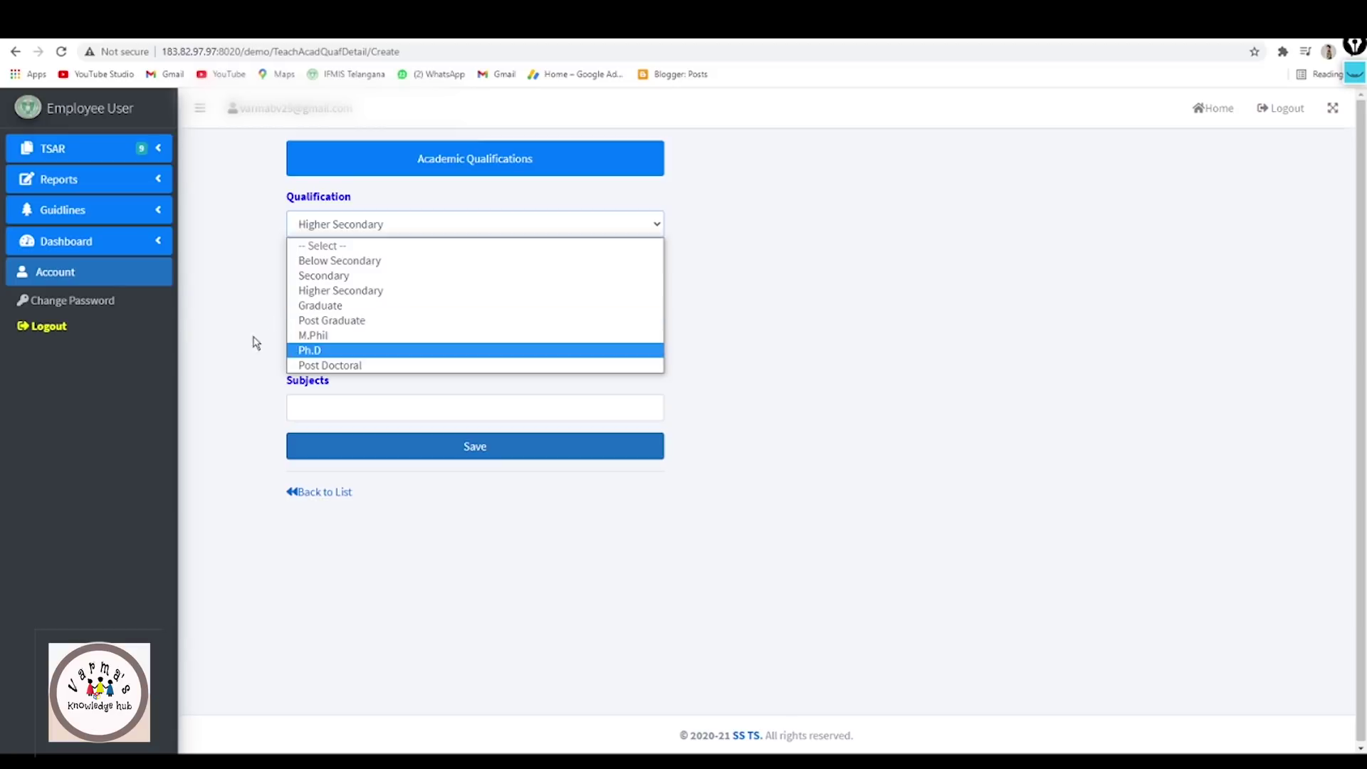
{"action": "left_click", "coordinate": [233, 324]}
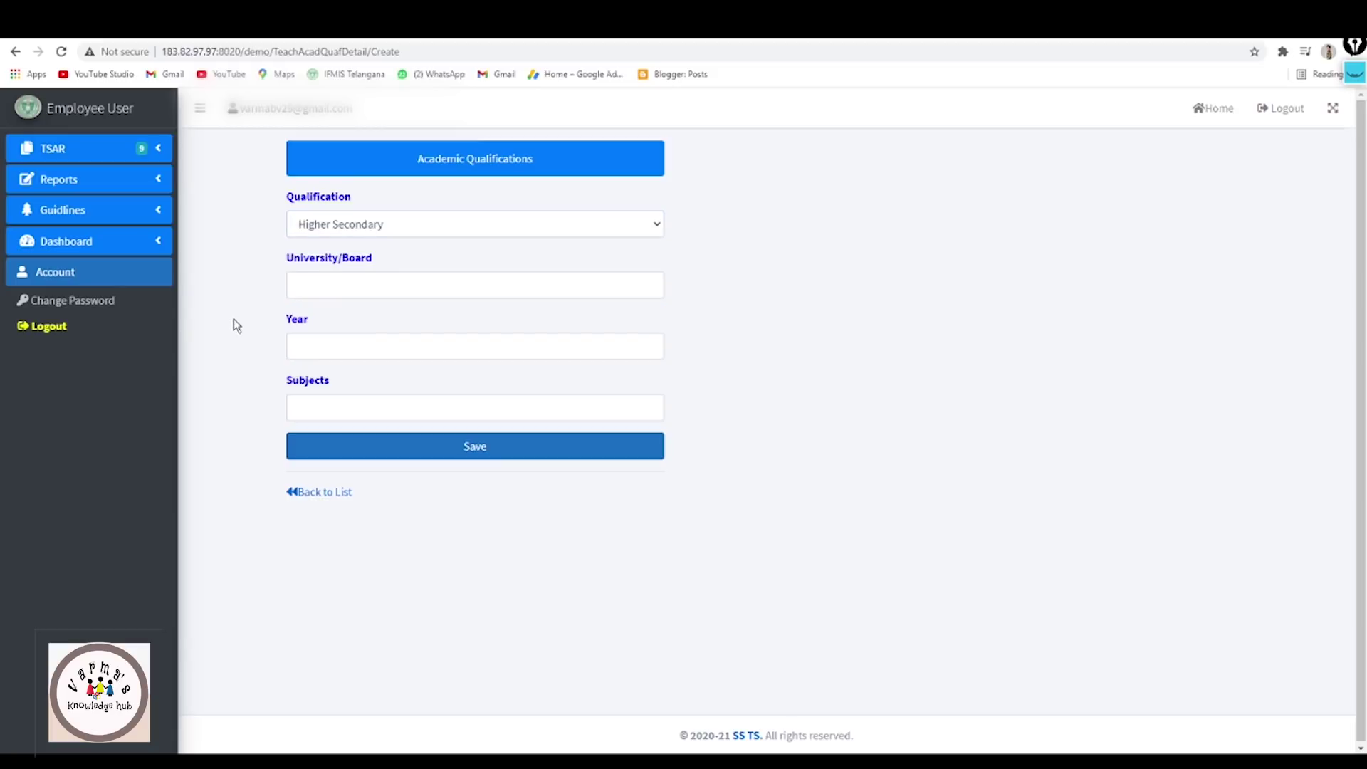
{"action": "left_click", "coordinate": [334, 493]}
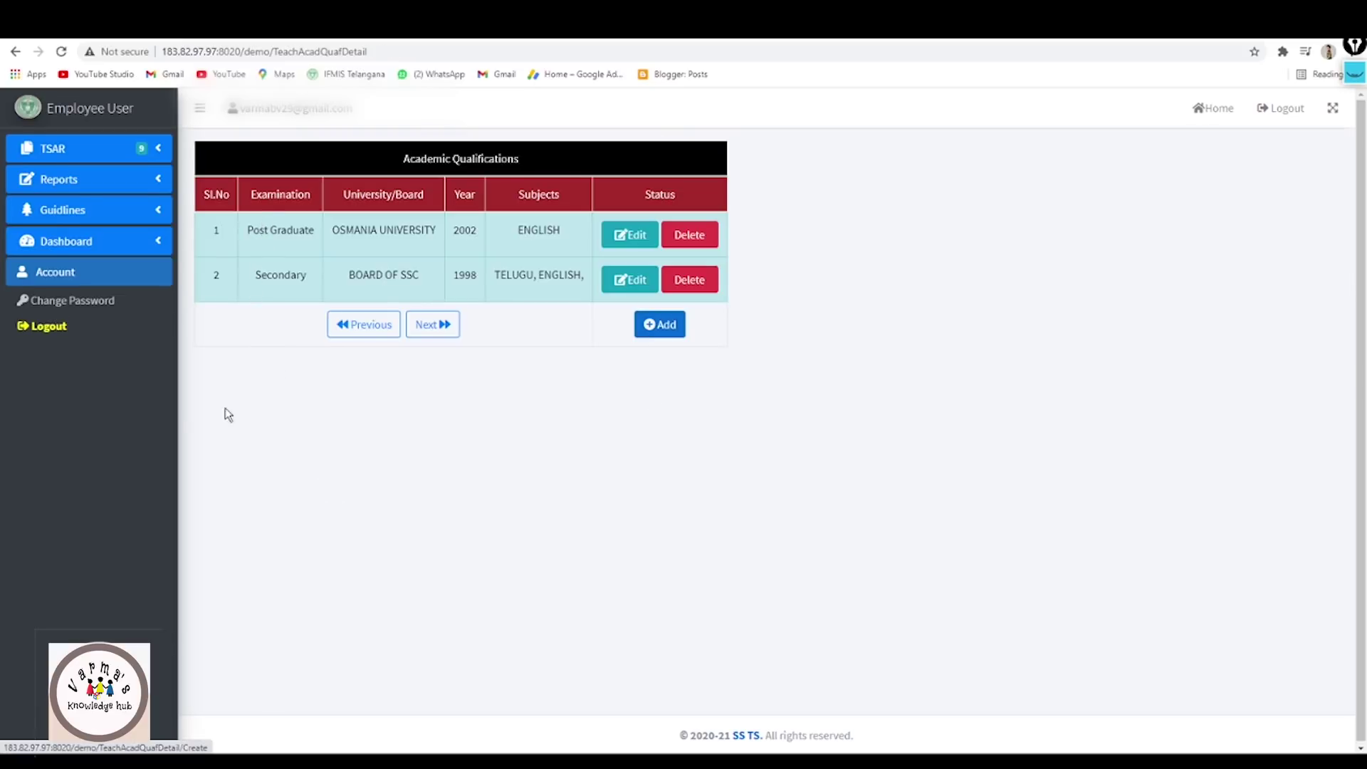
Open the Prof Qualifications section of TSAR to reach the Professional Qualification entry form.
{"action": "left_click", "coordinate": [168, 150]}
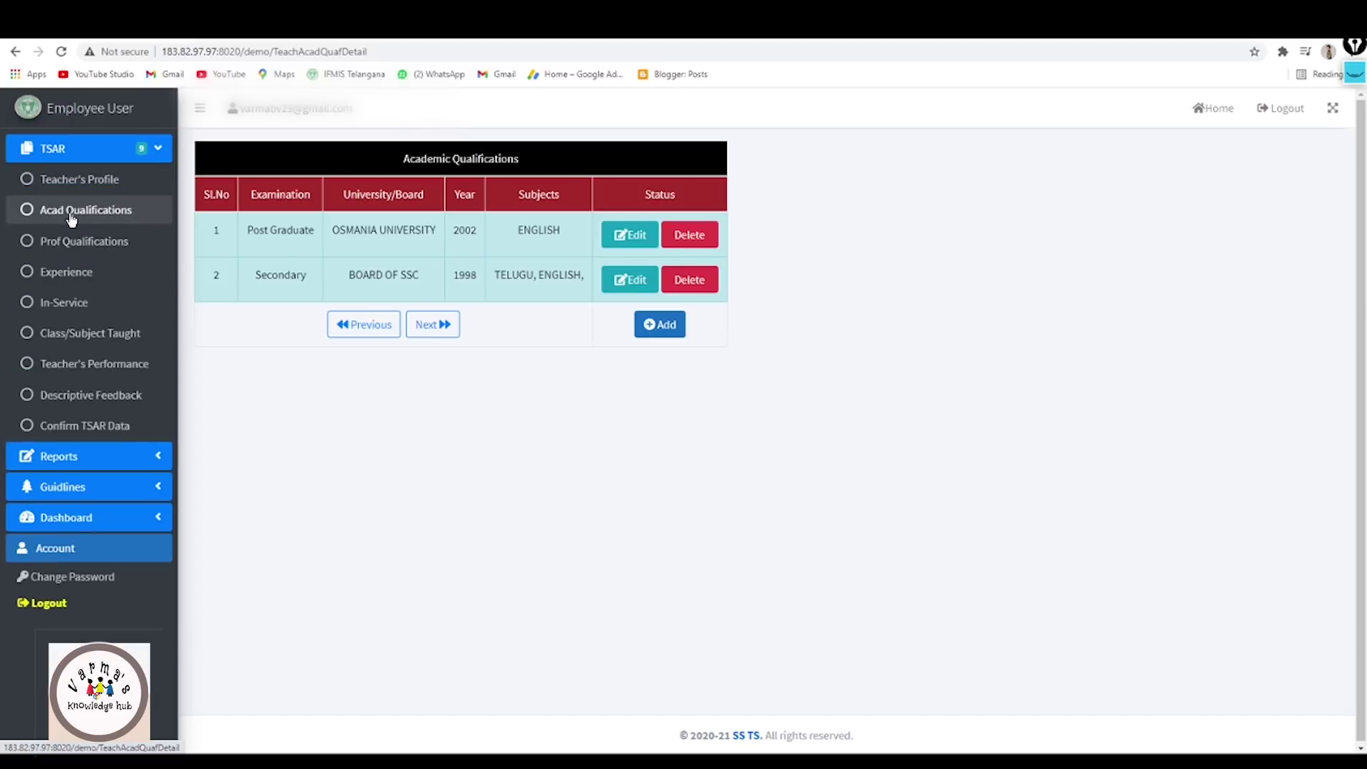
{"action": "left_click", "coordinate": [84, 241]}
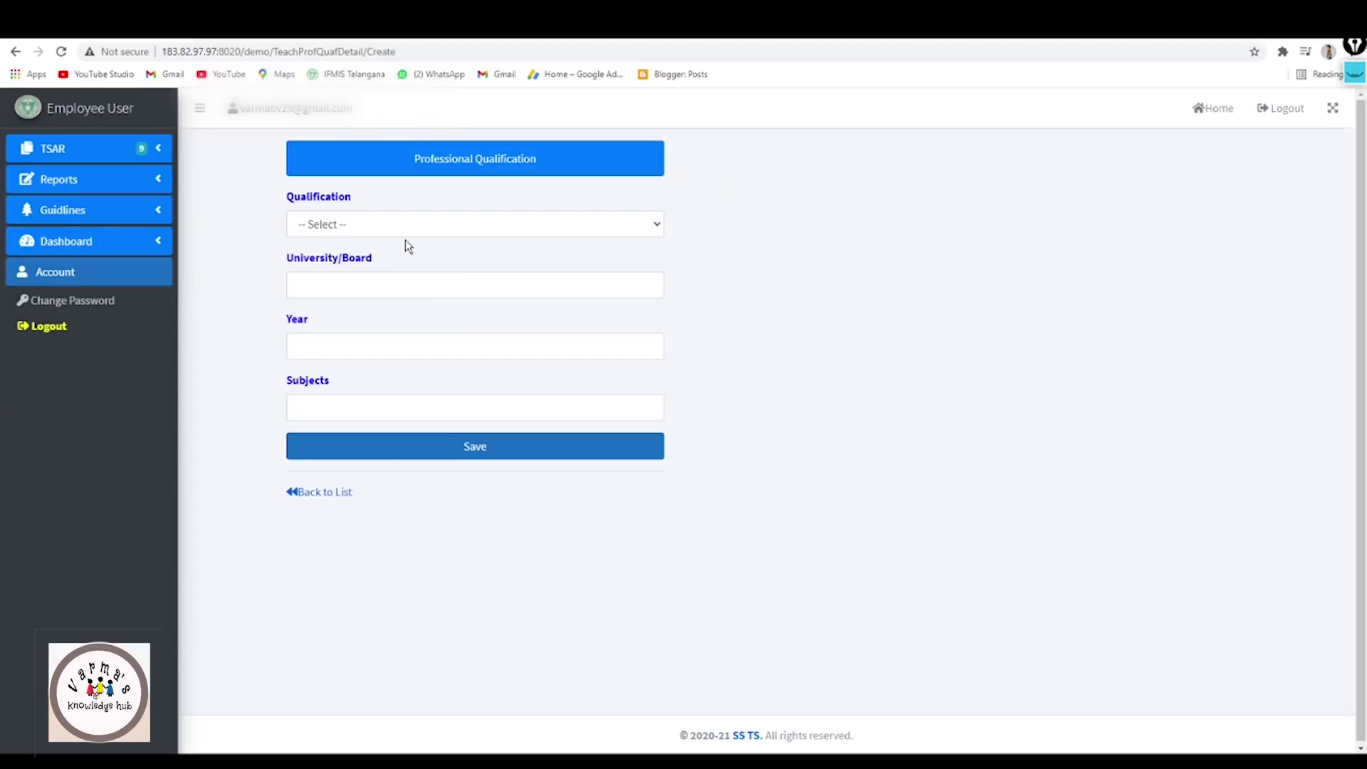
{"action": "left_click", "coordinate": [168, 151]}
{"action": "left_click", "coordinate": [61, 237]}
Set the professional qualification to Bachelor of Elementary Education (B.El. Ed.) and review the other available qualifications.
{"action": "left_click", "coordinate": [480, 222]}
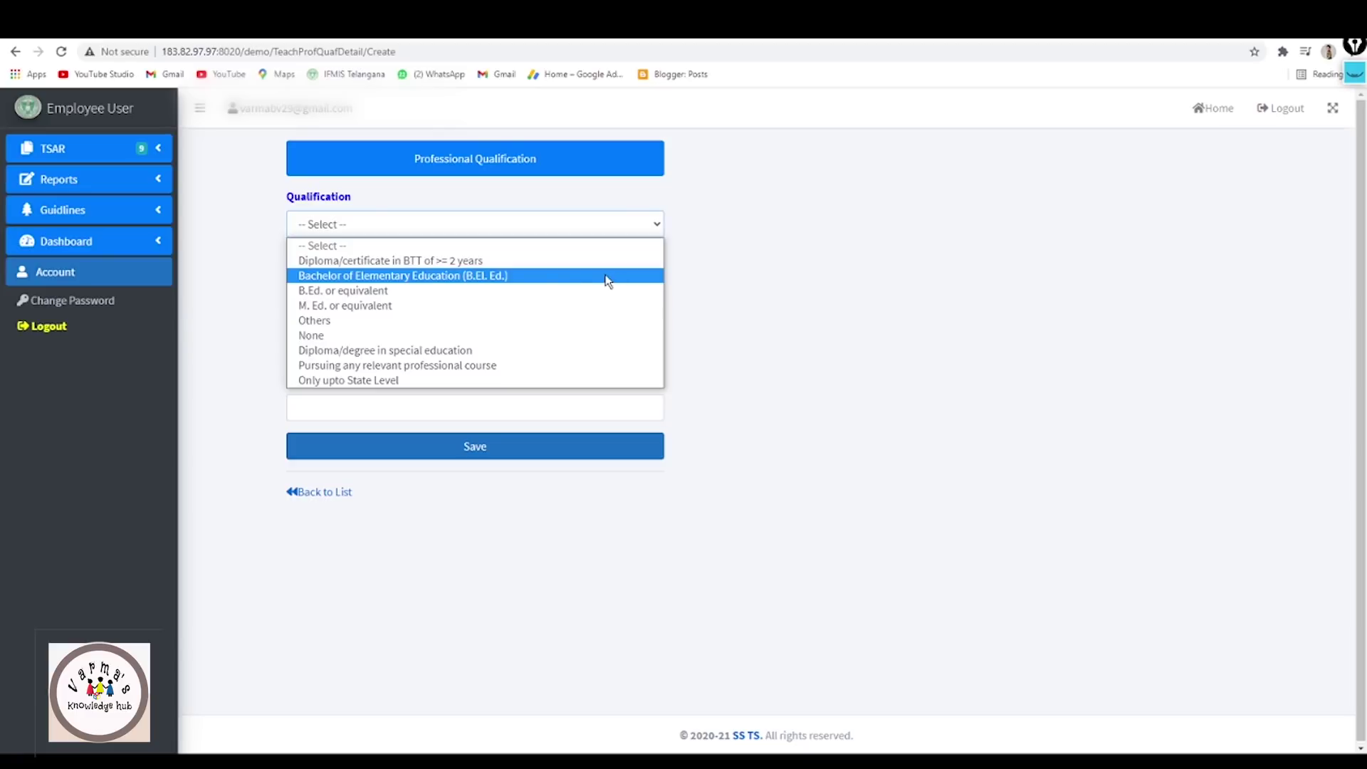
{"action": "left_click", "coordinate": [518, 277]}
{"action": "left_click", "coordinate": [384, 224]}
{"action": "left_click", "coordinate": [258, 284]}
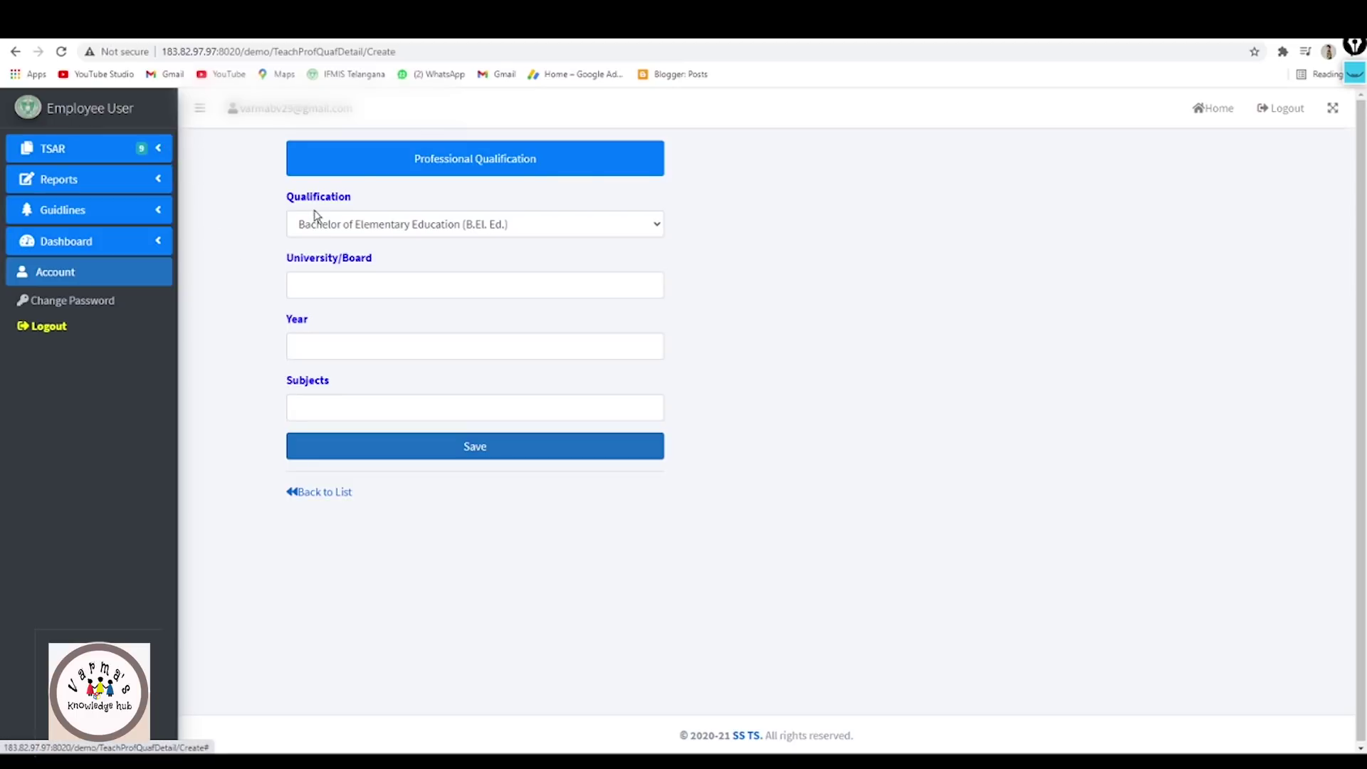
Fill in the professional qualification with OSMANIA UNIVERSITY, B.Ed. or equivalent, year 2002 and subjects "BIO SCIENCE, ENGLISH".
{"action": "left_click", "coordinate": [403, 288]}
{"action": "left_click", "coordinate": [385, 322]}
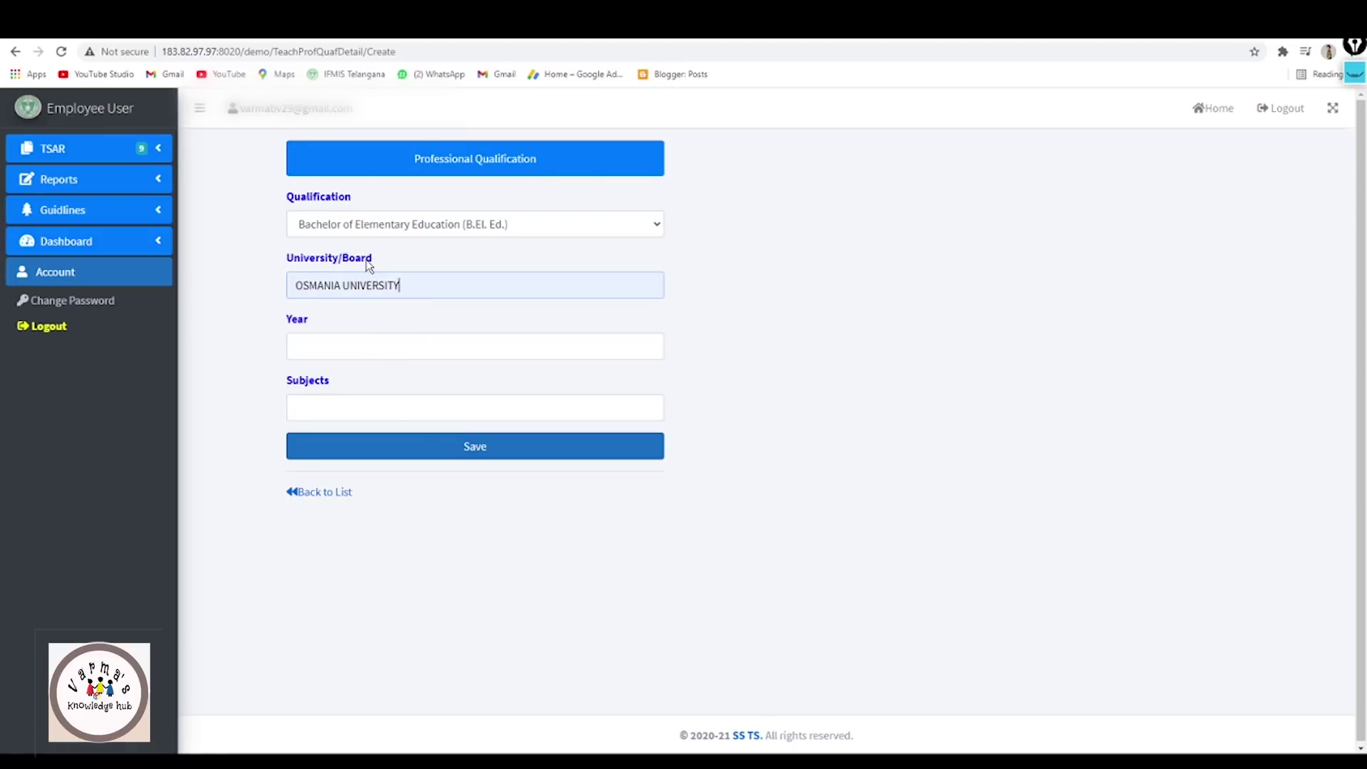
{"action": "left_click", "coordinate": [504, 229]}
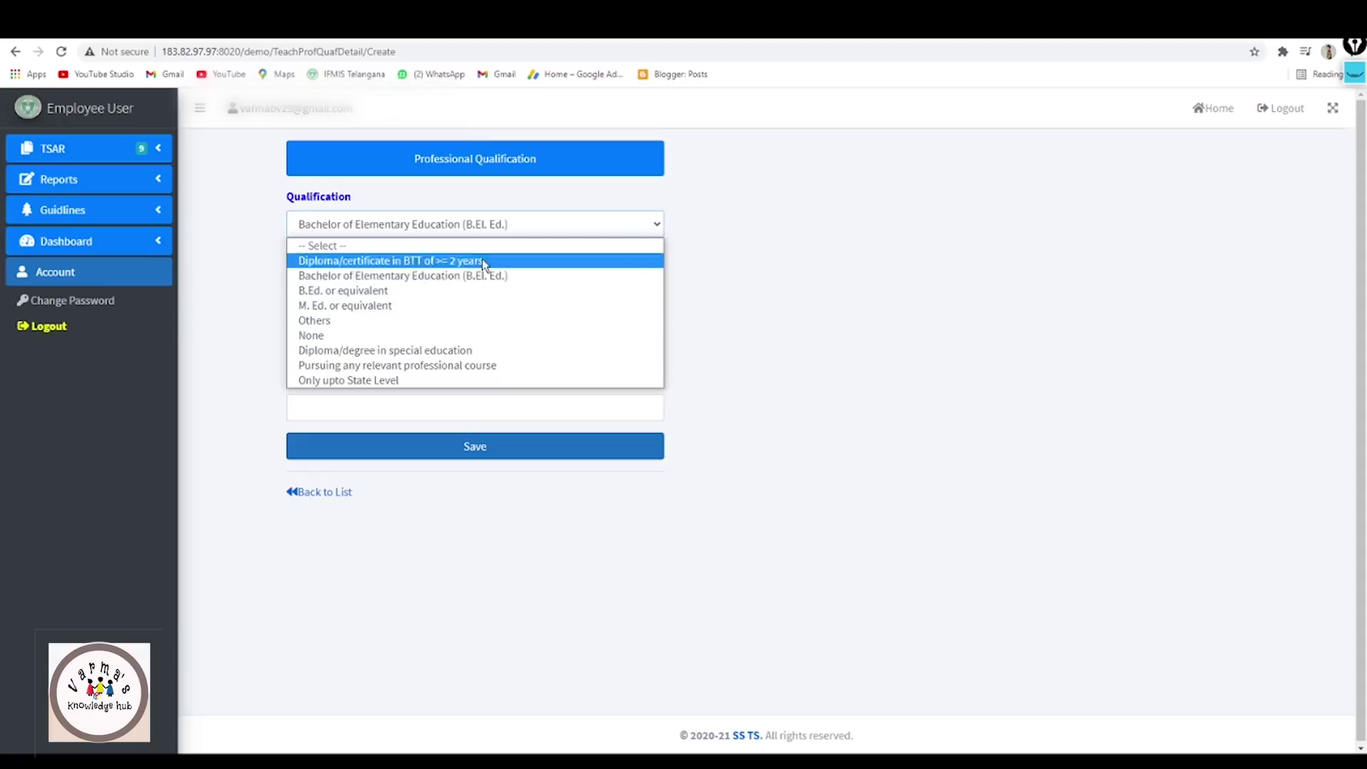
{"action": "left_click", "coordinate": [451, 291]}
{"action": "type", "text": "2002"}
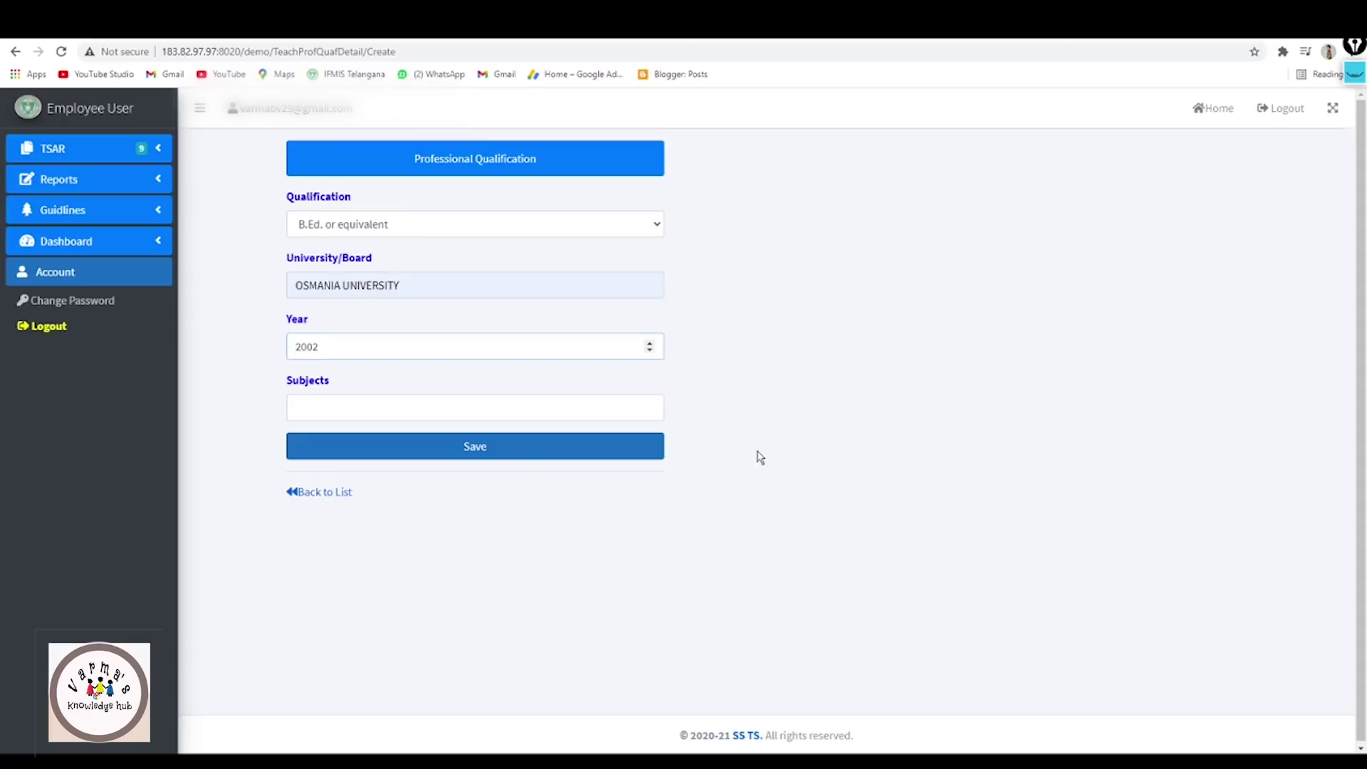
{"action": "left_click", "coordinate": [479, 403]}
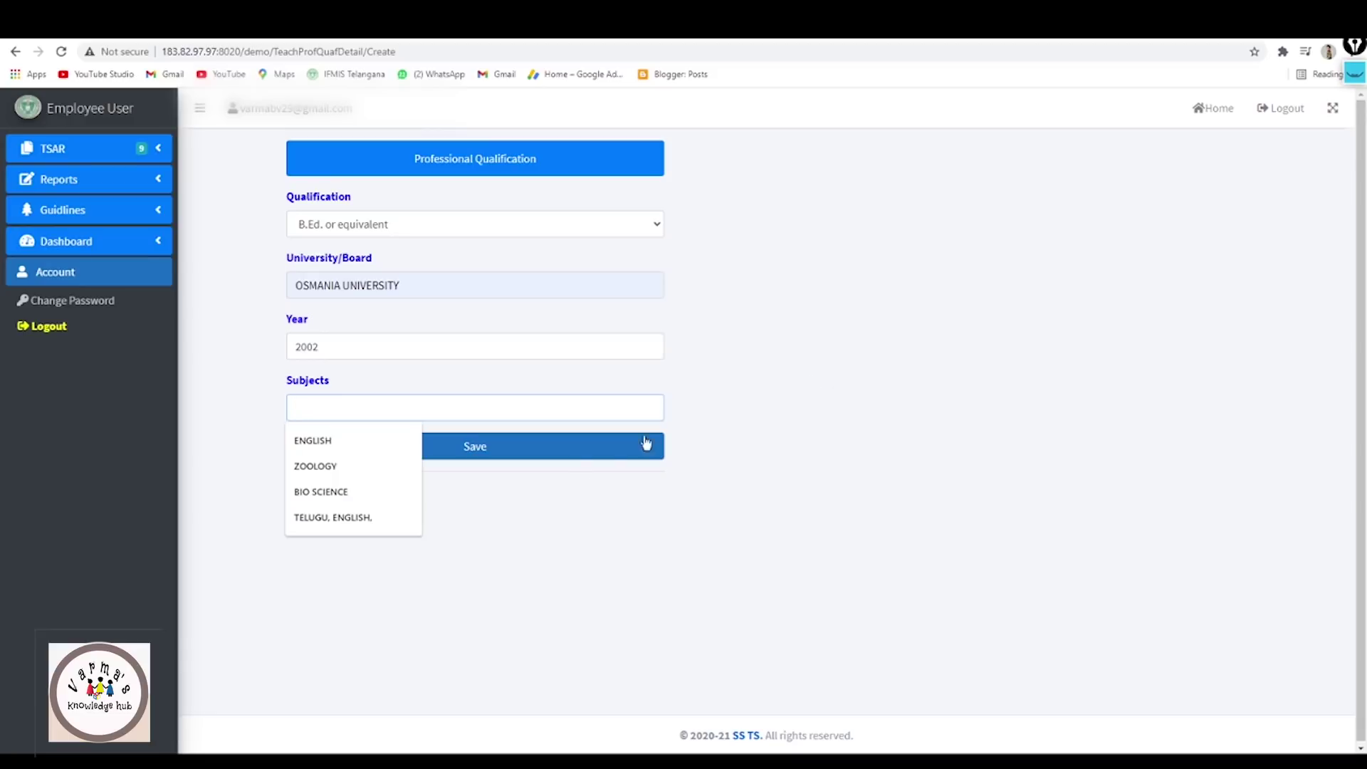
{"action": "left_click", "coordinate": [409, 517]}
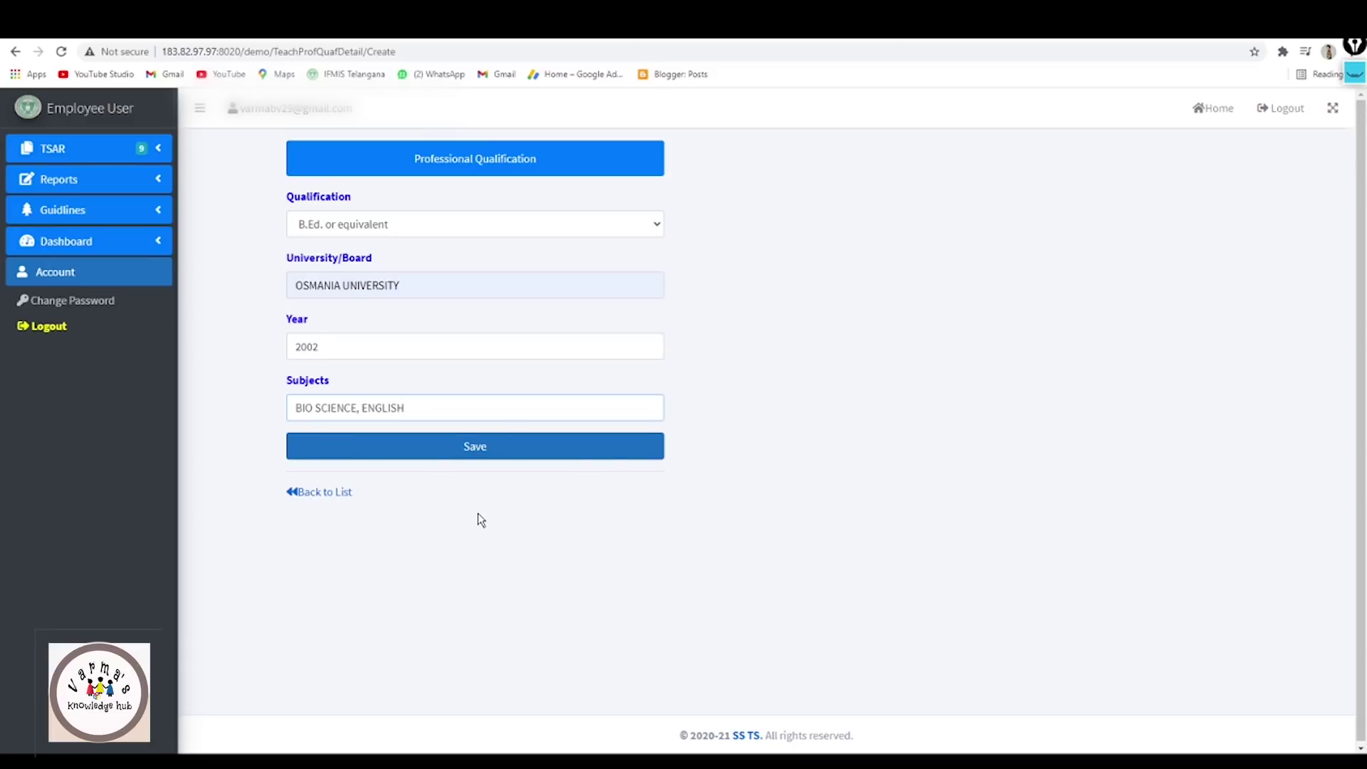
Save the professional qualification record and proceed to the Experiences entry form.
{"action": "left_click", "coordinate": [450, 454]}
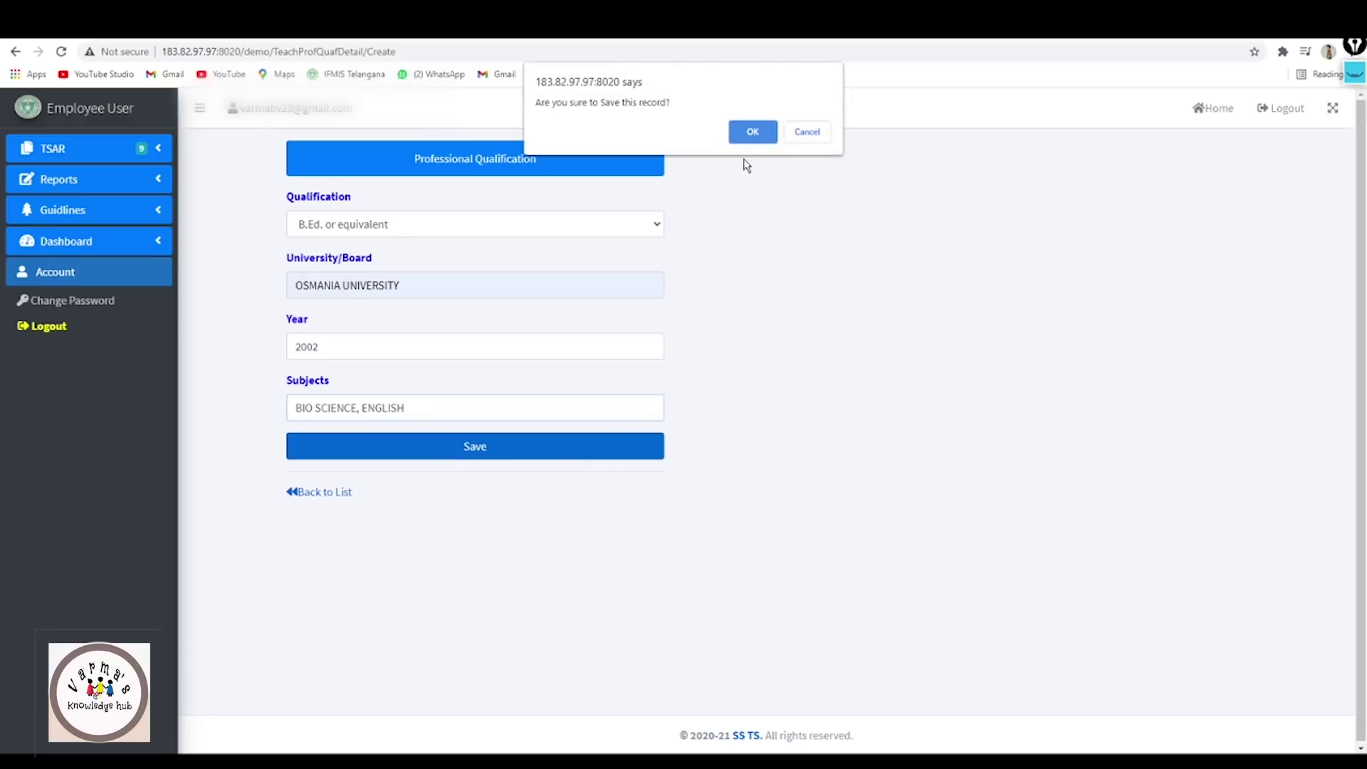
{"action": "left_click", "coordinate": [744, 128]}
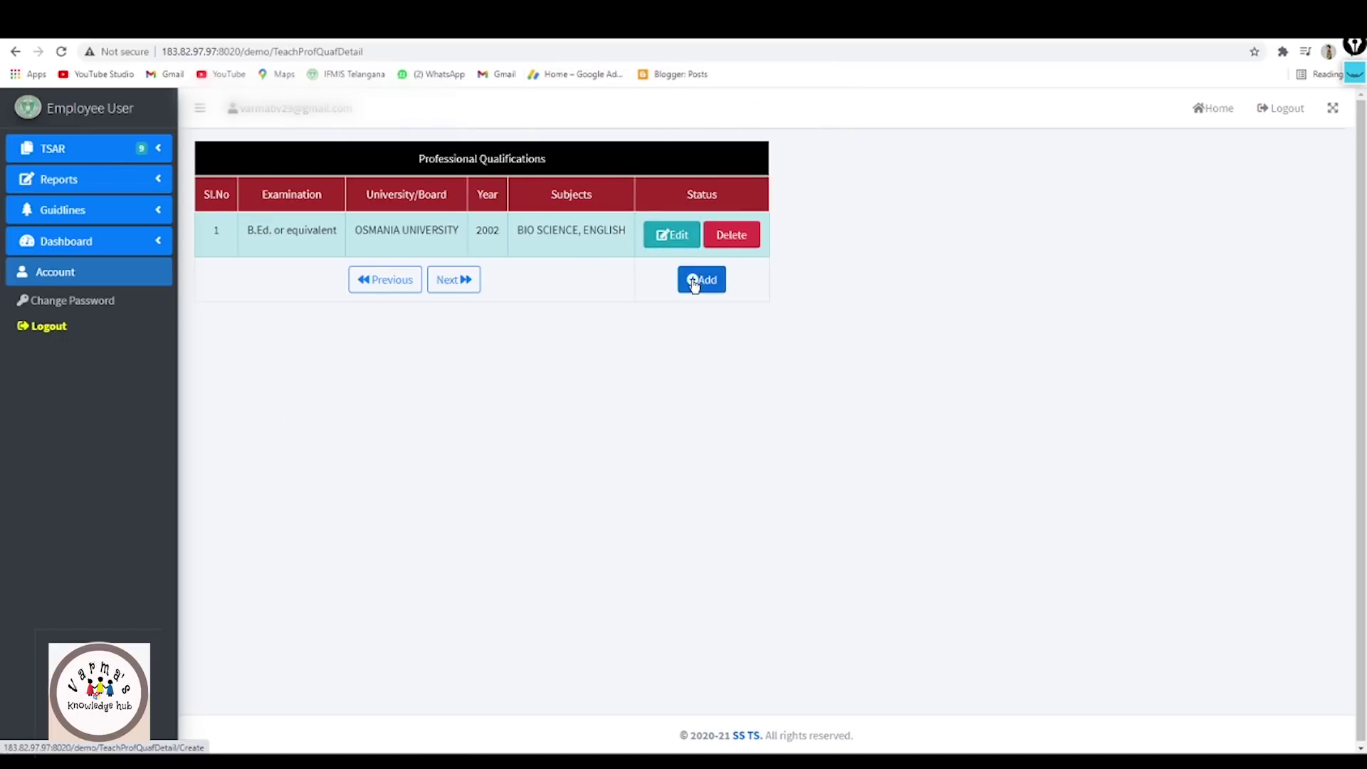
{"action": "left_click", "coordinate": [448, 281]}
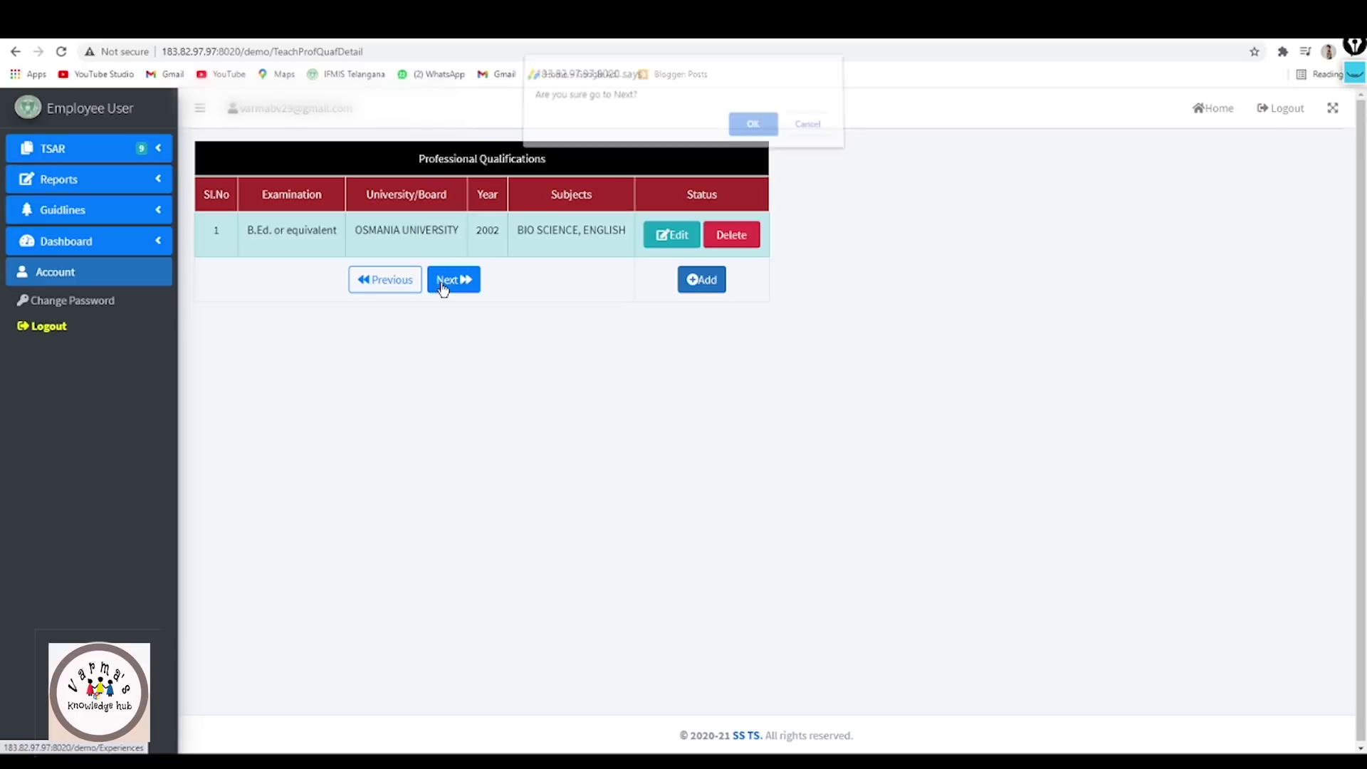
{"action": "left_click", "coordinate": [768, 131]}
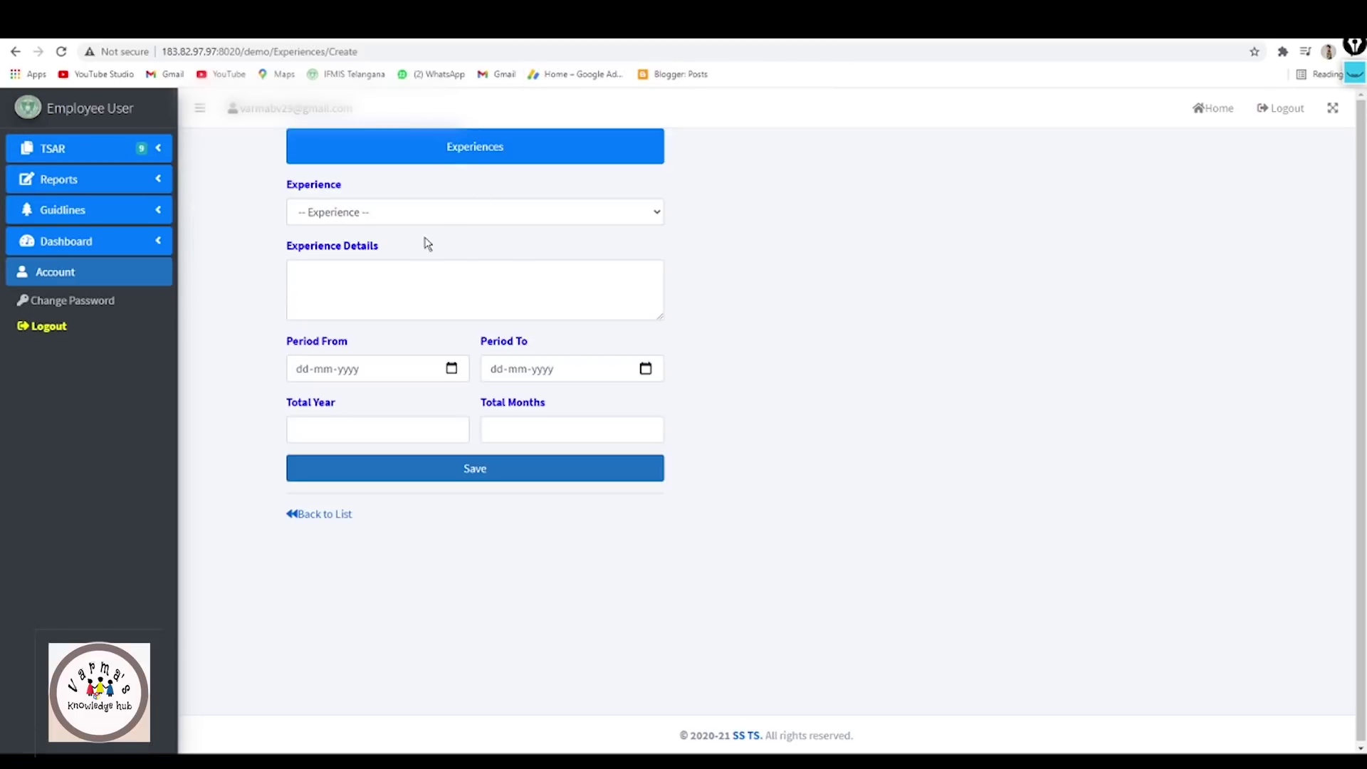
Review the experience types and set the experience to Teaching - PRT.
{"action": "left_click", "coordinate": [418, 214]}
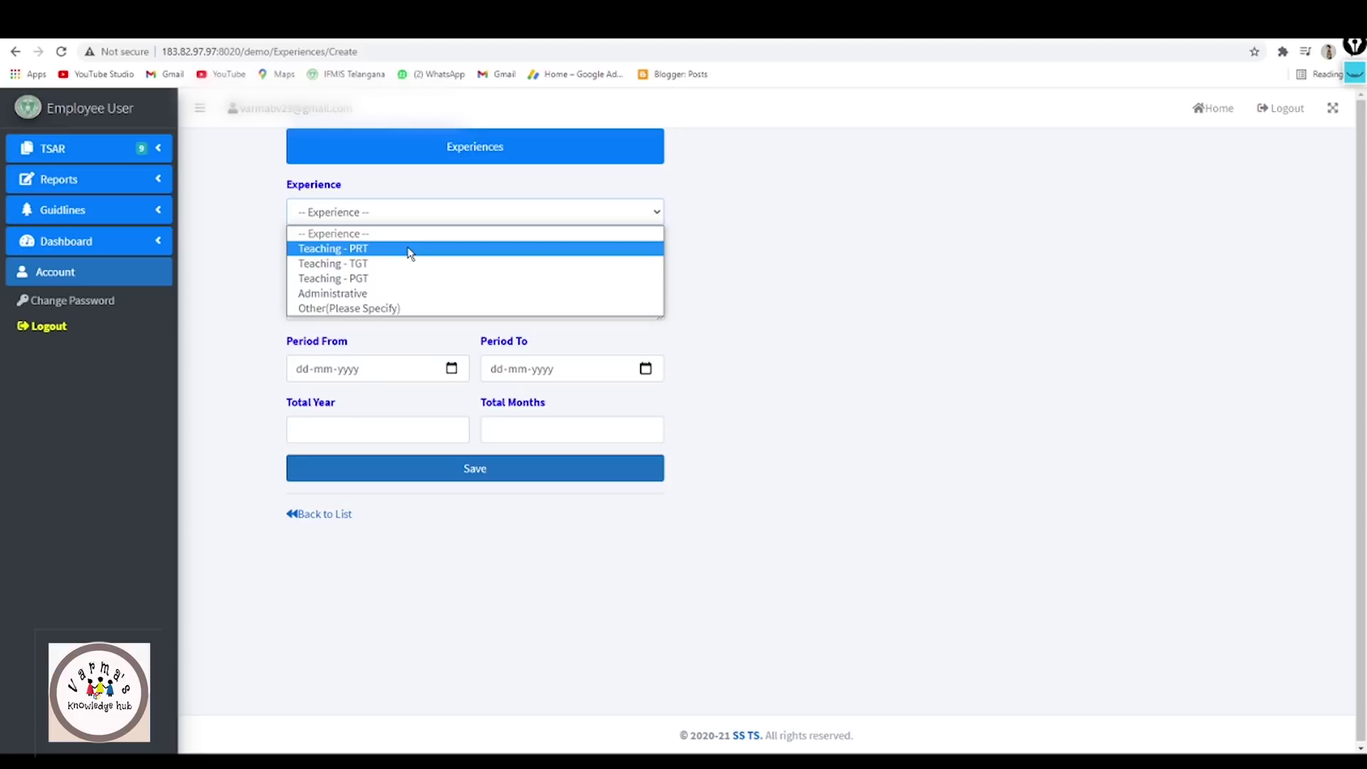
{"action": "left_click", "coordinate": [404, 310]}
{"action": "left_click", "coordinate": [409, 214]}
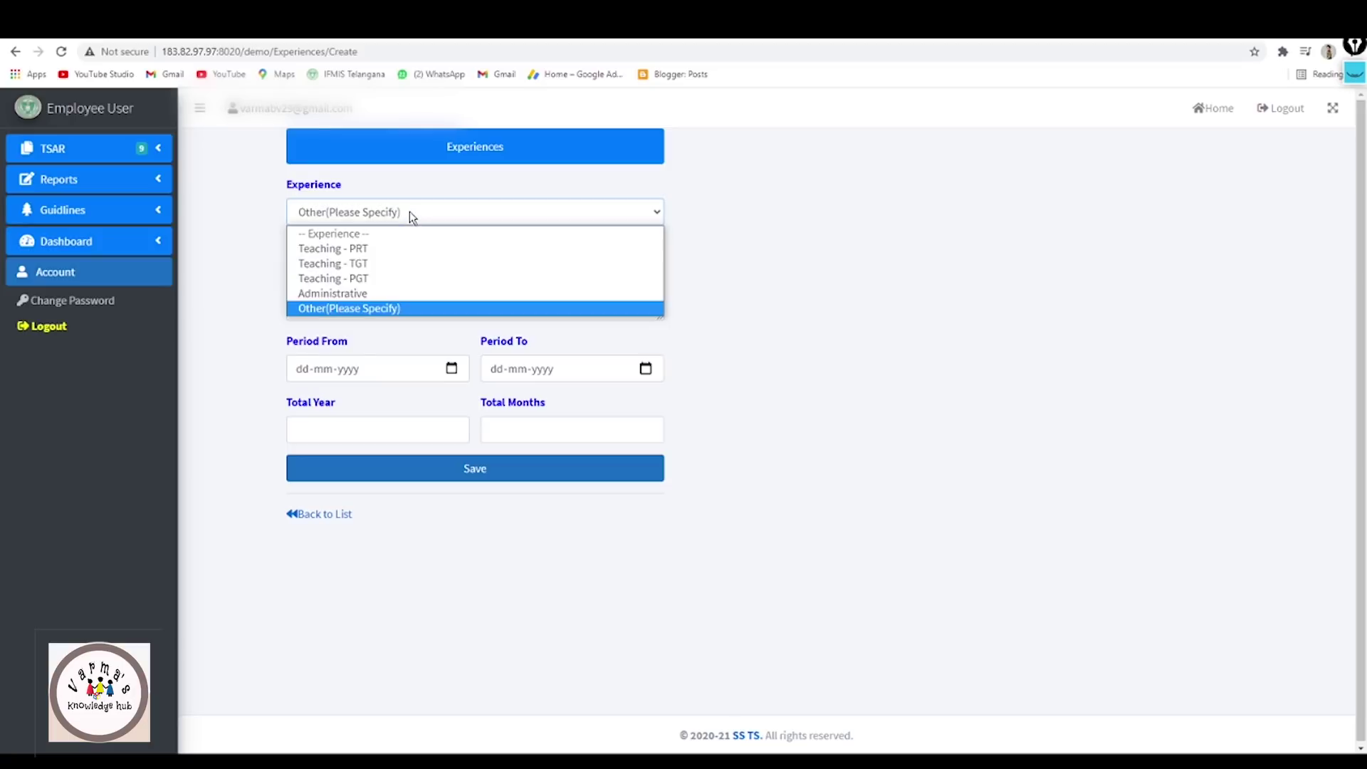
{"action": "left_click", "coordinate": [391, 249]}
{"action": "left_click", "coordinate": [458, 285]}
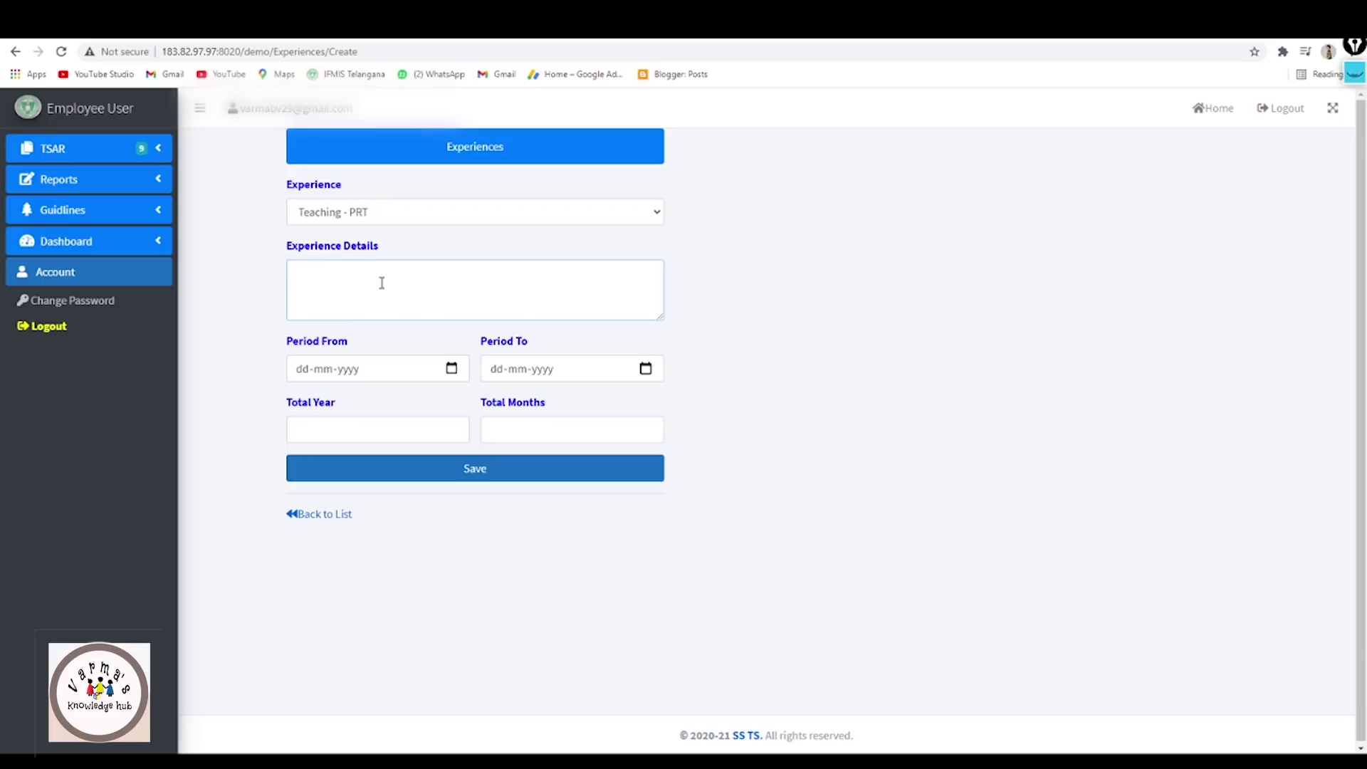
Set the start date of the teaching experience period to 16-02-2021.
{"action": "left_click", "coordinate": [311, 371]}
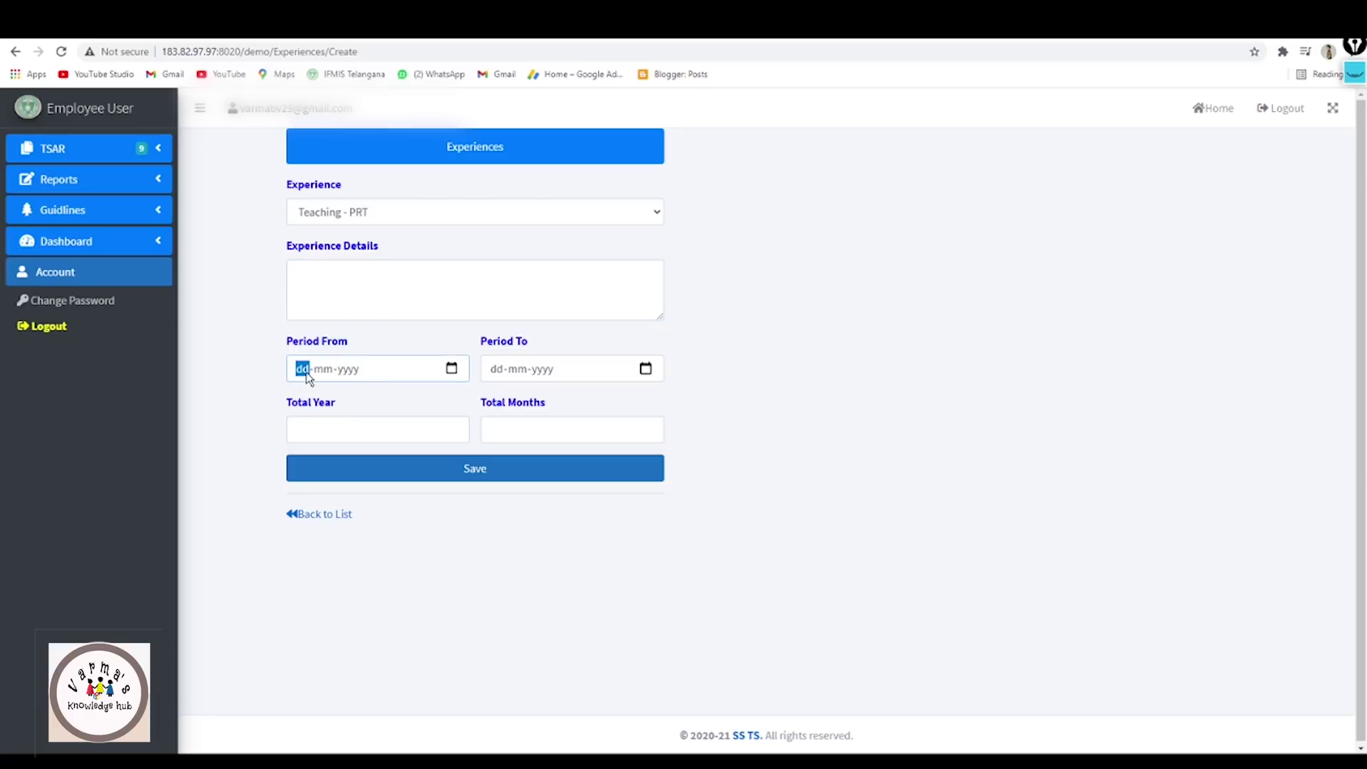
{"action": "scroll", "coordinate": [260, 372], "scroll_direction": "down", "scroll_amount": 1}
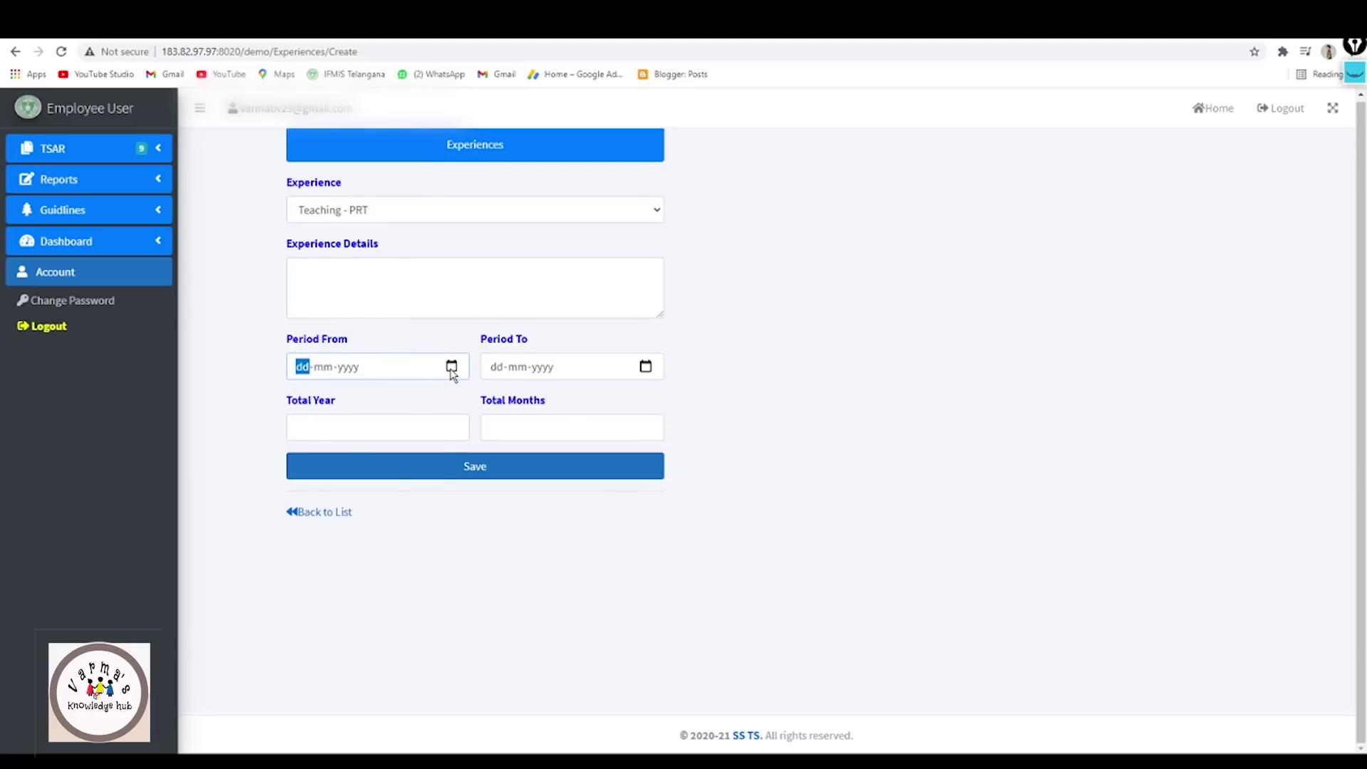
{"action": "left_click", "coordinate": [453, 367]}
{"action": "left_click", "coordinate": [398, 398]}
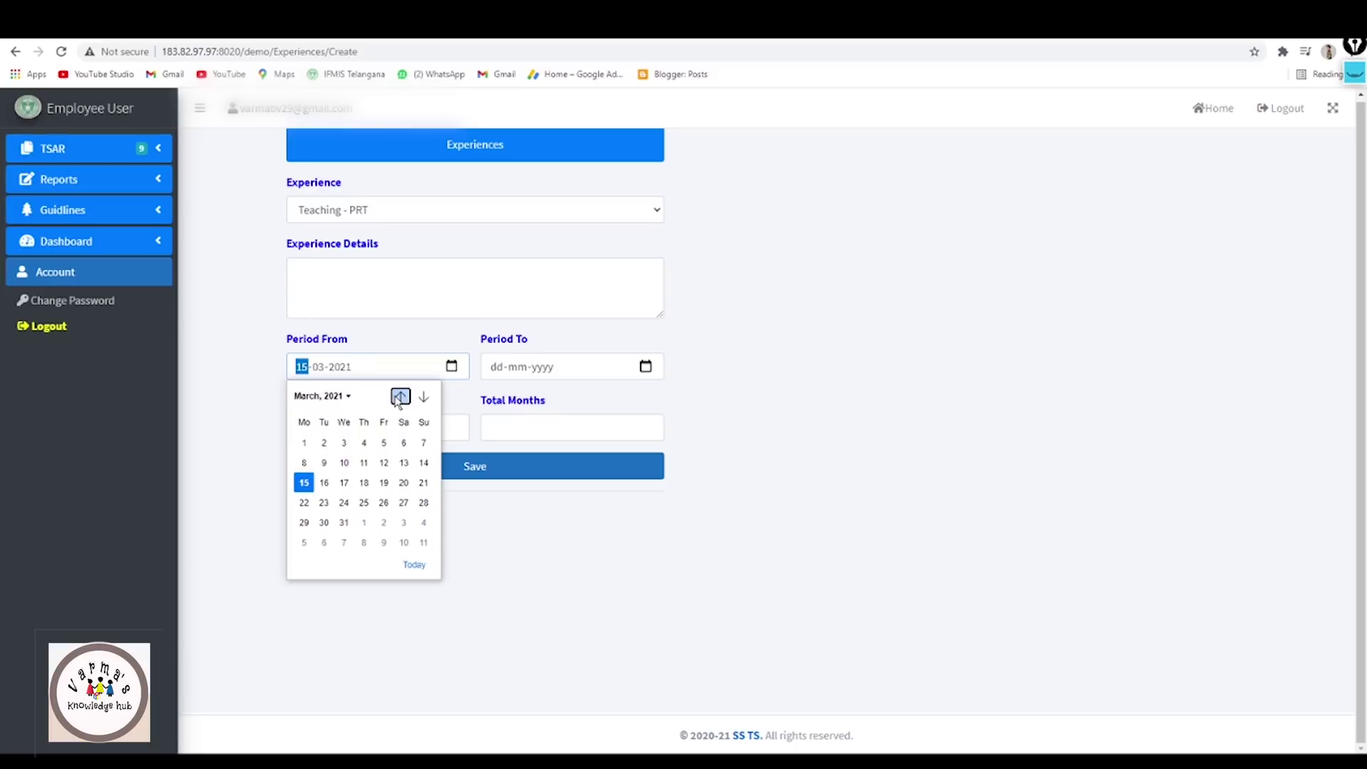
{"action": "left_click", "coordinate": [344, 397]}
{"action": "scroll", "coordinate": [344, 514], "scroll_direction": "down", "scroll_amount": 3}
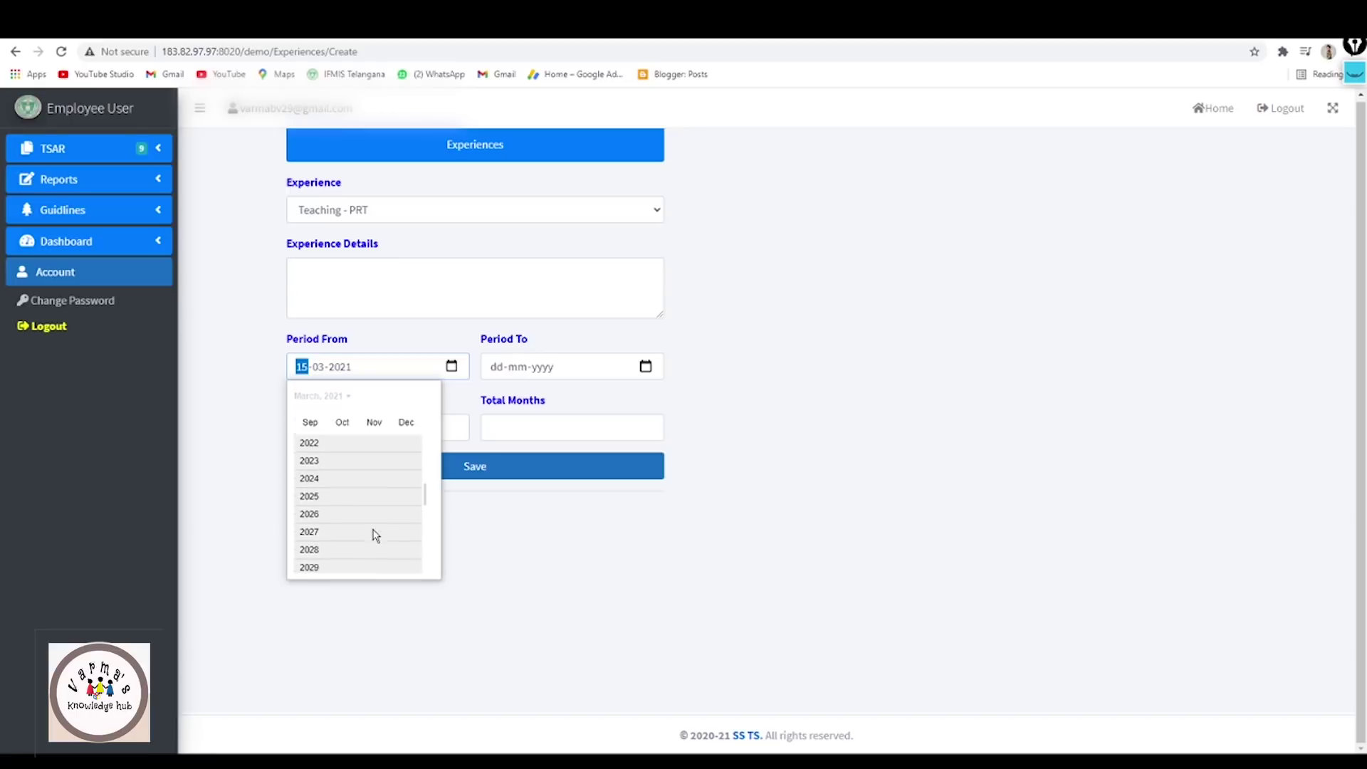
{"action": "scroll", "coordinate": [363, 512], "scroll_direction": "up", "scroll_amount": 4}
{"action": "left_click", "coordinate": [336, 444]}
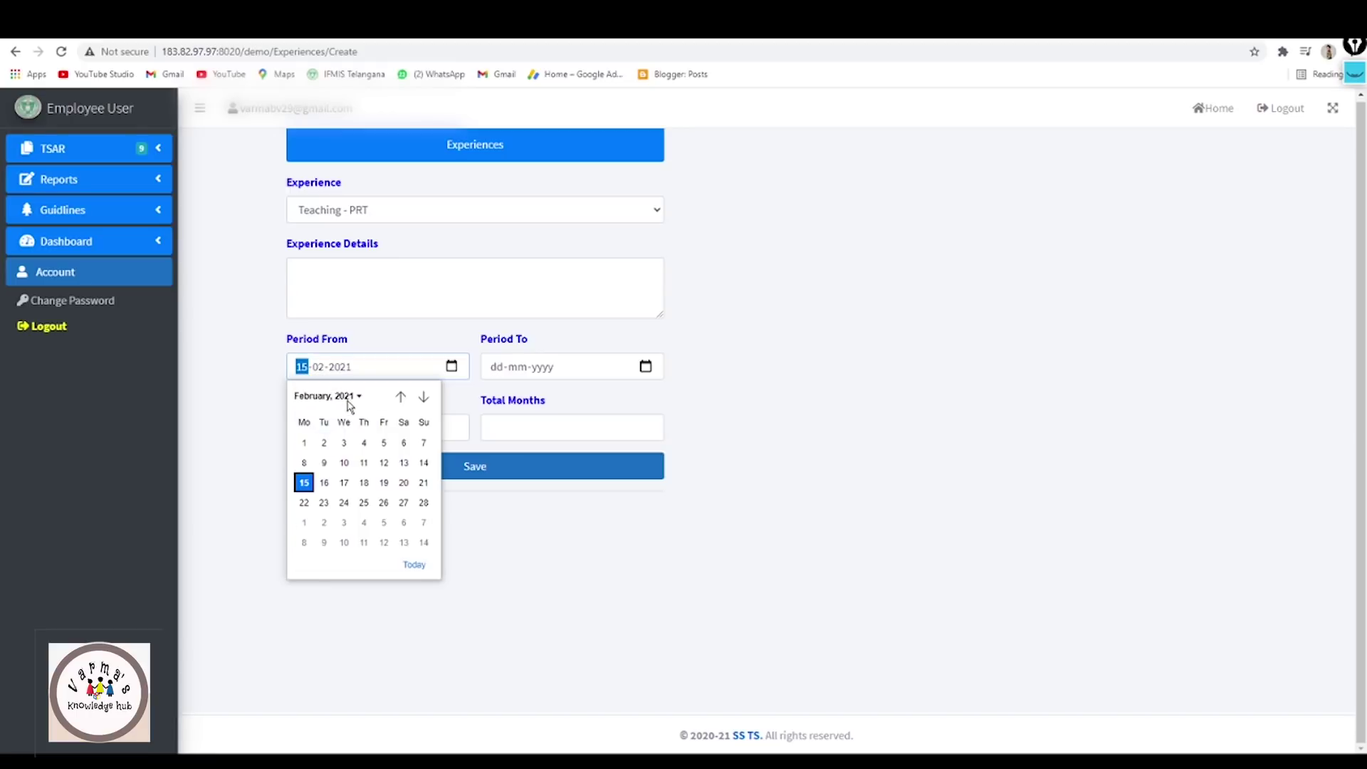
{"action": "left_click", "coordinate": [324, 483]}
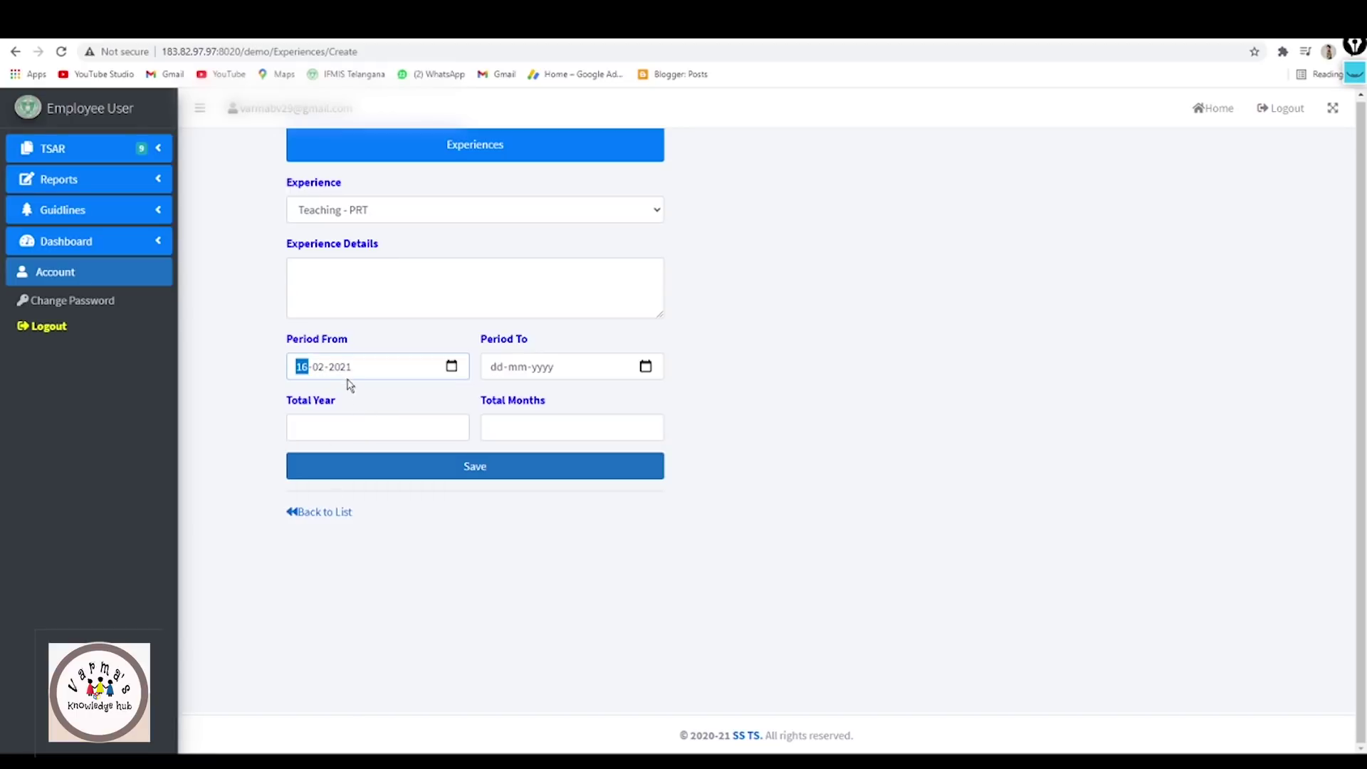
Set the end date of the teaching experience period to 15-04-2021.
{"action": "left_click", "coordinate": [542, 368]}
{"action": "left_click", "coordinate": [646, 366]}
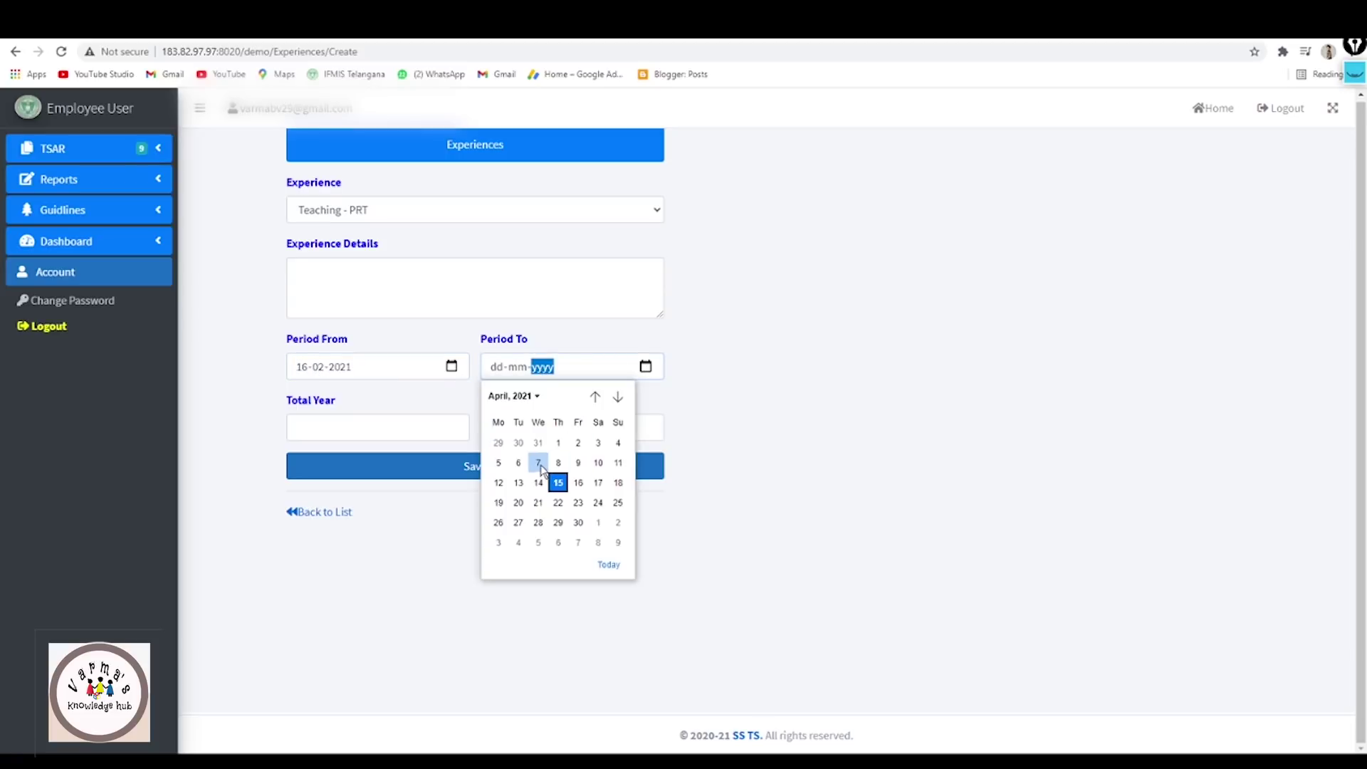
{"action": "left_click", "coordinate": [559, 483]}
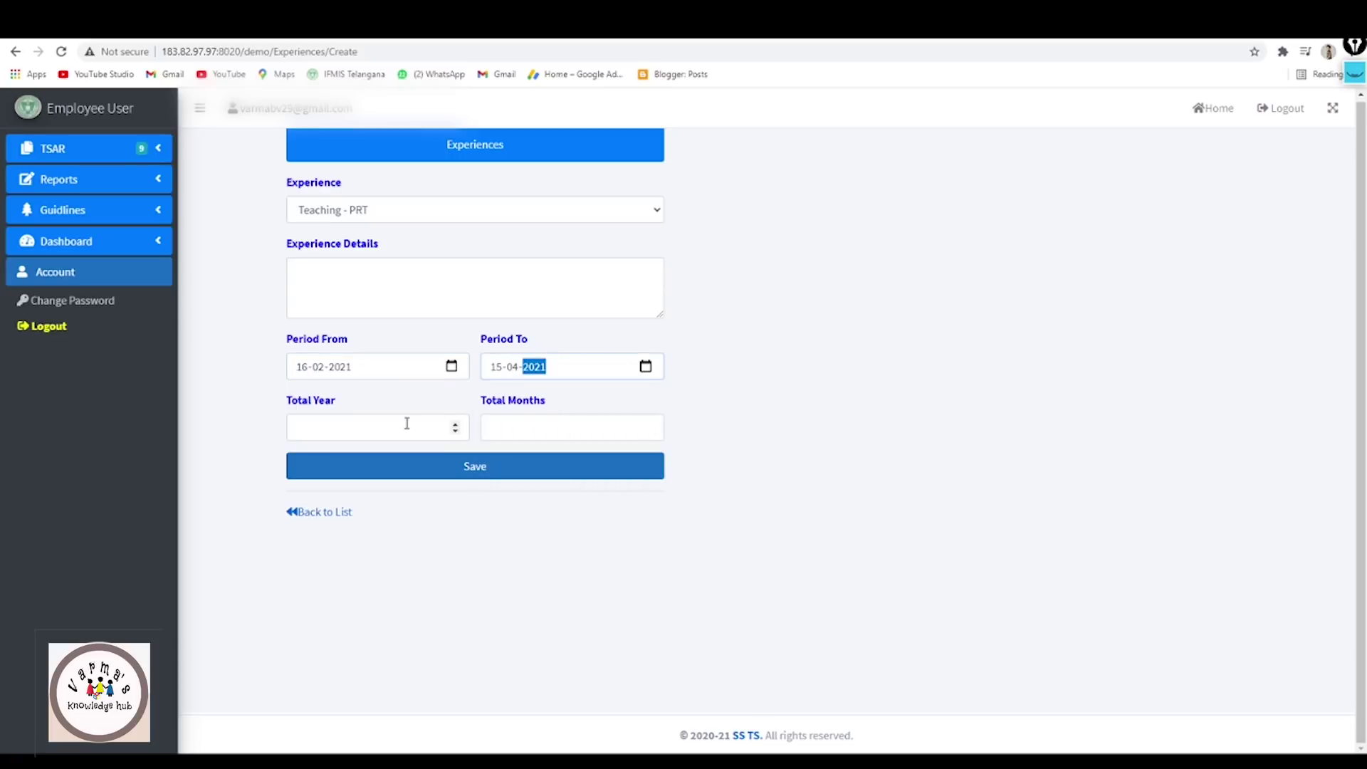
Enter a total experience of 18 years and 2 months, and try to save the record.
{"action": "left_click", "coordinate": [229, 427]}
{"action": "left_click", "coordinate": [513, 423]}
{"action": "left_click", "coordinate": [370, 431]}
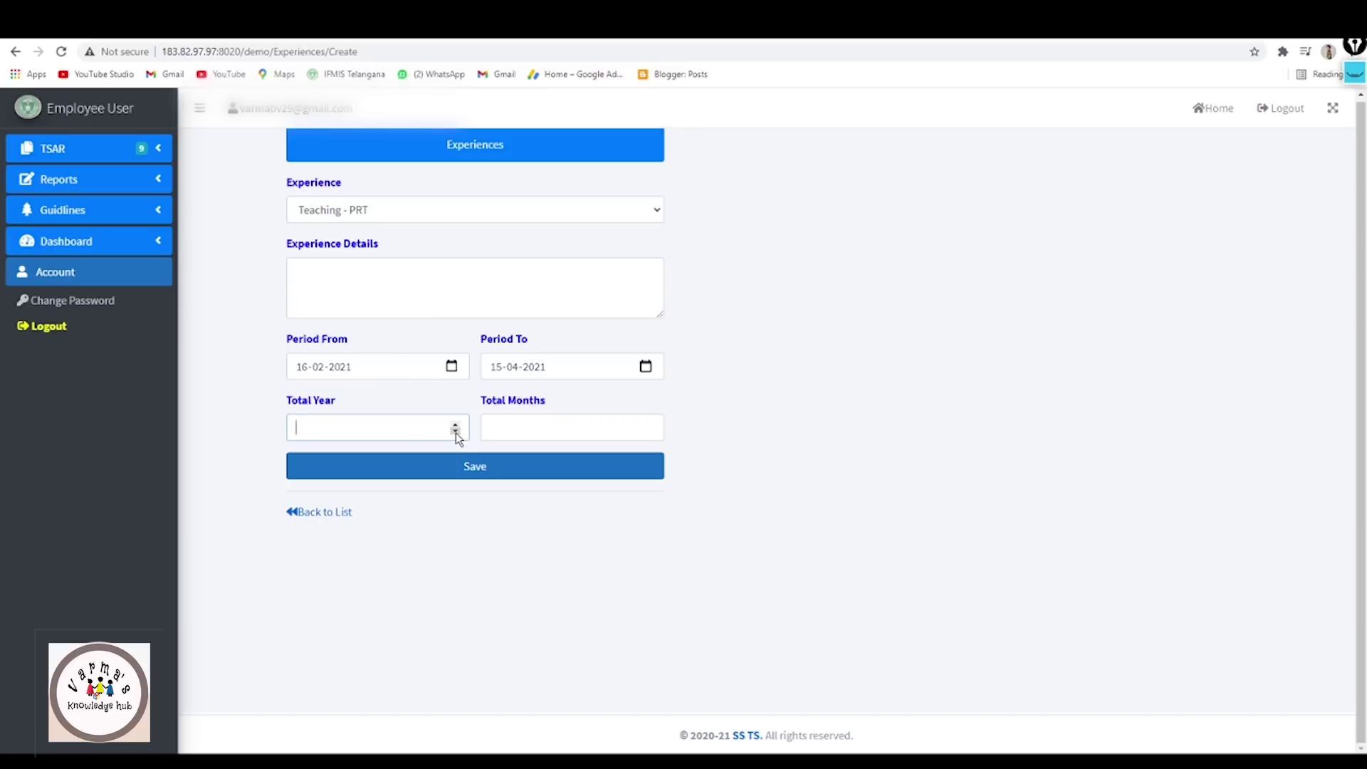
{"action": "left_click", "coordinate": [455, 425]}
{"action": "key", "text": "Tab"}
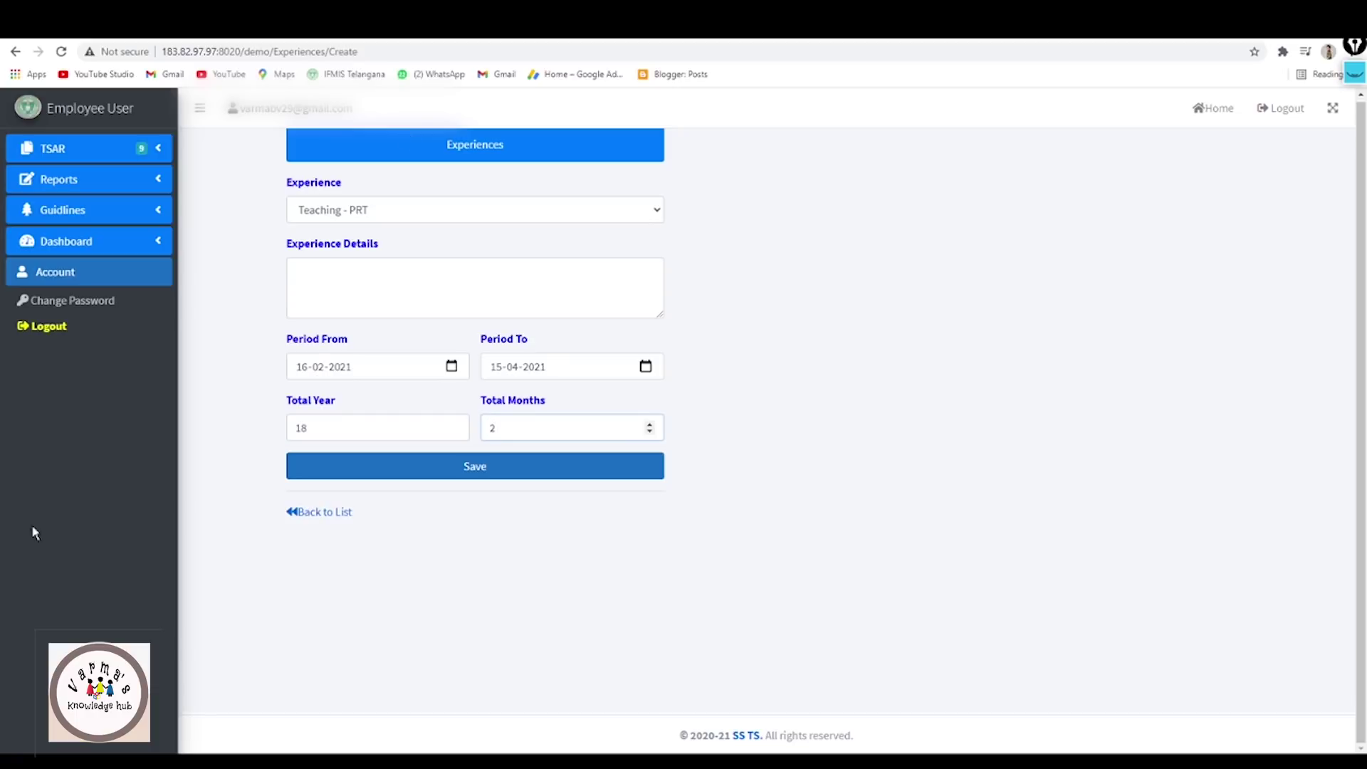
{"action": "left_click", "coordinate": [459, 474]}
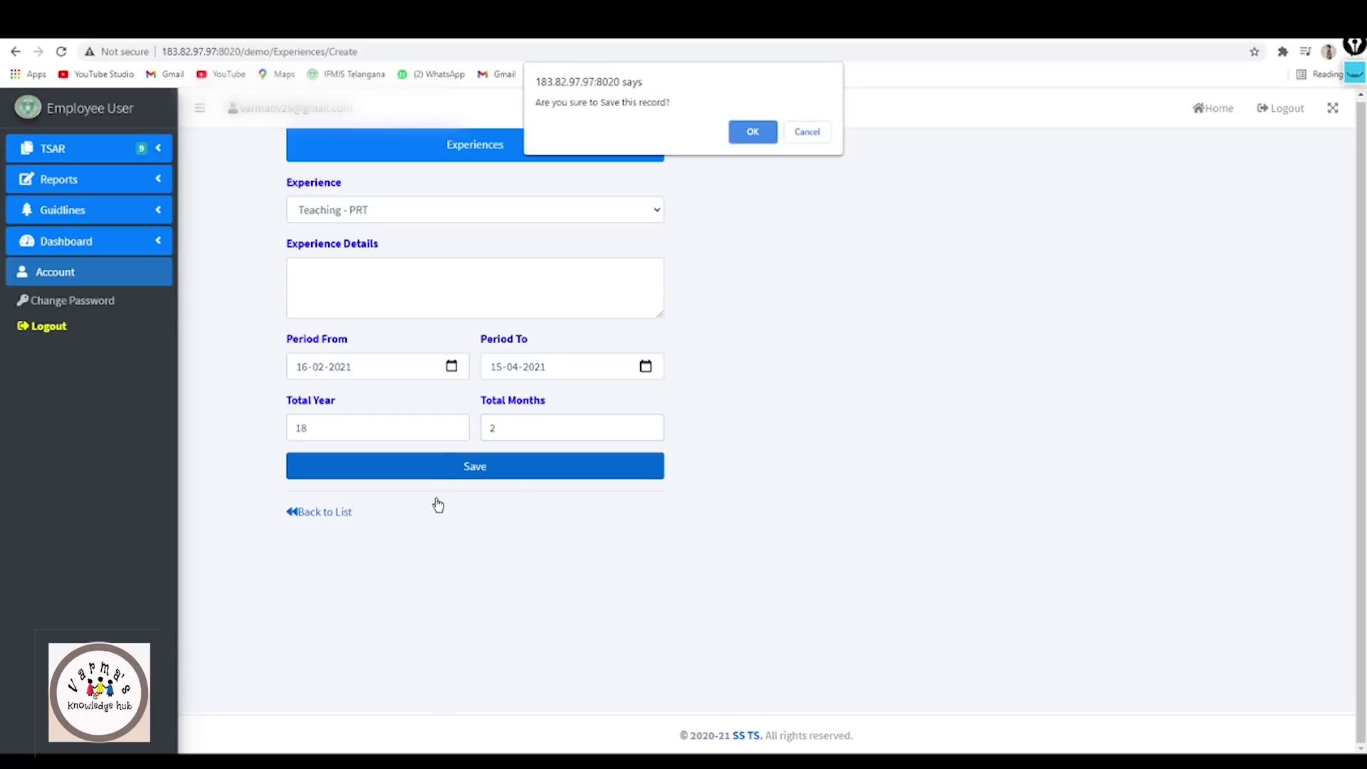
{"action": "left_click", "coordinate": [752, 129]}
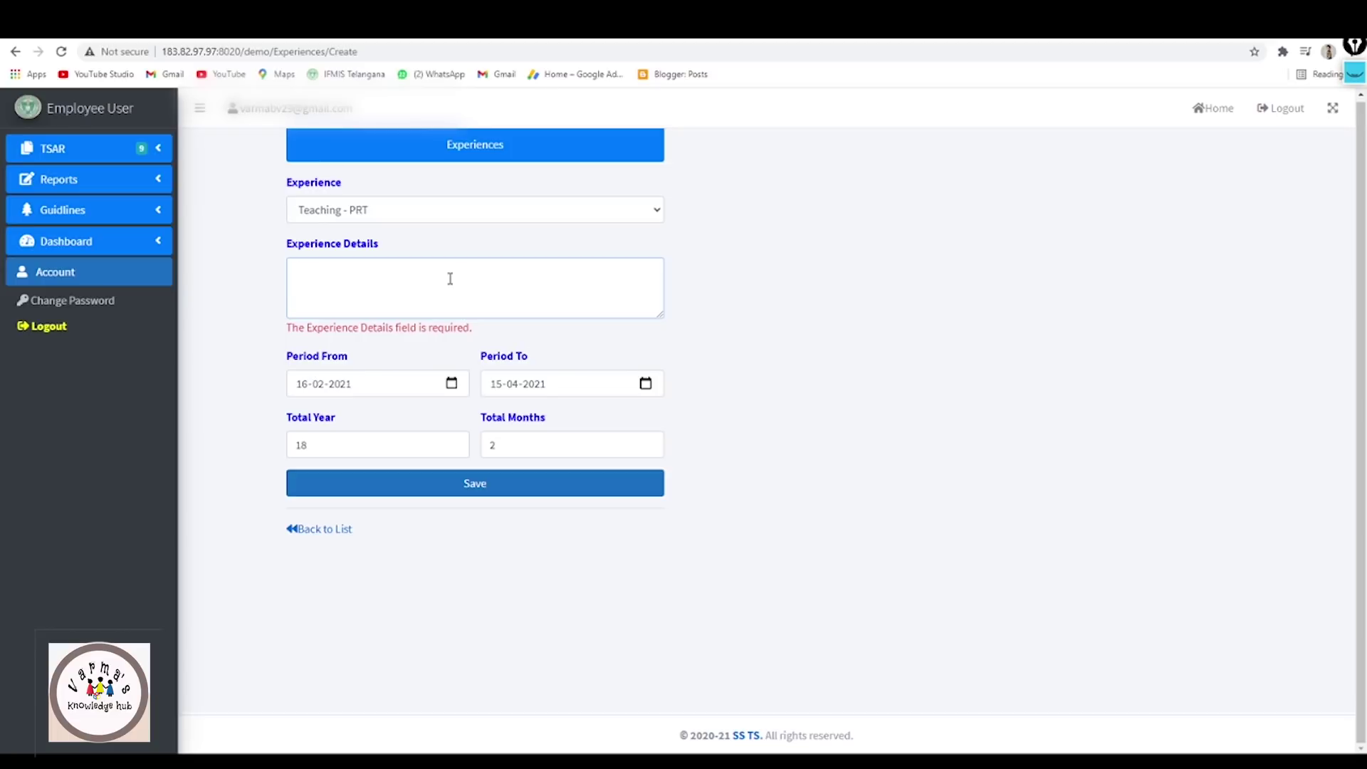
Enter "WORKED AS PRIMARY TEACHER FOR OVER 18 YEARS" as the experience details and save the record.
{"action": "type", "text": "WORKE"}
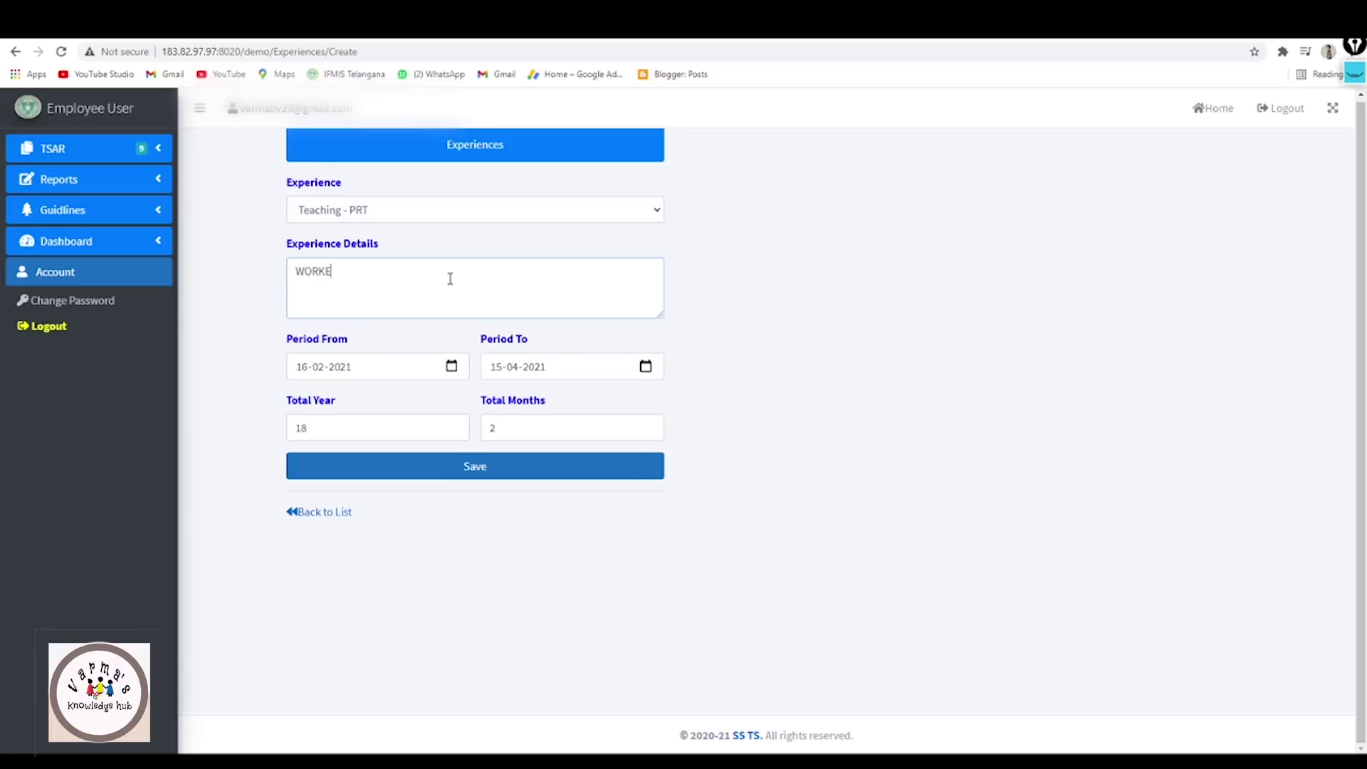
{"action": "type", "text": "D AS PRIMARY TEACHER FOR OVER 18 YEARS"}
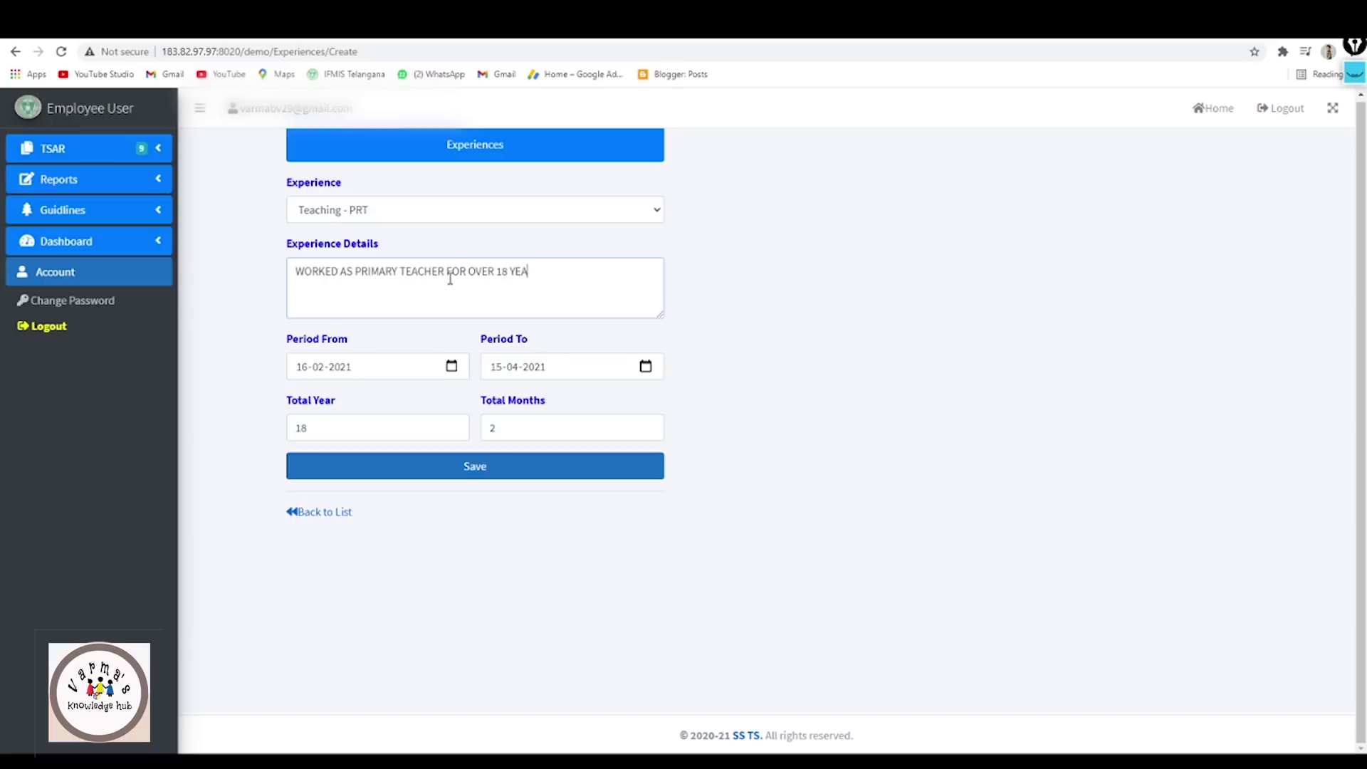
{"action": "left_click", "coordinate": [389, 468]}
{"action": "left_click", "coordinate": [760, 124]}
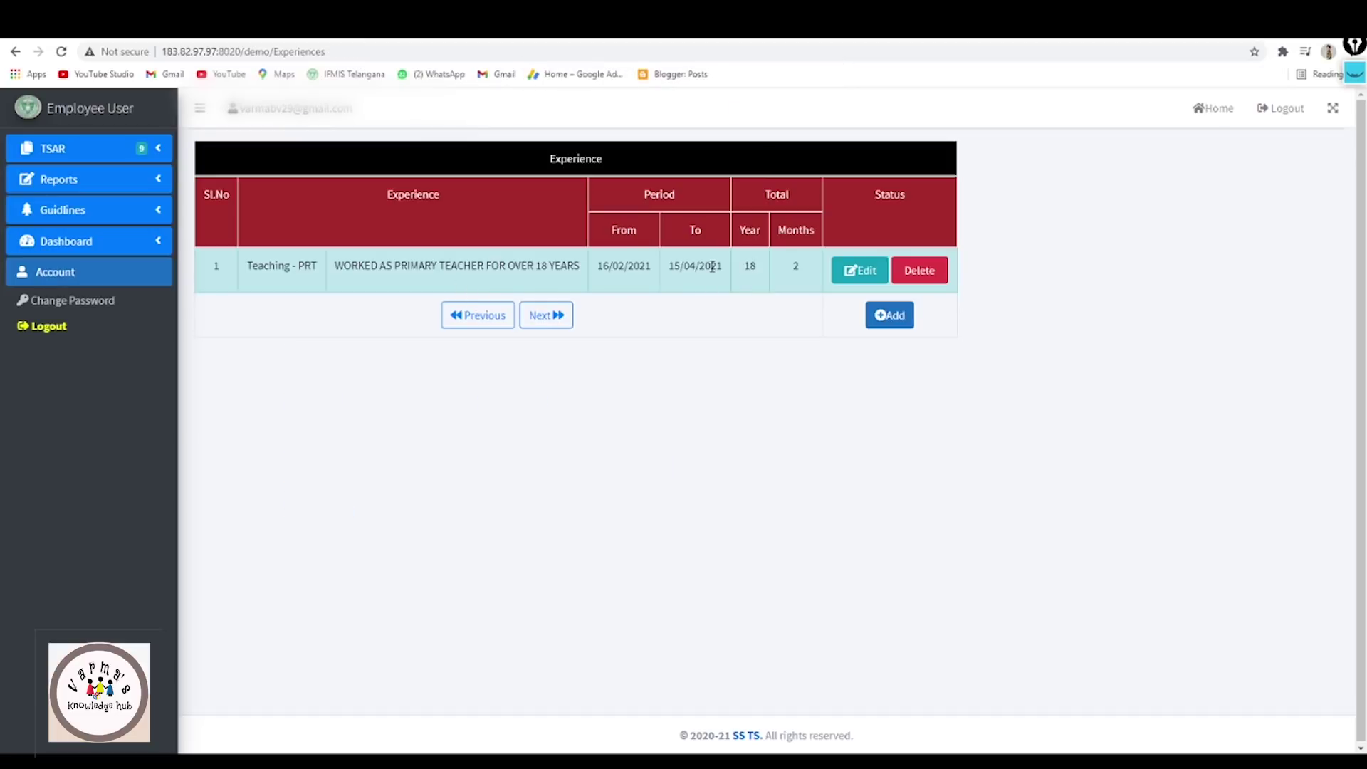
Open the In-Service section of TSAR and review its Title, Duration, Themes and Level fields.
{"action": "left_click", "coordinate": [546, 315]}
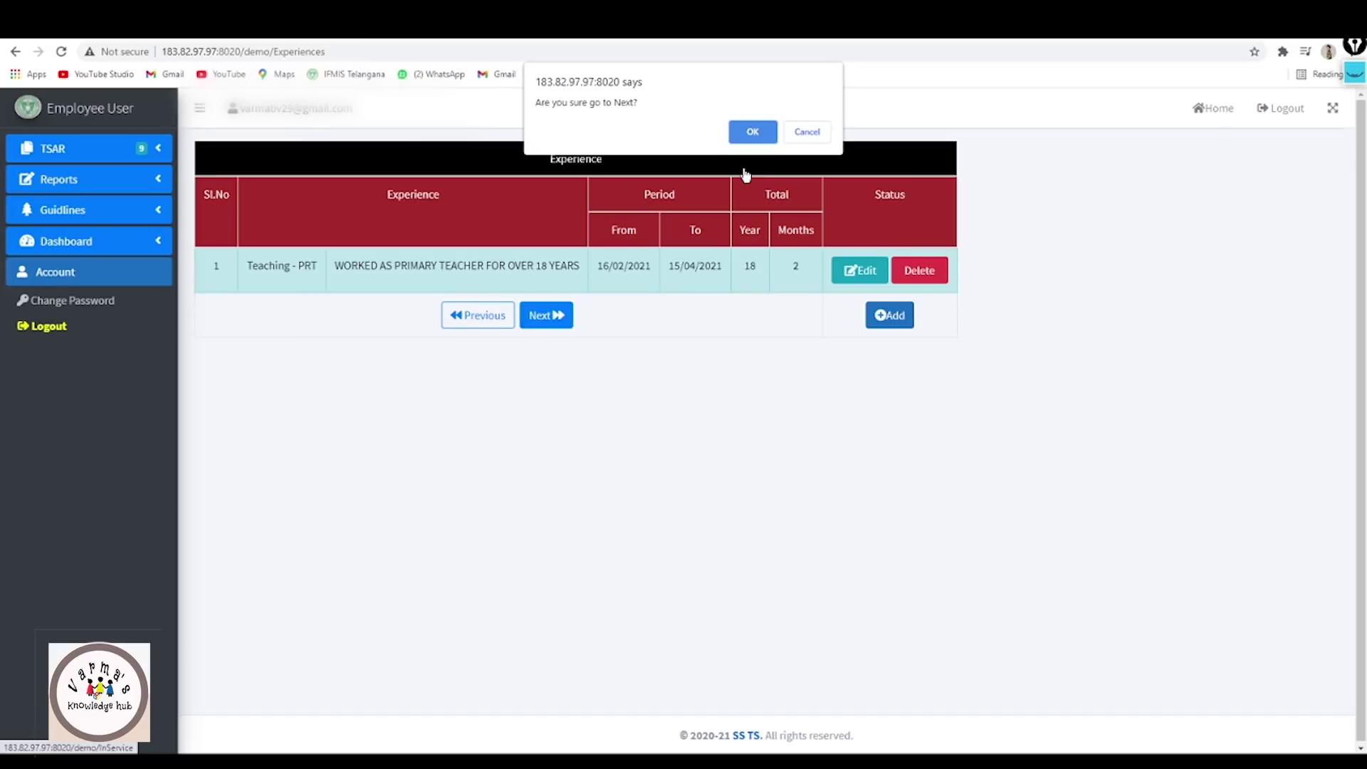
{"action": "left_click", "coordinate": [807, 131]}
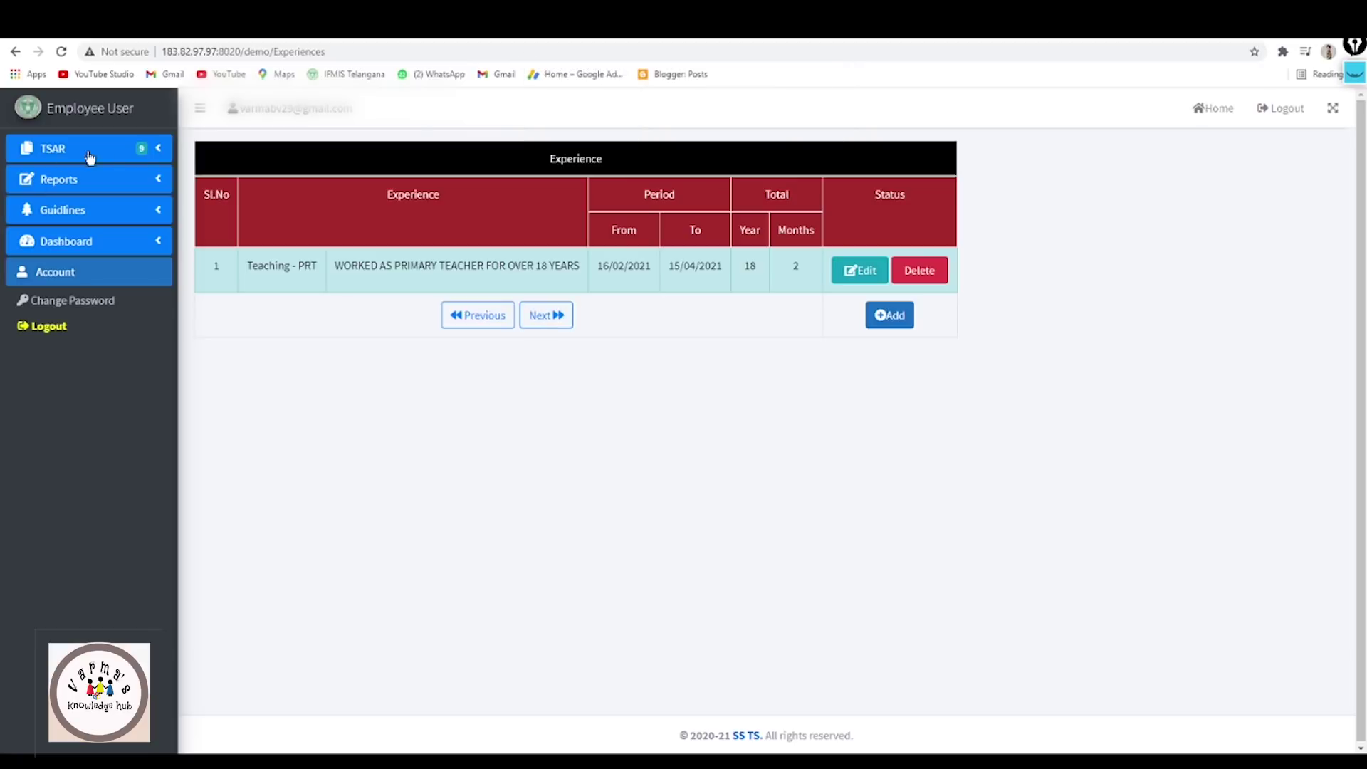
{"action": "left_click", "coordinate": [158, 149]}
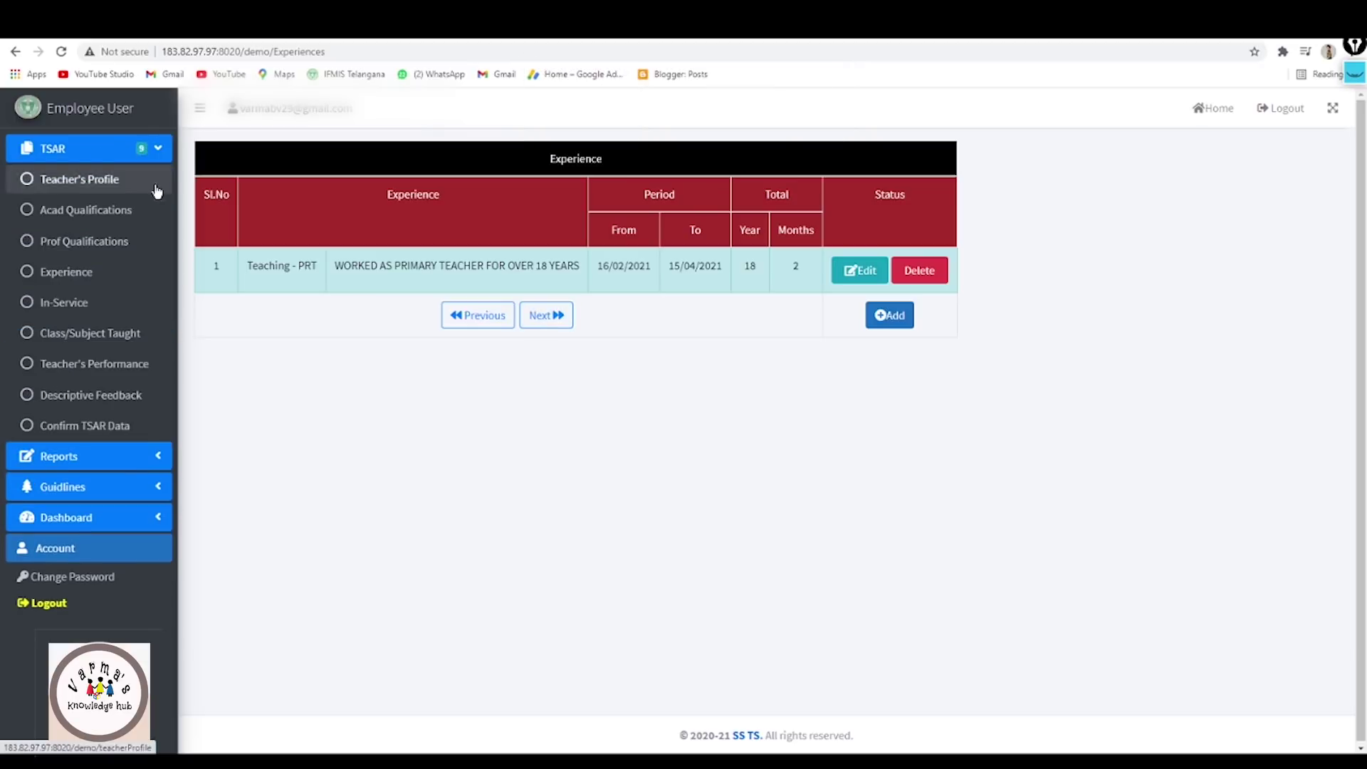
{"action": "left_click", "coordinate": [76, 306]}
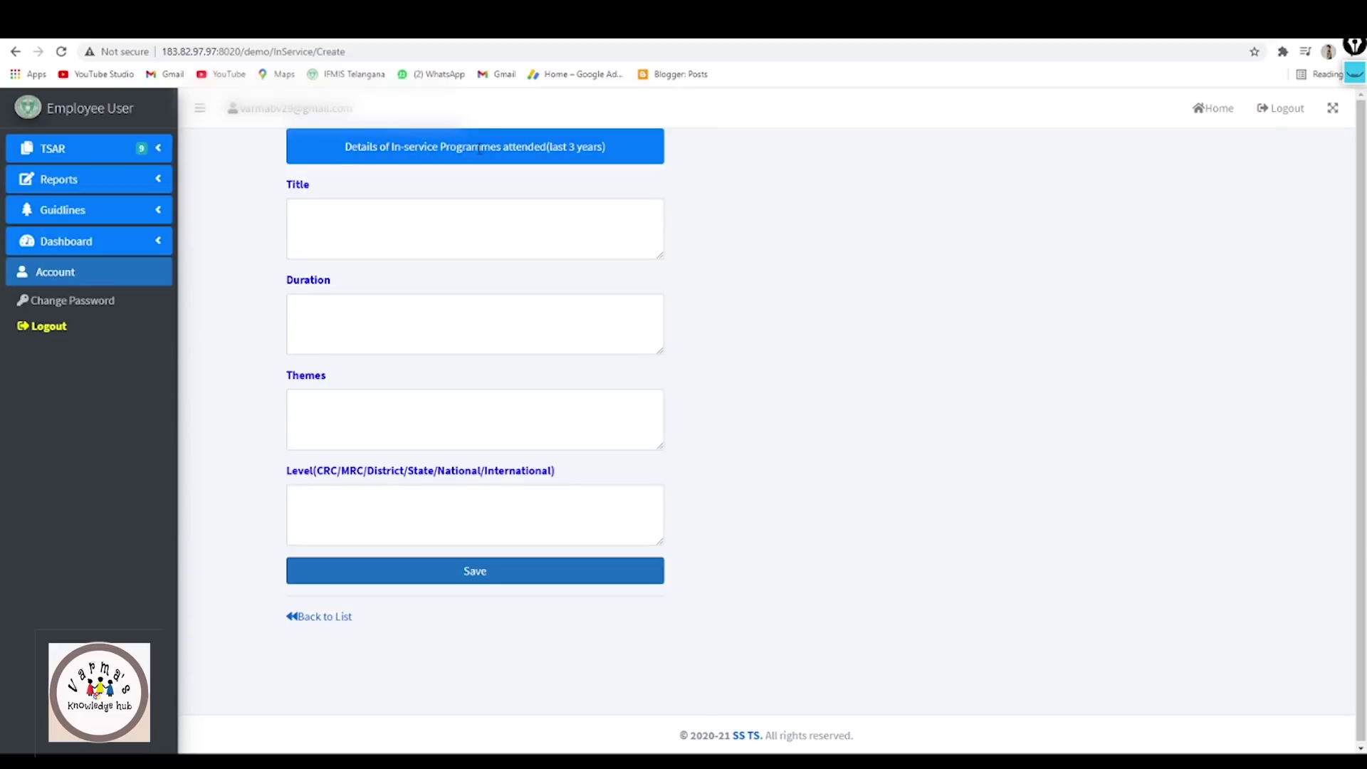
{"action": "left_click", "coordinate": [350, 241]}
{"action": "left_click", "coordinate": [359, 325]}
{"action": "left_click", "coordinate": [368, 421]}
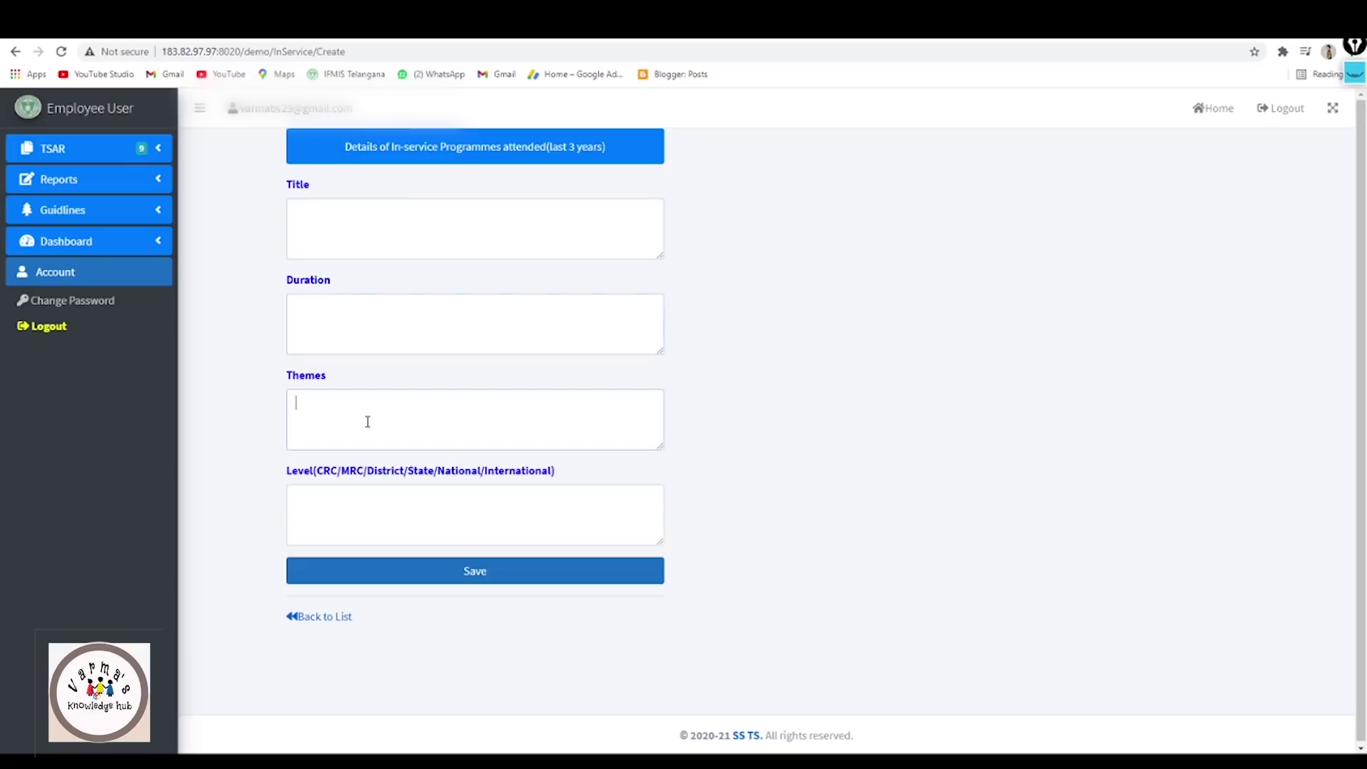
{"action": "left_click", "coordinate": [370, 500]}
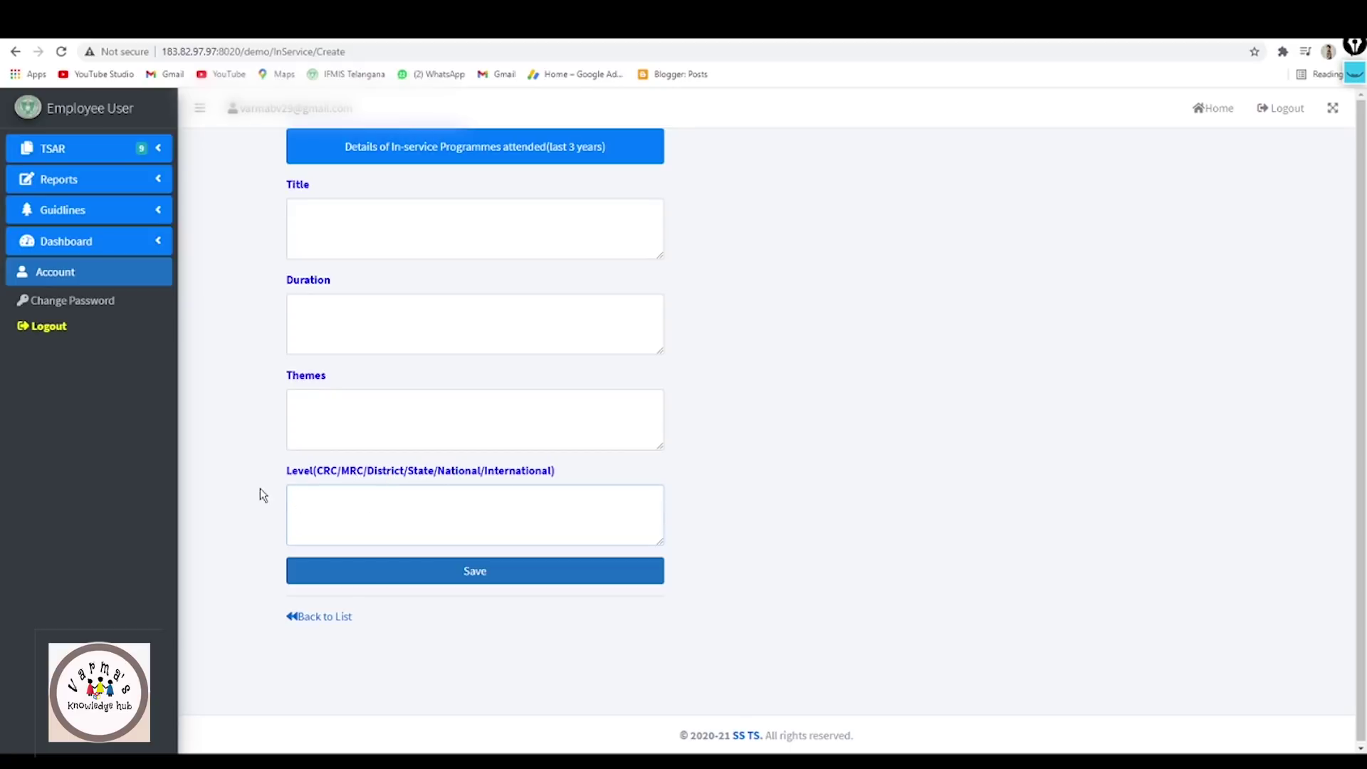
Open the Class/Subject Taught section of TSAR and select Class I through Class V as classes taught.
{"action": "left_click", "coordinate": [157, 151]}
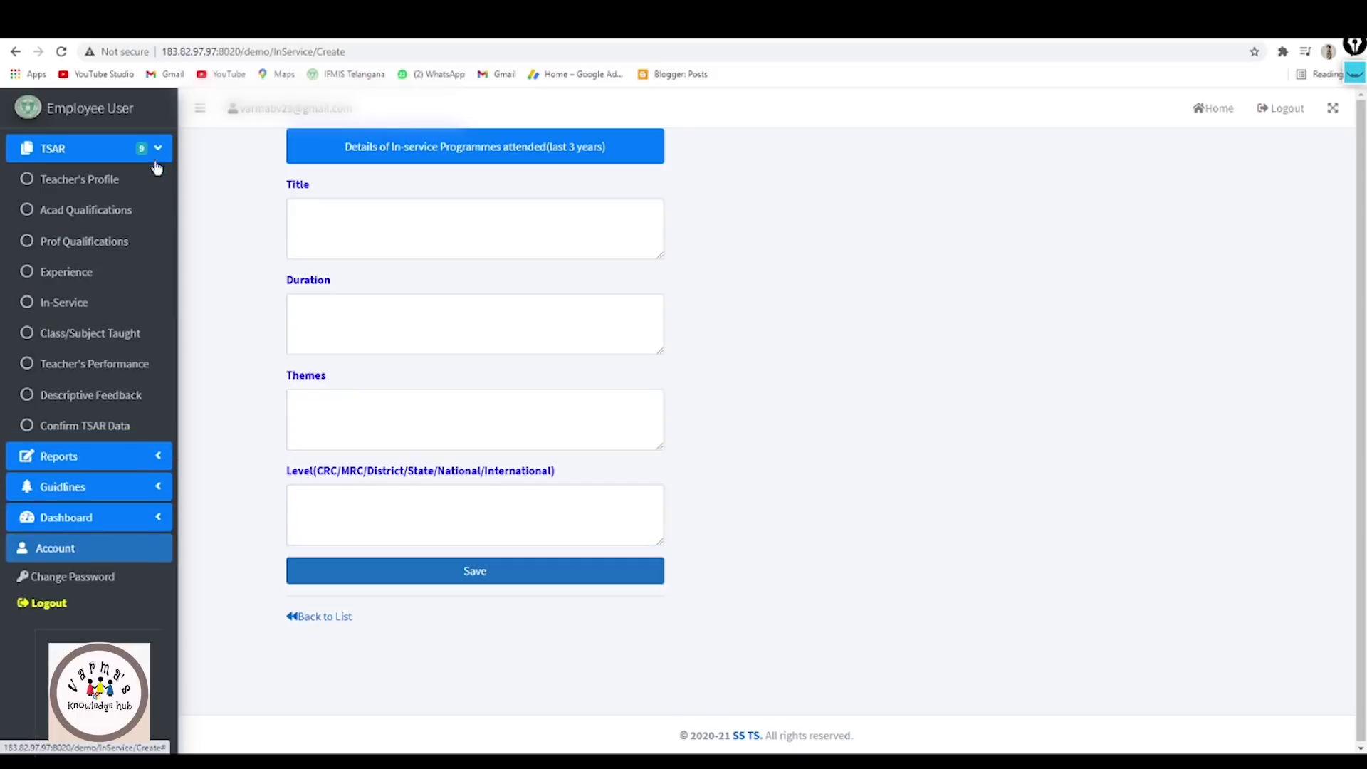
{"action": "left_click", "coordinate": [115, 336]}
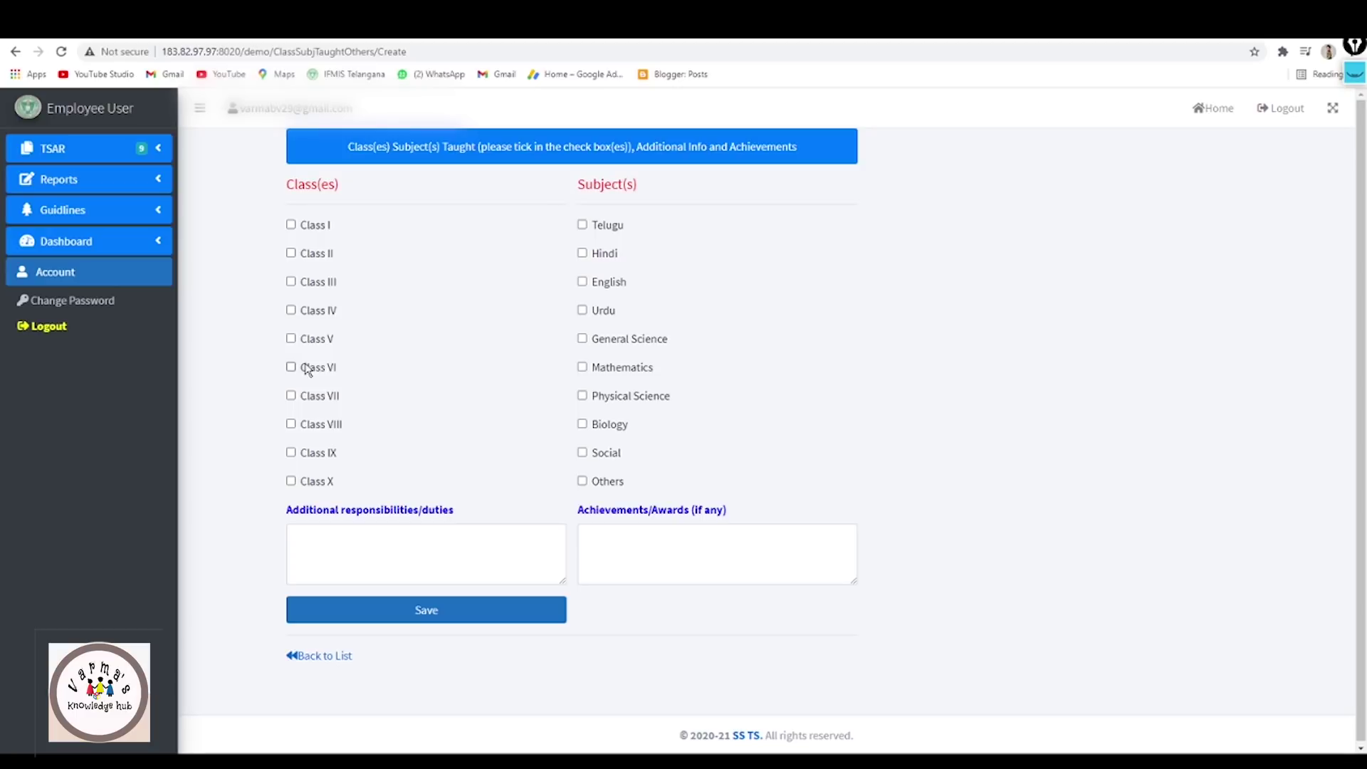
{"action": "left_click", "coordinate": [290, 225]}
{"action": "left_click", "coordinate": [291, 254]}
{"action": "left_click", "coordinate": [291, 282]}
{"action": "left_click", "coordinate": [291, 311]}
{"action": "left_click", "coordinate": [292, 339]}
Try Telugu, English, General Science and Mathematics as subjects taught, keeping only English selected.
{"action": "left_click", "coordinate": [582, 224]}
{"action": "left_click", "coordinate": [581, 283]}
{"action": "left_click", "coordinate": [582, 339]}
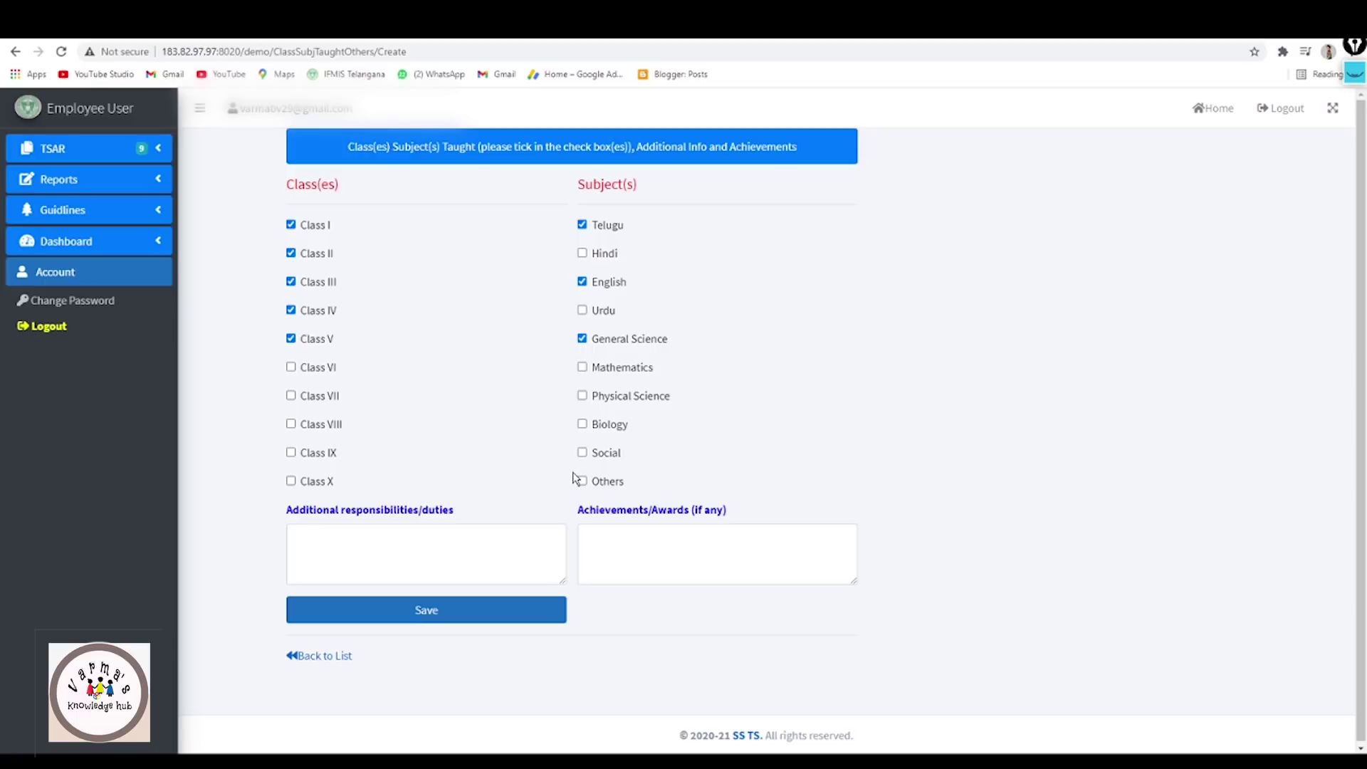
{"action": "left_click", "coordinate": [582, 366]}
{"action": "left_click", "coordinate": [582, 339]}
{"action": "left_click", "coordinate": [582, 225]}
{"action": "left_click", "coordinate": [582, 366]}
Add Class VI through Class X to the classes taught, and Biology and Physical Science to the subjects.
{"action": "left_click", "coordinate": [291, 367]}
{"action": "left_click", "coordinate": [291, 395]}
{"action": "left_click", "coordinate": [292, 423]}
{"action": "left_click", "coordinate": [292, 453]}
{"action": "left_click", "coordinate": [291, 482]}
{"action": "left_click", "coordinate": [581, 424]}
{"action": "left_click", "coordinate": [581, 395]}
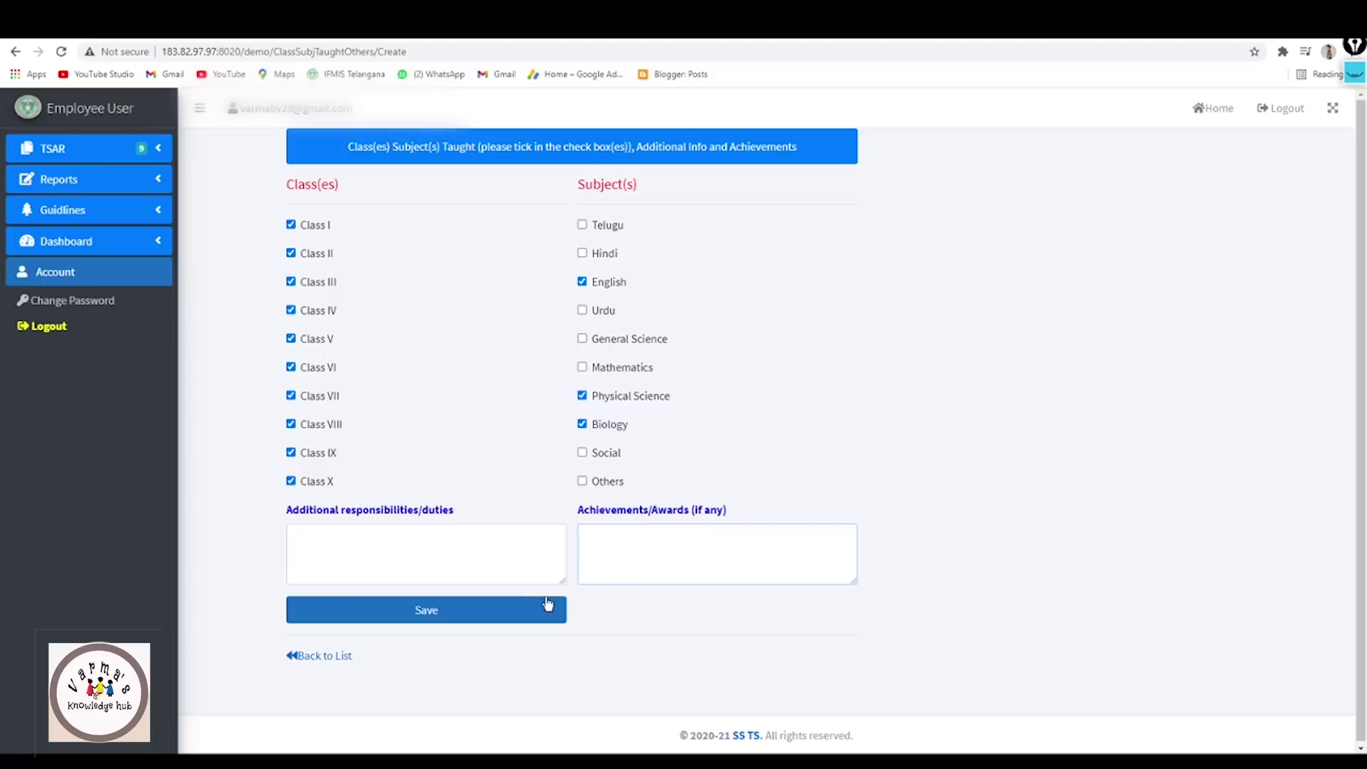
Save the classes and subjects taught record and review the saved table.
{"action": "left_click", "coordinate": [501, 613]}
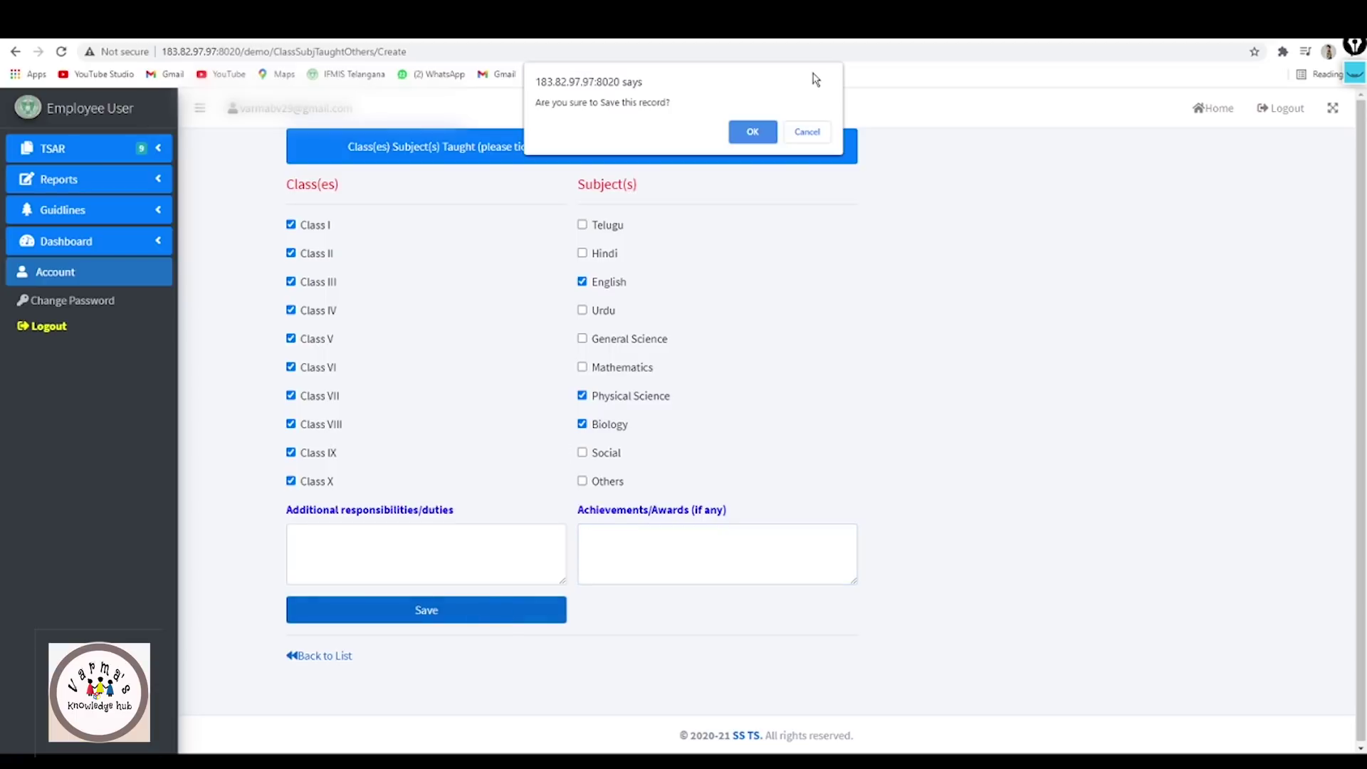
{"action": "left_click", "coordinate": [763, 131]}
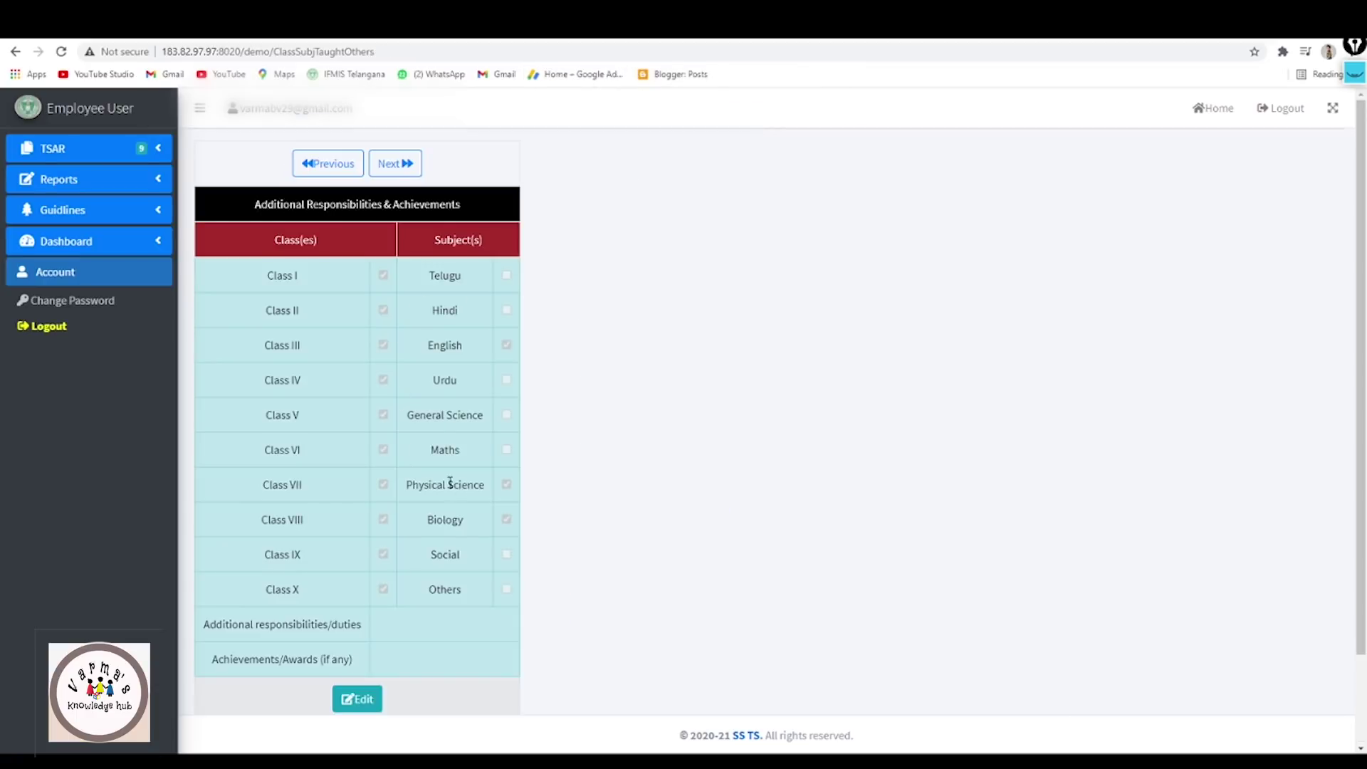
{"action": "scroll", "coordinate": [455, 482], "scroll_direction": "down", "scroll_amount": 2}
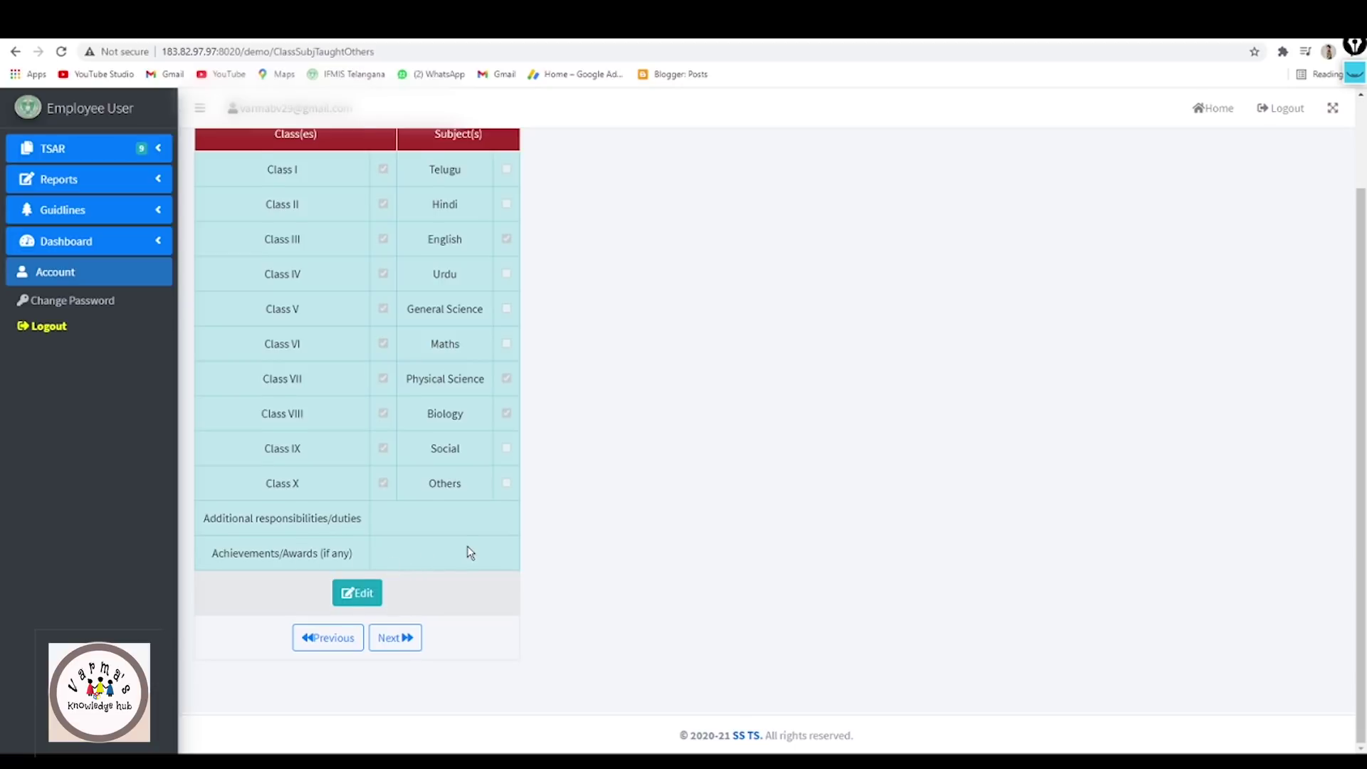
Open the Teacher's Performance section of TSAR and read indicator 1.1 on using learners' existing knowledge while planning.
{"action": "scroll", "coordinate": [467, 553], "scroll_direction": "up", "scroll_amount": 1}
{"action": "scroll", "coordinate": [367, 198], "scroll_direction": "up", "scroll_amount": 1}
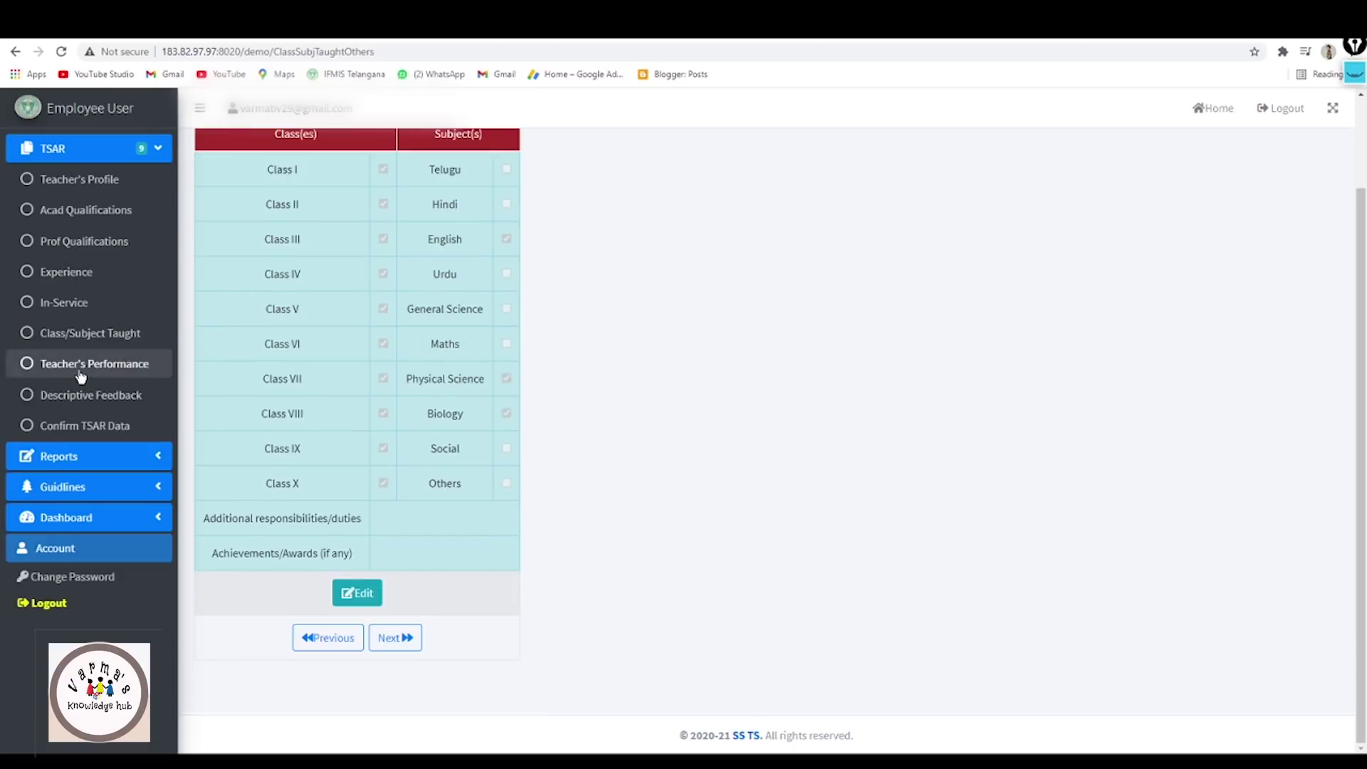
{"action": "left_click", "coordinate": [79, 372]}
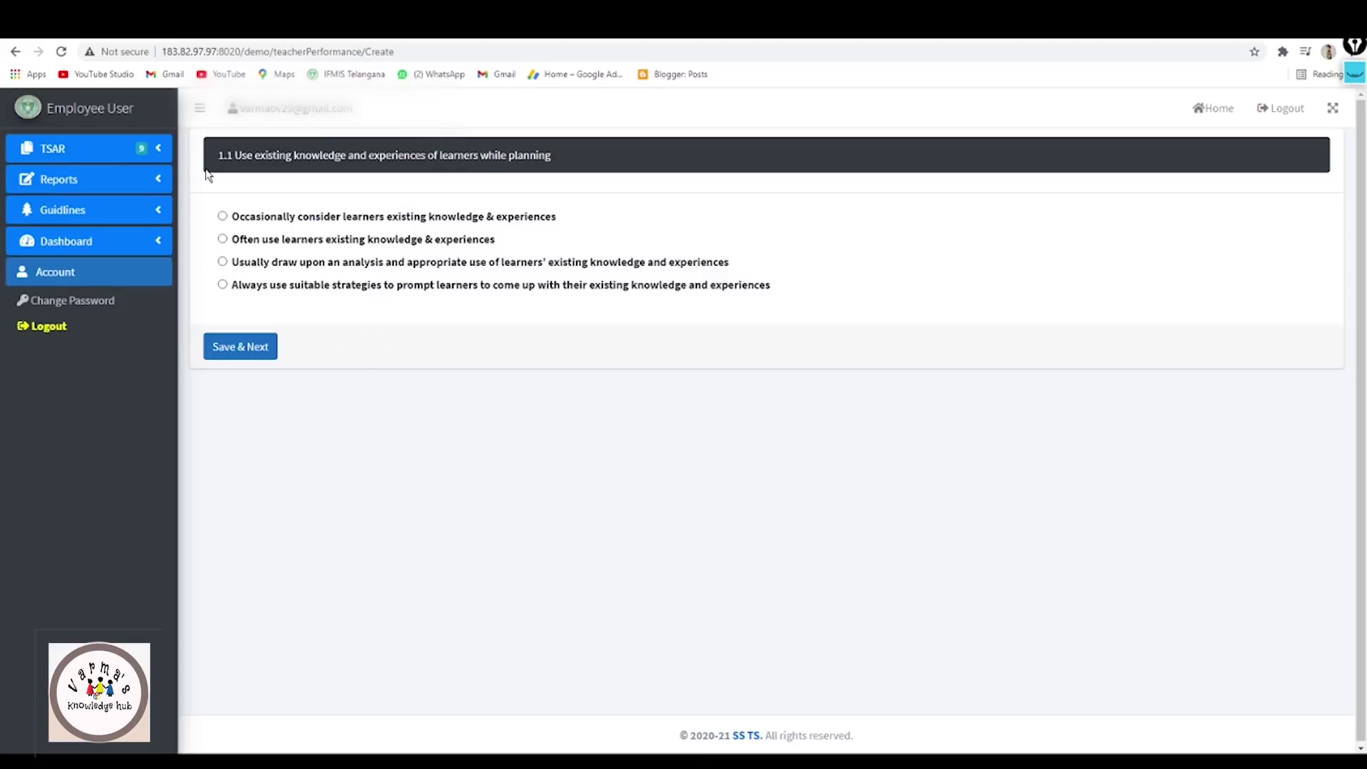
{"action": "left_click", "coordinate": [165, 148]}
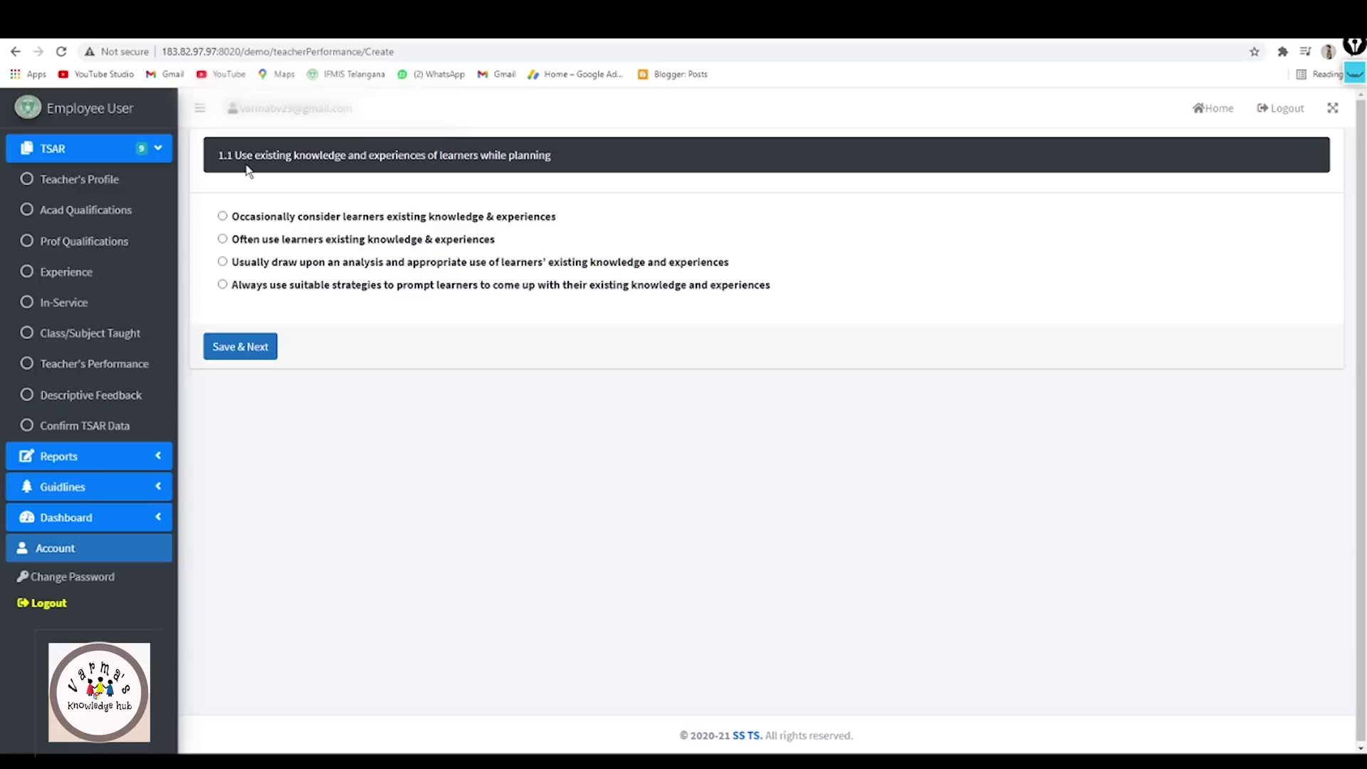
{"action": "triple_click", "coordinate": [267, 155]}
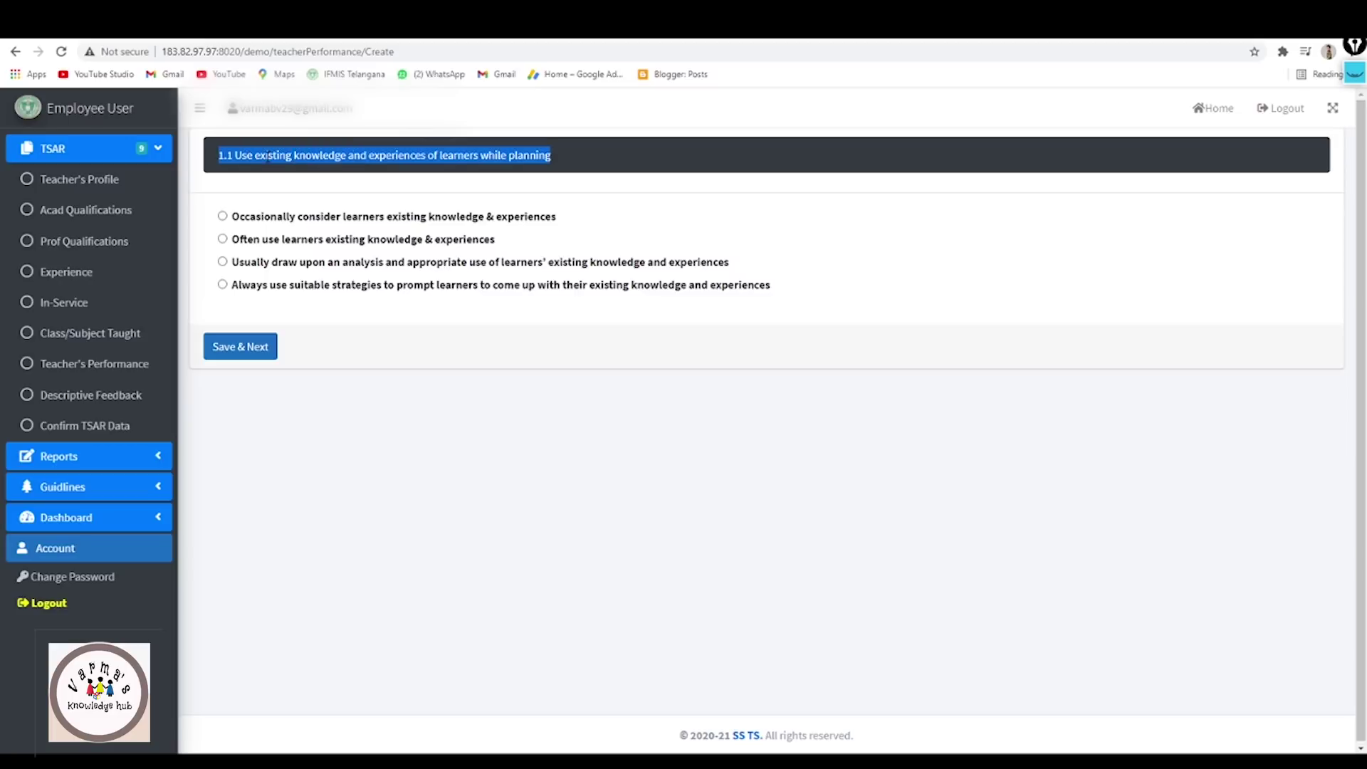
{"action": "left_click", "coordinate": [332, 195]}
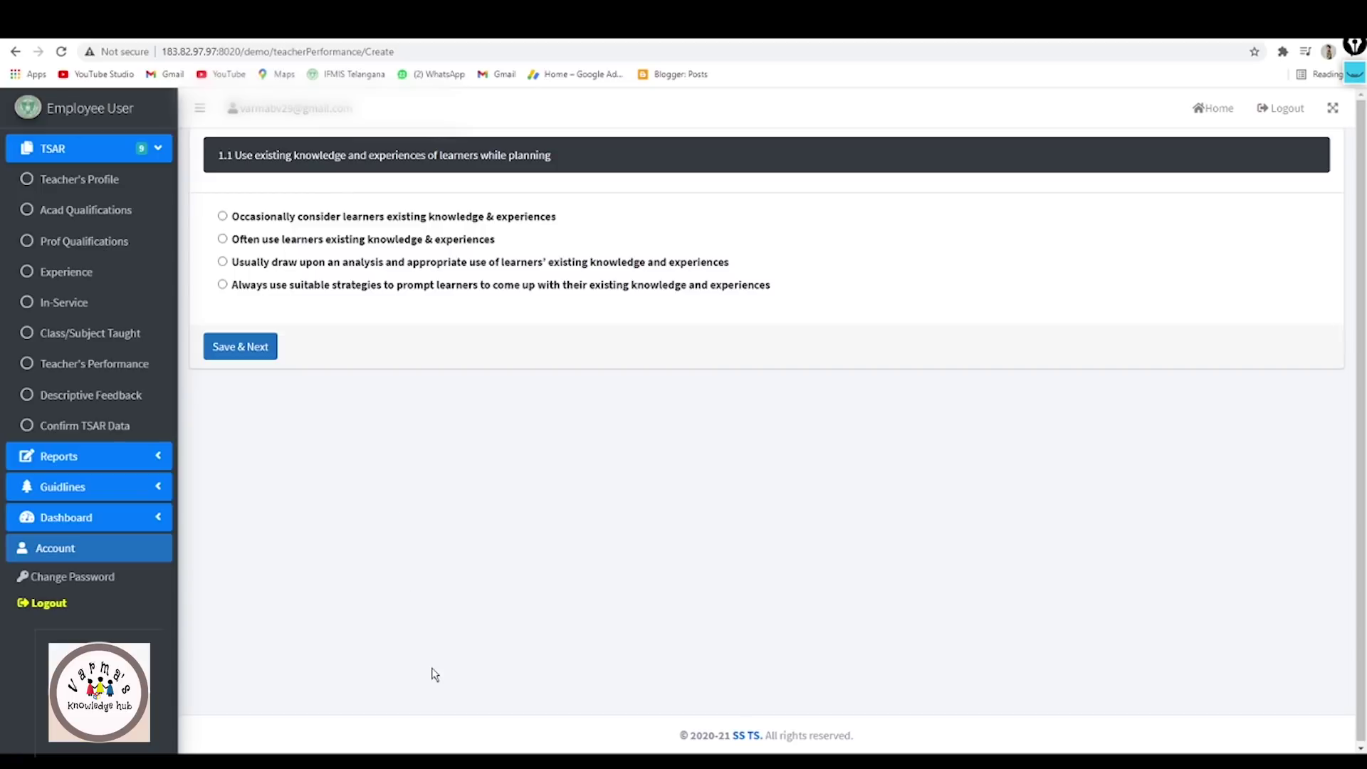
Switch to the TSAR Final.20.02.pdf in Adobe Reader, look through the Telugu performance standard tables from 6.2 back to PS 4, and return to the browser.
{"action": "mouse_move", "coordinate": [471, 762]}
{"action": "left_click", "coordinate": [512, 715]}
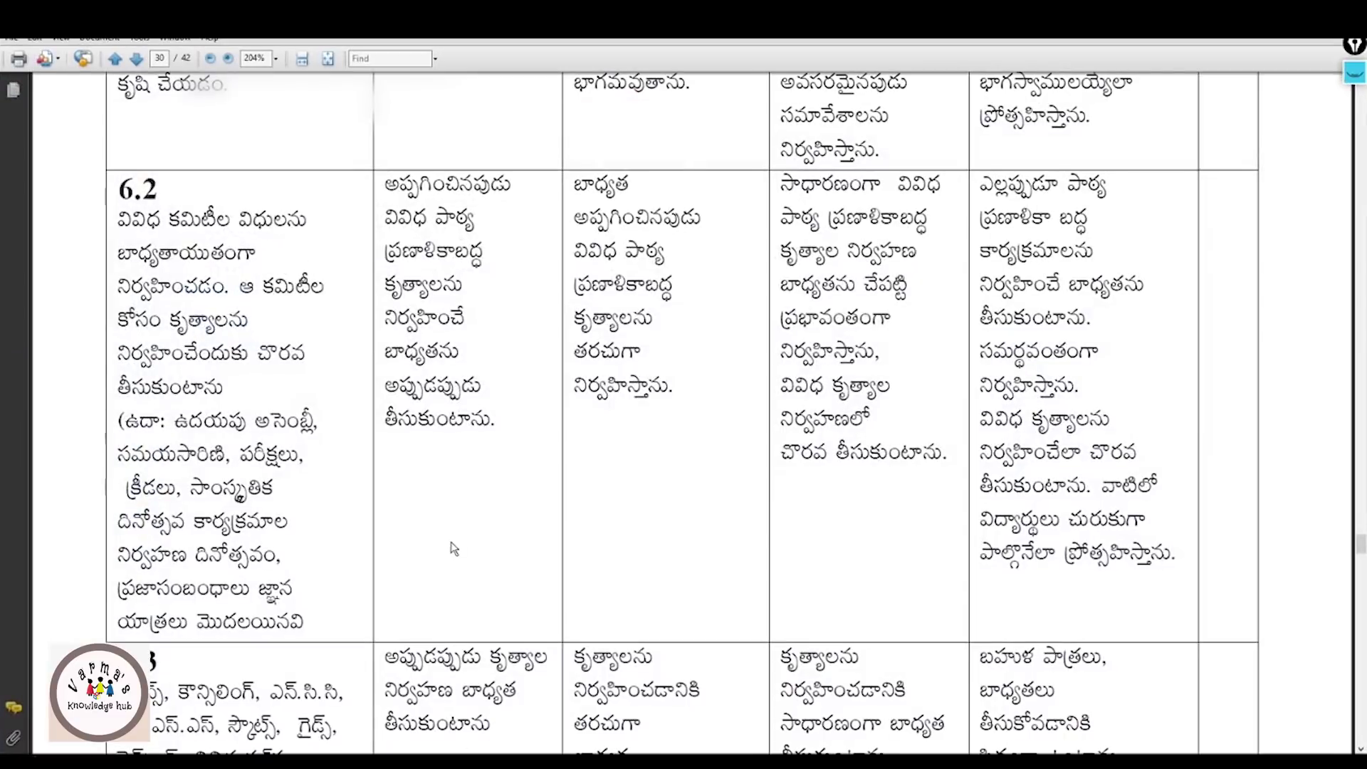
{"action": "scroll", "coordinate": [450, 542], "scroll_direction": "up", "scroll_amount": 5}
{"action": "scroll", "coordinate": [450, 545], "scroll_direction": "up", "scroll_amount": 15}
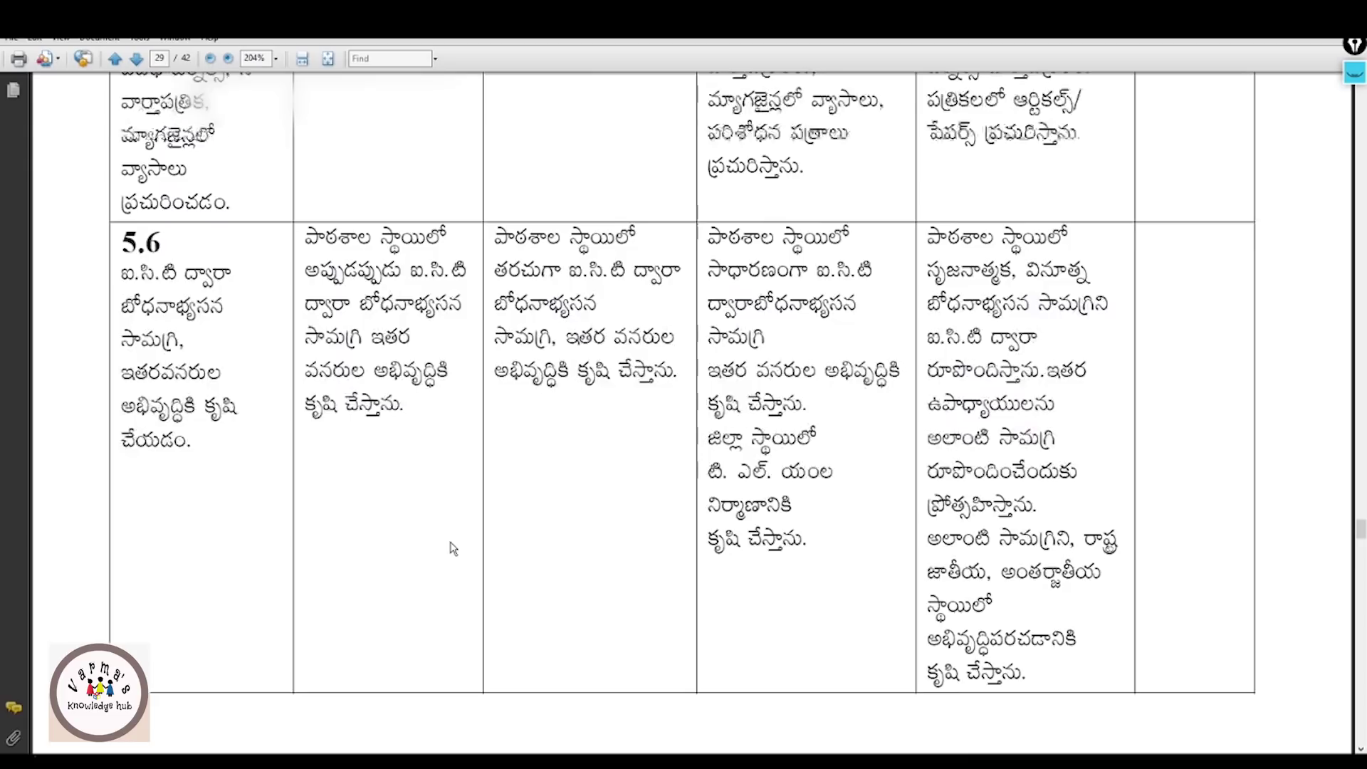
{"action": "scroll", "coordinate": [452, 548], "scroll_direction": "up", "scroll_amount": 10}
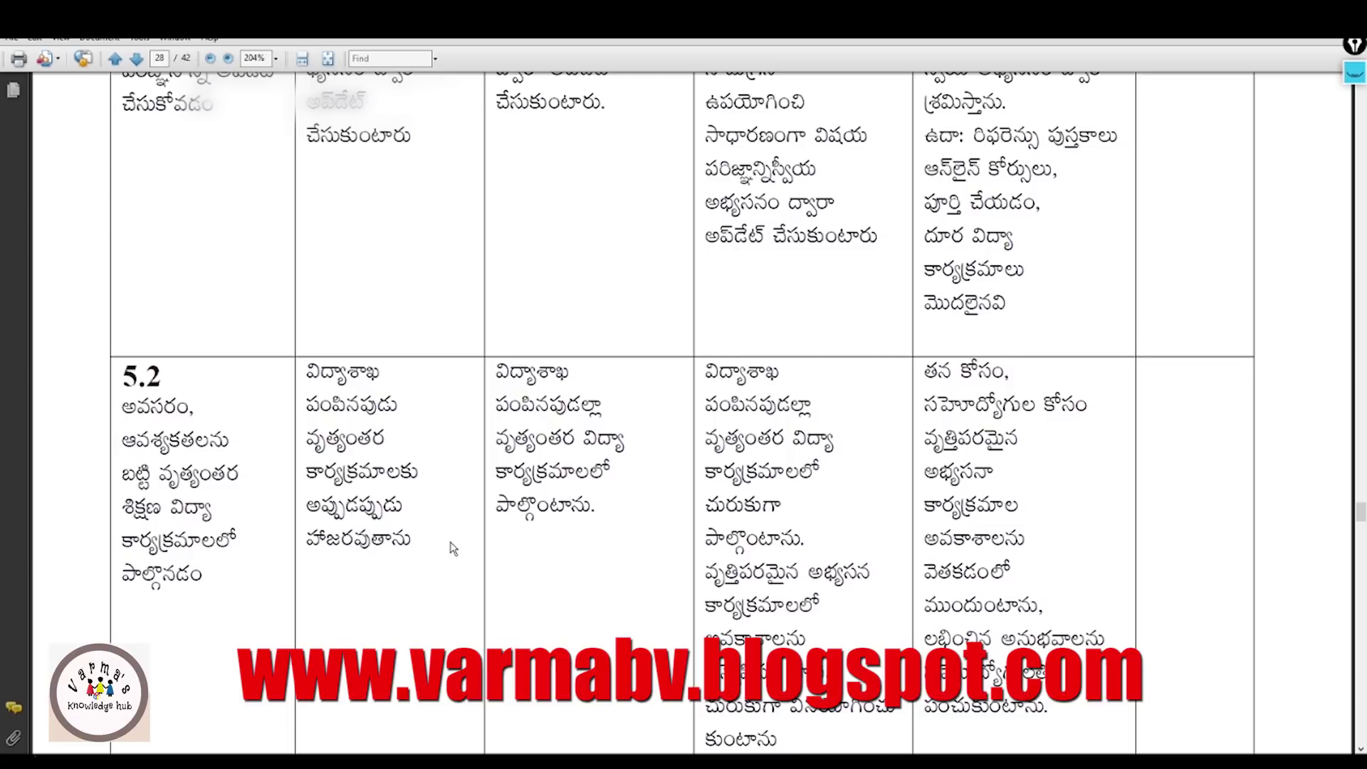
{"action": "scroll", "coordinate": [452, 548], "scroll_direction": "up", "scroll_amount": 15}
{"action": "scroll", "coordinate": [452, 548], "scroll_direction": "up", "scroll_amount": 10}
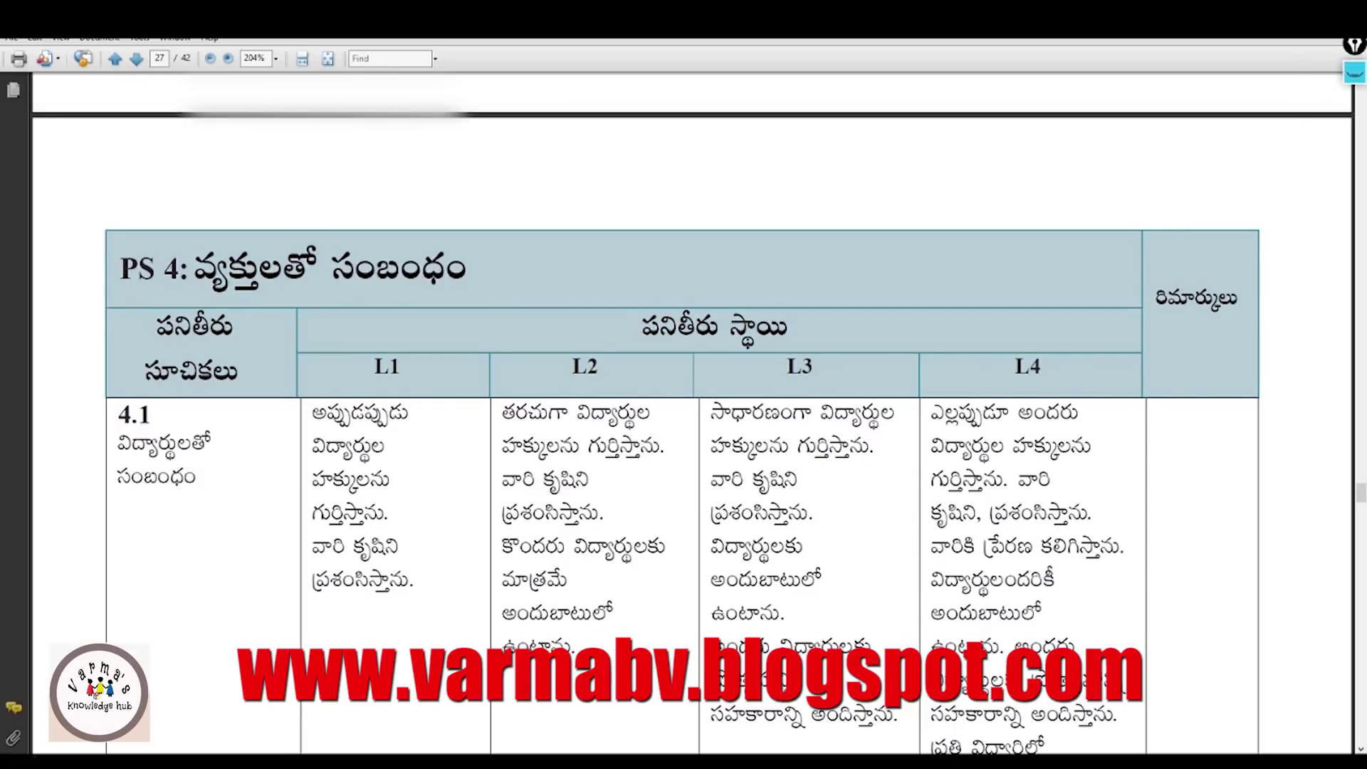
{"action": "key", "text": "alt+Tab"}
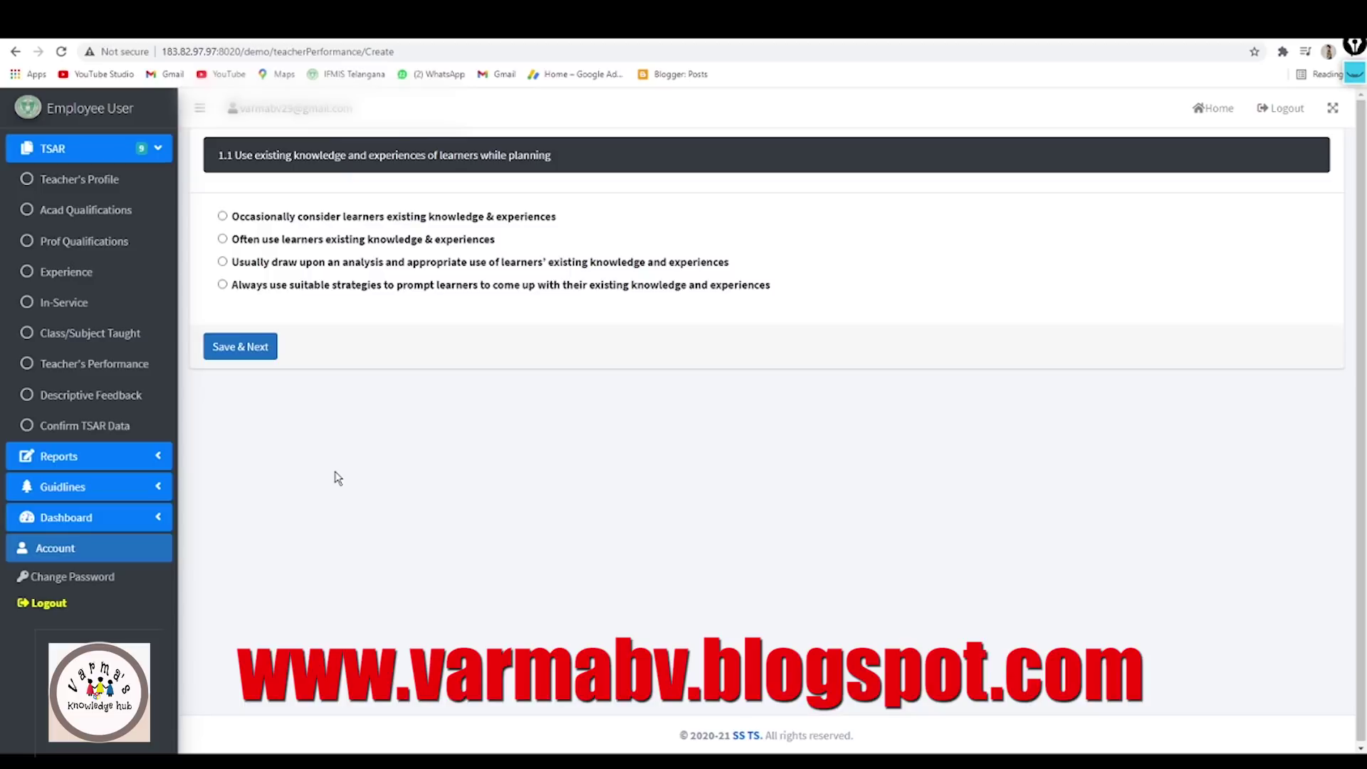
Answer indicator 1.1 with "Usually draw upon an analysis and appropriate use of learners' existing knowledge and experiences" and save it.
{"action": "left_click_drag", "start_coordinate": [236, 149], "coordinate": [579, 162]}
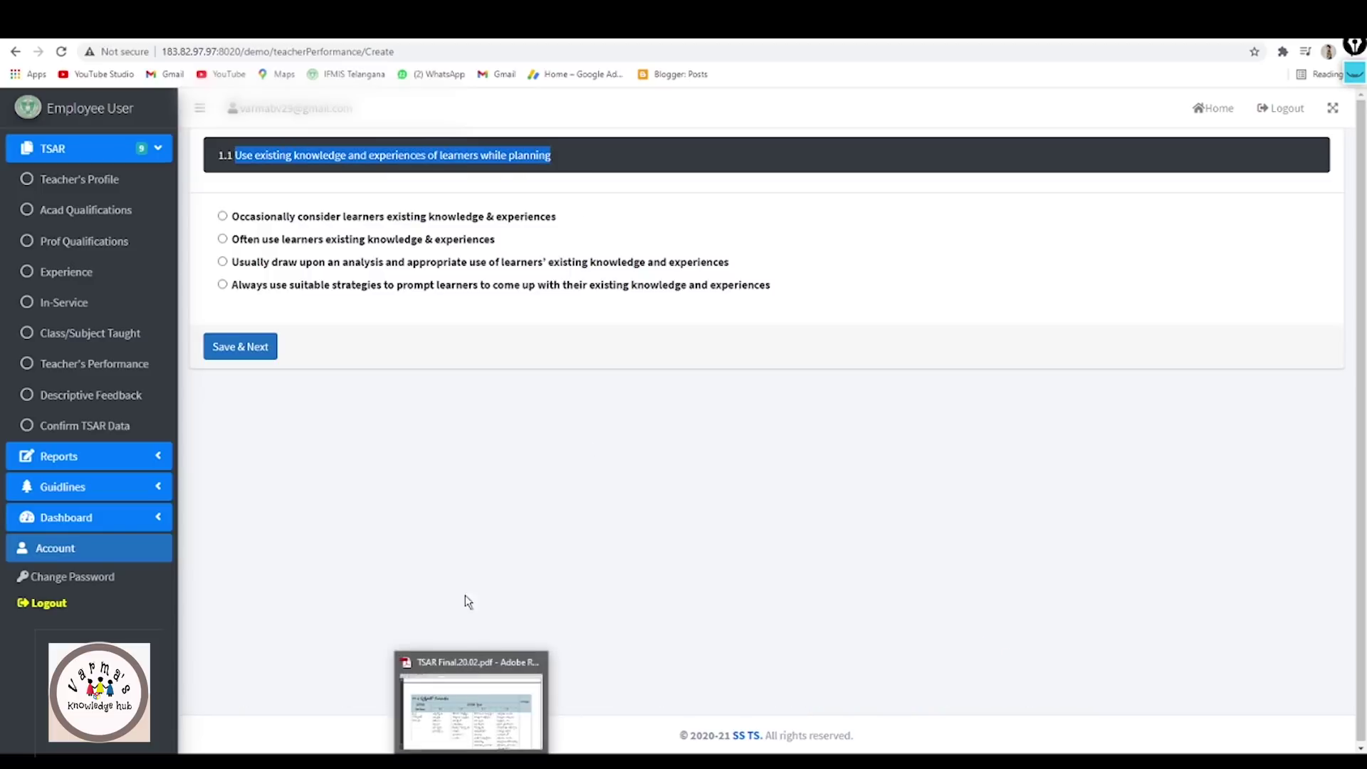
{"action": "left_click", "coordinate": [376, 413]}
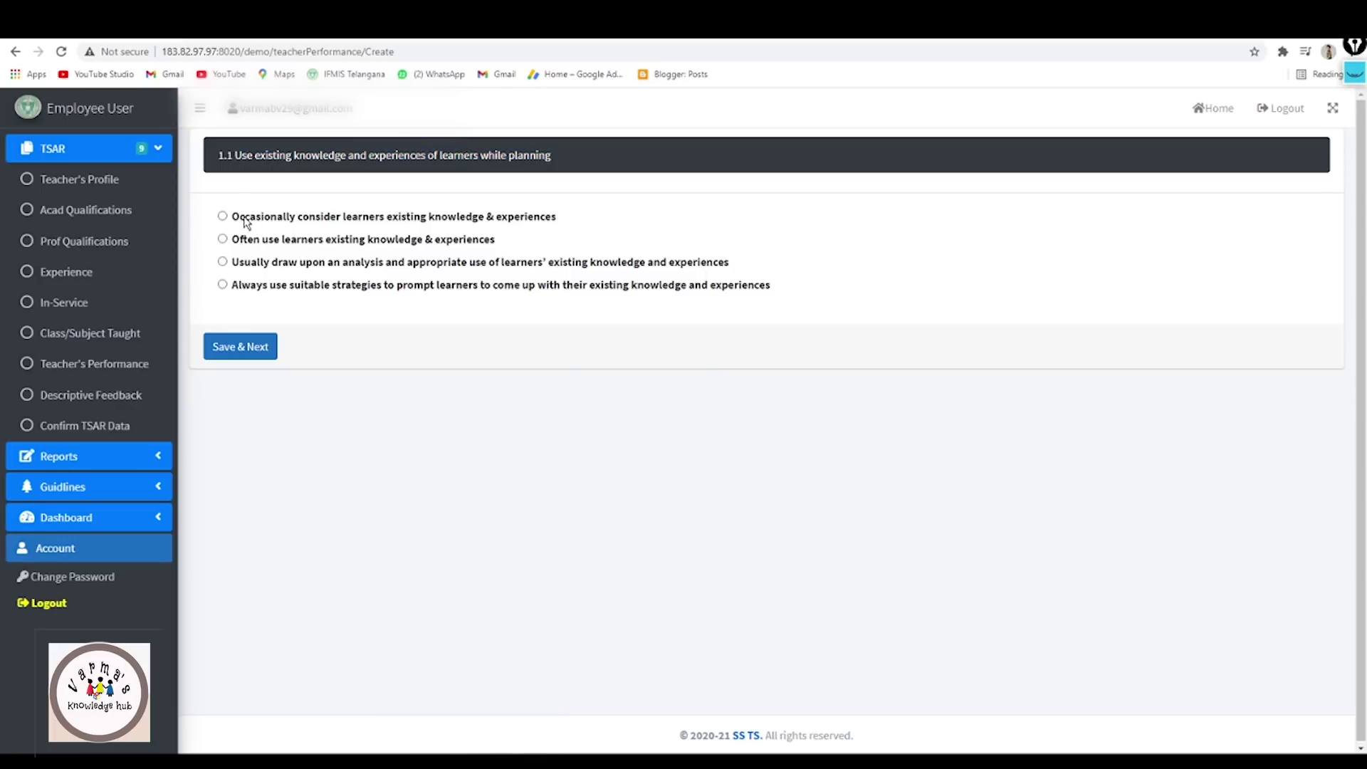
{"action": "left_click", "coordinate": [222, 285]}
{"action": "left_click", "coordinate": [222, 262]}
{"action": "left_click_drag", "start_coordinate": [235, 149], "coordinate": [559, 171]}
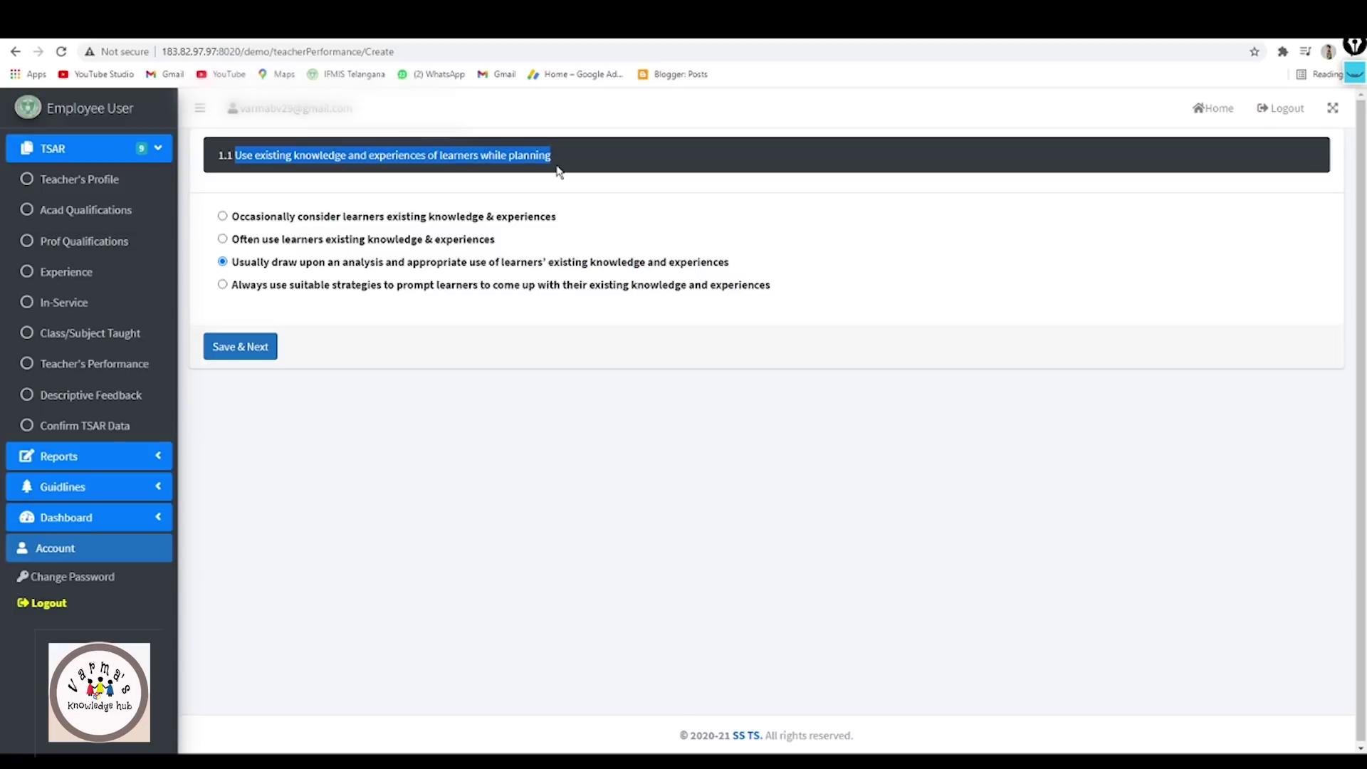
{"action": "left_click", "coordinate": [291, 158]}
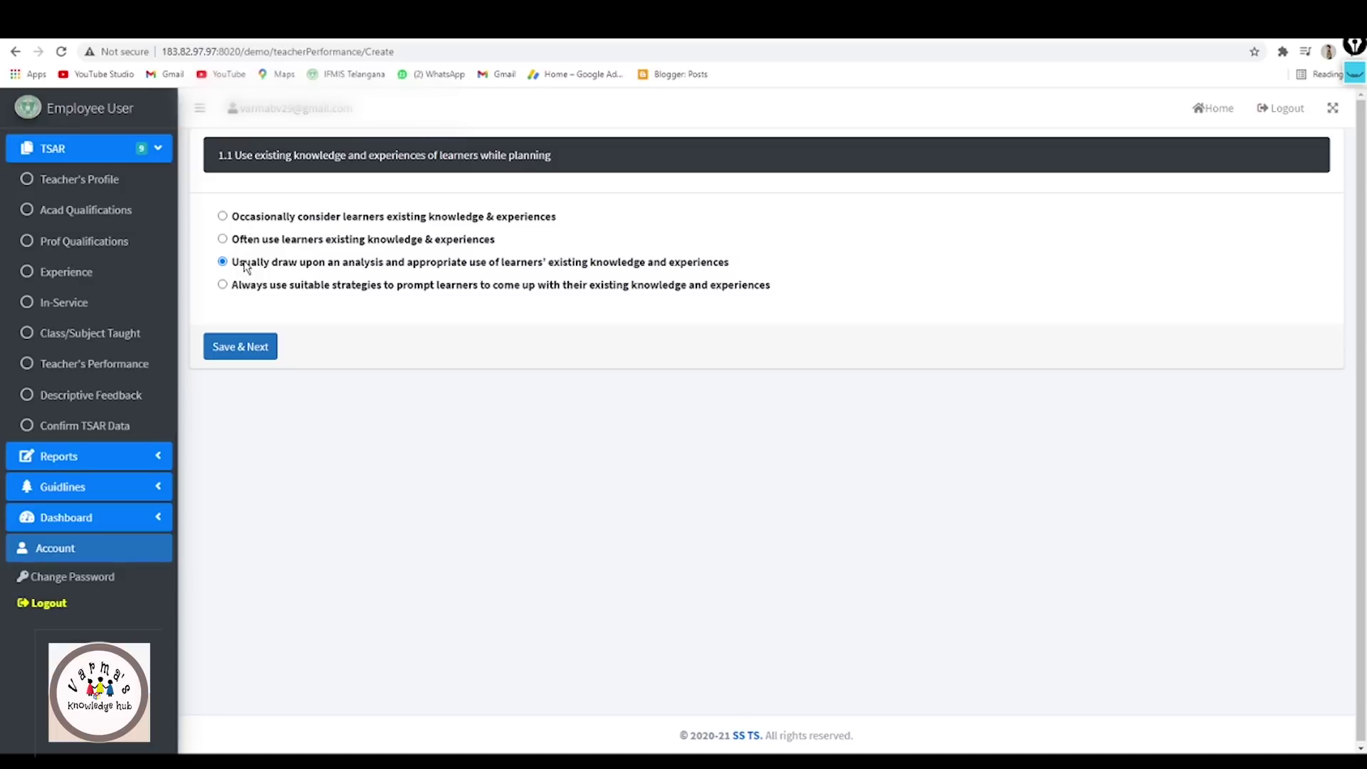
{"action": "left_click", "coordinate": [223, 286]}
{"action": "left_click", "coordinate": [223, 263]}
{"action": "left_click", "coordinate": [242, 348]}
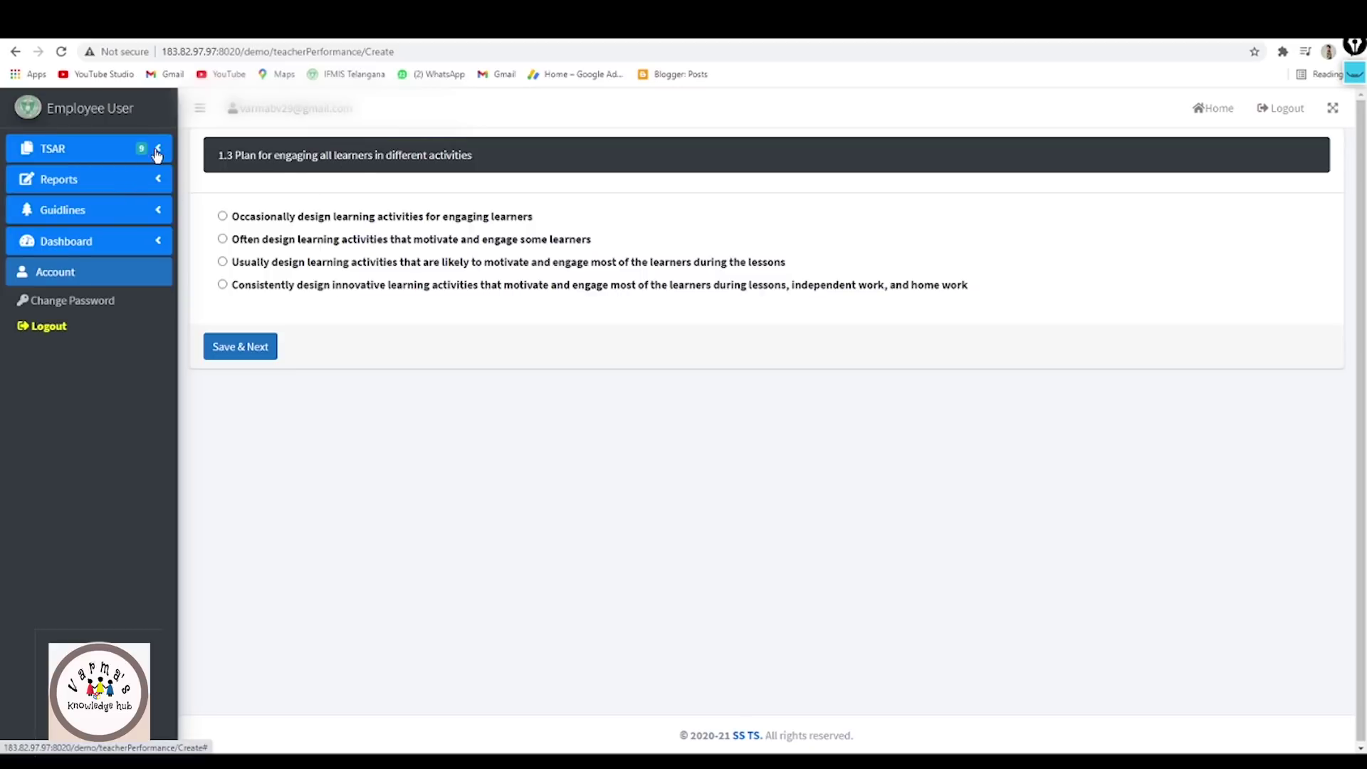
Open the Descriptive Feedback form, select PS 1 : Designing Learning Experiences and look over its feedback fields.
{"action": "left_click", "coordinate": [157, 151]}
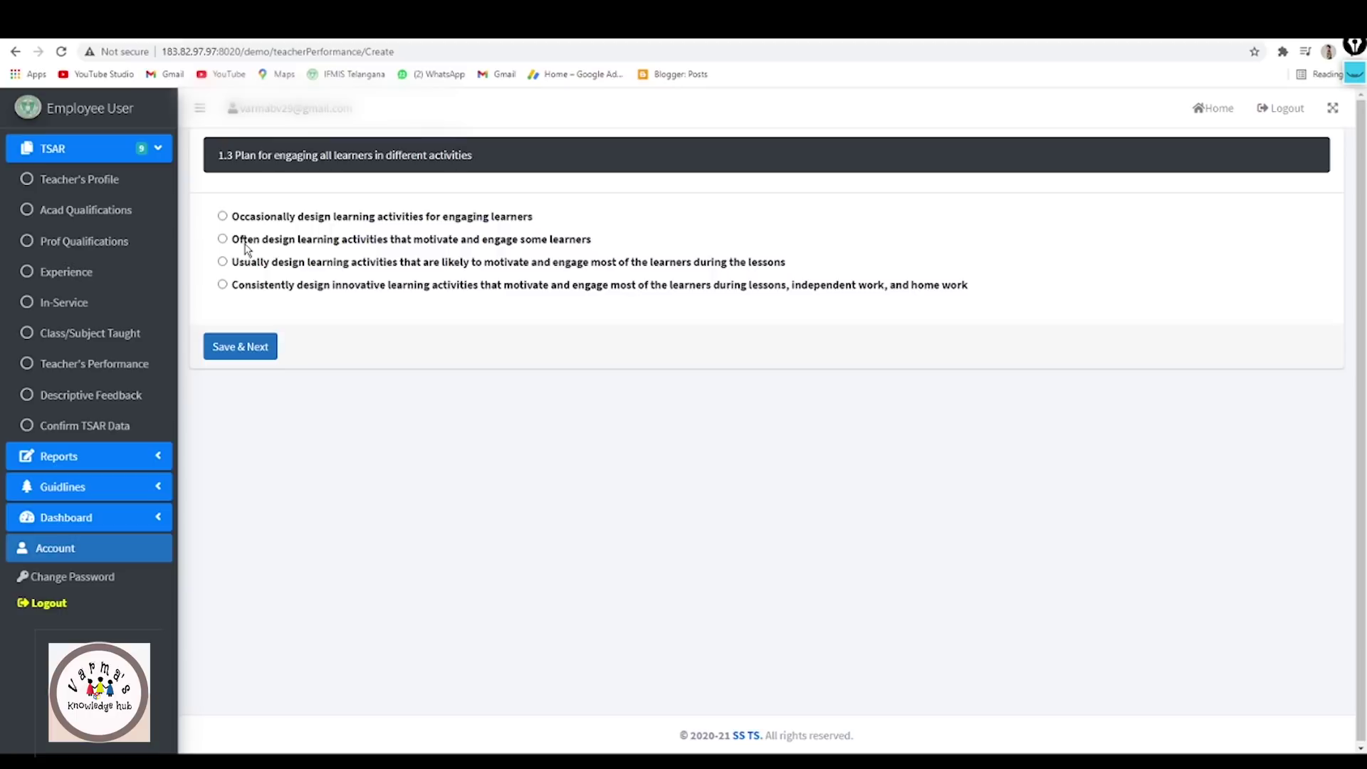
{"action": "left_click", "coordinate": [99, 403]}
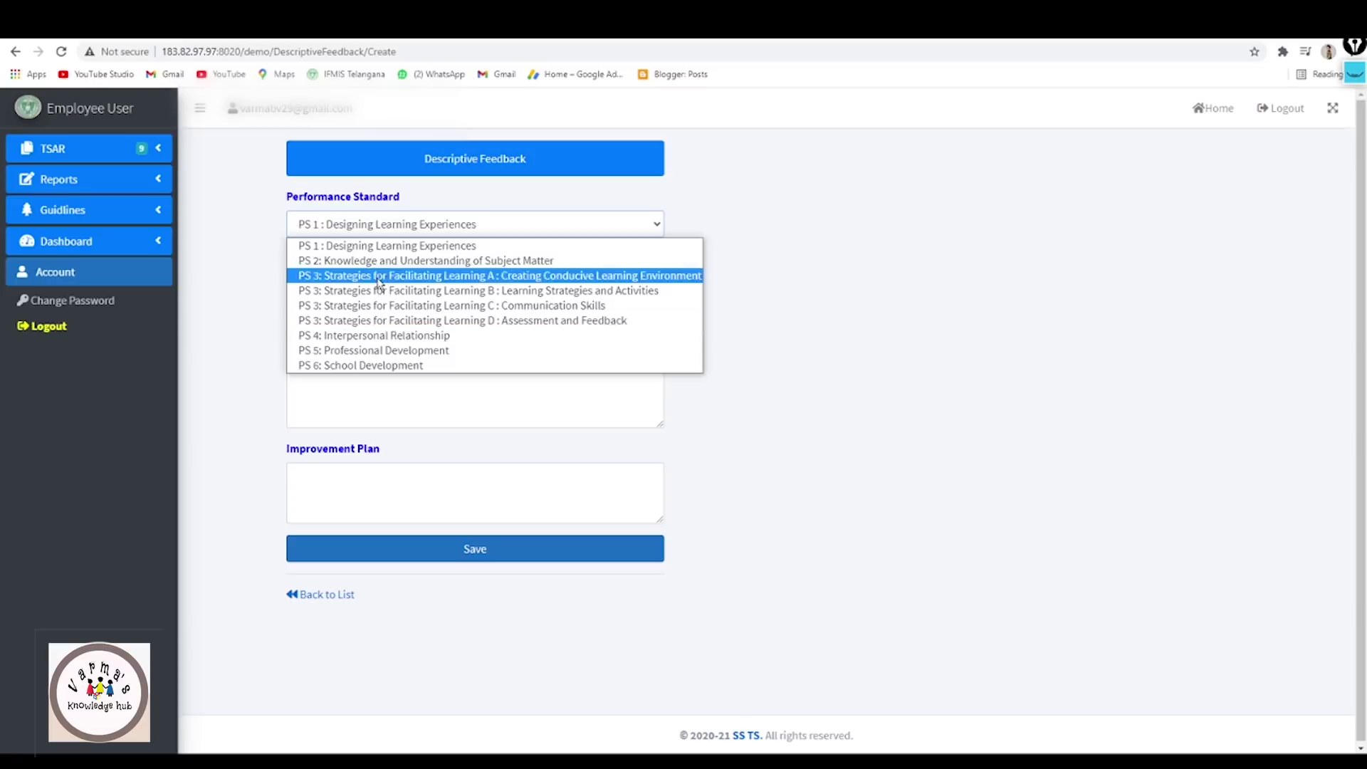
{"action": "left_click", "coordinate": [381, 248]}
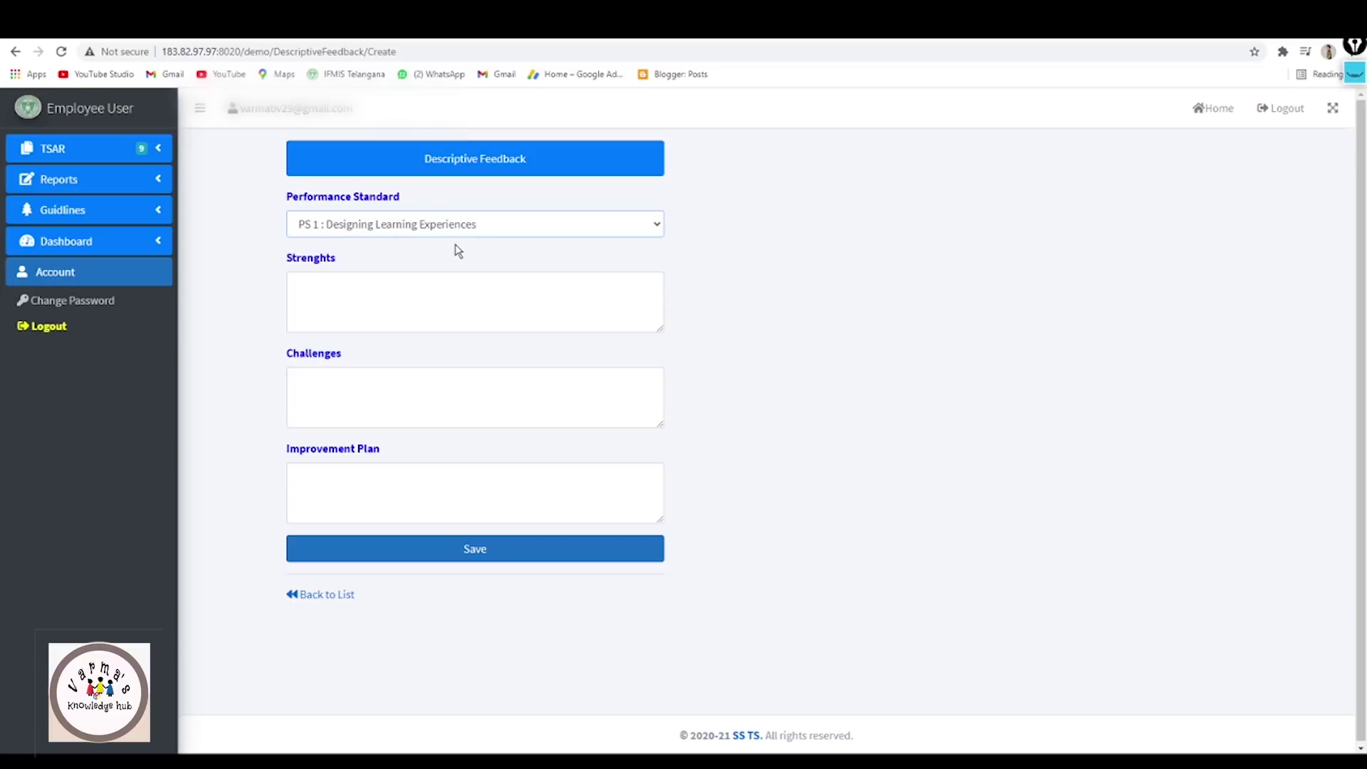
{"action": "left_click", "coordinate": [338, 400]}
{"action": "left_click", "coordinate": [343, 484]}
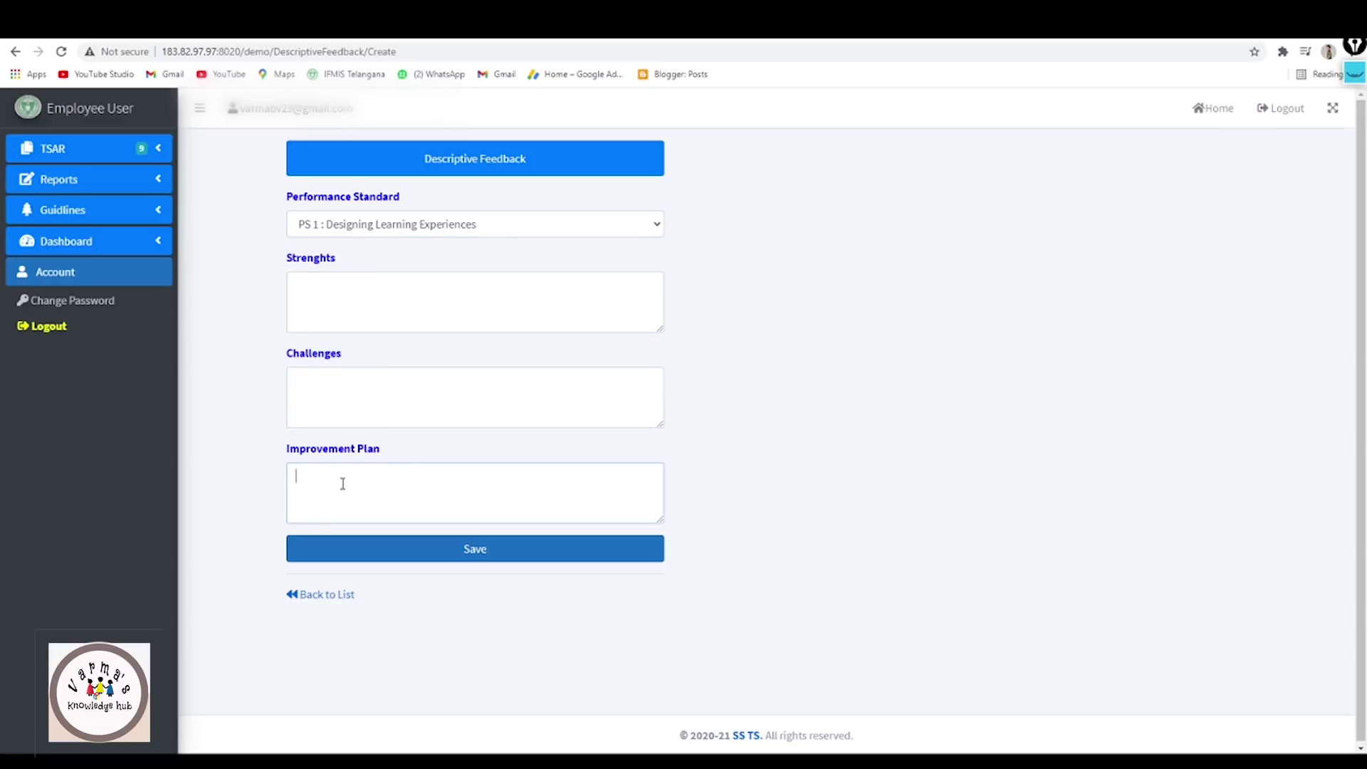
{"action": "scroll", "coordinate": [233, 488], "scroll_direction": "down", "scroll_amount": 1}
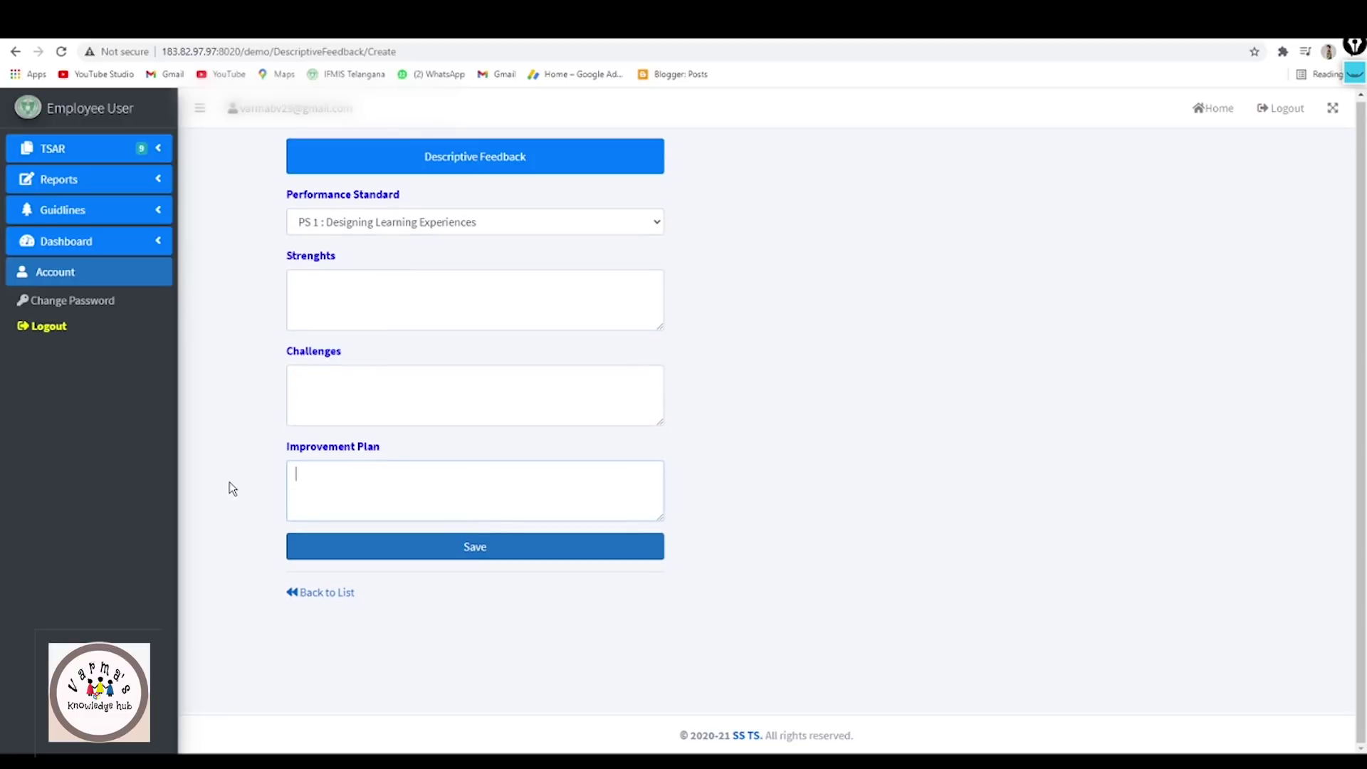
Select PS 2: Knowledge and Understanding of Subject Matter and enter "I am post graduate in science." as the strengths.
{"action": "left_click", "coordinate": [371, 223]}
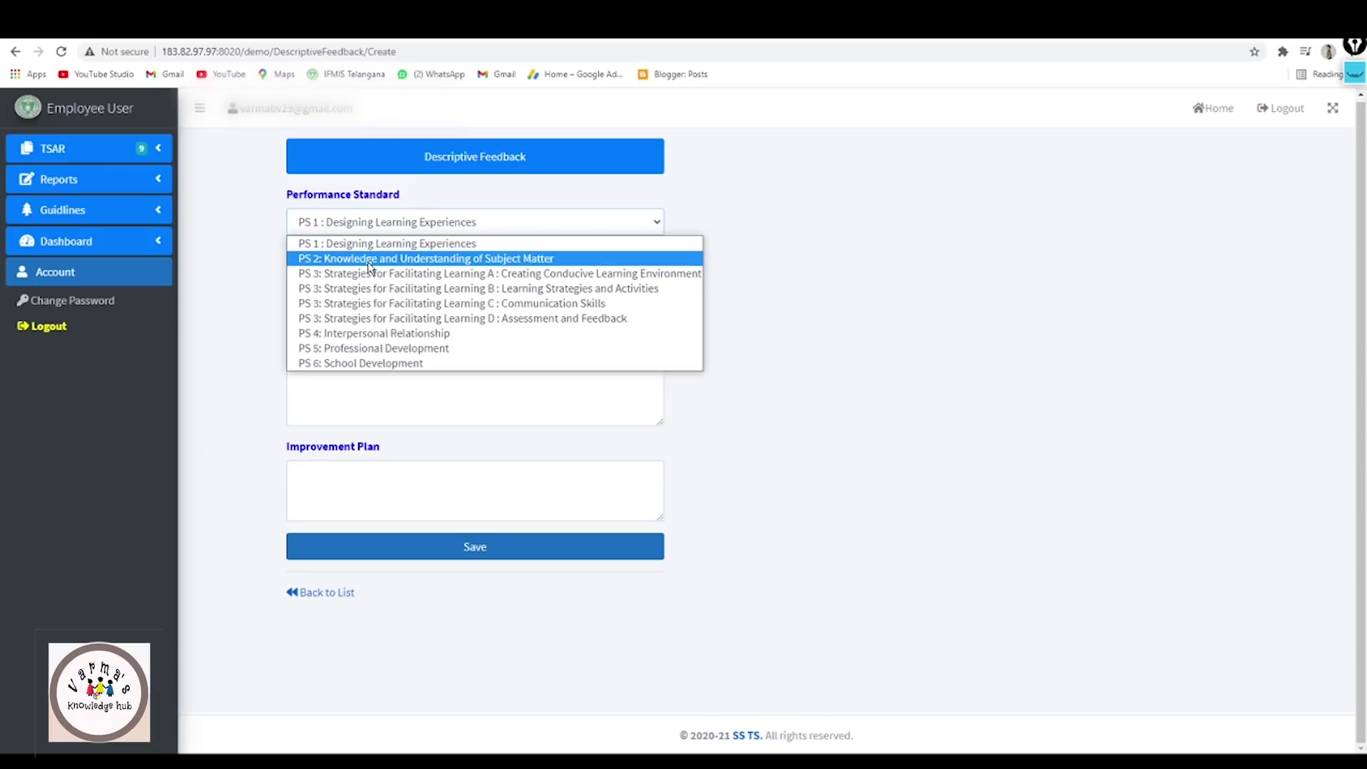
{"action": "left_click", "coordinate": [371, 260]}
{"action": "left_click", "coordinate": [360, 298]}
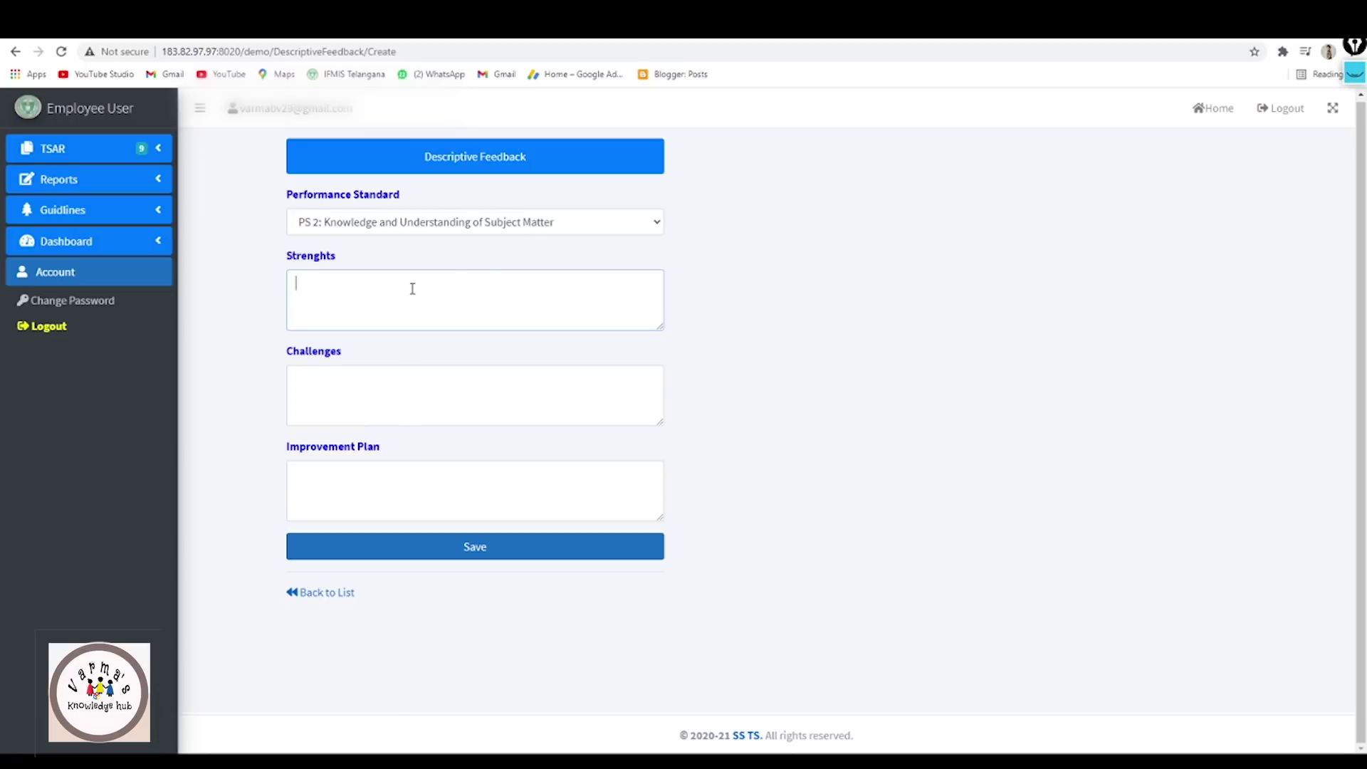
{"action": "type", "text": "I am post graduate in science"}
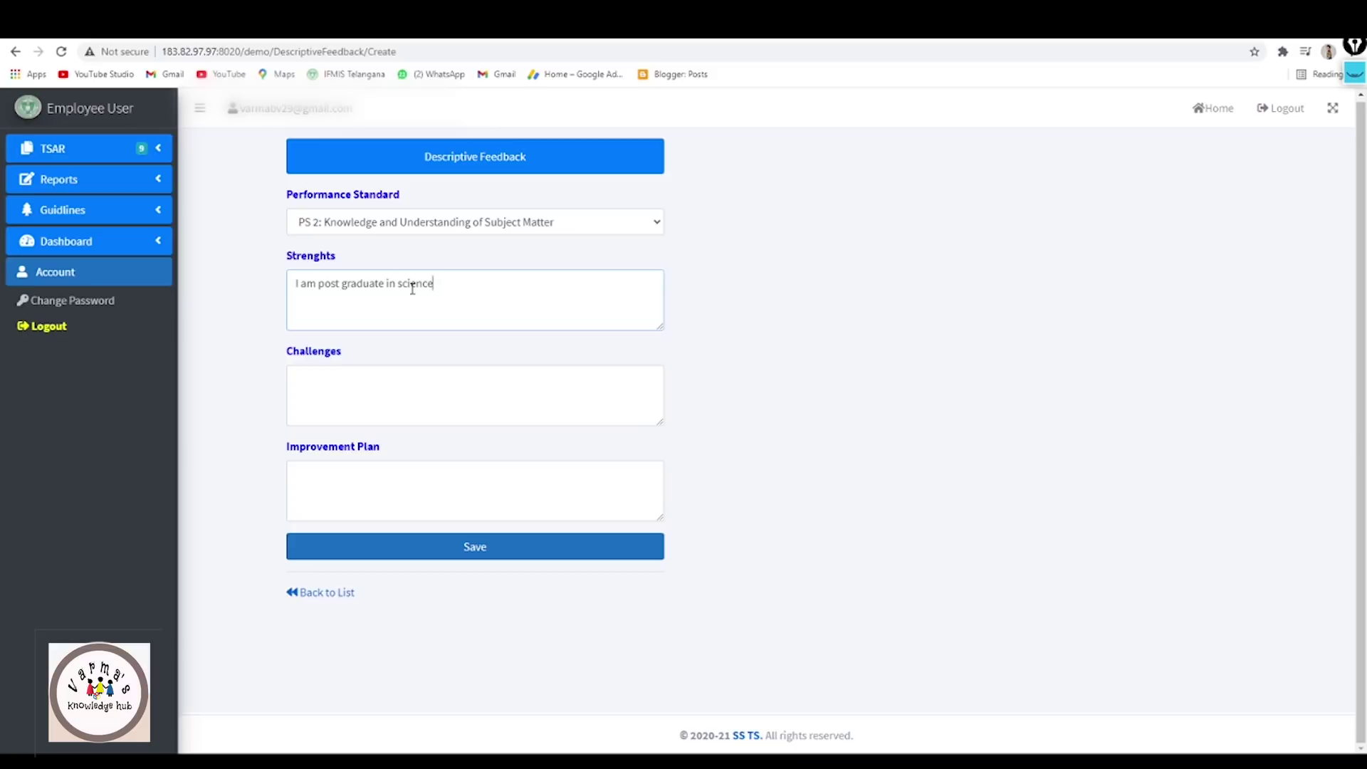
{"action": "type", "text": "."}
{"action": "left_click", "coordinate": [254, 321]}
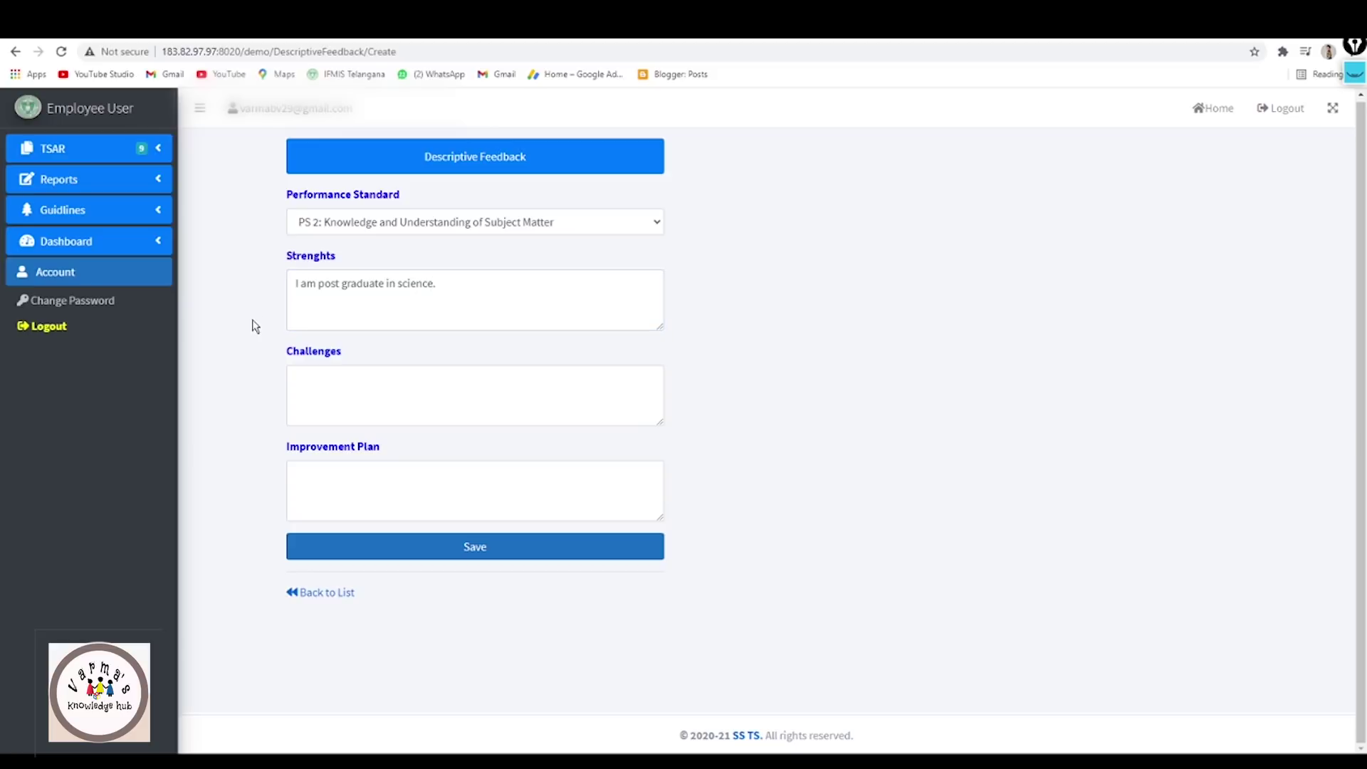
Enter "Children learning level is low." as the challenges and "Focusing much on basics." as the improvement plan.
{"action": "left_click", "coordinate": [323, 414]}
{"action": "type", "text": "Children learn"}
{"action": "key", "text": "BackSpace"}
{"action": "key", "text": "BackSpace"}
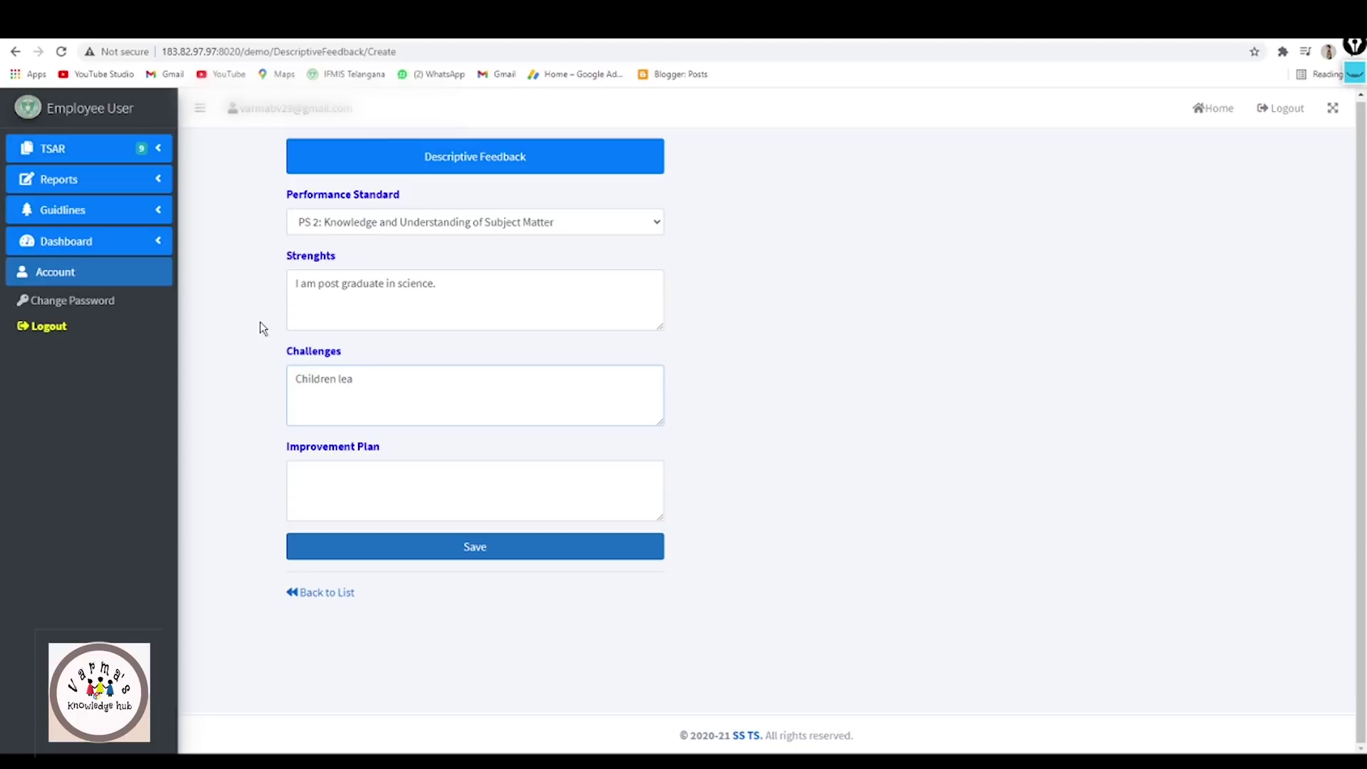
{"action": "type", "text": "rning level is low"}
{"action": "left_click", "coordinate": [367, 505]}
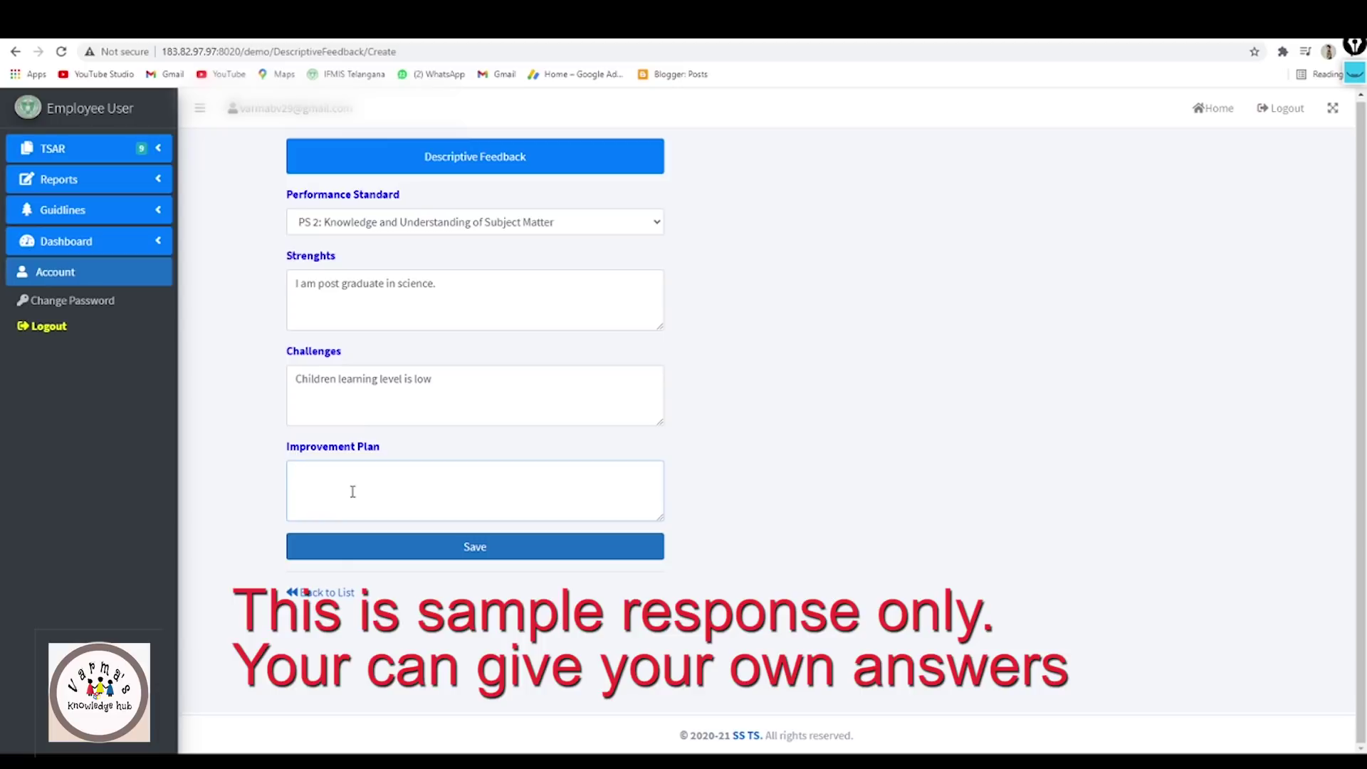
{"action": "type", "text": "Focusing much on basics."}
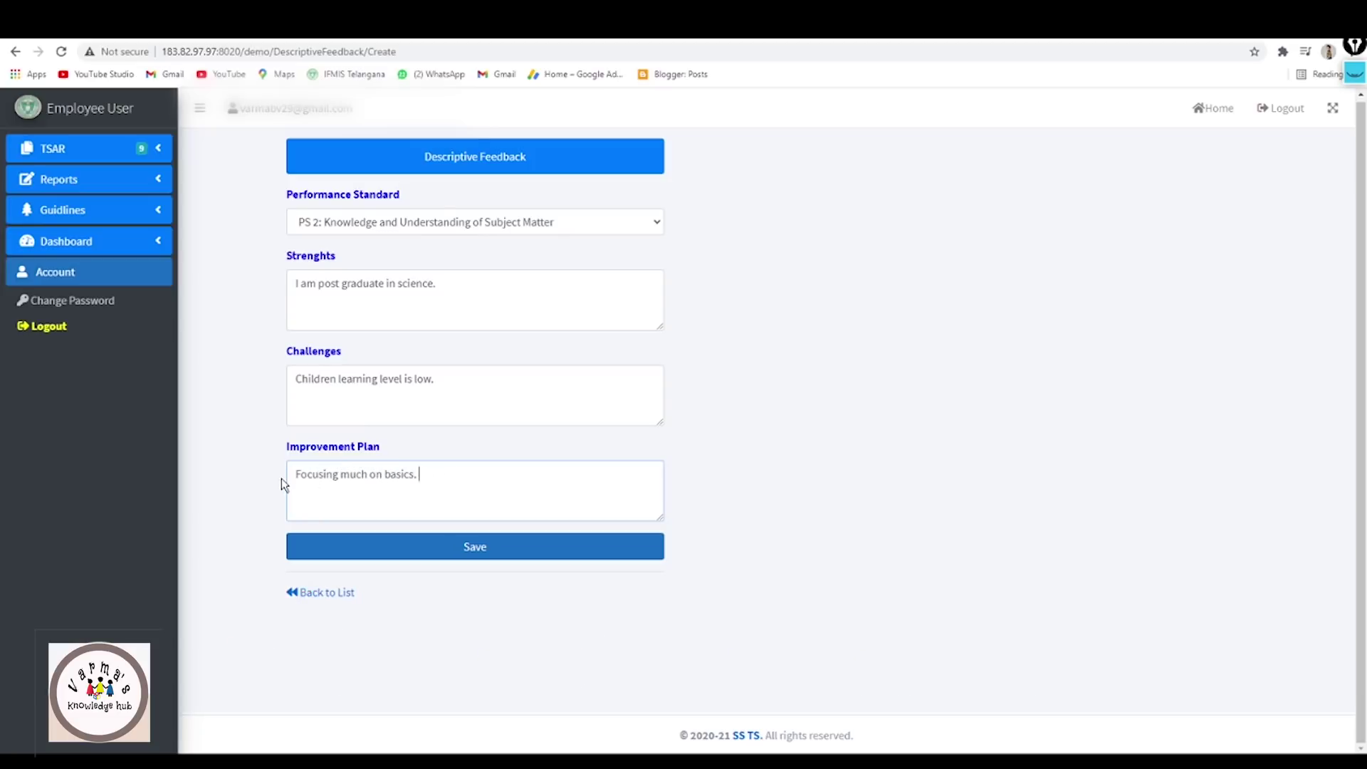
Check the improvement plan, challenges and strengths entries for PS 2 and save the descriptive feedback record.
{"action": "double_click", "coordinate": [353, 453]}
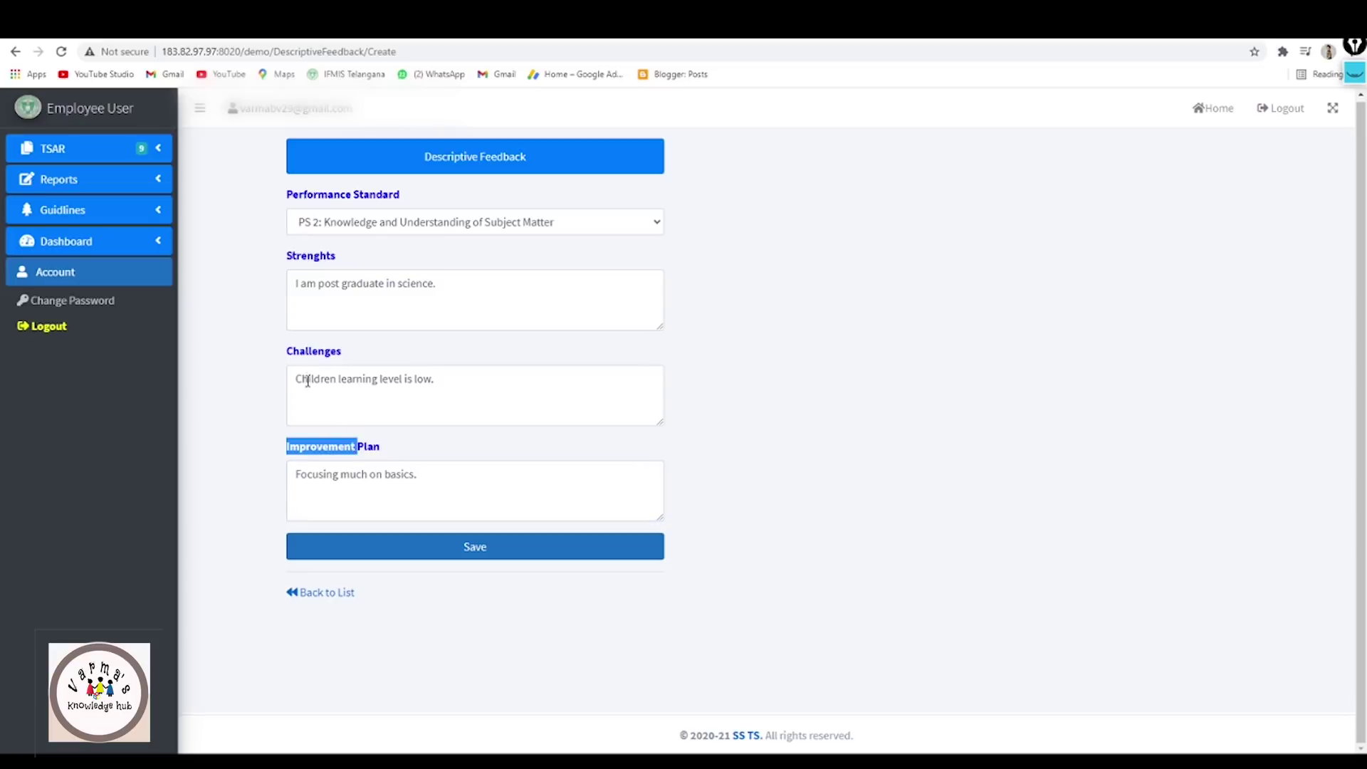
{"action": "double_click", "coordinate": [311, 354]}
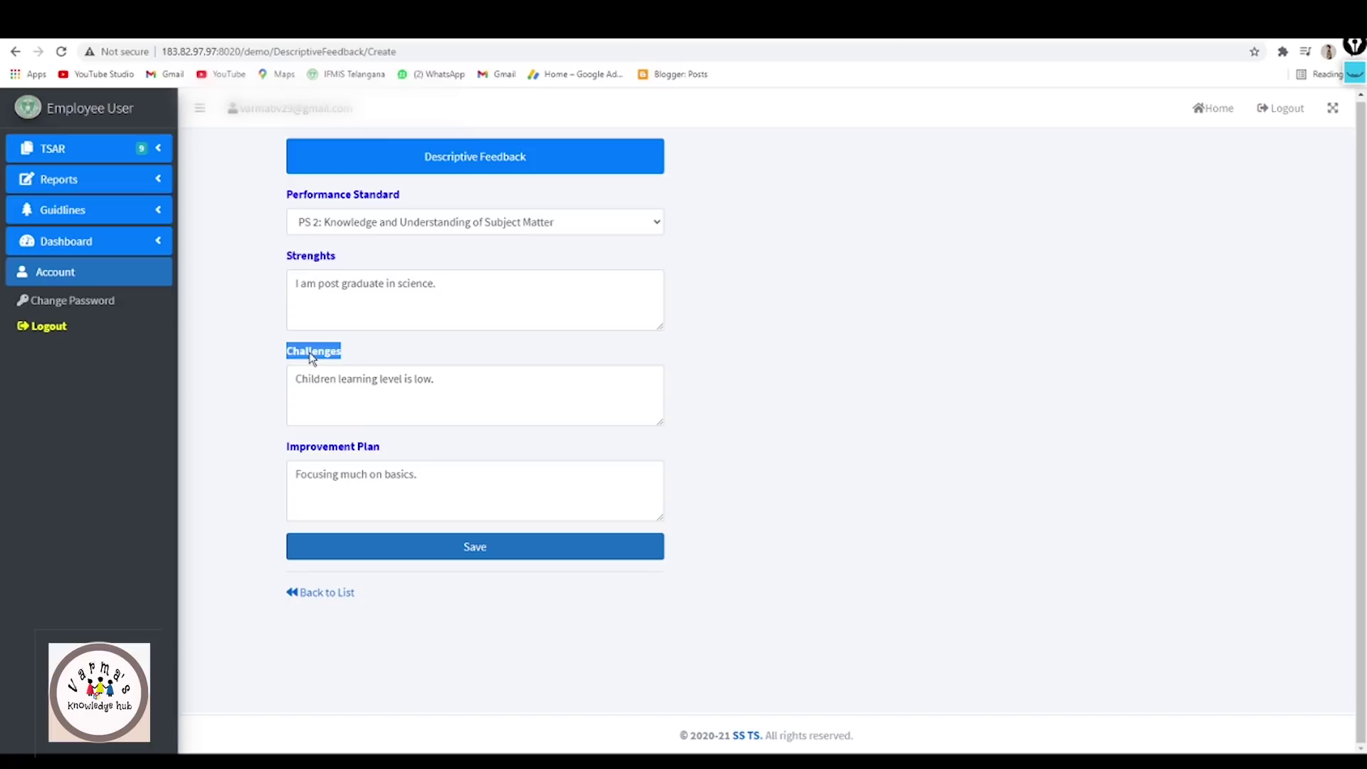
{"action": "double_click", "coordinate": [307, 258]}
{"action": "left_click", "coordinate": [218, 462]}
{"action": "left_click", "coordinate": [409, 556]}
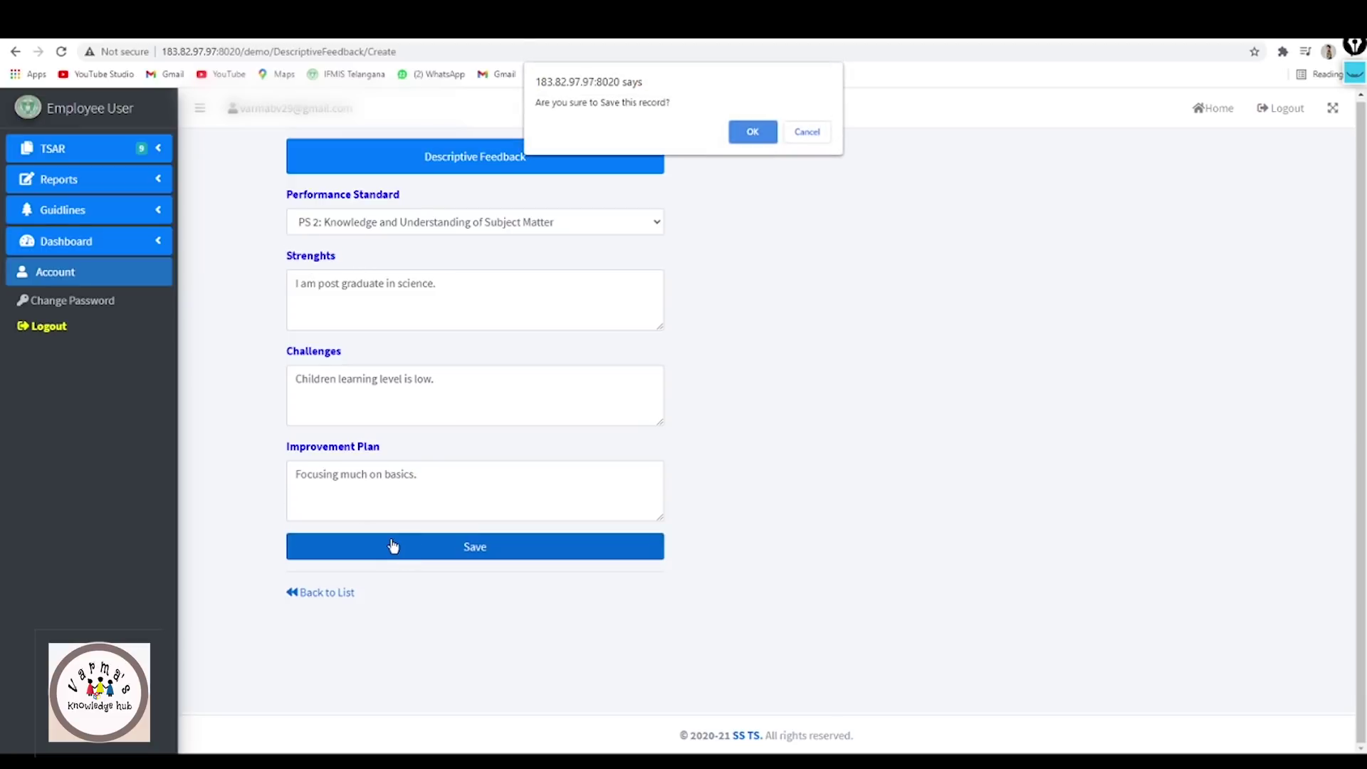
{"action": "left_click", "coordinate": [752, 132]}
Open the Confirm TSAR Data section and review the record counts from Profile through In-Service in the data entry status table.
{"action": "left_click", "coordinate": [161, 149]}
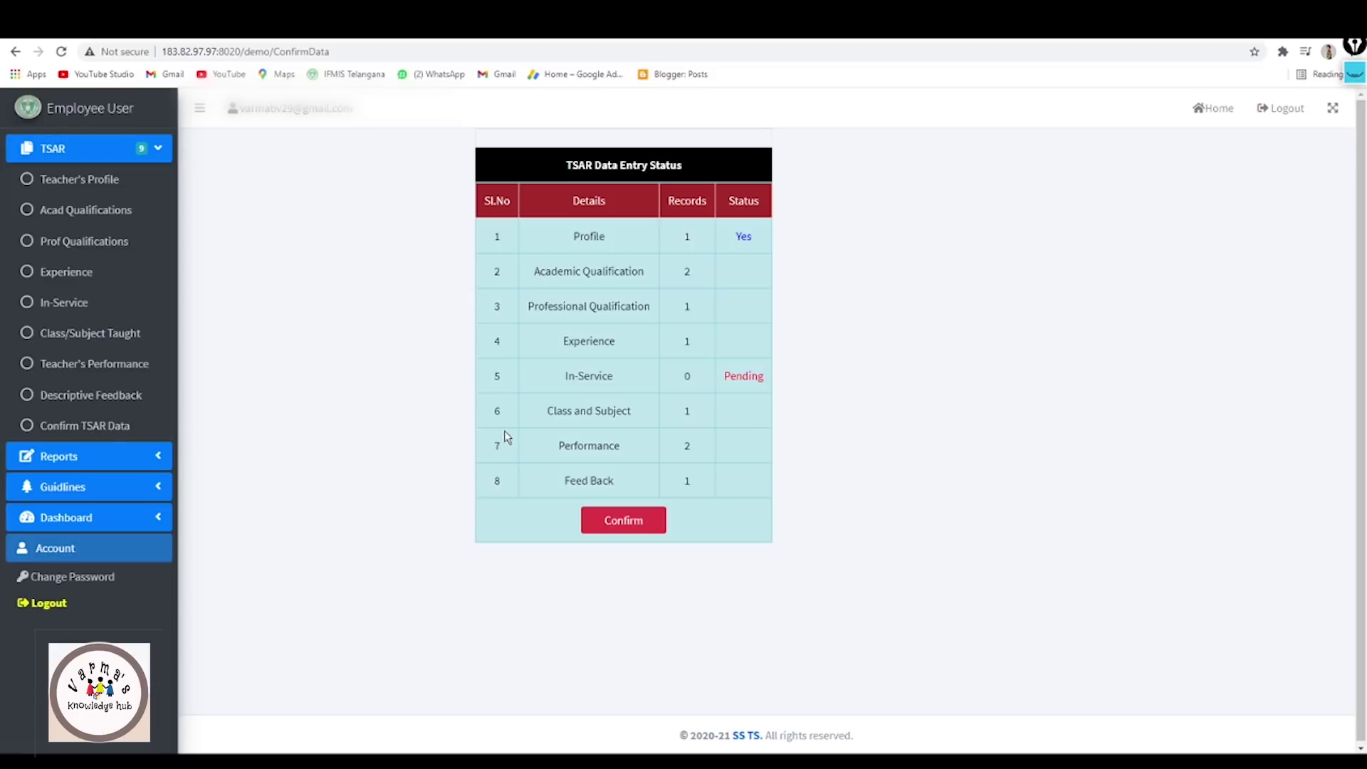
{"action": "left_click", "coordinate": [160, 148]}
{"action": "left_click_drag", "start_coordinate": [574, 237], "coordinate": [696, 244]}
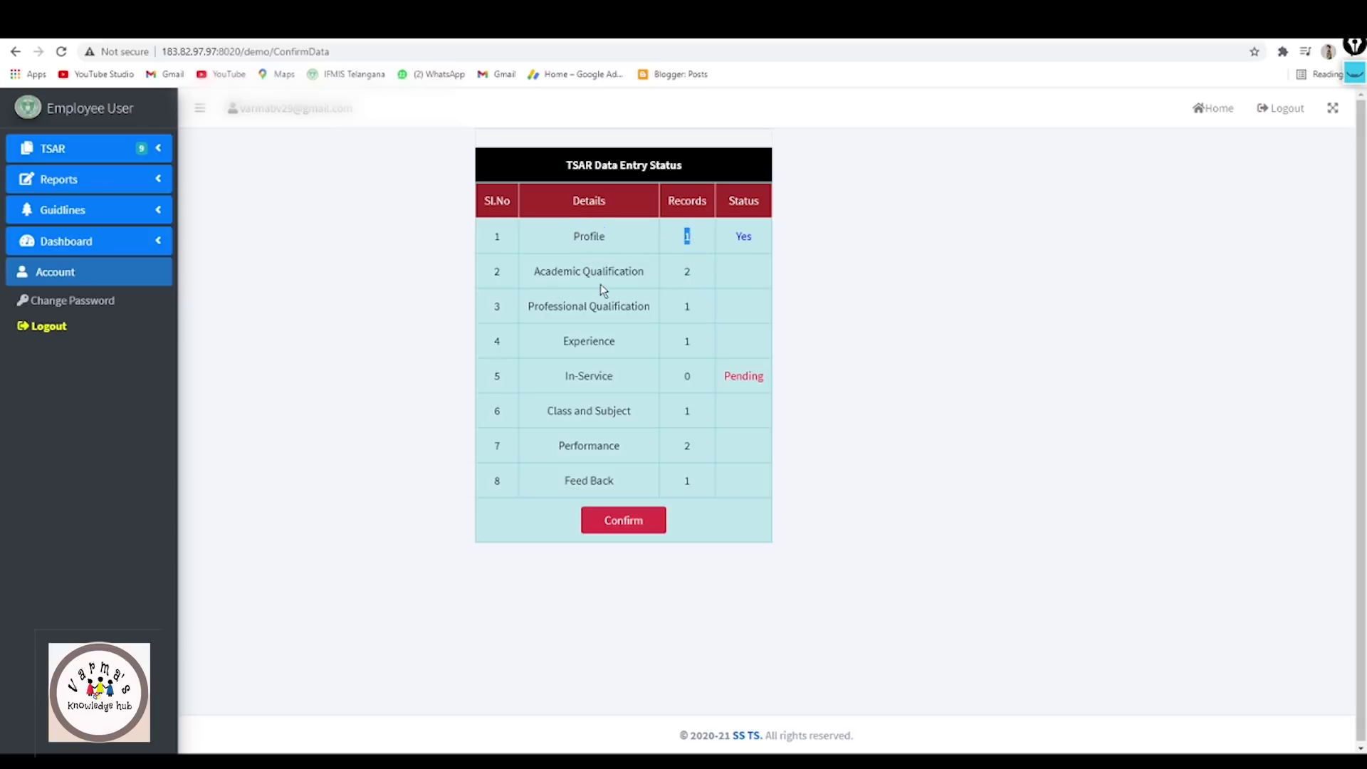
{"action": "left_click_drag", "start_coordinate": [688, 276], "coordinate": [693, 279]}
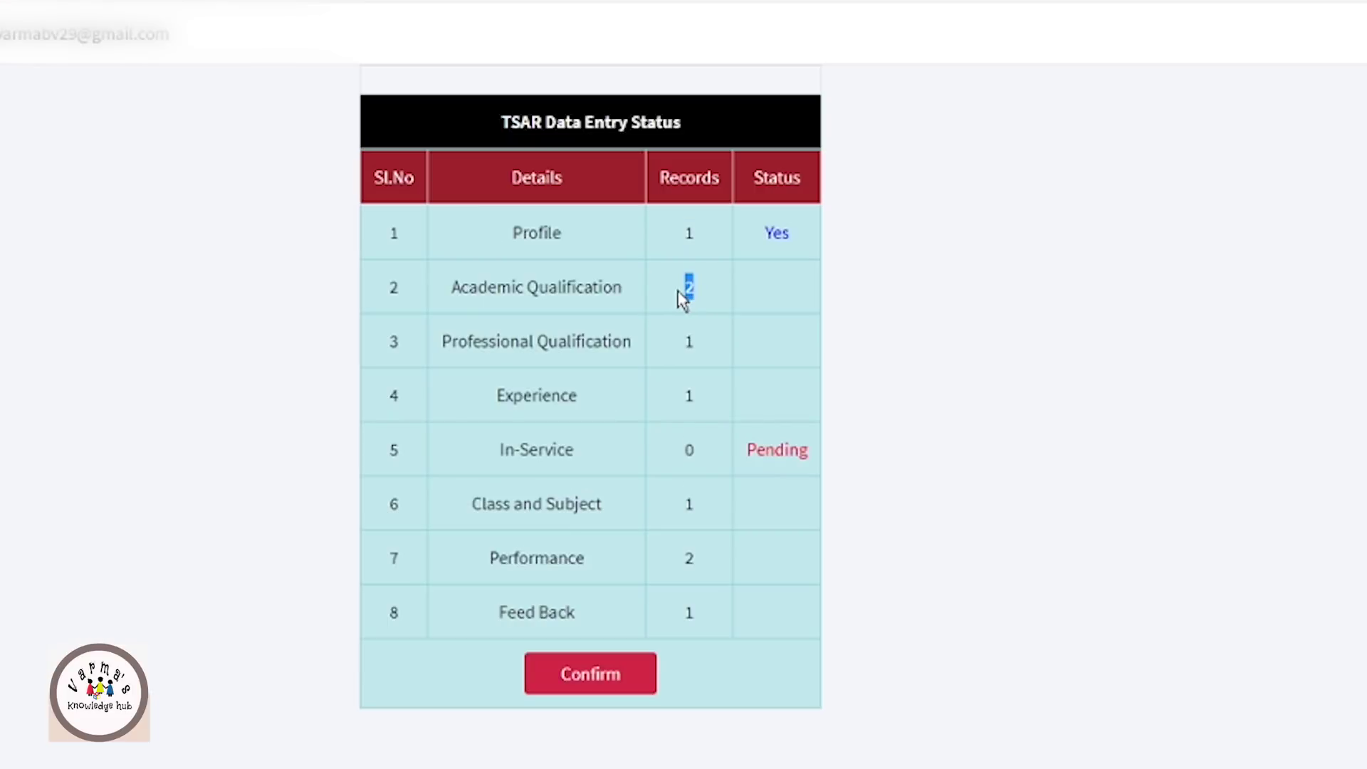
{"action": "left_click", "coordinate": [678, 293]}
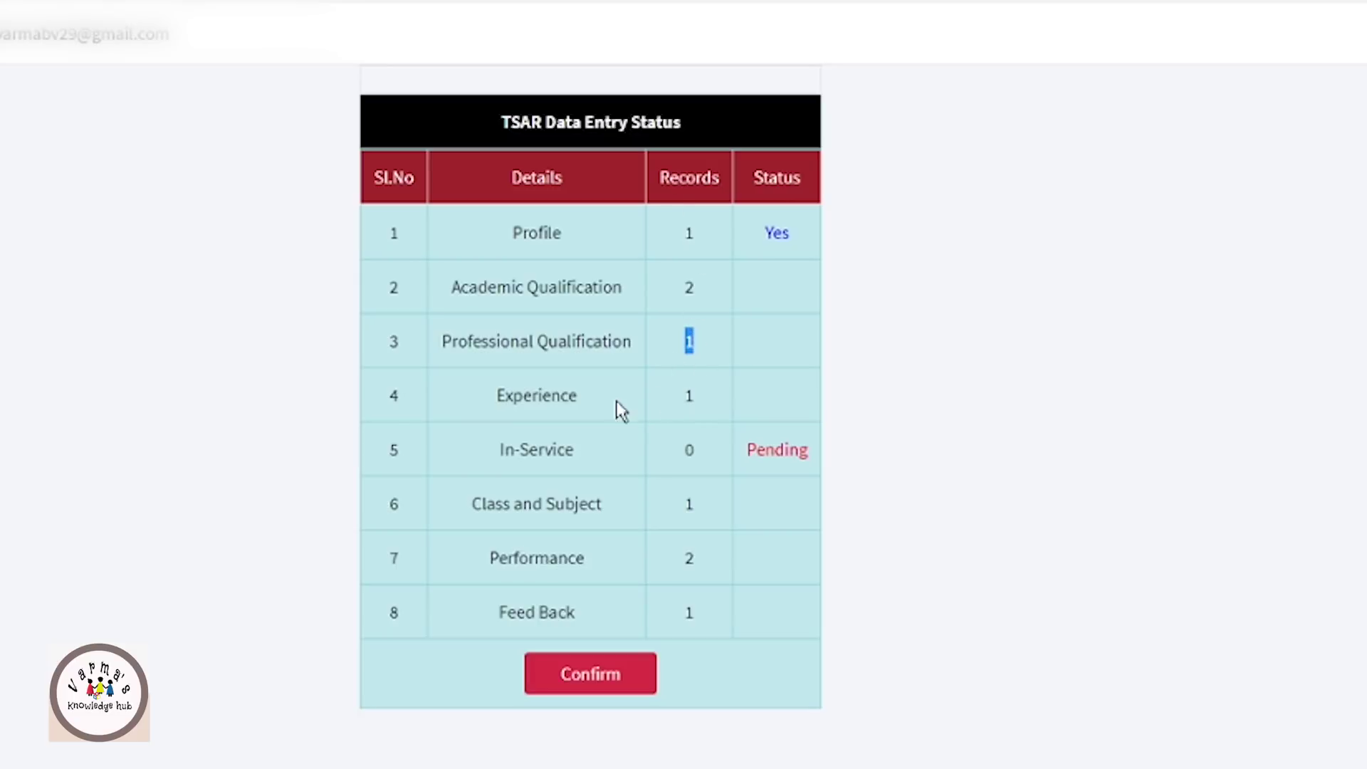
{"action": "left_click_drag", "start_coordinate": [676, 400], "coordinate": [723, 467]}
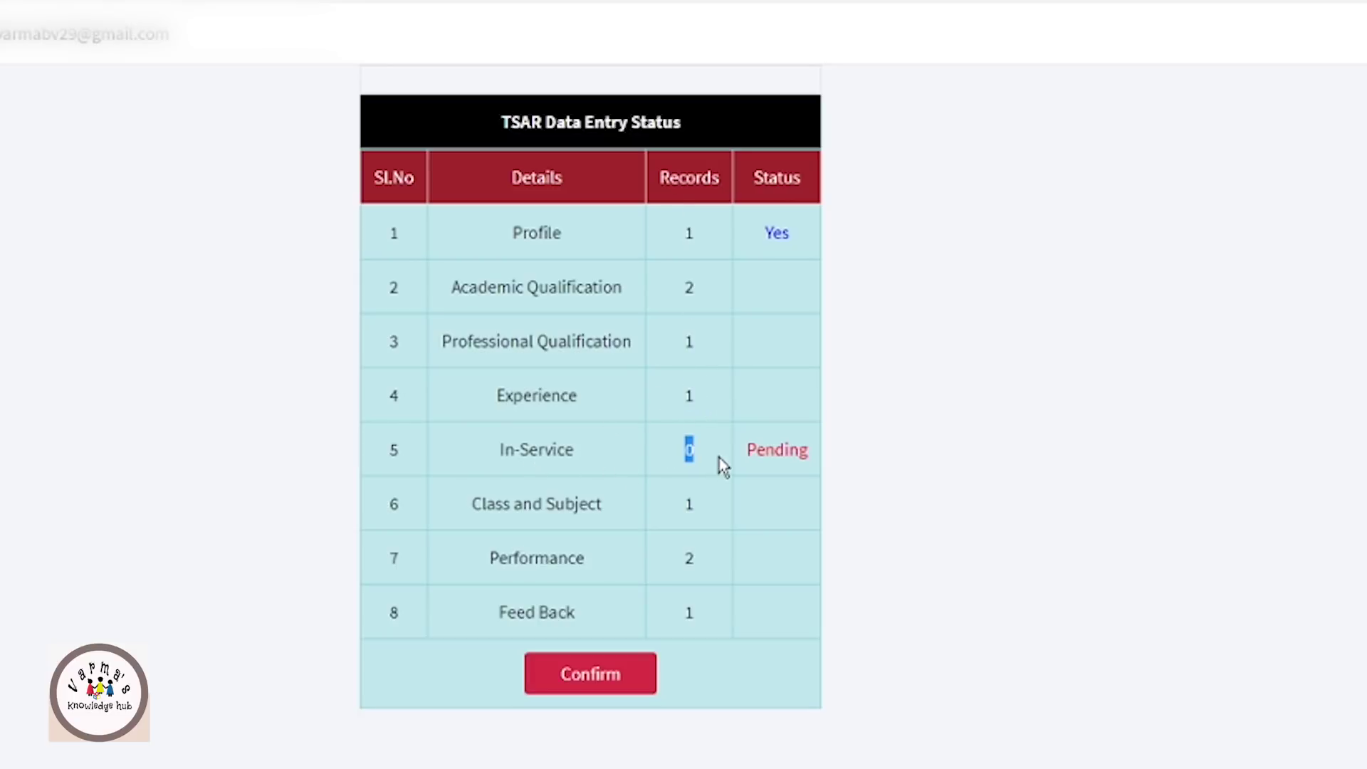
Check the In-Service status and the Class and Subject, Performance and Feed Back record counts, and compare with the Profile status.
{"action": "double_click", "coordinate": [788, 450]}
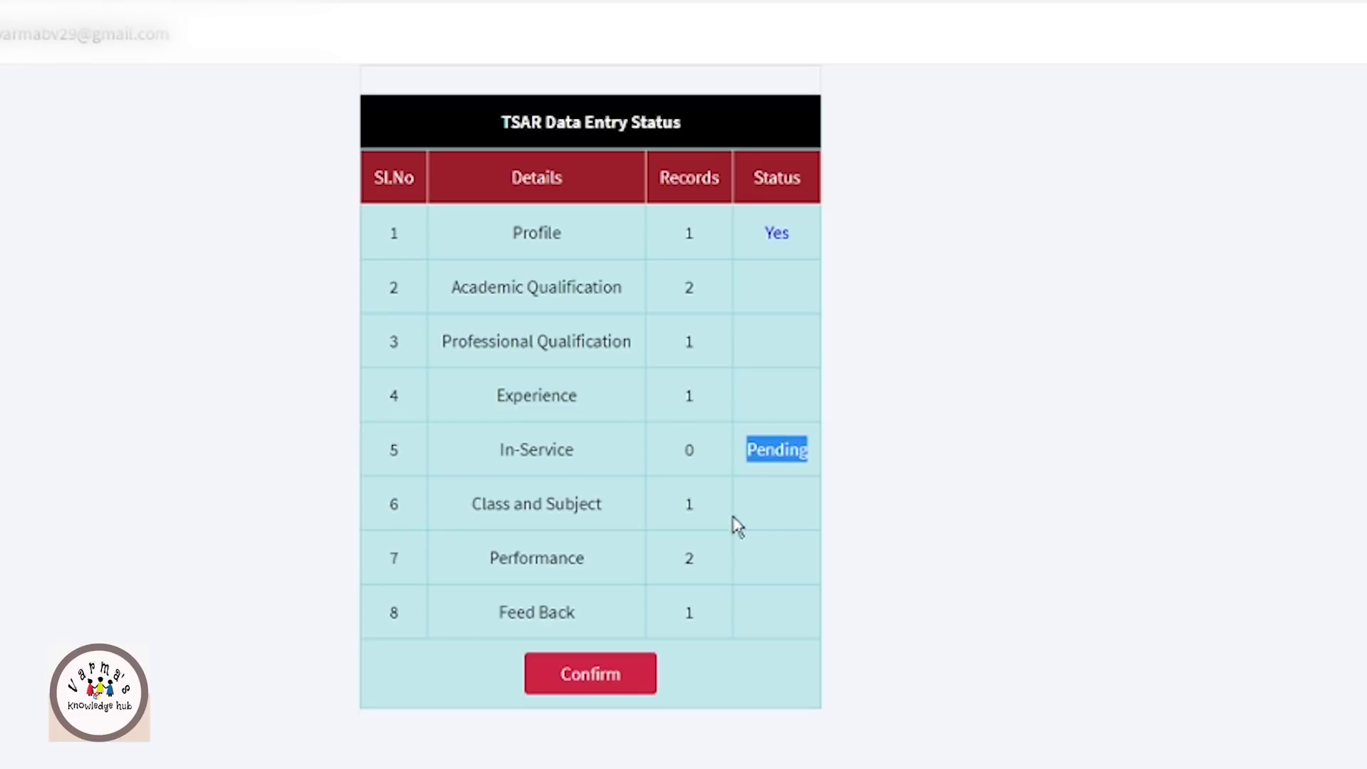
{"action": "double_click", "coordinate": [685, 518]}
{"action": "double_click", "coordinate": [692, 569]}
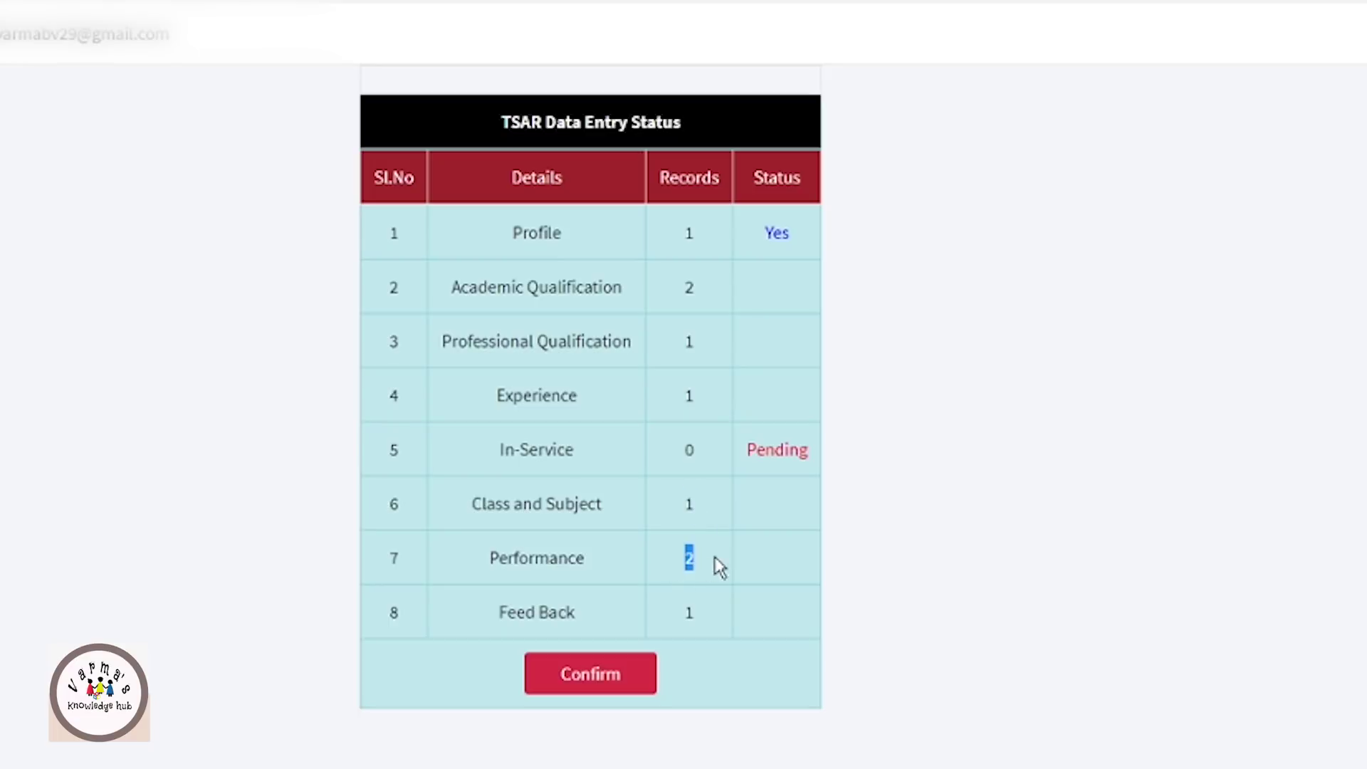
{"action": "double_click", "coordinate": [685, 613]}
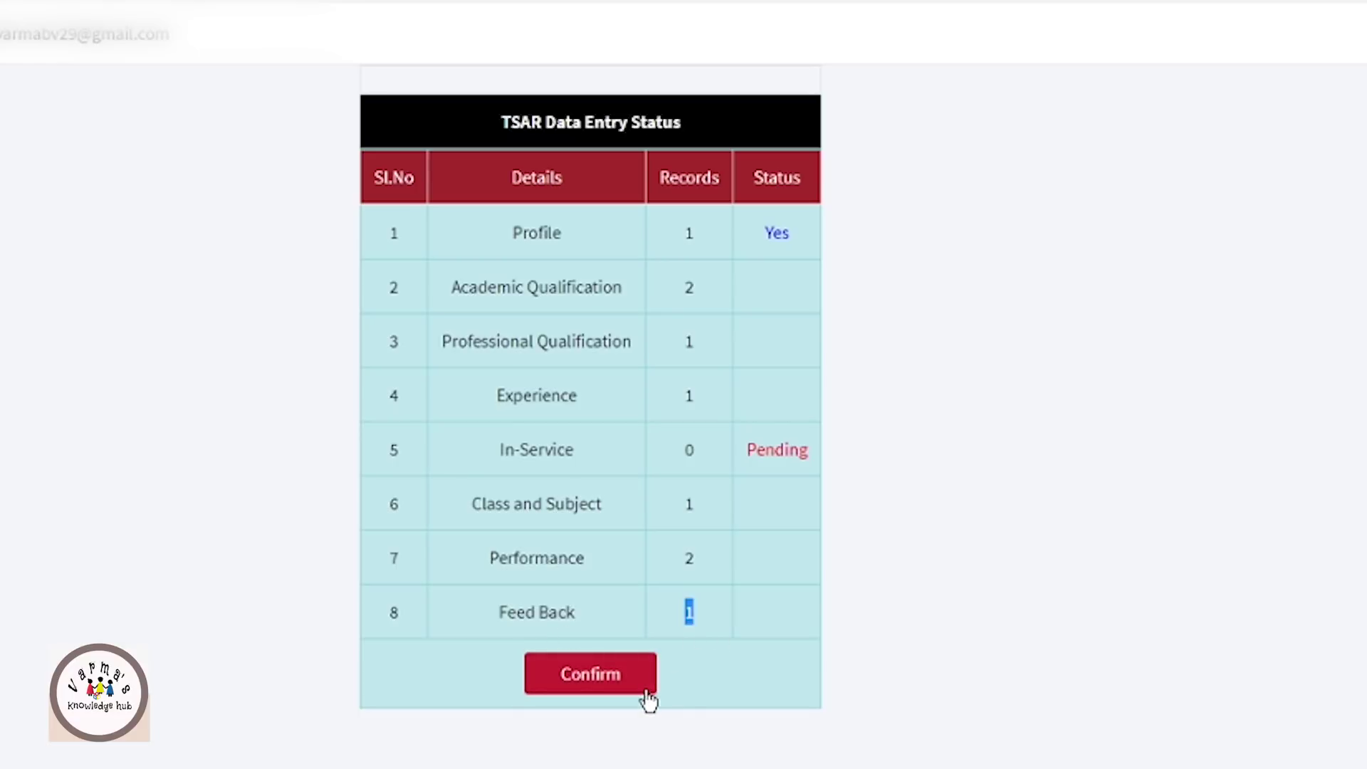
{"action": "left_click_drag", "start_coordinate": [749, 442], "coordinate": [817, 459]}
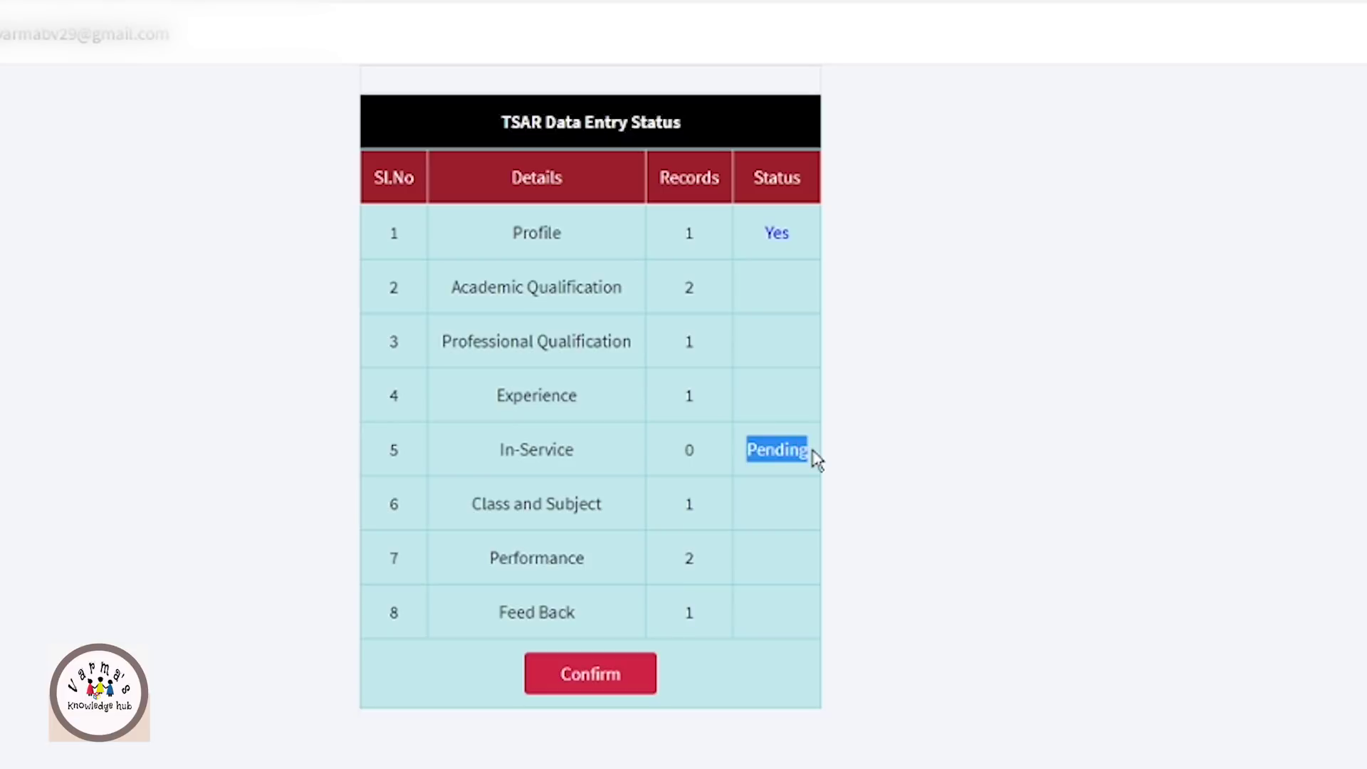
{"action": "double_click", "coordinate": [776, 231]}
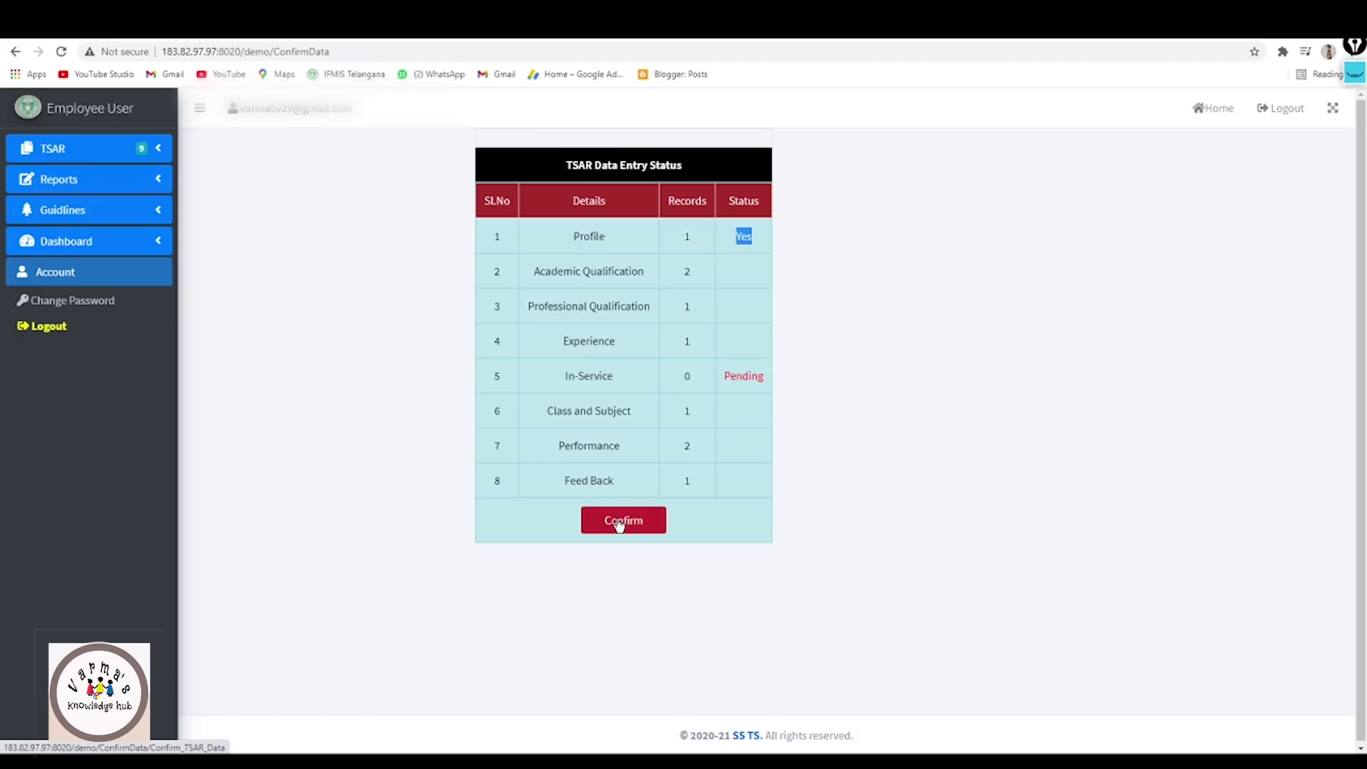
Try to confirm the TSAR data, dismiss the alert and check the In-Service row's status.
{"action": "left_click", "coordinate": [619, 524]}
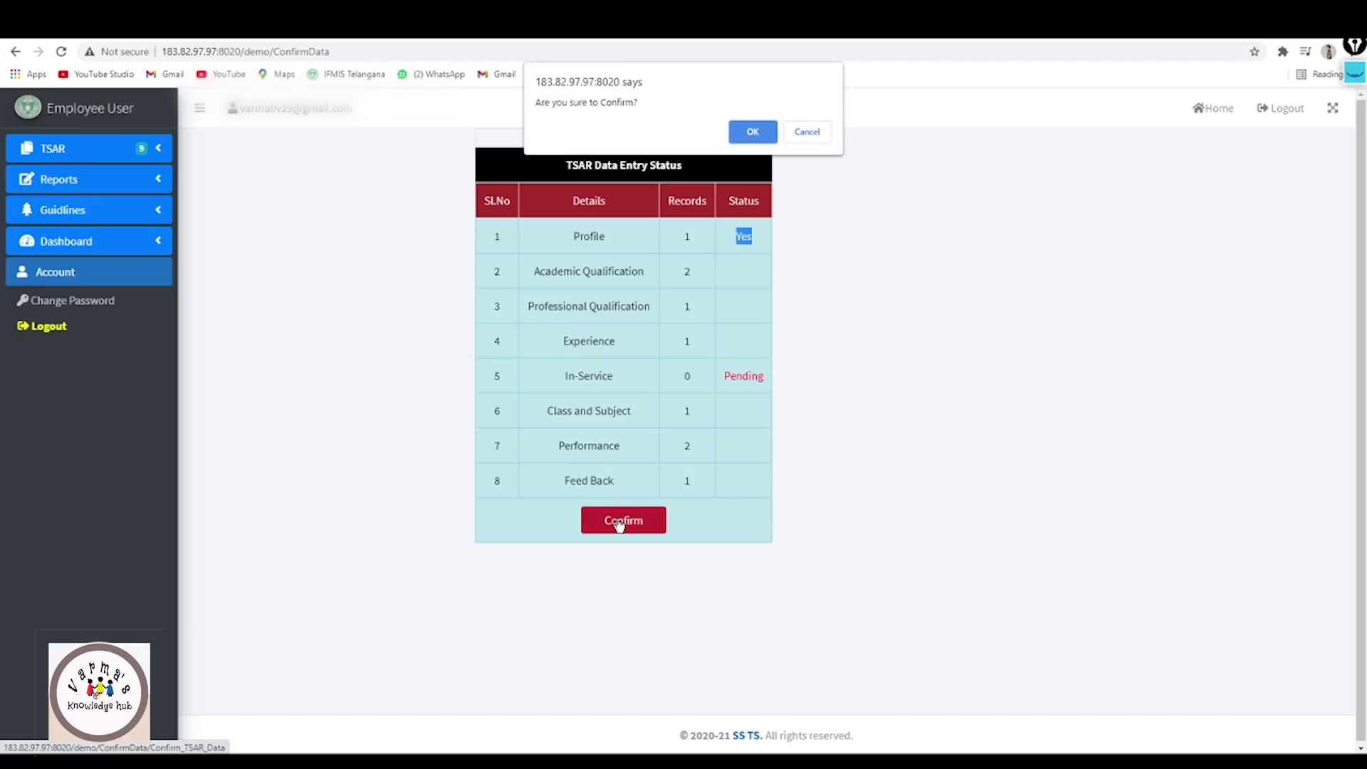
{"action": "left_click", "coordinate": [752, 132]}
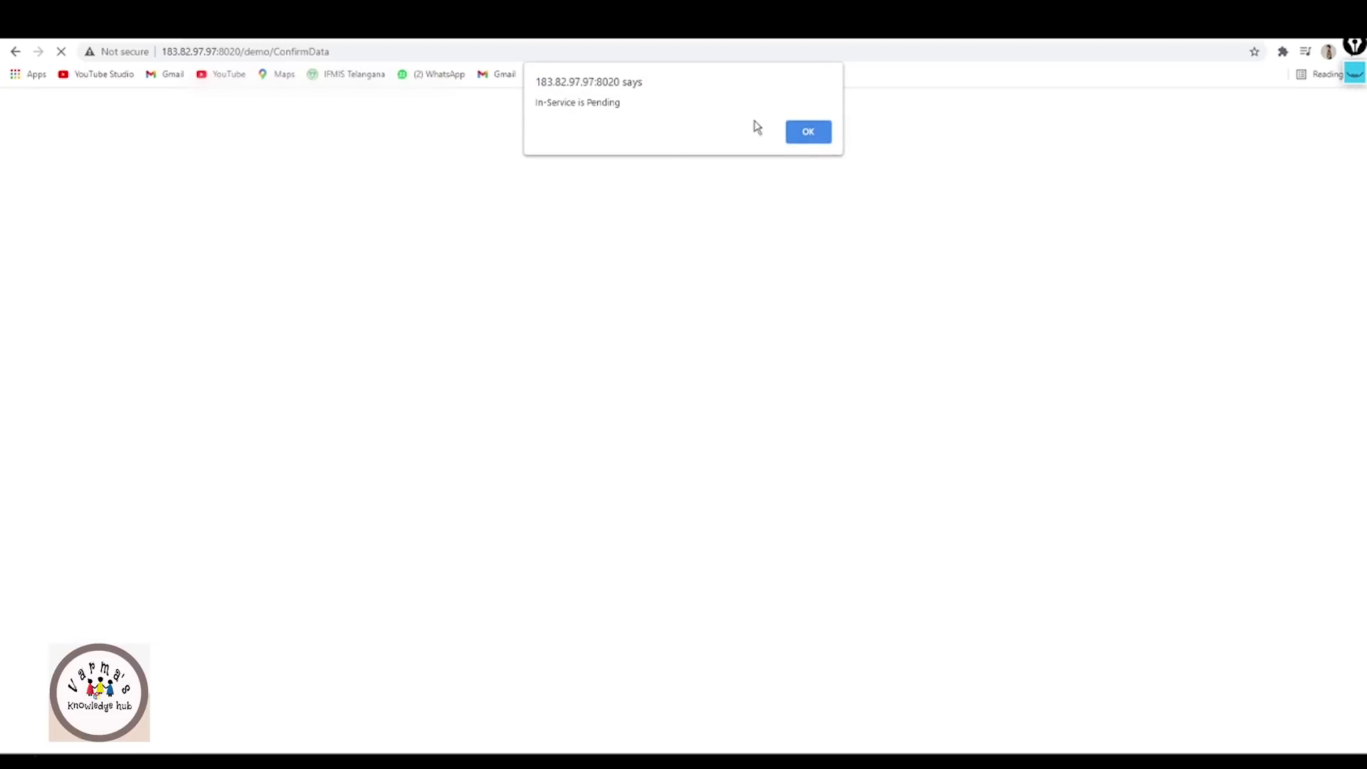
{"action": "left_click", "coordinate": [799, 131]}
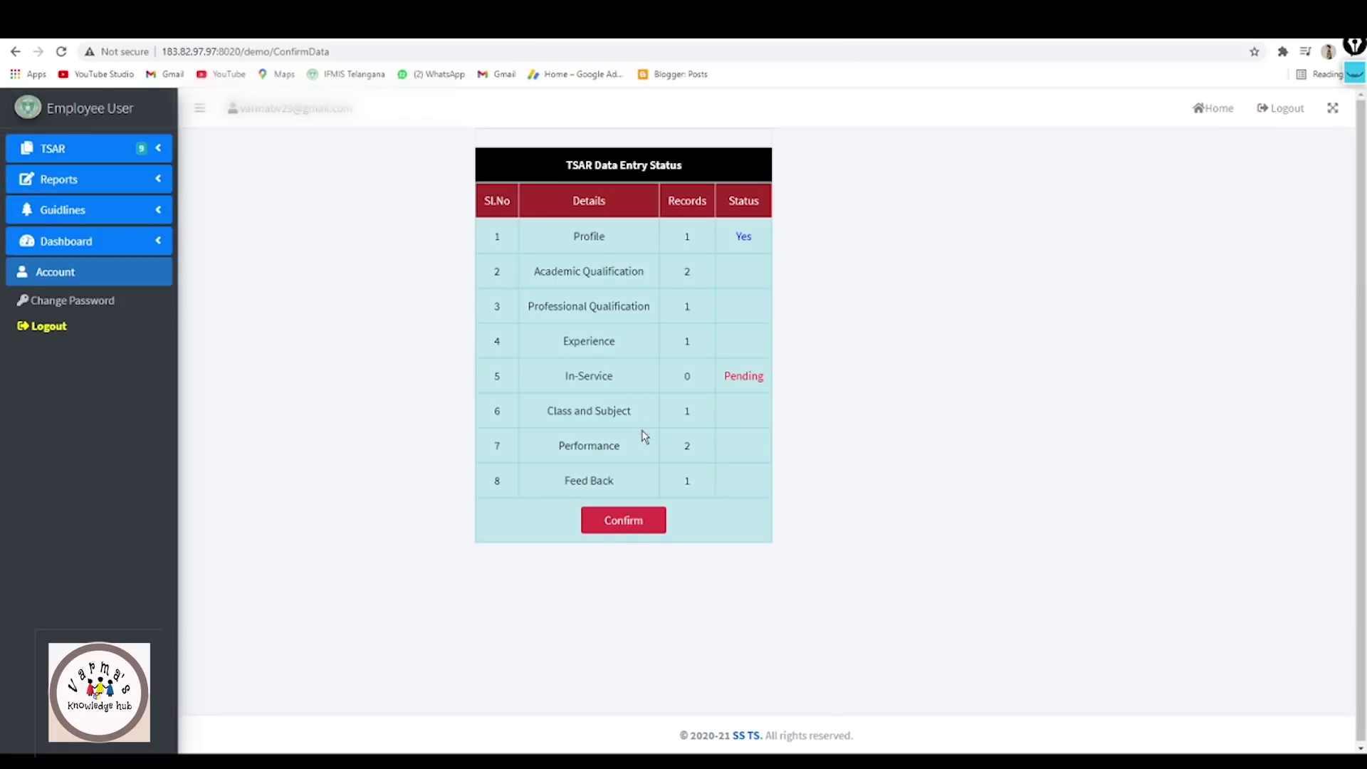
{"action": "double_click", "coordinate": [742, 370]}
View the Data Entry Status report and the Performance Sheet report.
{"action": "left_click", "coordinate": [155, 181]}
{"action": "left_click", "coordinate": [88, 212]}
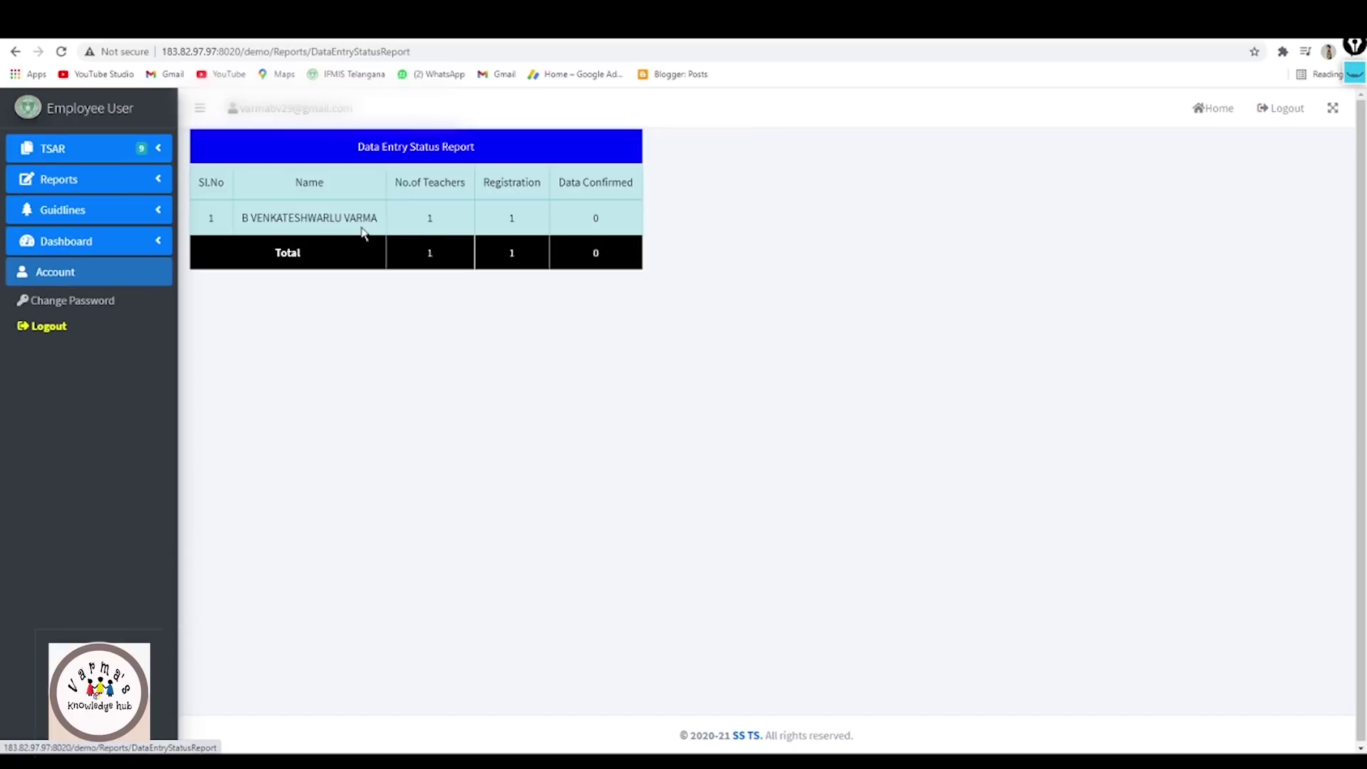
{"action": "left_click", "coordinate": [139, 184]}
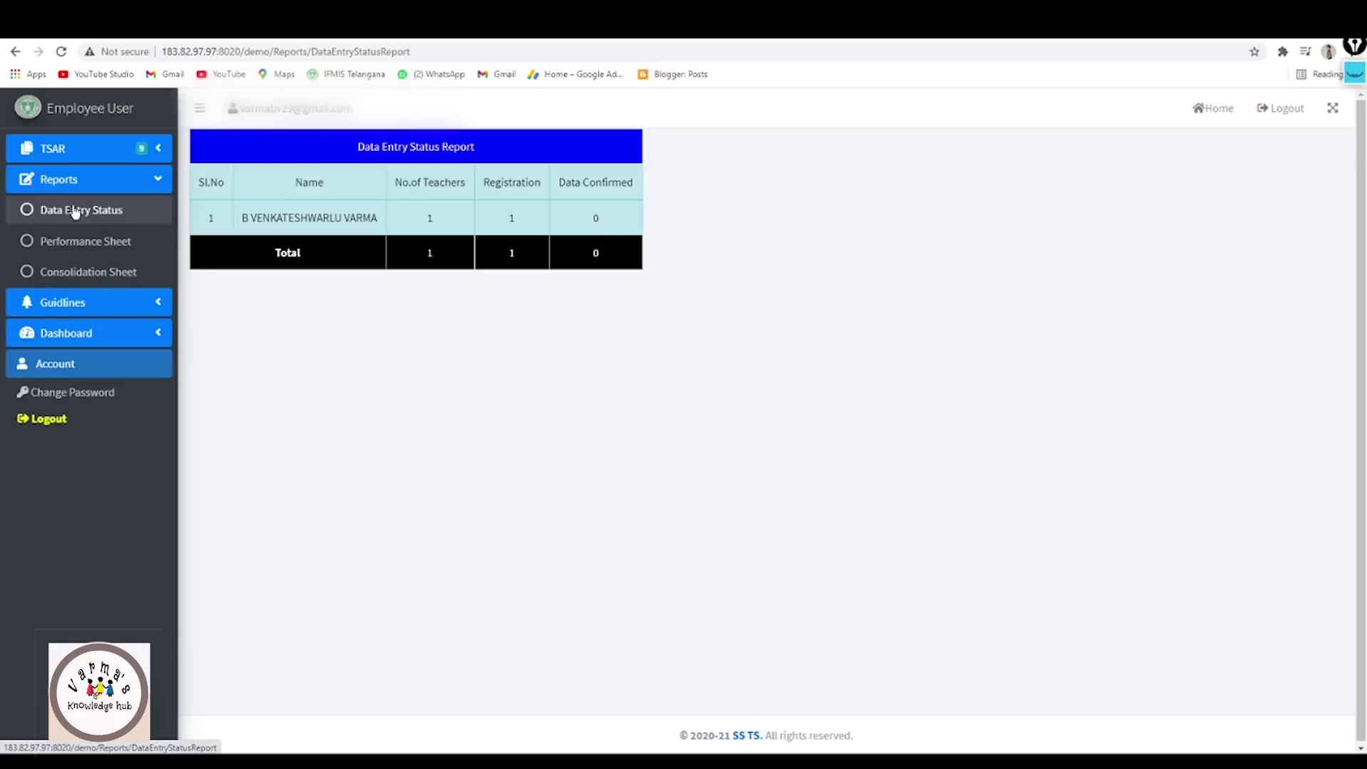
{"action": "left_click", "coordinate": [61, 246]}
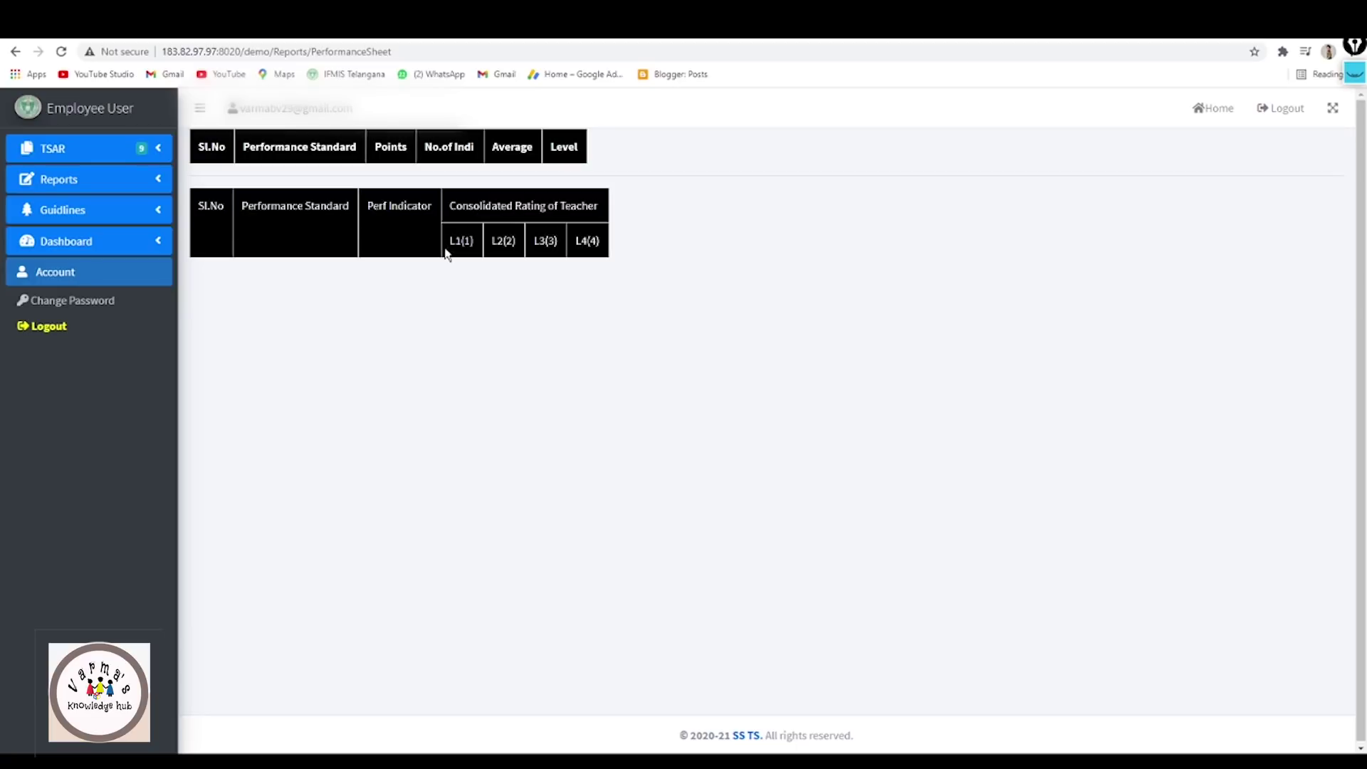
{"action": "left_click", "coordinate": [149, 181]}
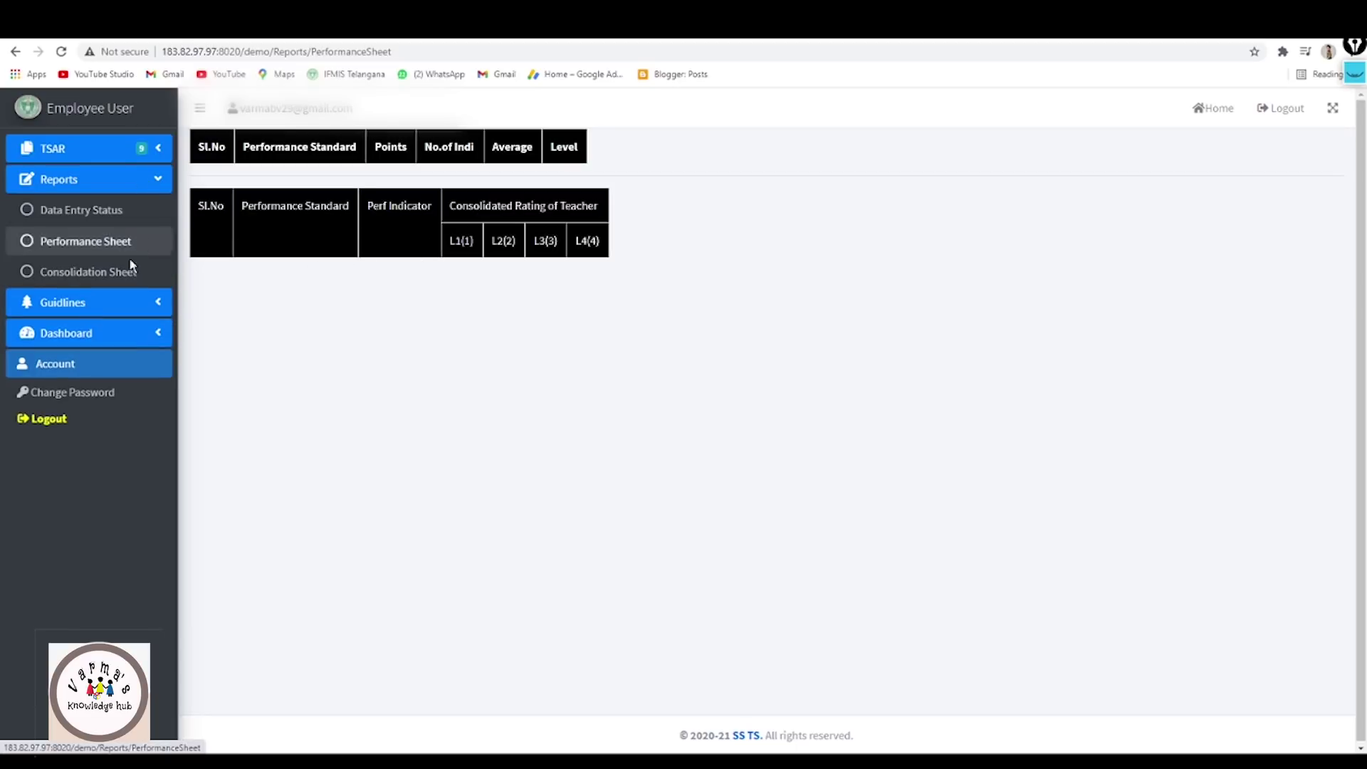
Open the Source of Evidence guideline and highlight the evidence types starting from Time Tables/Activity Charts.
{"action": "left_click", "coordinate": [158, 306]}
{"action": "scroll", "coordinate": [99, 361], "scroll_direction": "down", "scroll_amount": 1}
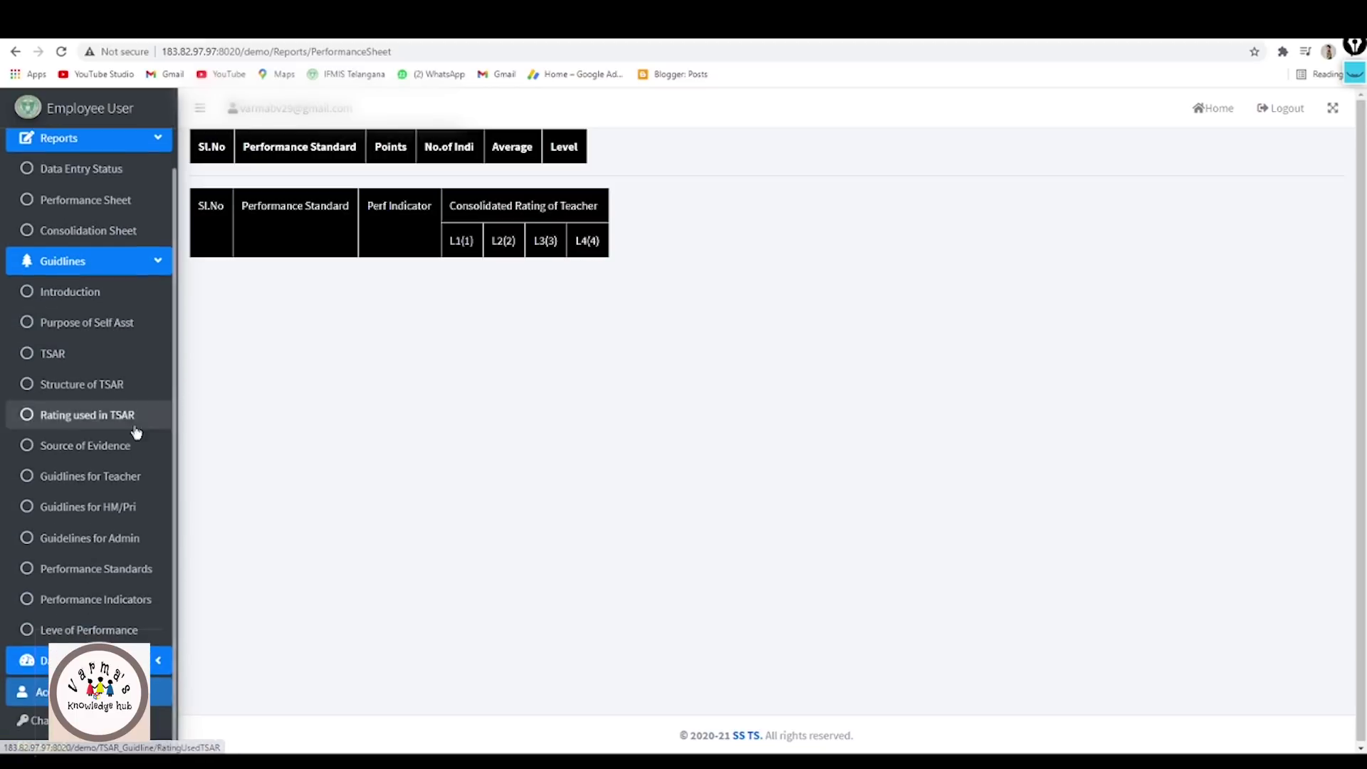
{"action": "left_click", "coordinate": [81, 456]}
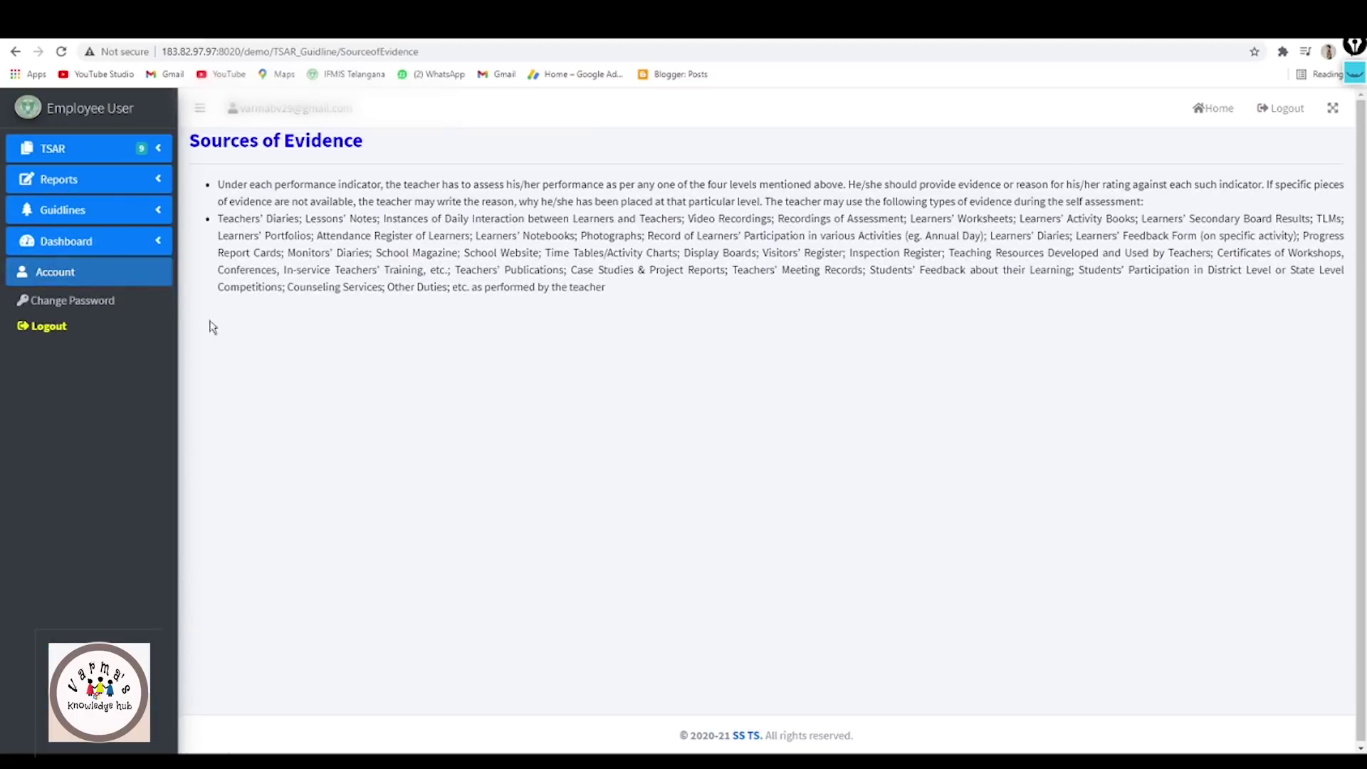
{"action": "left_click", "coordinate": [158, 210]}
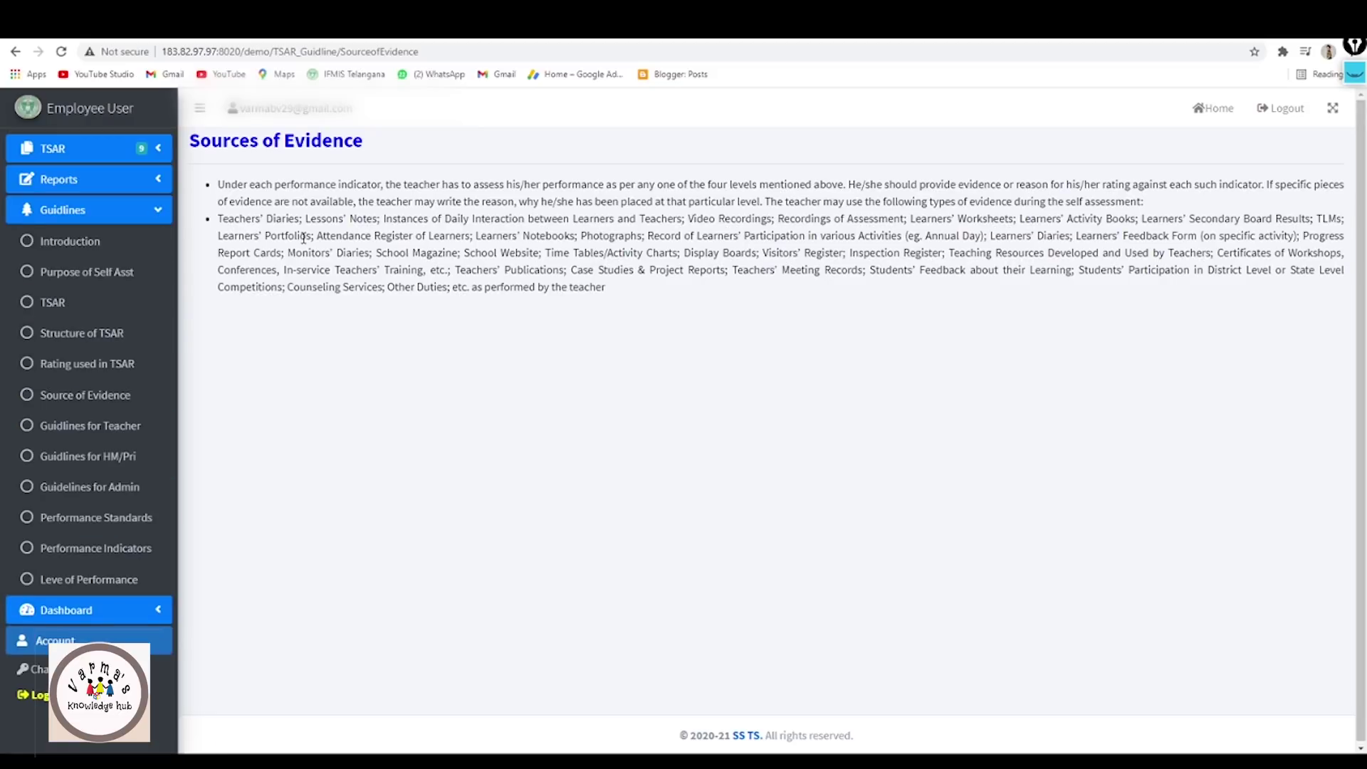
{"action": "left_click_drag", "start_coordinate": [544, 251], "coordinate": [674, 270]}
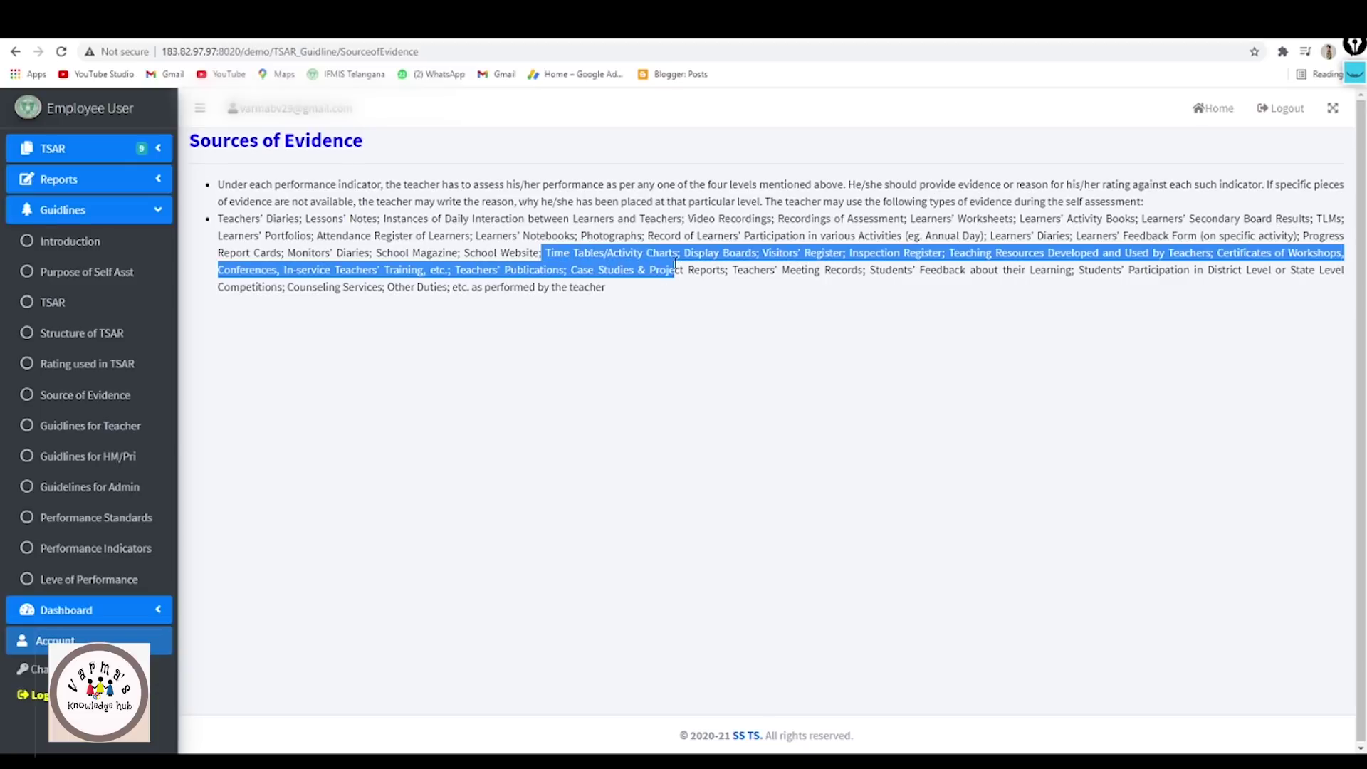
{"action": "left_click", "coordinate": [710, 254]}
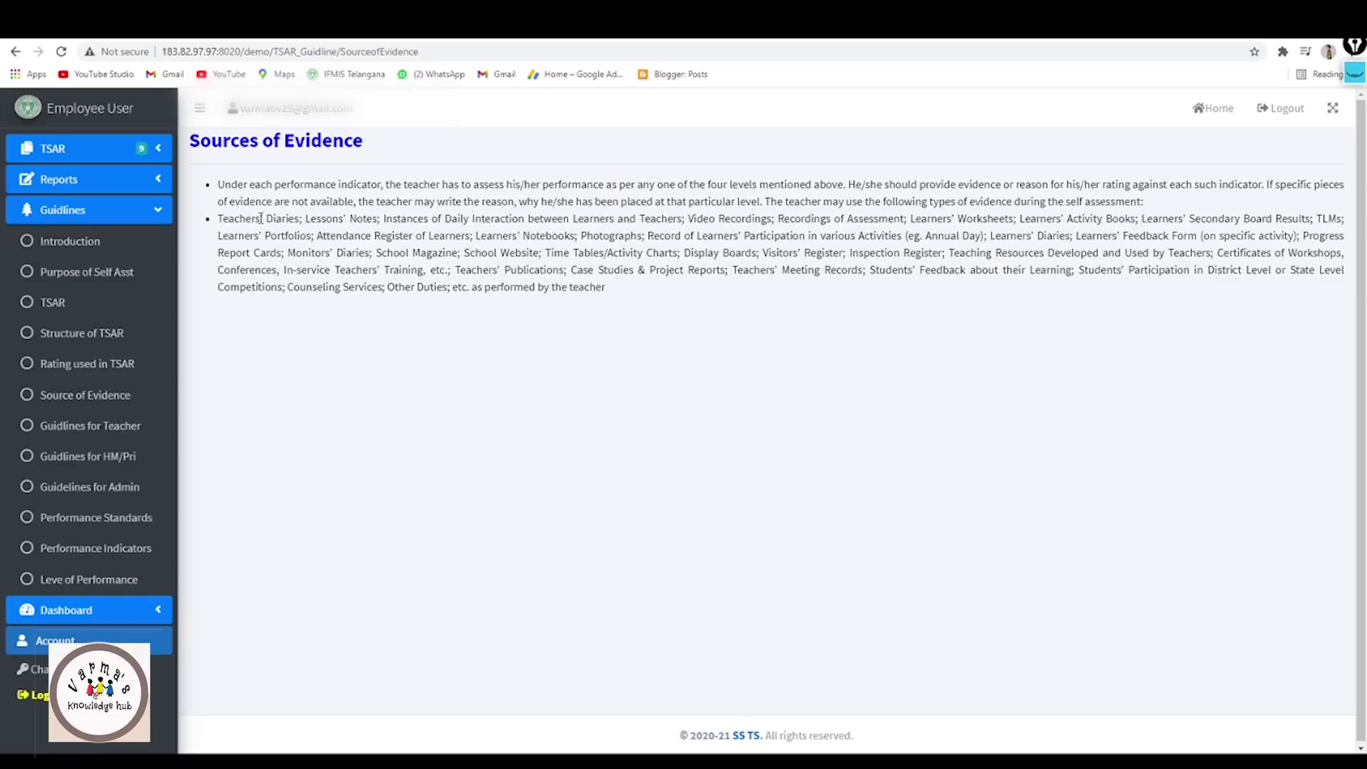
Review the complete list of accepted evidence, both guideline paragraphs and the Sources of Evidence heading.
{"action": "left_click_drag", "start_coordinate": [218, 218], "coordinate": [667, 288]}
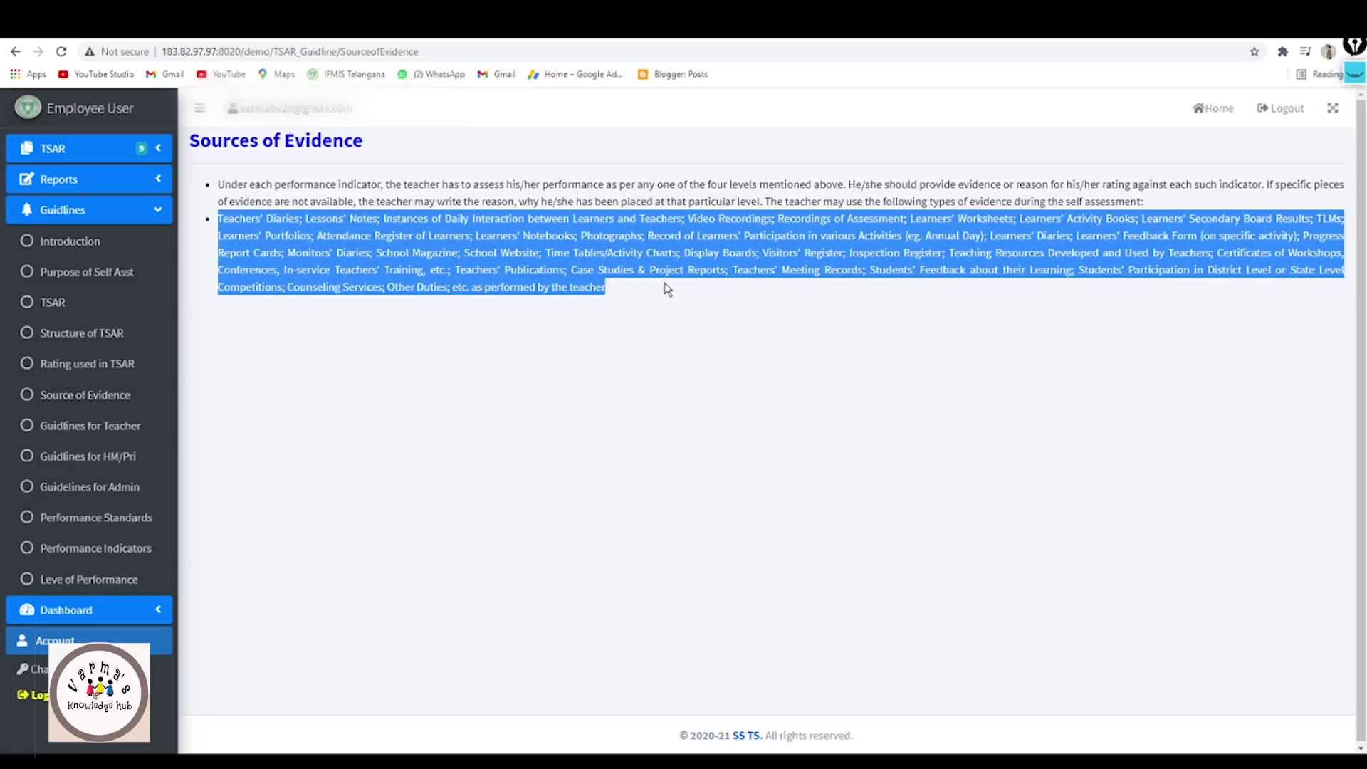
{"action": "left_click", "coordinate": [604, 233]}
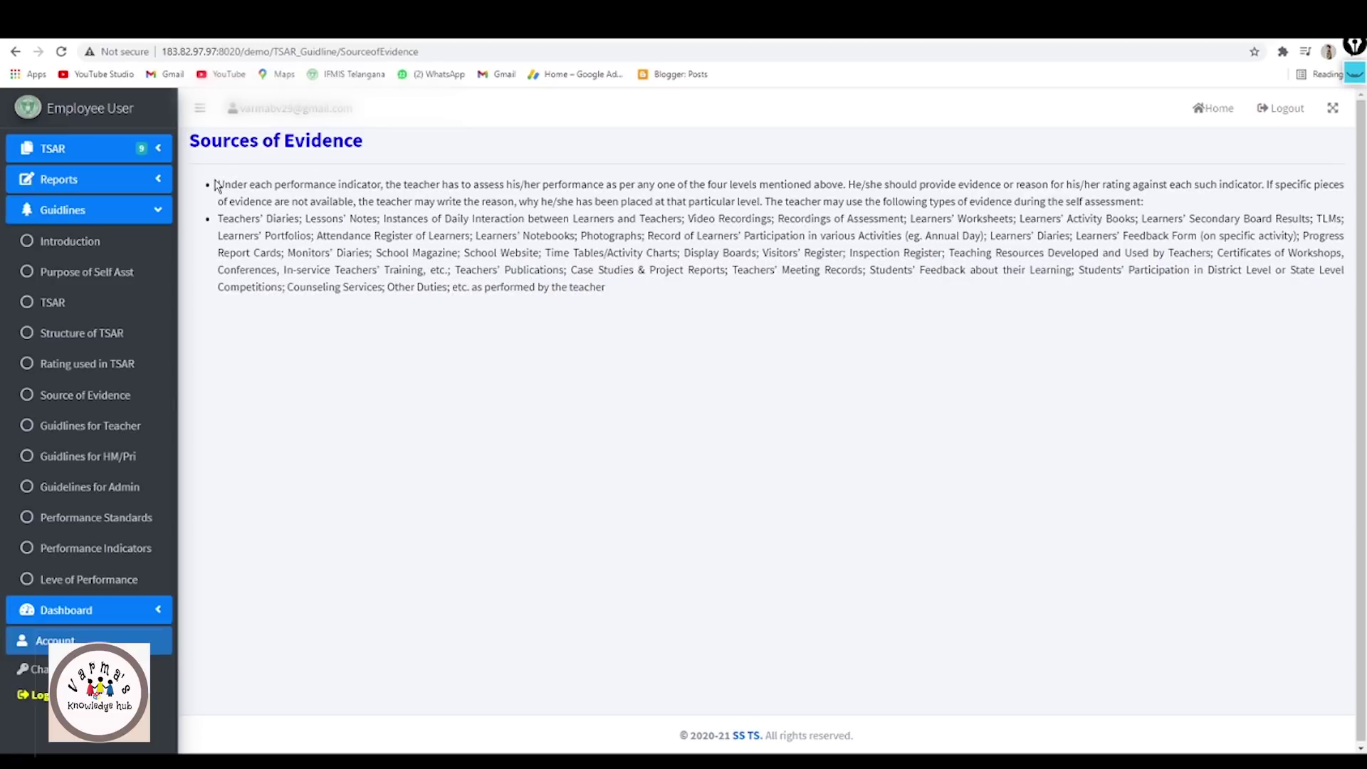
{"action": "left_click_drag", "start_coordinate": [218, 185], "coordinate": [673, 300]}
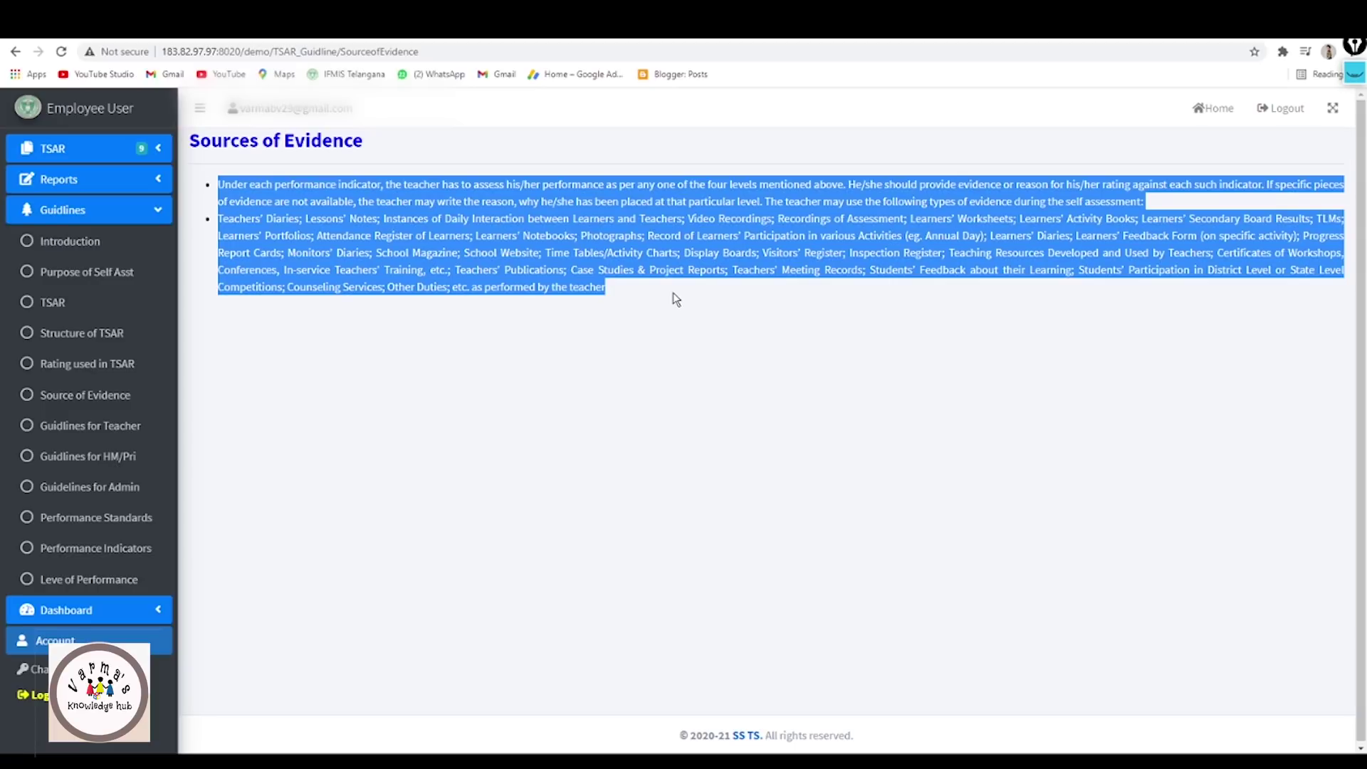
{"action": "left_click", "coordinate": [675, 298]}
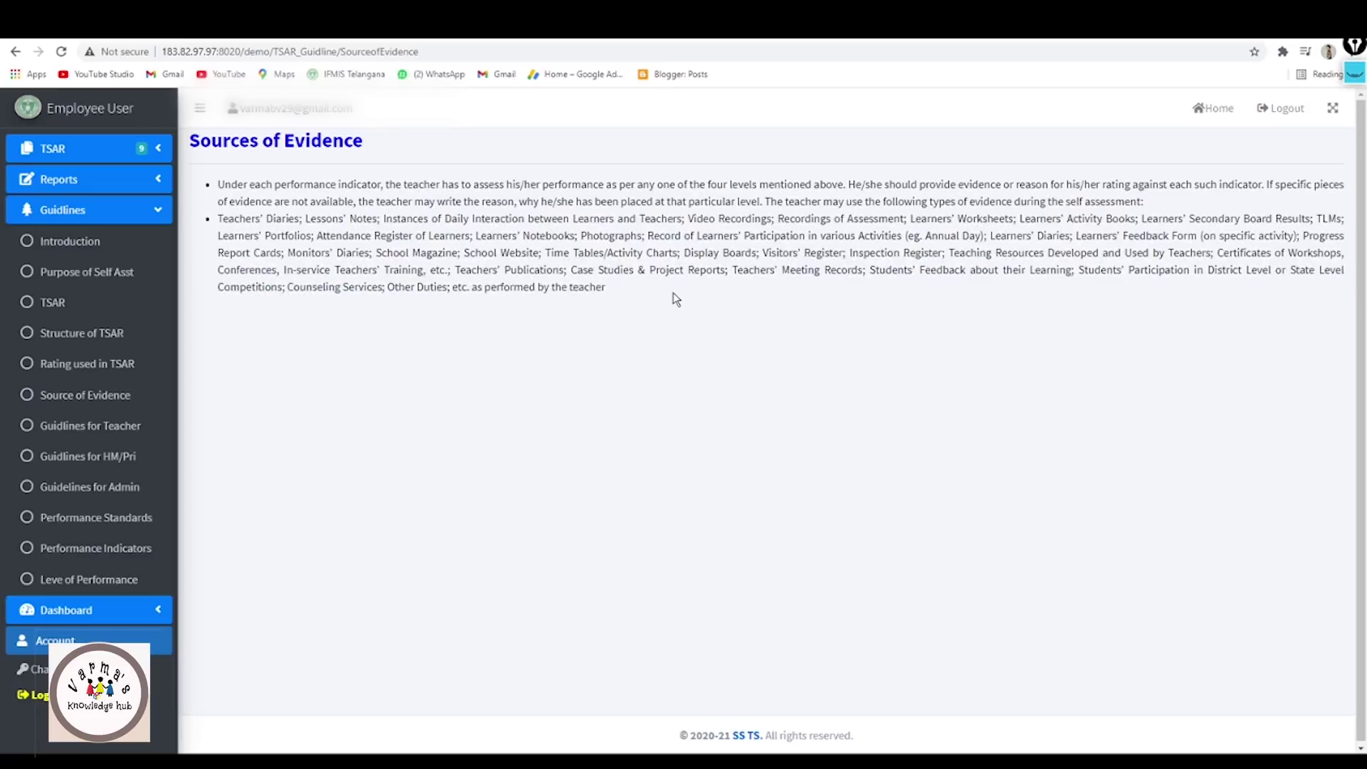
{"action": "left_click_drag", "start_coordinate": [664, 292], "coordinate": [638, 307]}
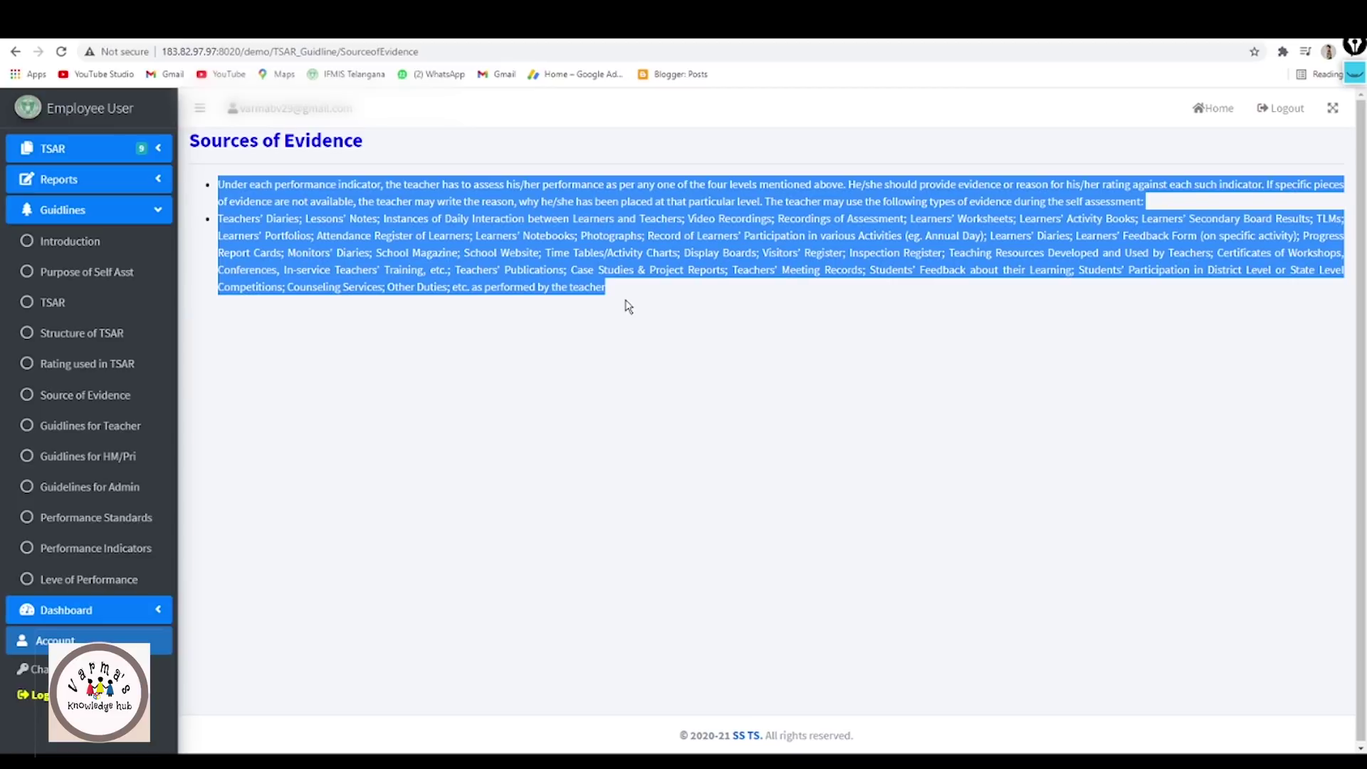
{"action": "left_click", "coordinate": [342, 240]}
{"action": "triple_click", "coordinate": [242, 142]}
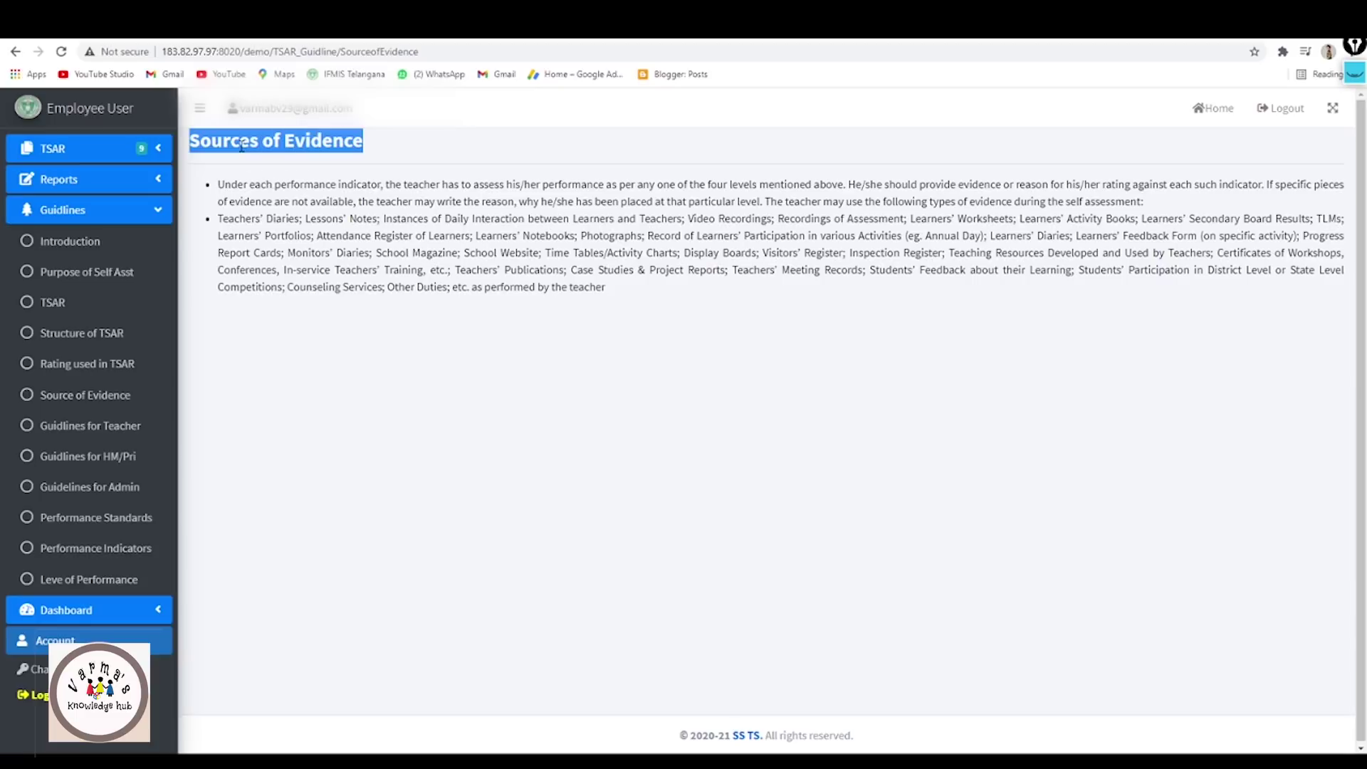
Open the Performance Standards guideline and examine the four PS 3 Strategies for Facilitating Learning entries, A to D.
{"action": "left_click", "coordinate": [113, 518]}
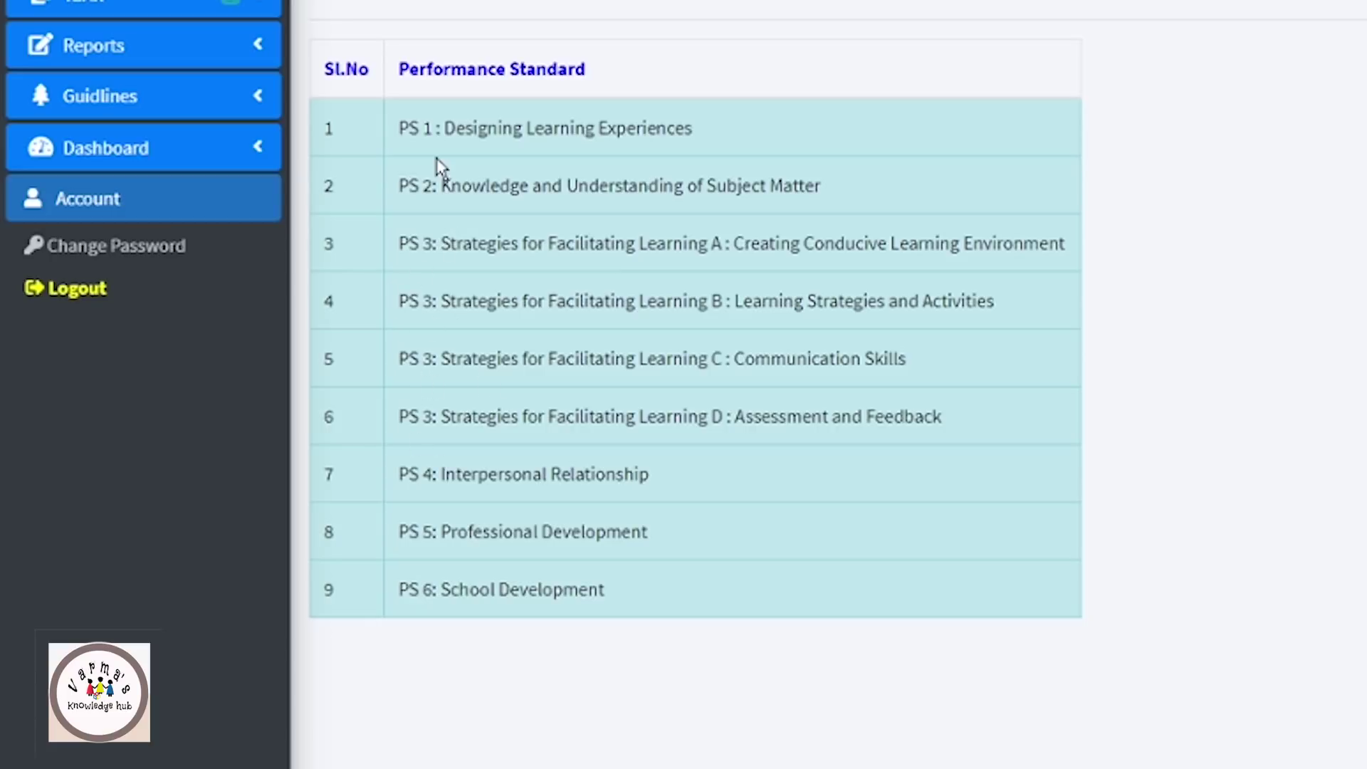
{"action": "left_click_drag", "start_coordinate": [399, 244], "coordinate": [945, 446]}
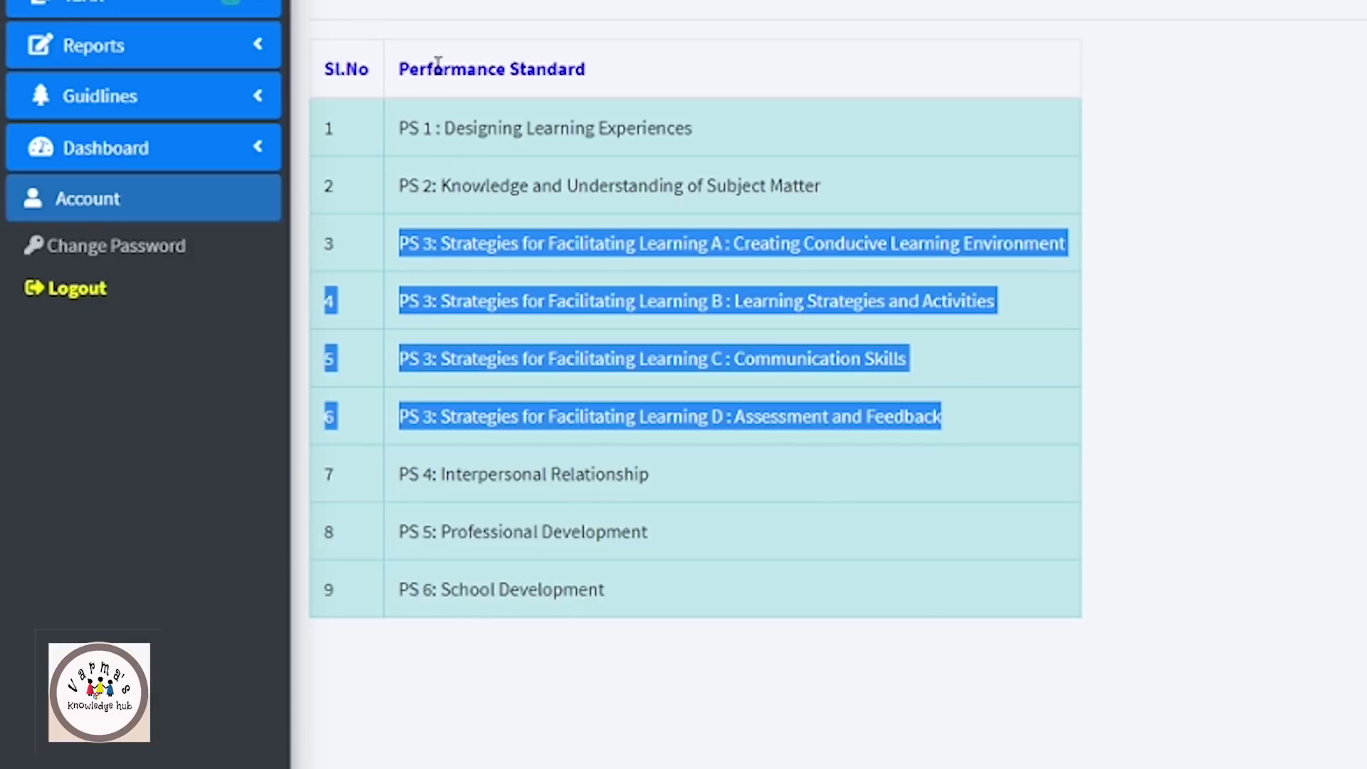
{"action": "left_click", "coordinate": [447, 245]}
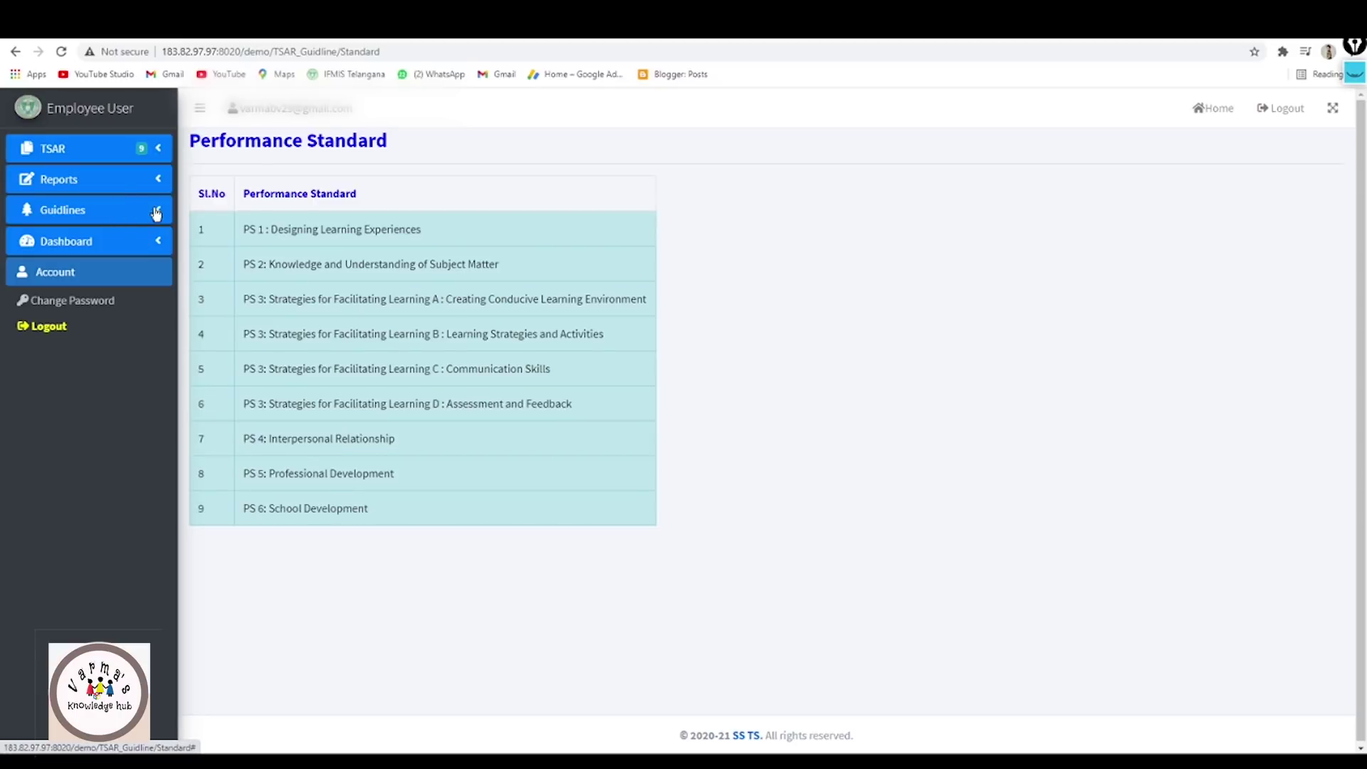
Open the Level of Performance guideline and look through the level descriptions for each performance indicator.
{"action": "left_click", "coordinate": [257, 96]}
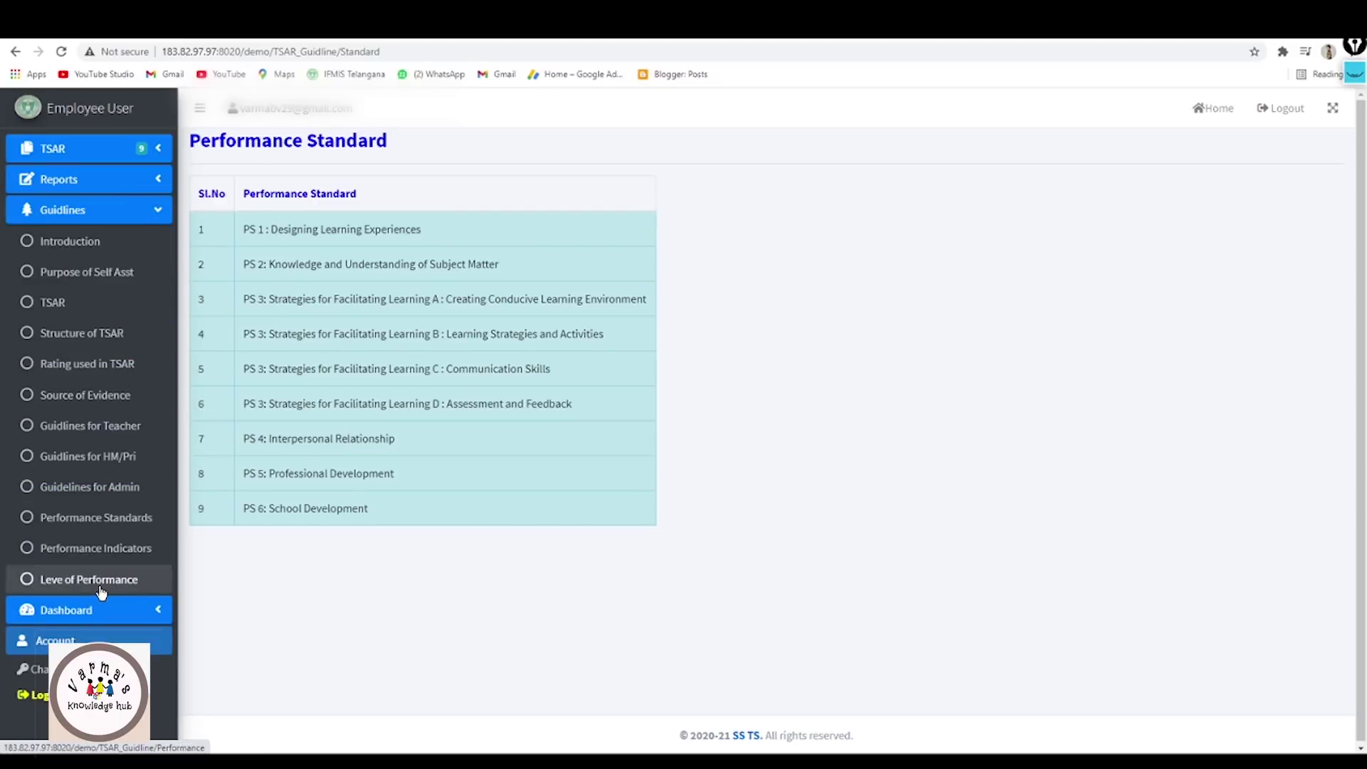
{"action": "left_click", "coordinate": [102, 580]}
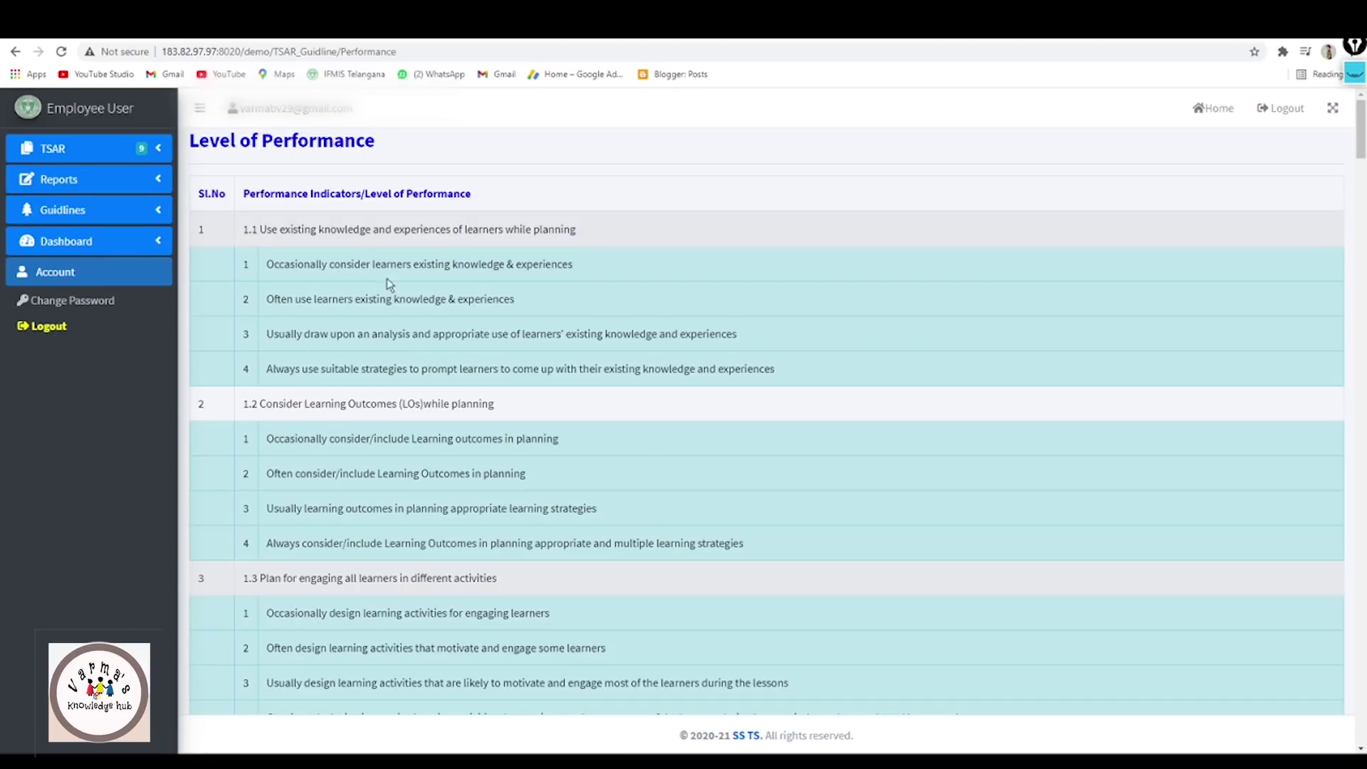
{"action": "scroll", "coordinate": [264, 270], "scroll_direction": "down", "scroll_amount": 20}
{"action": "scroll", "coordinate": [361, 389], "scroll_direction": "up", "scroll_amount": 20}
Go to the dashboard home page and reopen the Confirm TSAR Data section to view the data entry status.
{"action": "left_click", "coordinate": [163, 215]}
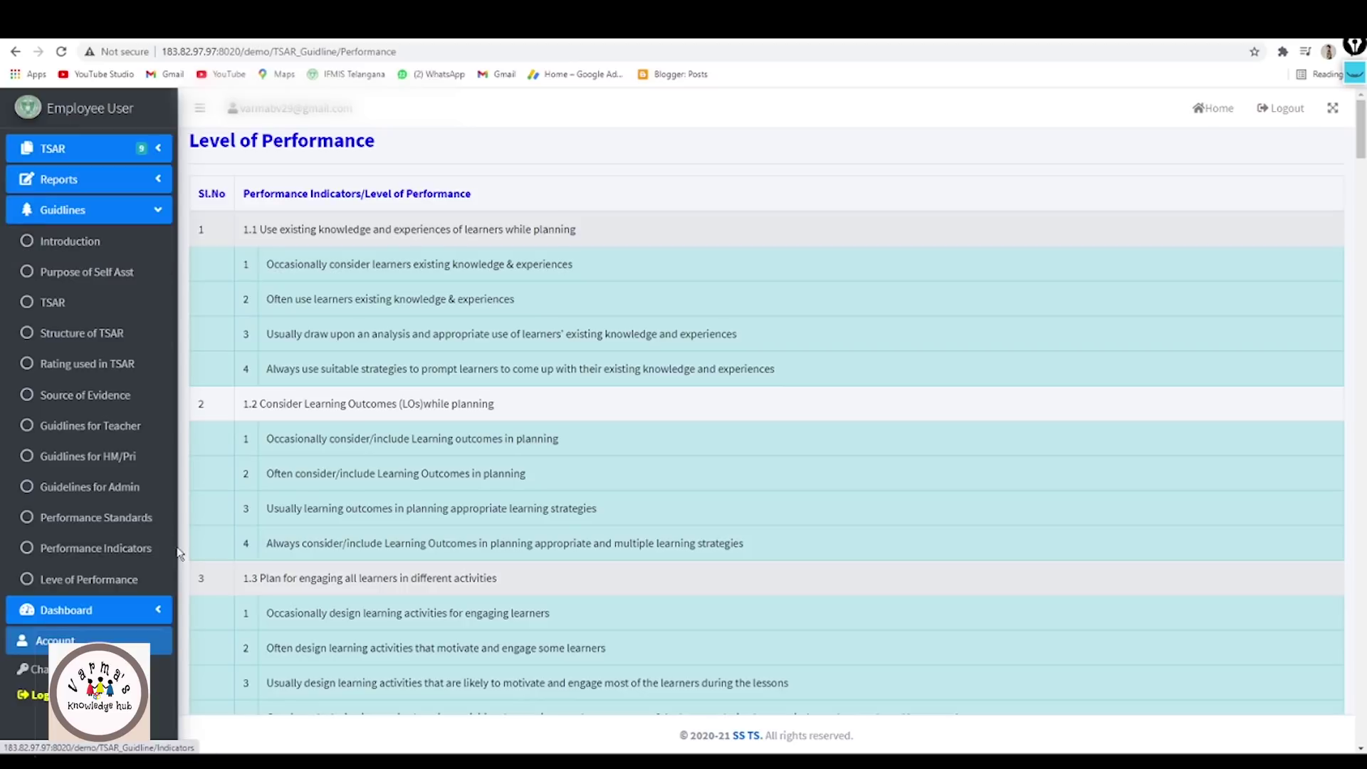
{"action": "left_click", "coordinate": [151, 619]}
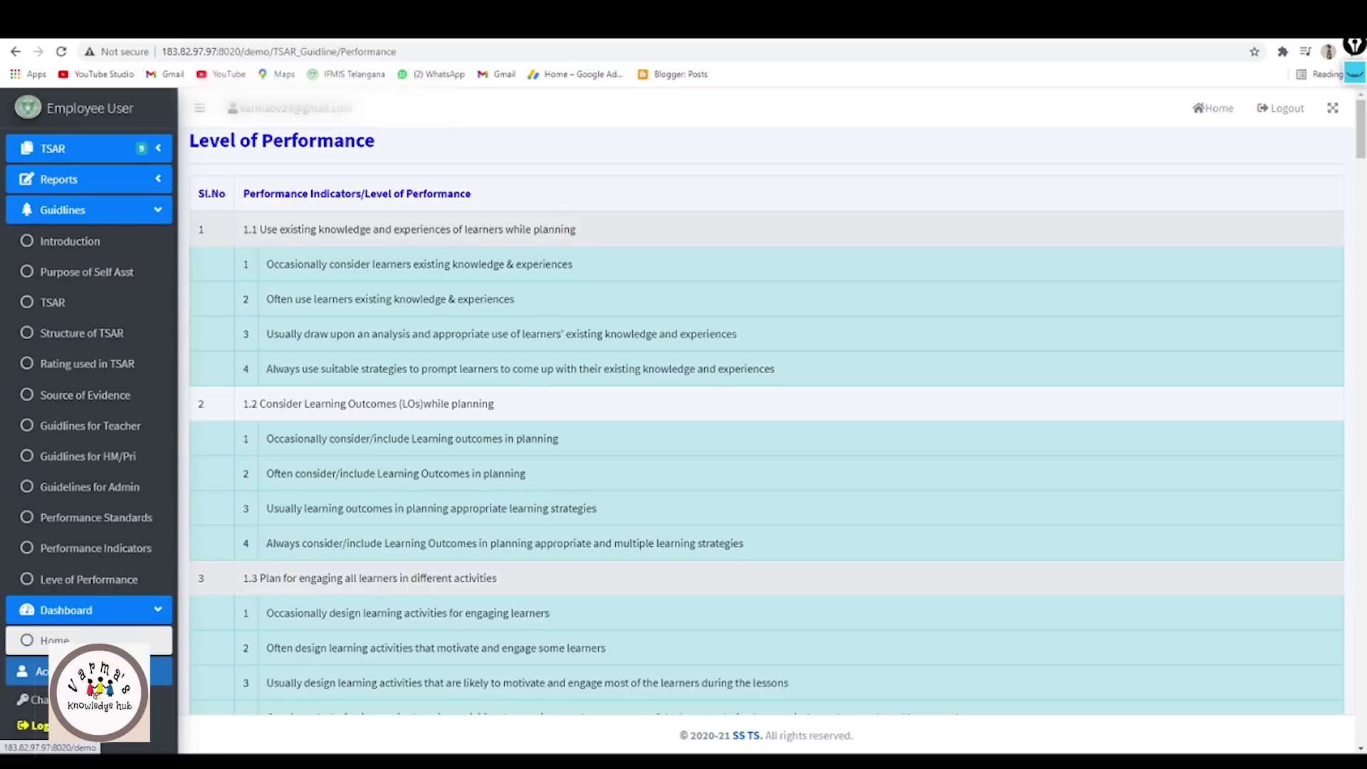
{"action": "left_click", "coordinate": [152, 639]}
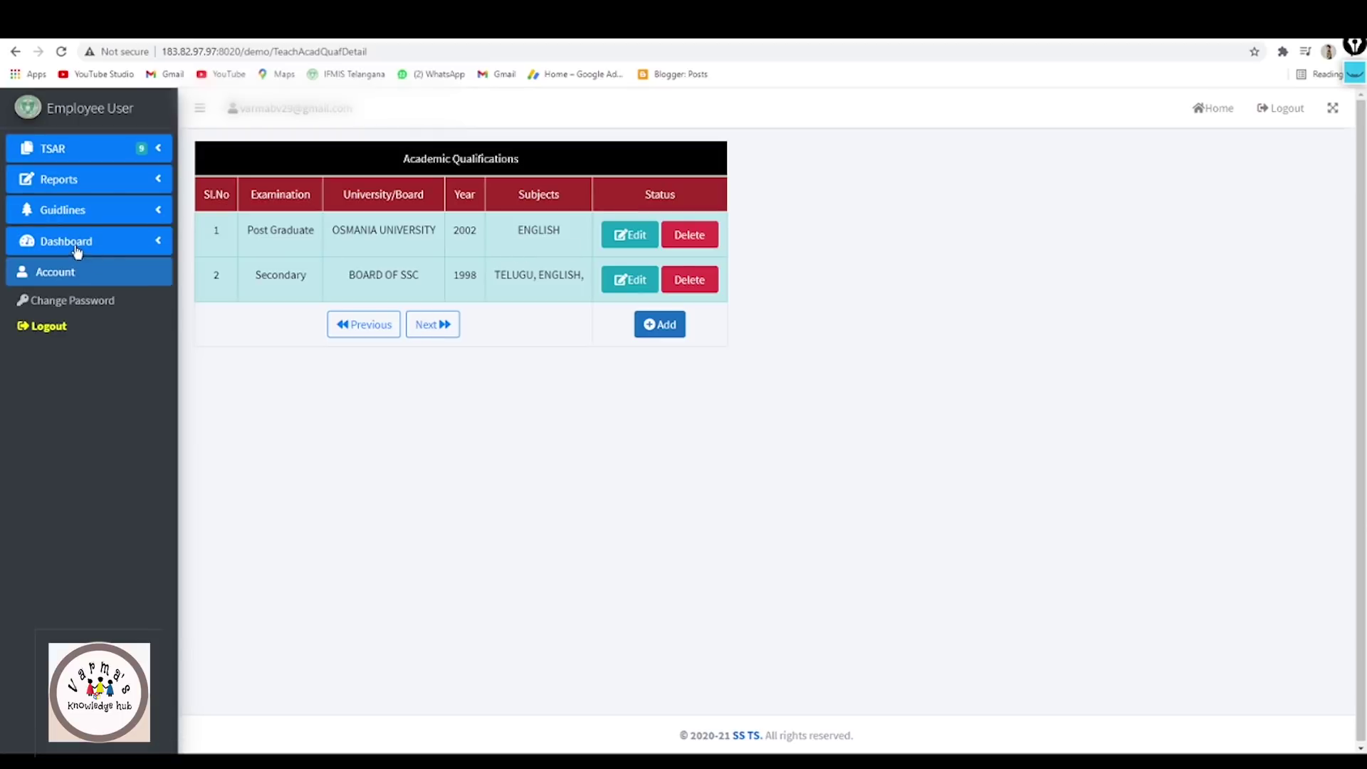
{"action": "left_click", "coordinate": [154, 150]}
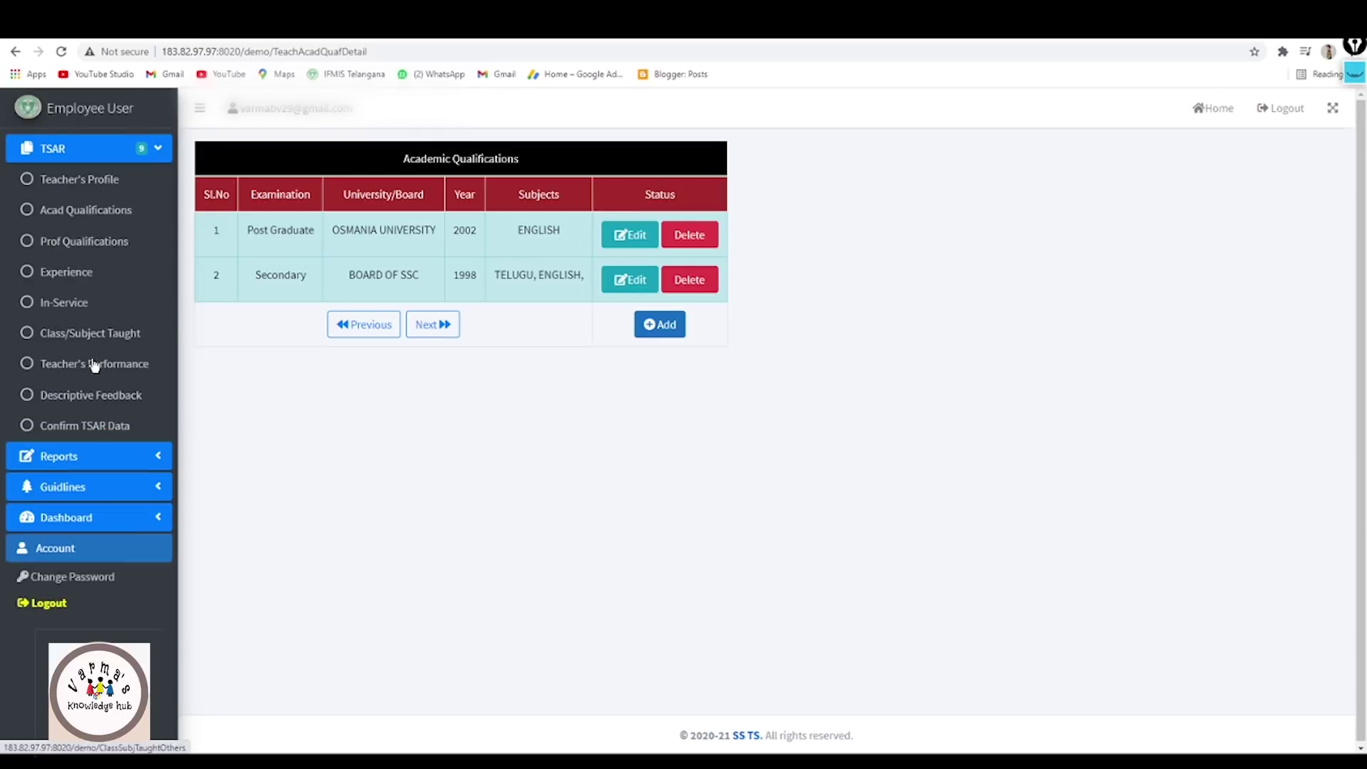
{"action": "left_click", "coordinate": [78, 425]}
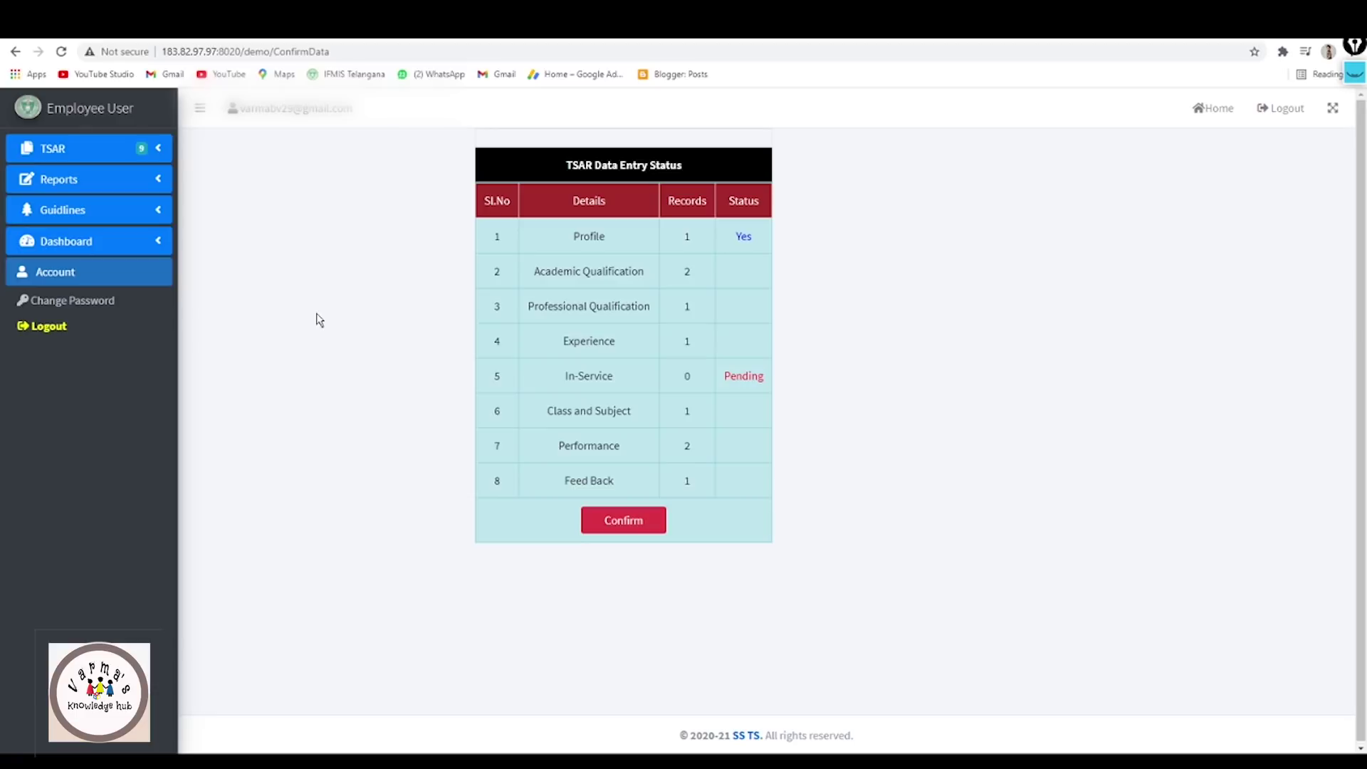
View the Teacher's Profile page and the Data Entry Status report.
{"action": "left_click", "coordinate": [160, 148]}
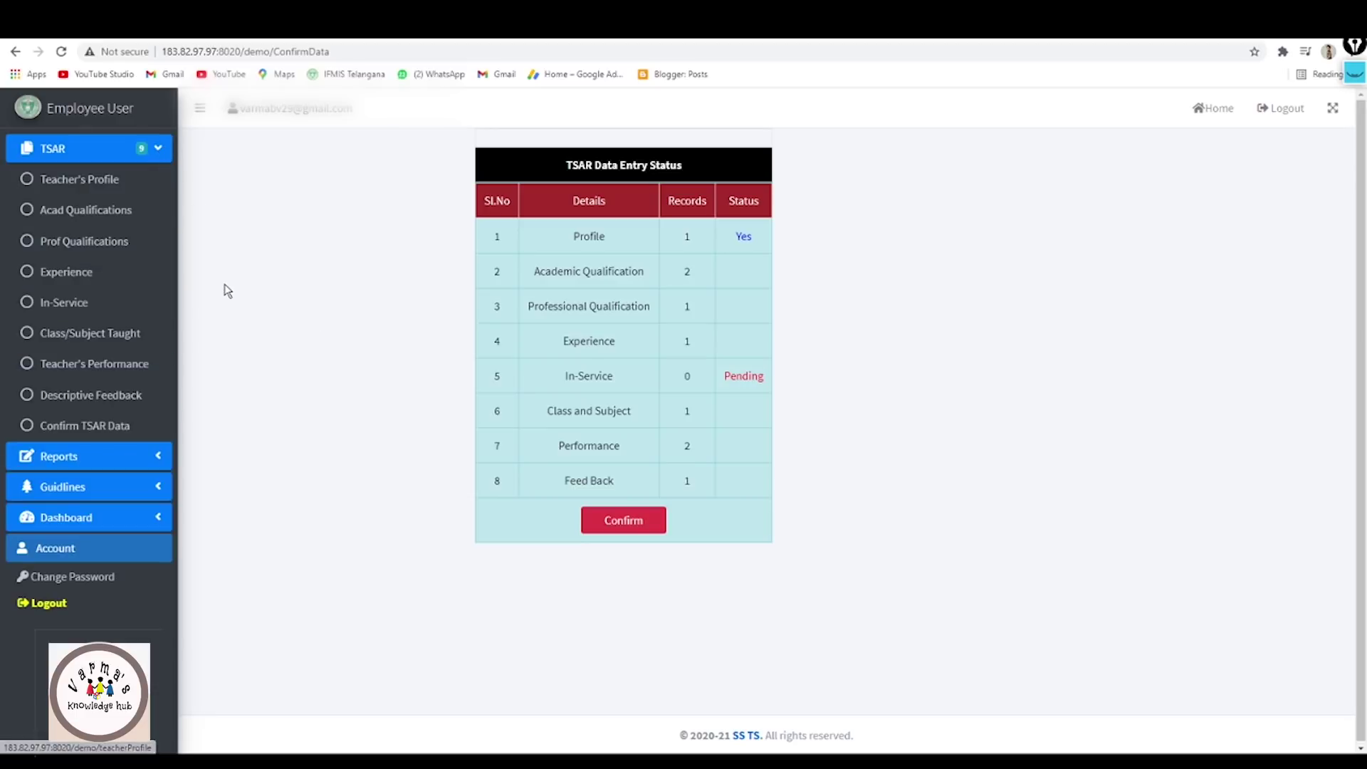
{"action": "left_click", "coordinate": [81, 181]}
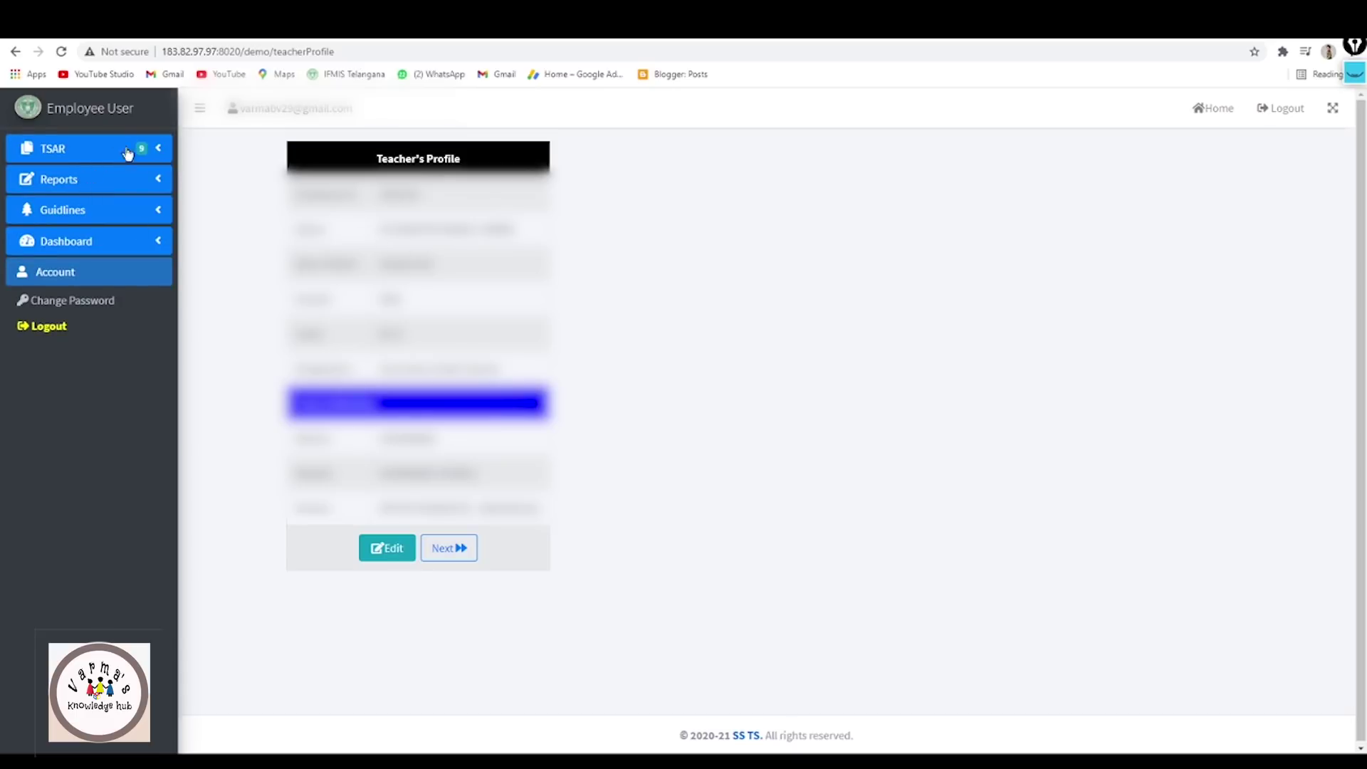
{"action": "left_click", "coordinate": [163, 176]}
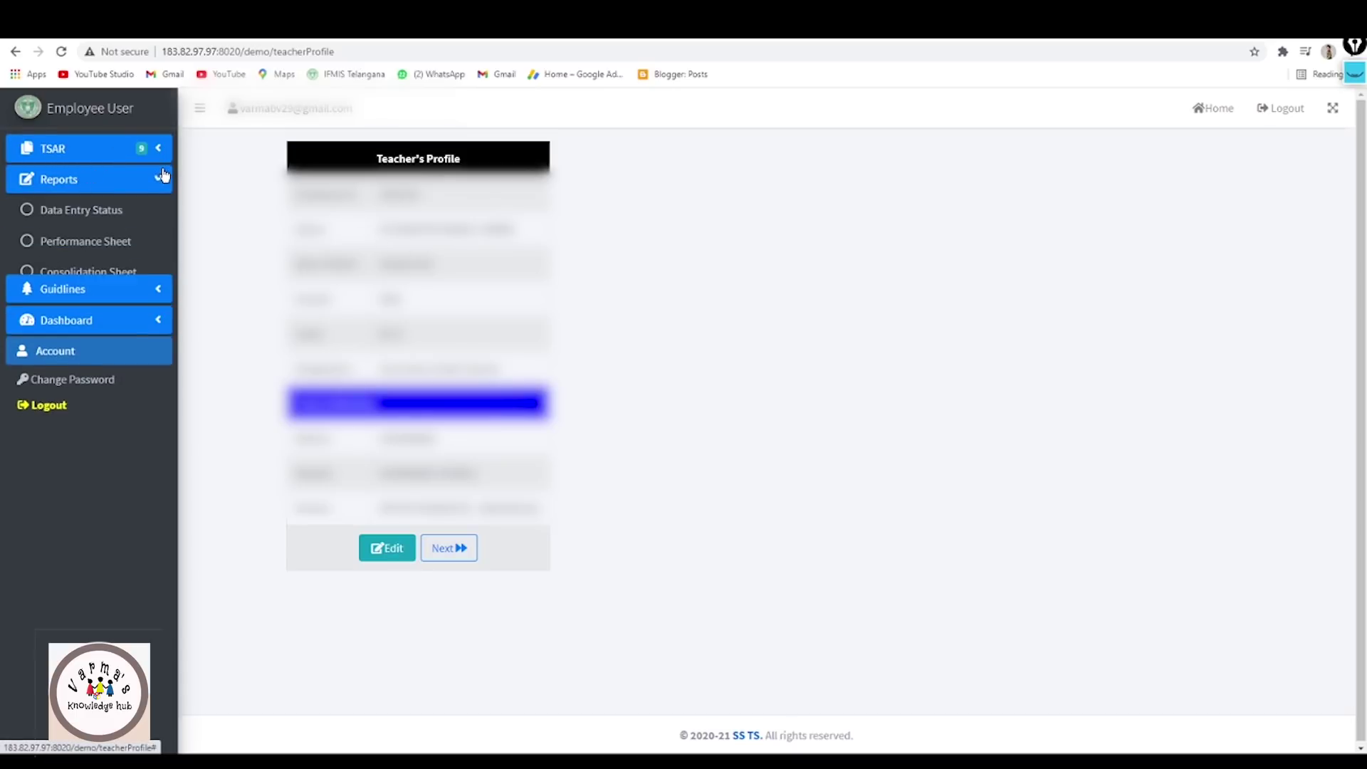
{"action": "left_click", "coordinate": [144, 214]}
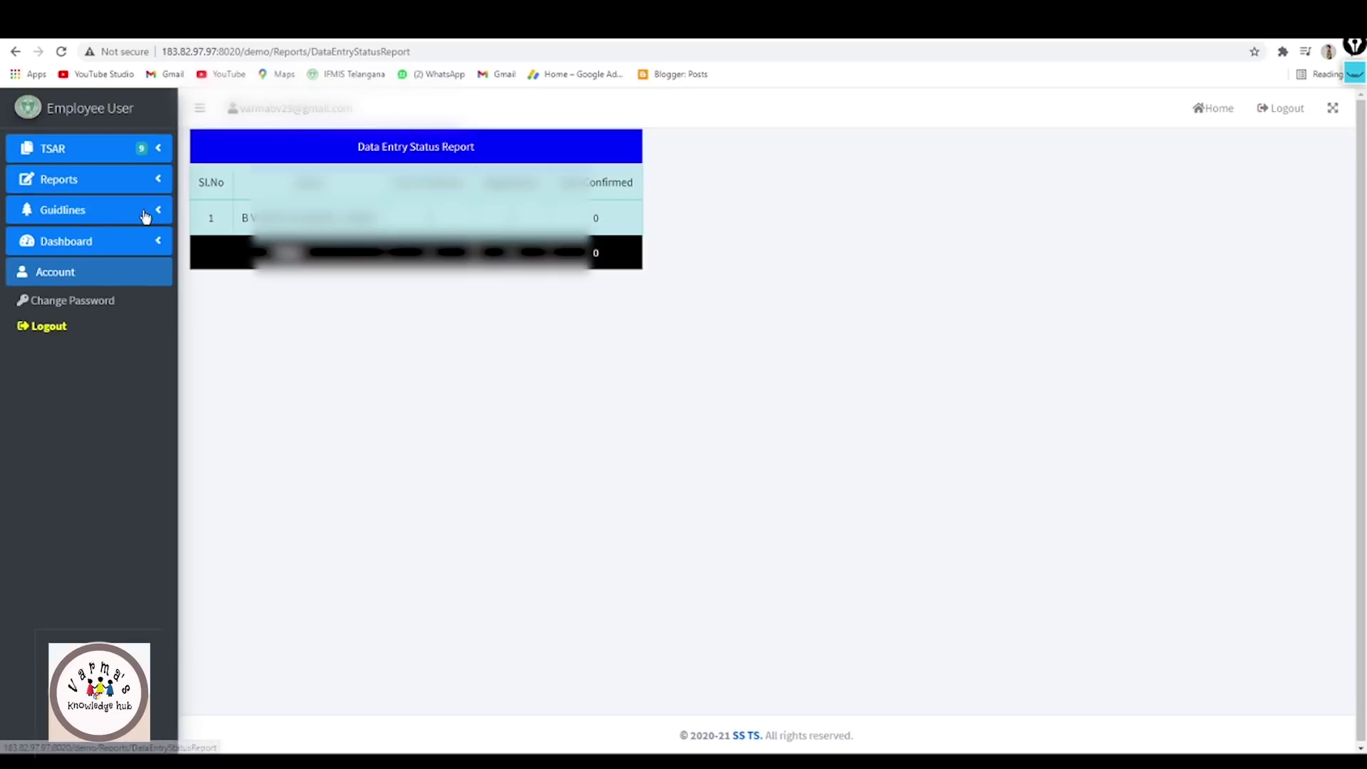
View the Experience records and open the Teacher's Performance section.
{"action": "left_click", "coordinate": [161, 153]}
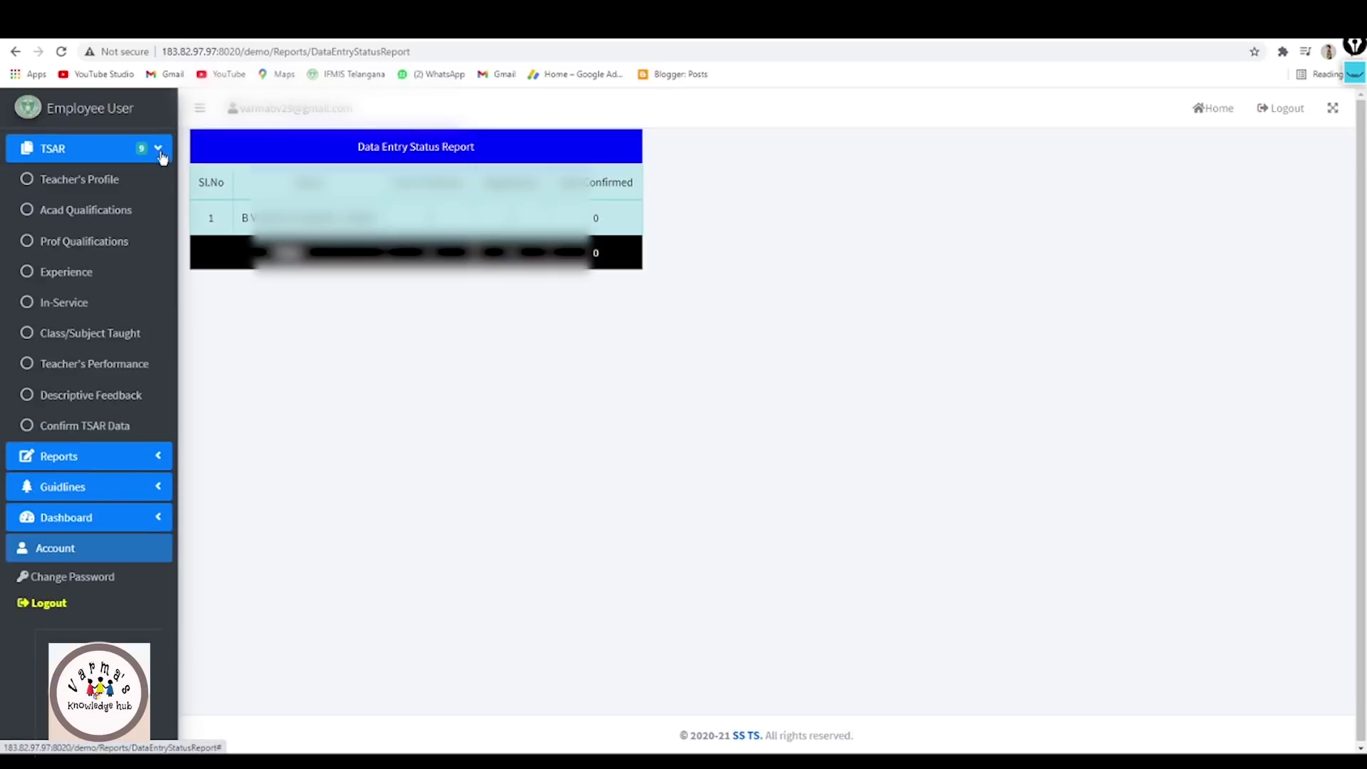
{"action": "left_click", "coordinate": [67, 278]}
{"action": "left_click", "coordinate": [83, 363]}
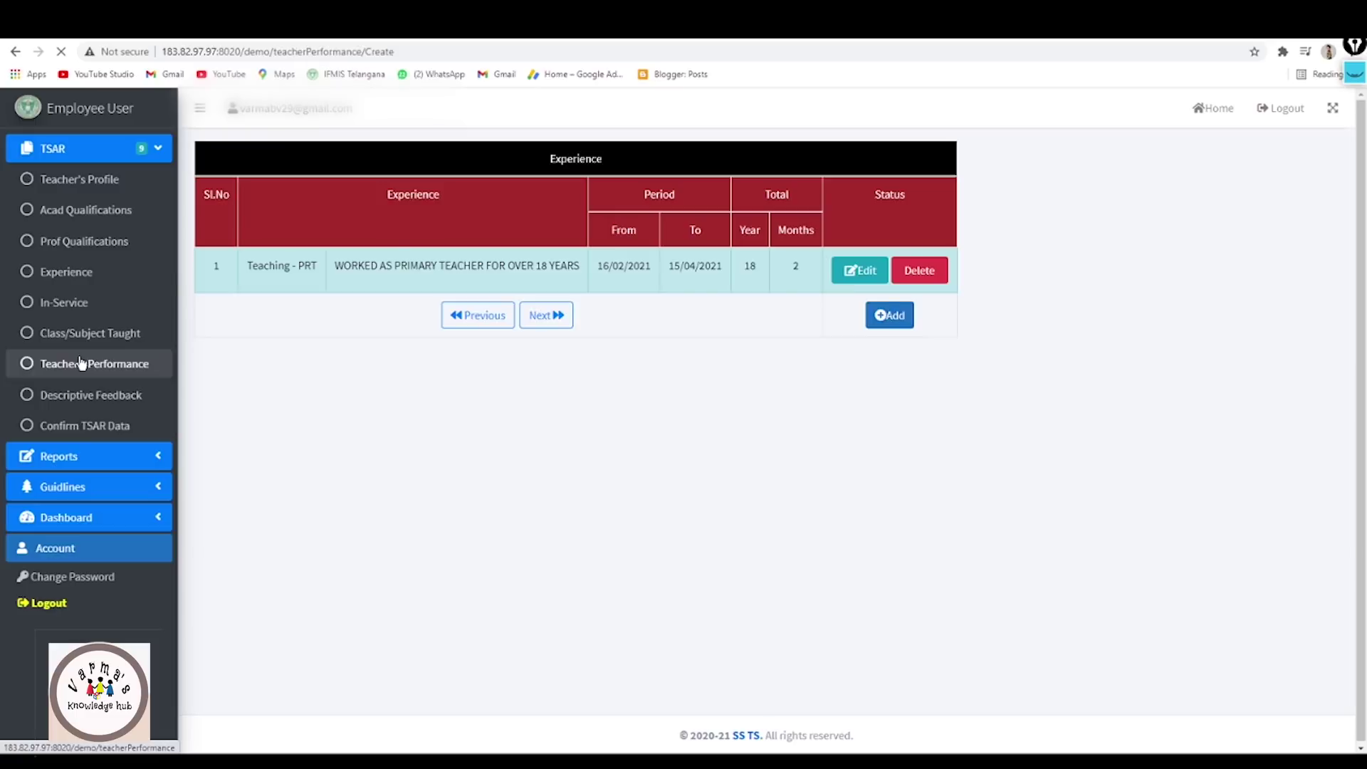